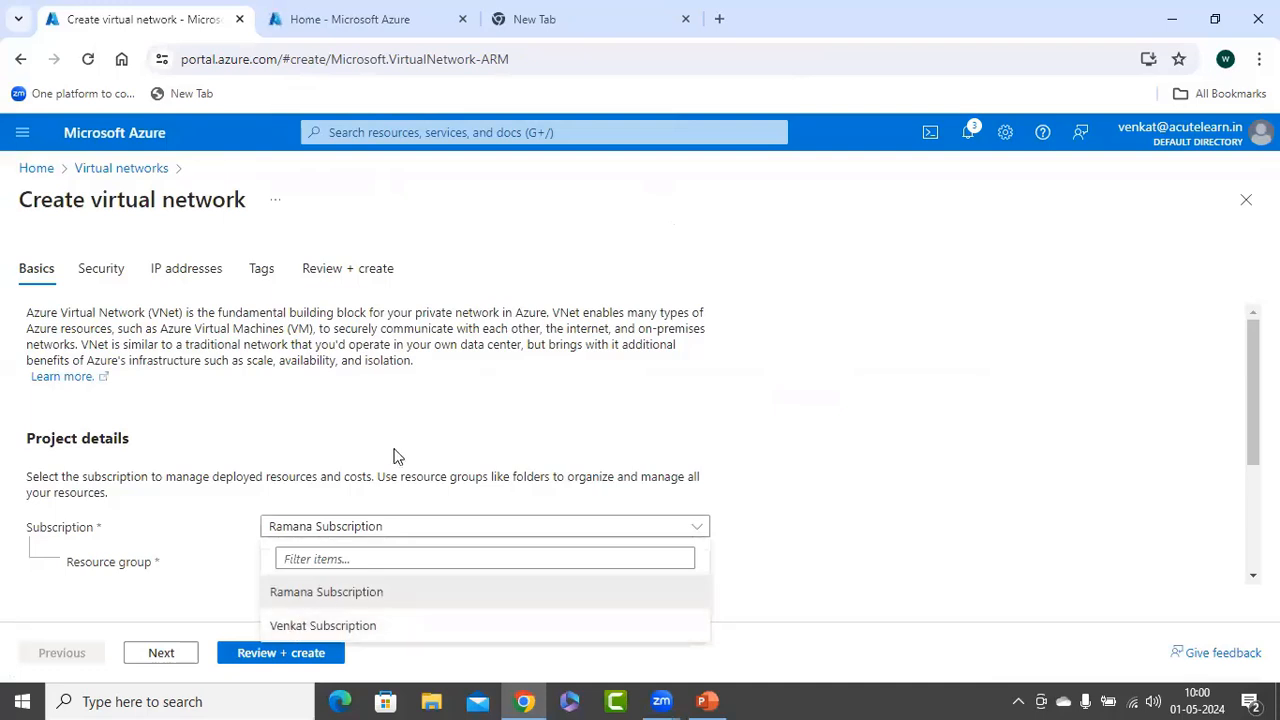
Place the new virtual network in resource group rg-acute and name it al-vnet
{"action": "left_click", "coordinate": [405, 438]}
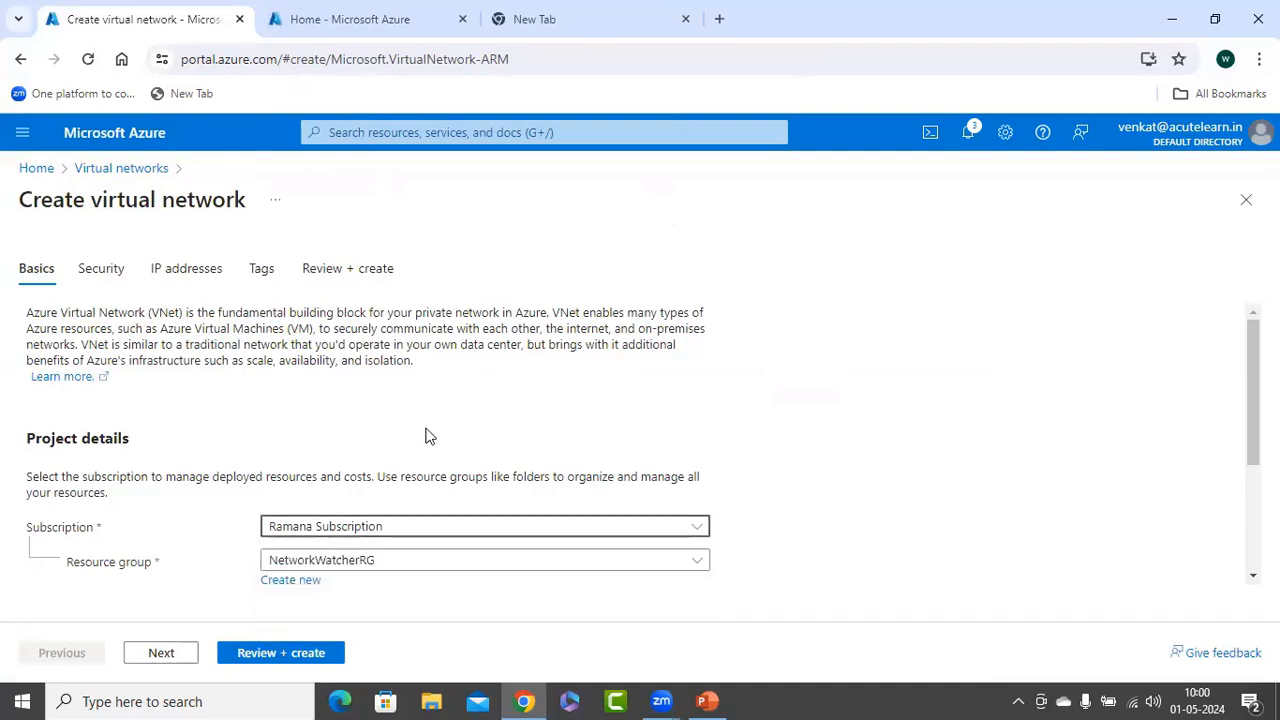
{"action": "left_click", "coordinate": [357, 563]}
{"action": "left_click", "coordinate": [335, 533]}
{"action": "scroll", "coordinate": [548, 350], "scroll_direction": "down", "scroll_amount": 2}
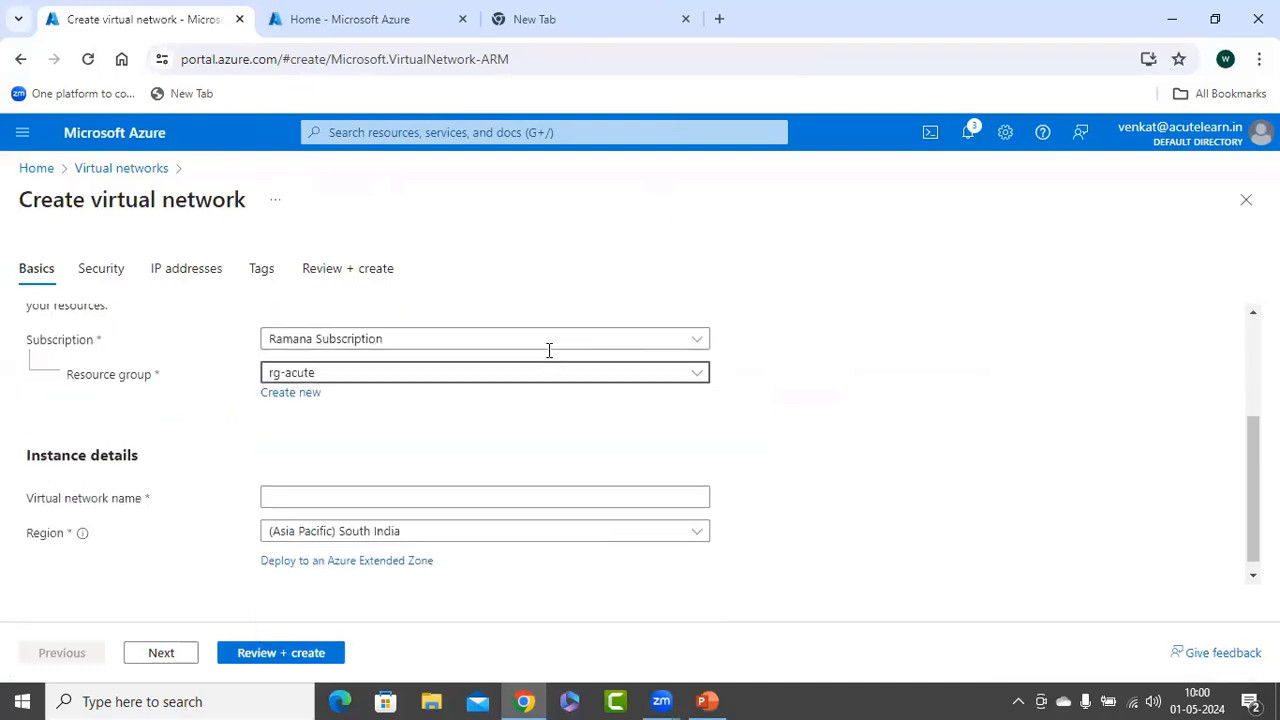
{"action": "left_click", "coordinate": [303, 498]}
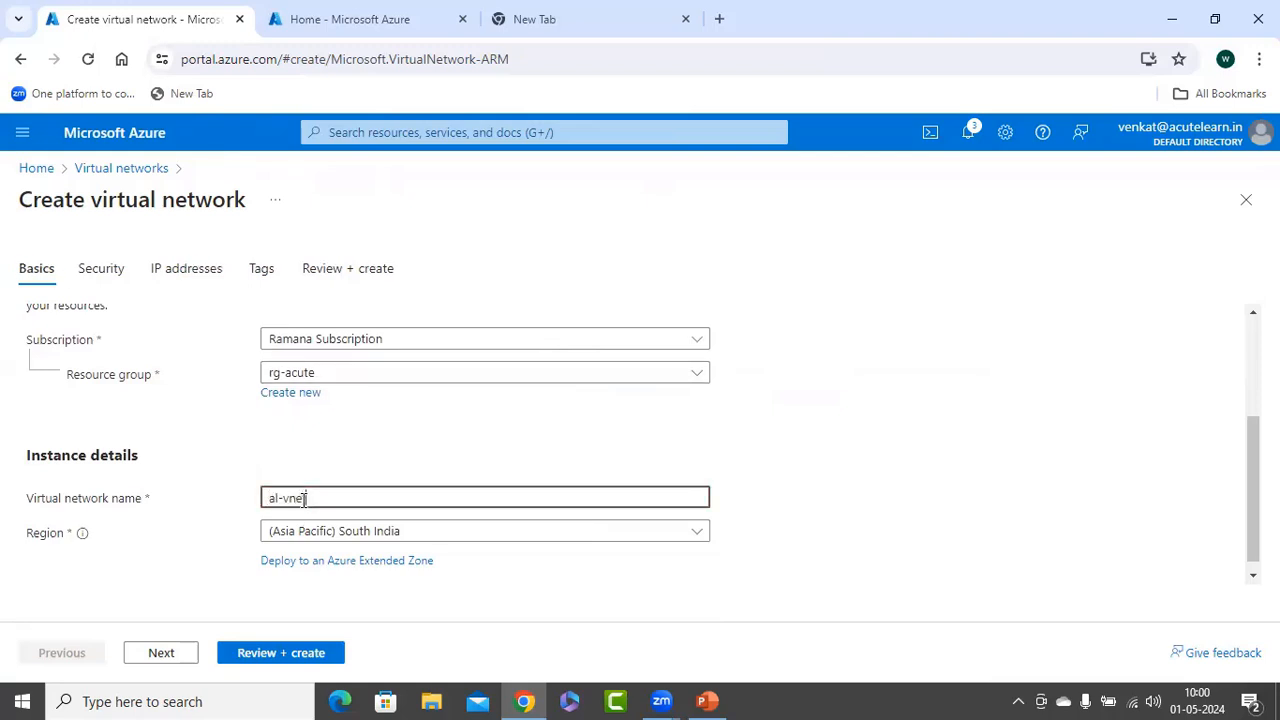
{"action": "type", "text": "al-vnet"}
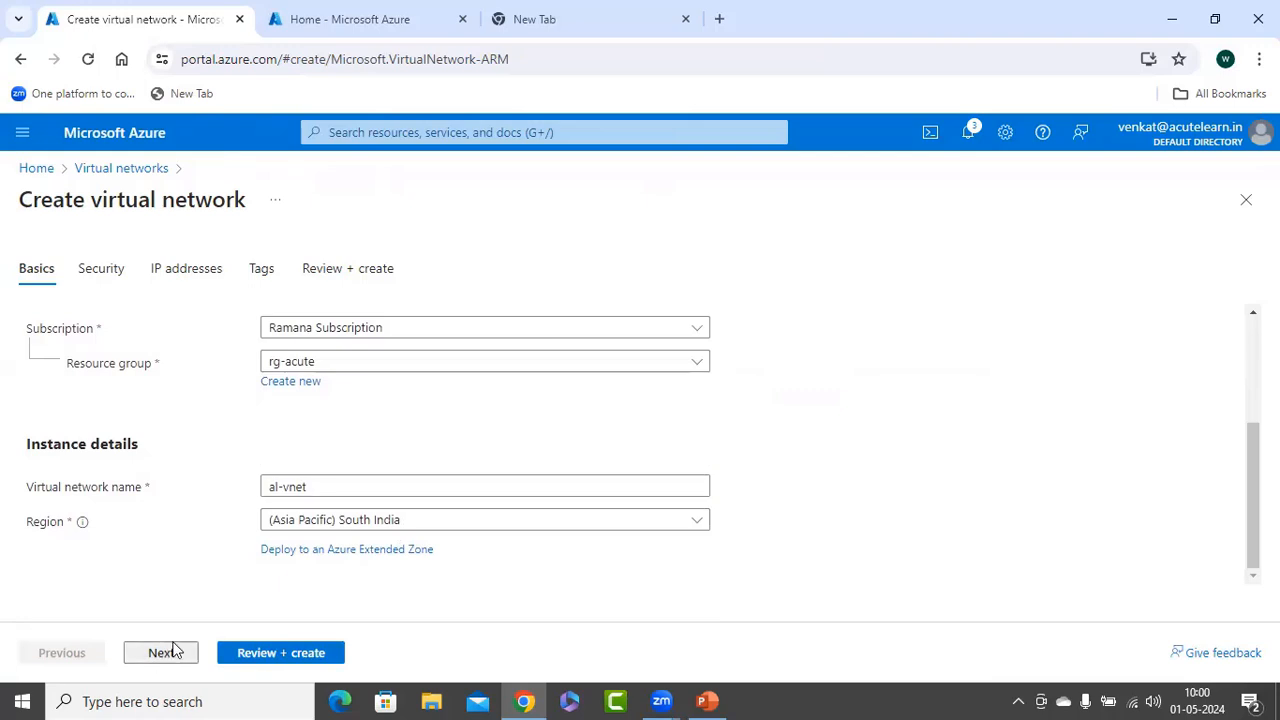
Replace the default 10.0.0.0 address space with 172.16.0.0/16
{"action": "left_click", "coordinate": [168, 652]}
{"action": "left_click", "coordinate": [161, 652]}
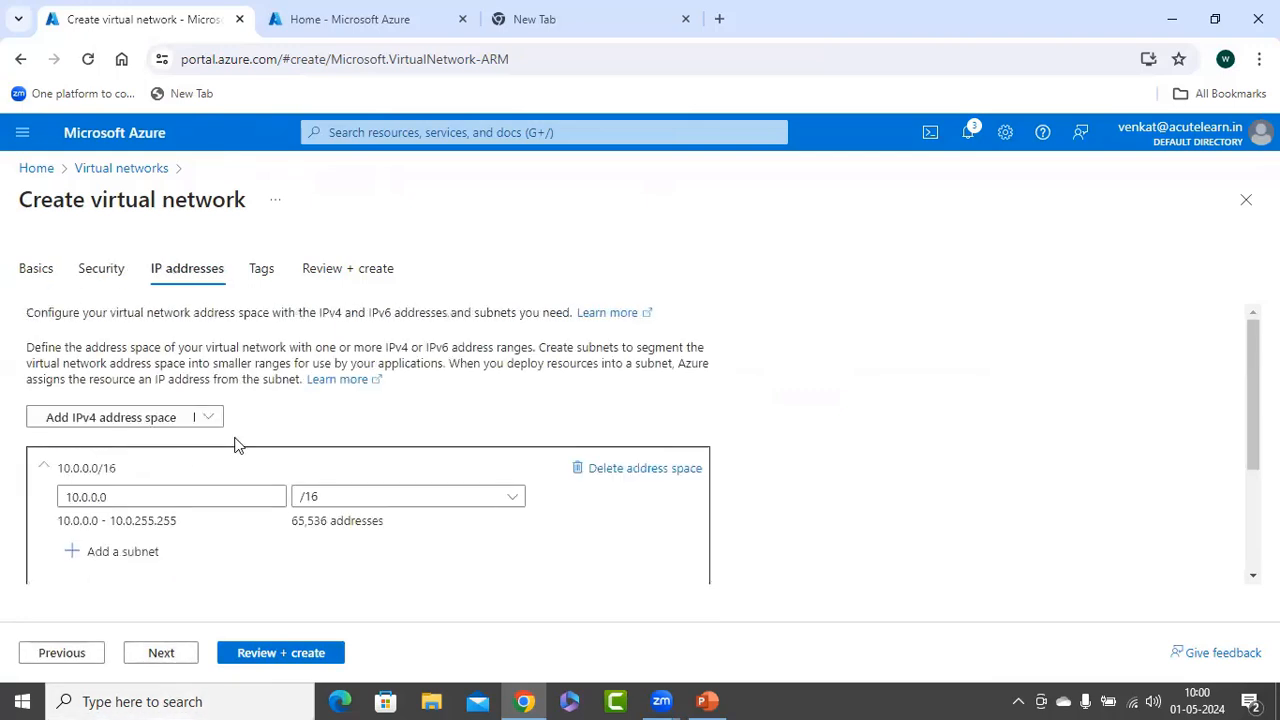
{"action": "left_click", "coordinate": [116, 494]}
{"action": "left_click_drag", "start_coordinate": [150, 494], "coordinate": [36, 497]}
{"action": "type", "text": "172"}
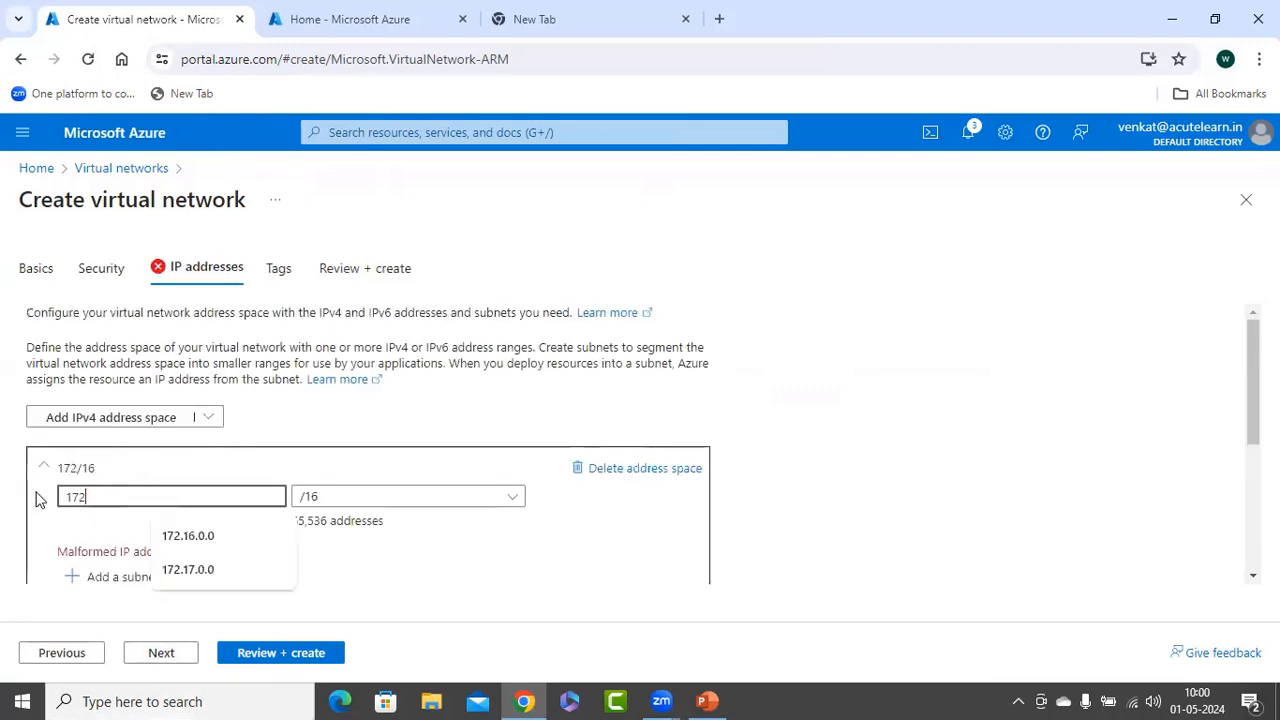
{"action": "type", "text": ".16.0.0/"}
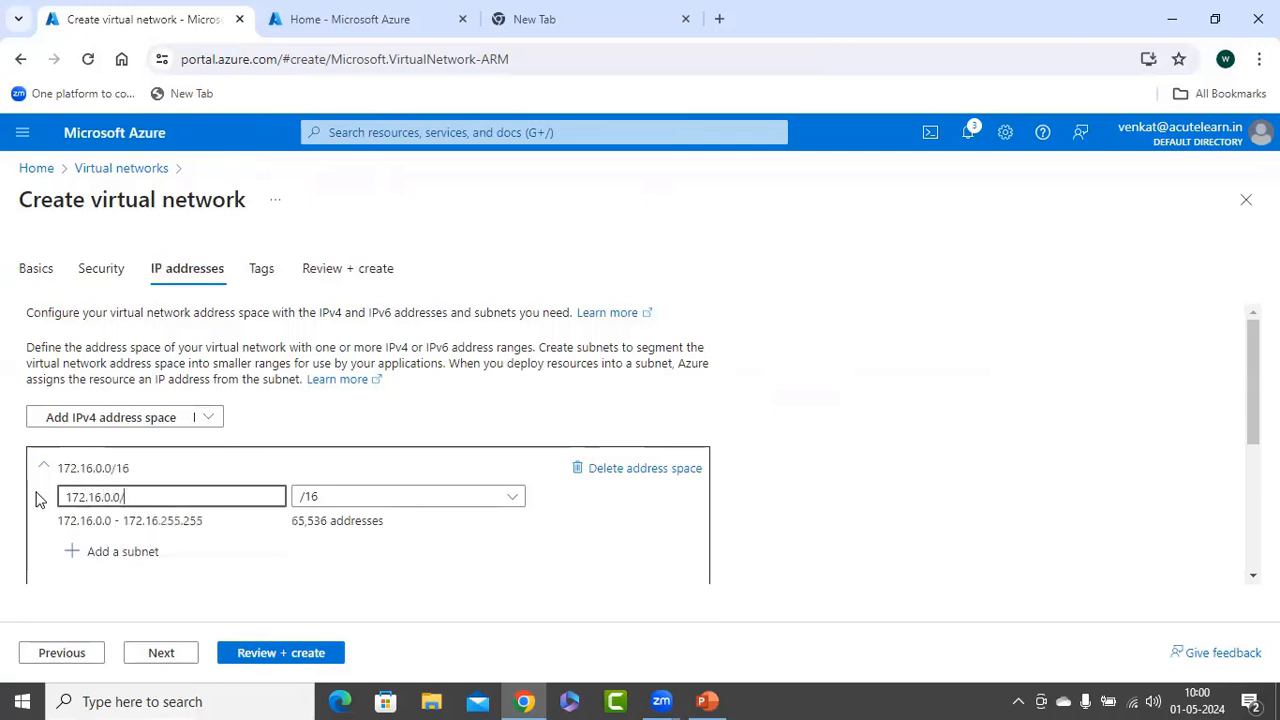
{"action": "key", "text": "BackSpace"}
{"action": "scroll", "coordinate": [443, 480], "scroll_direction": "down", "scroll_amount": 2}
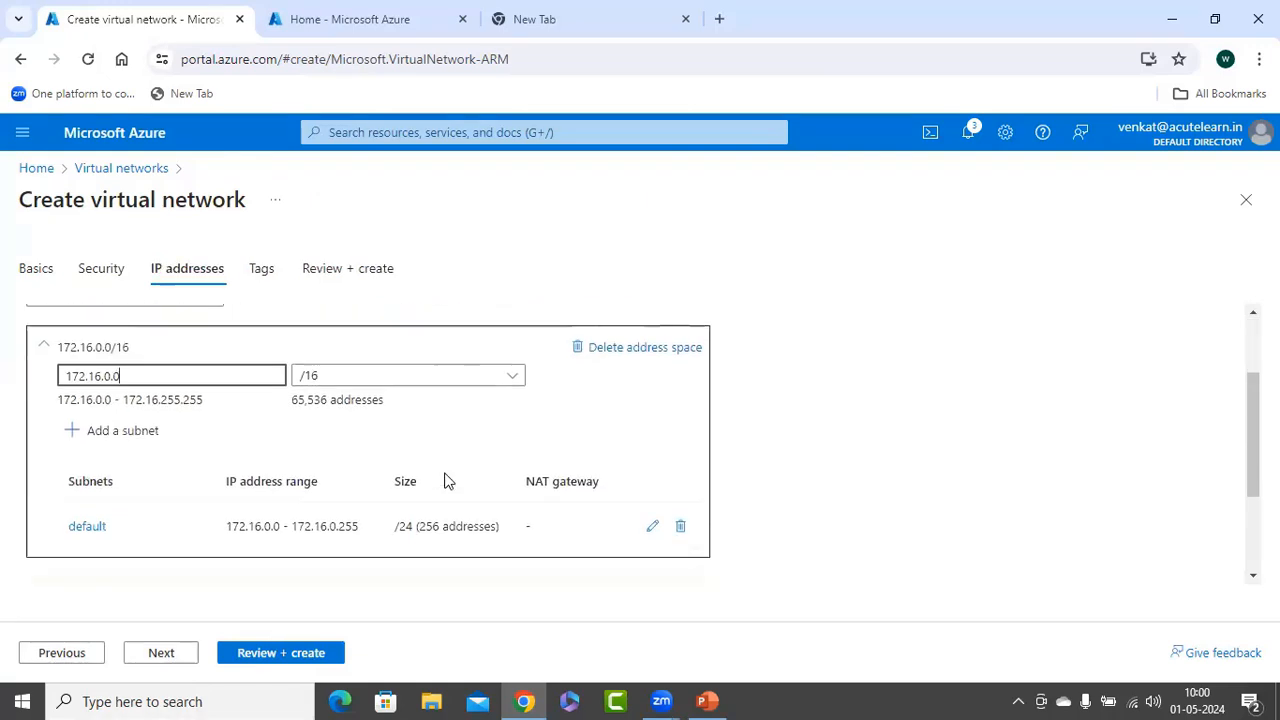
Add subnet s2, rename the default subnet to s1, and proceed to Review + create
{"action": "left_click", "coordinate": [158, 383]}
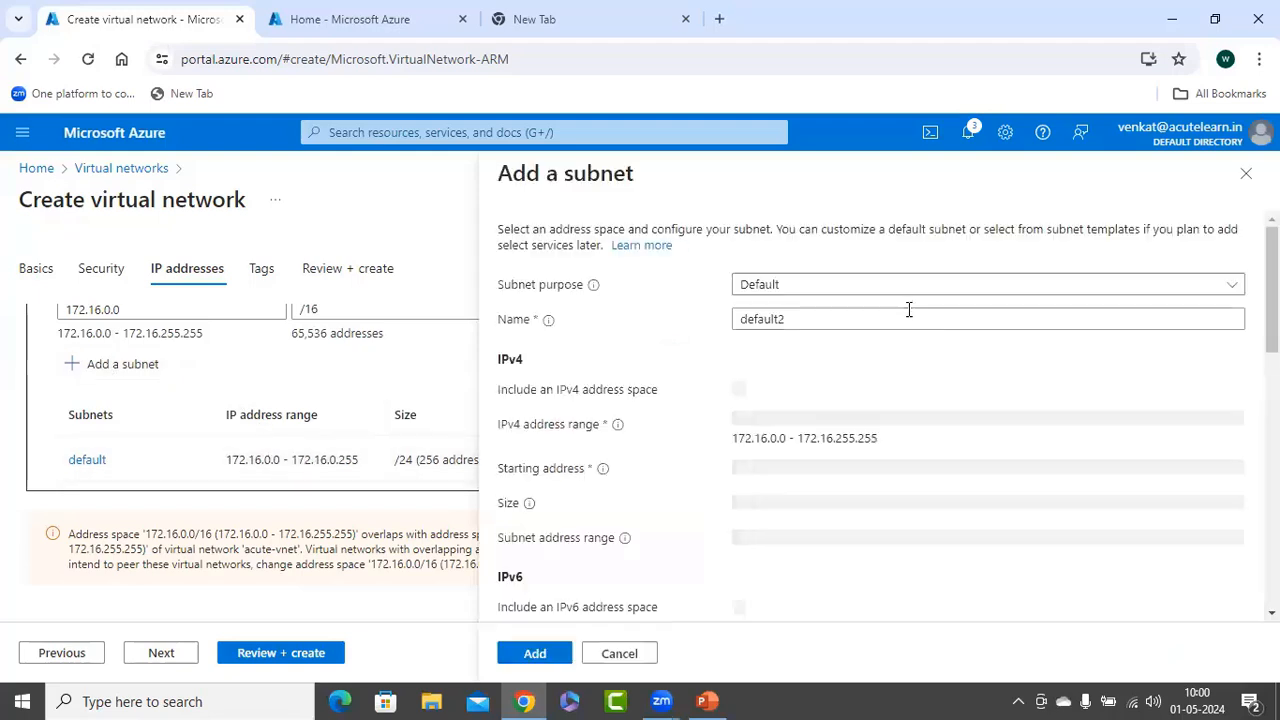
{"action": "left_click_drag", "start_coordinate": [834, 318], "coordinate": [705, 322]}
{"action": "type", "text": "s2"}
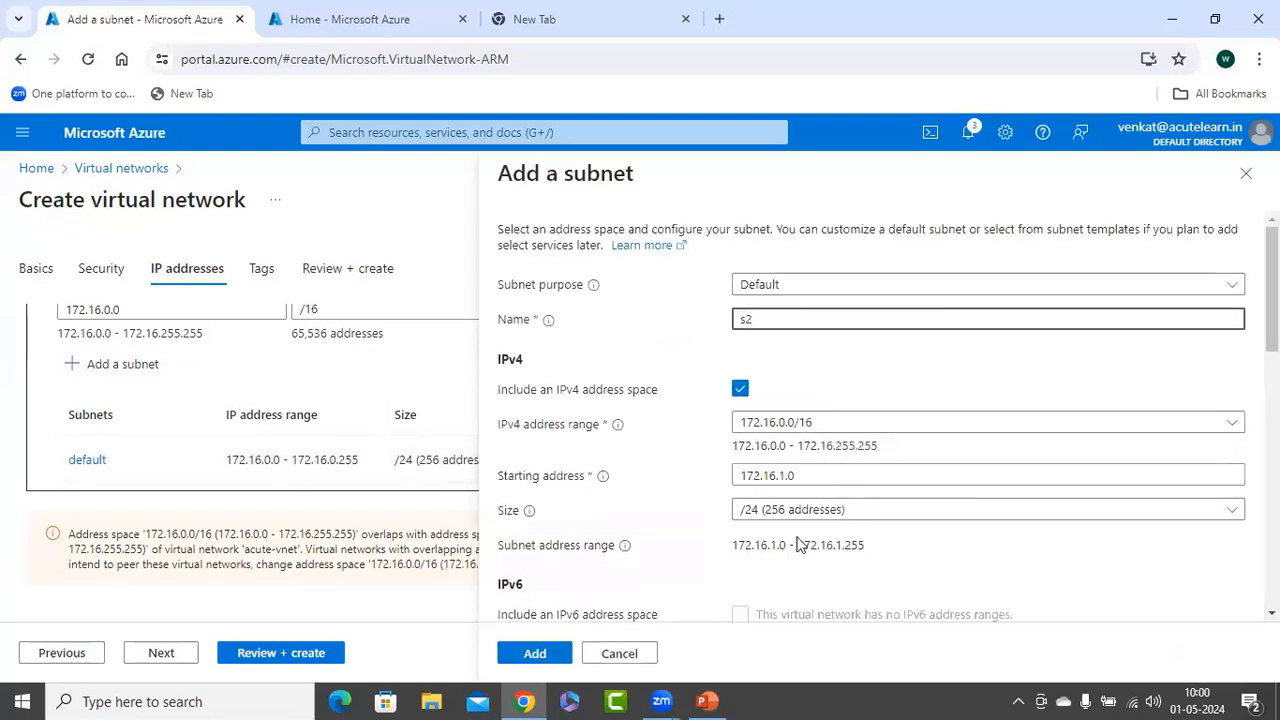
{"action": "left_click", "coordinate": [534, 652]}
{"action": "left_click", "coordinate": [80, 460]}
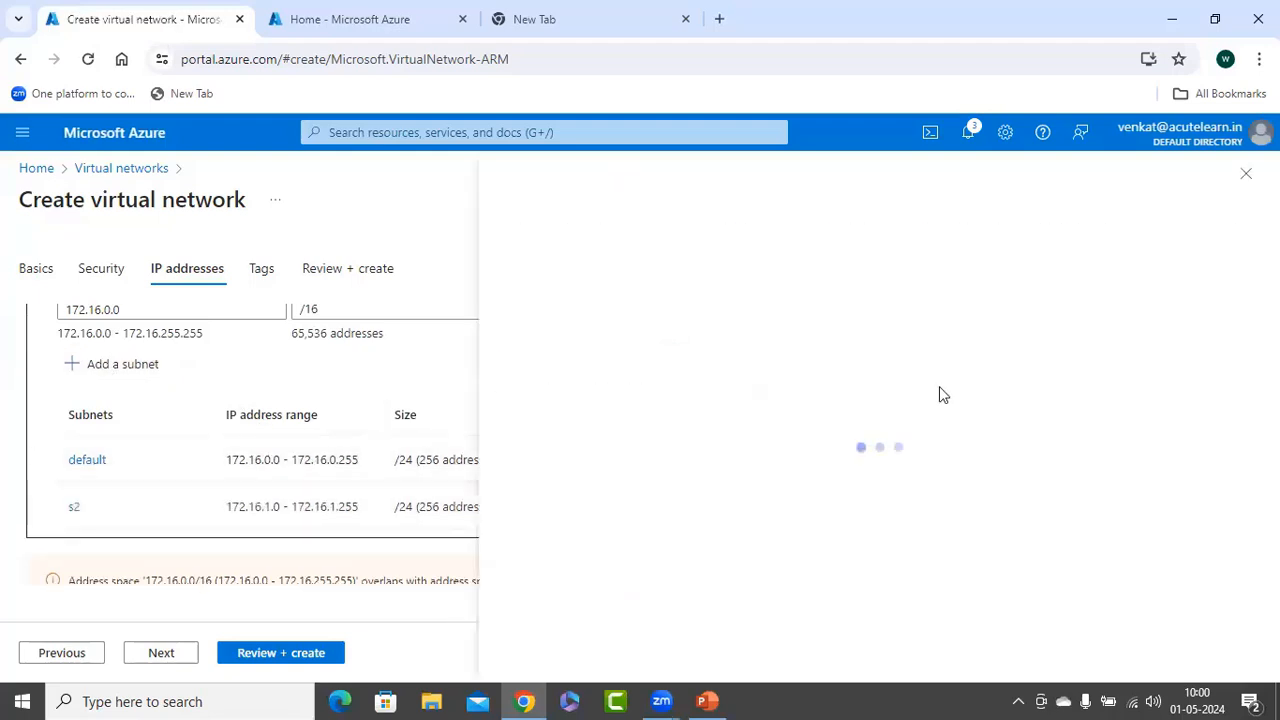
{"action": "left_click_drag", "start_coordinate": [791, 318], "coordinate": [652, 328]}
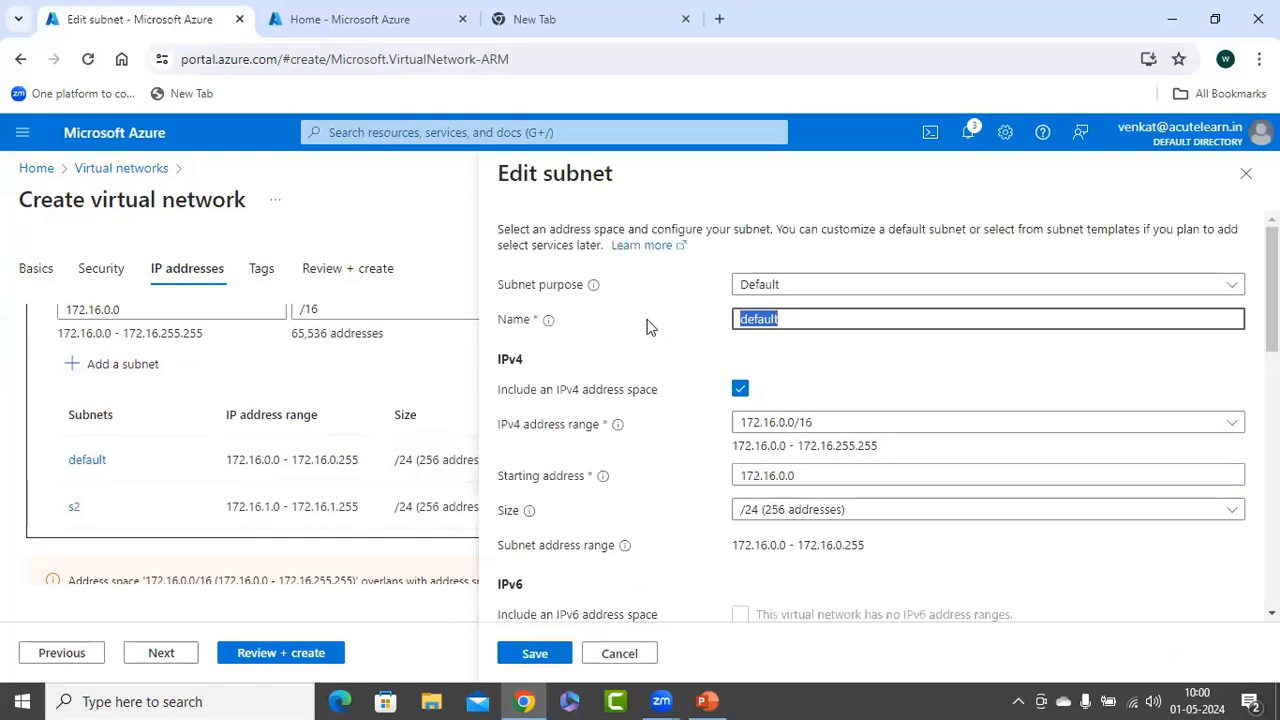
{"action": "type", "text": "s1"}
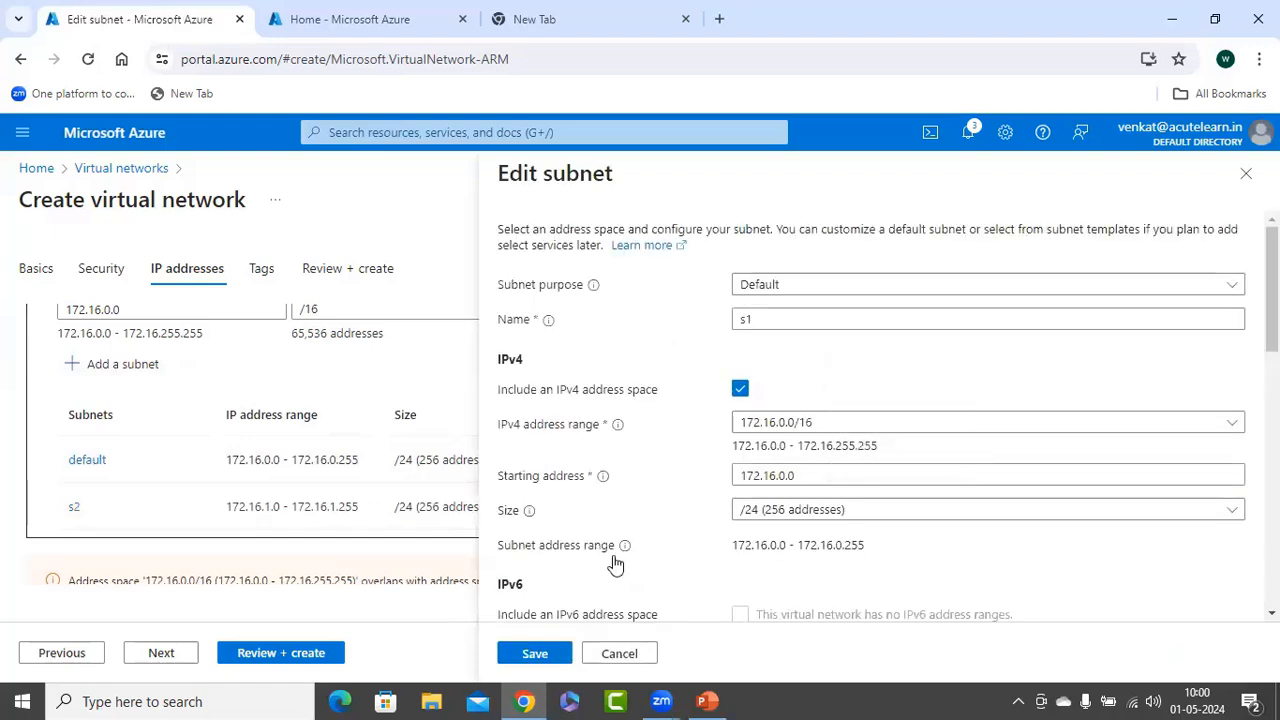
{"action": "left_click", "coordinate": [543, 653]}
{"action": "scroll", "coordinate": [405, 442], "scroll_direction": "down", "scroll_amount": 2}
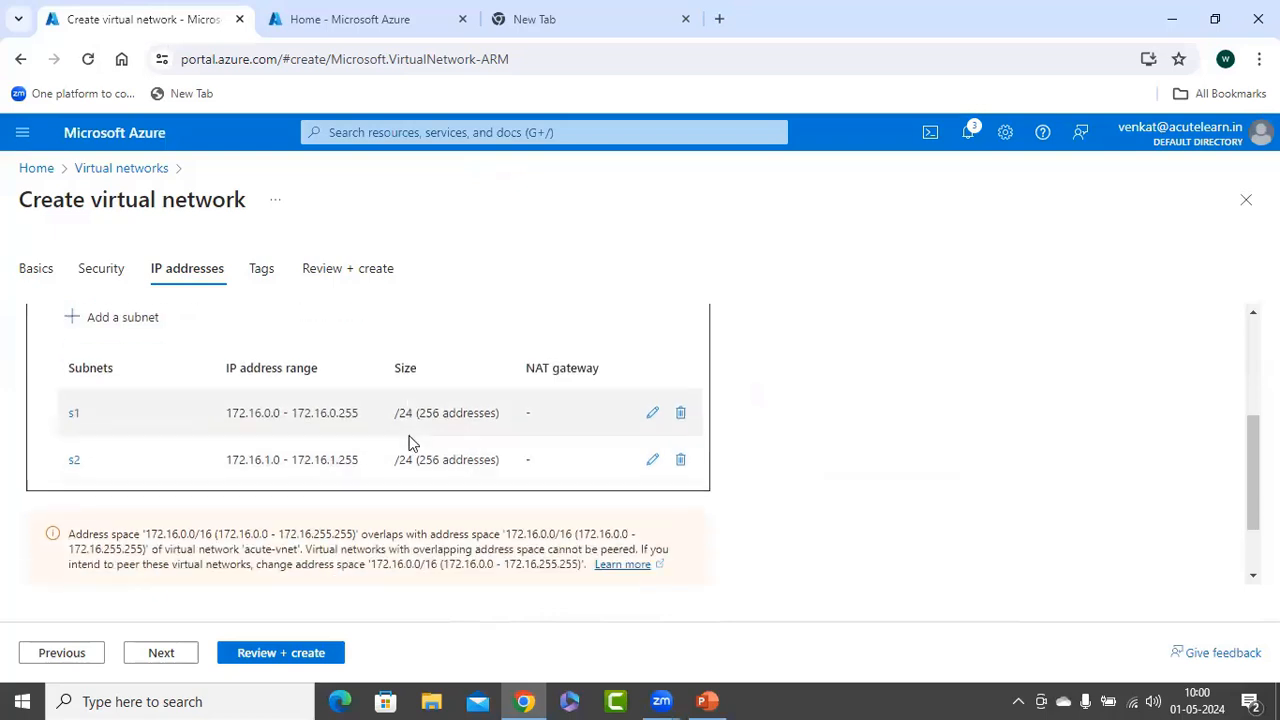
{"action": "left_click", "coordinate": [255, 655]}
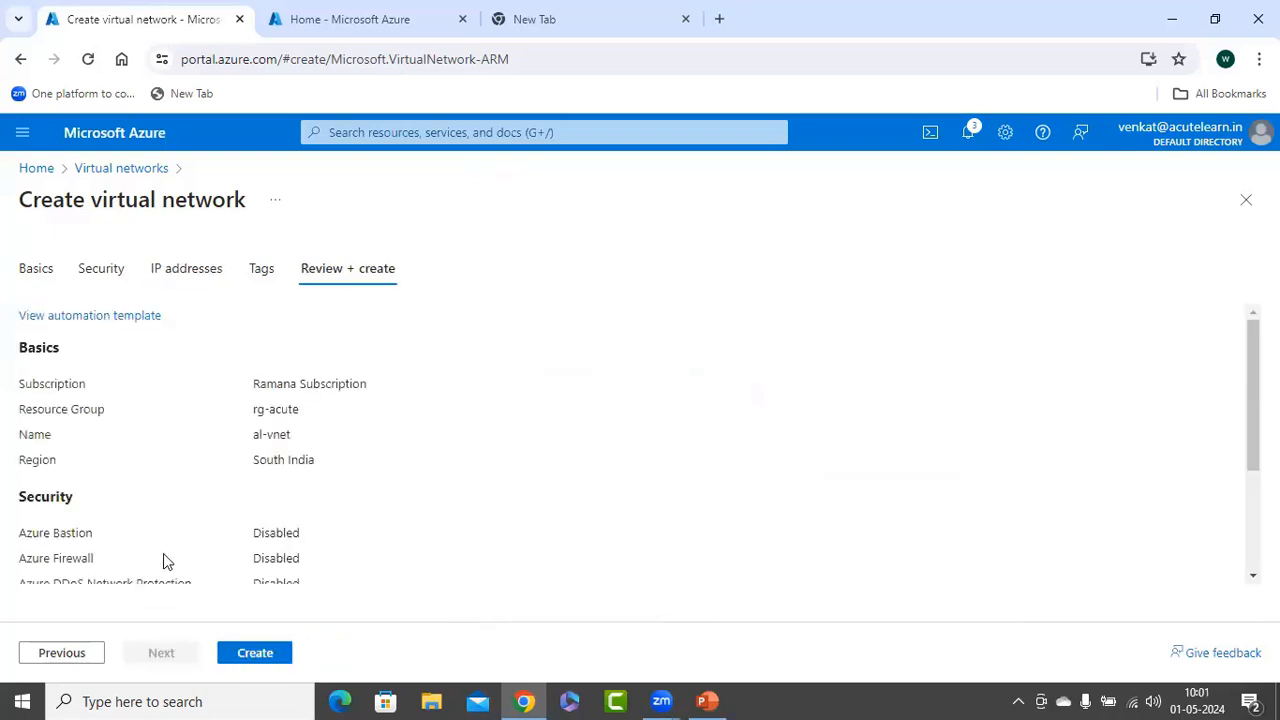
Deploy al-vnet, then open the new network's Subnets page
{"action": "left_click", "coordinate": [256, 653]}
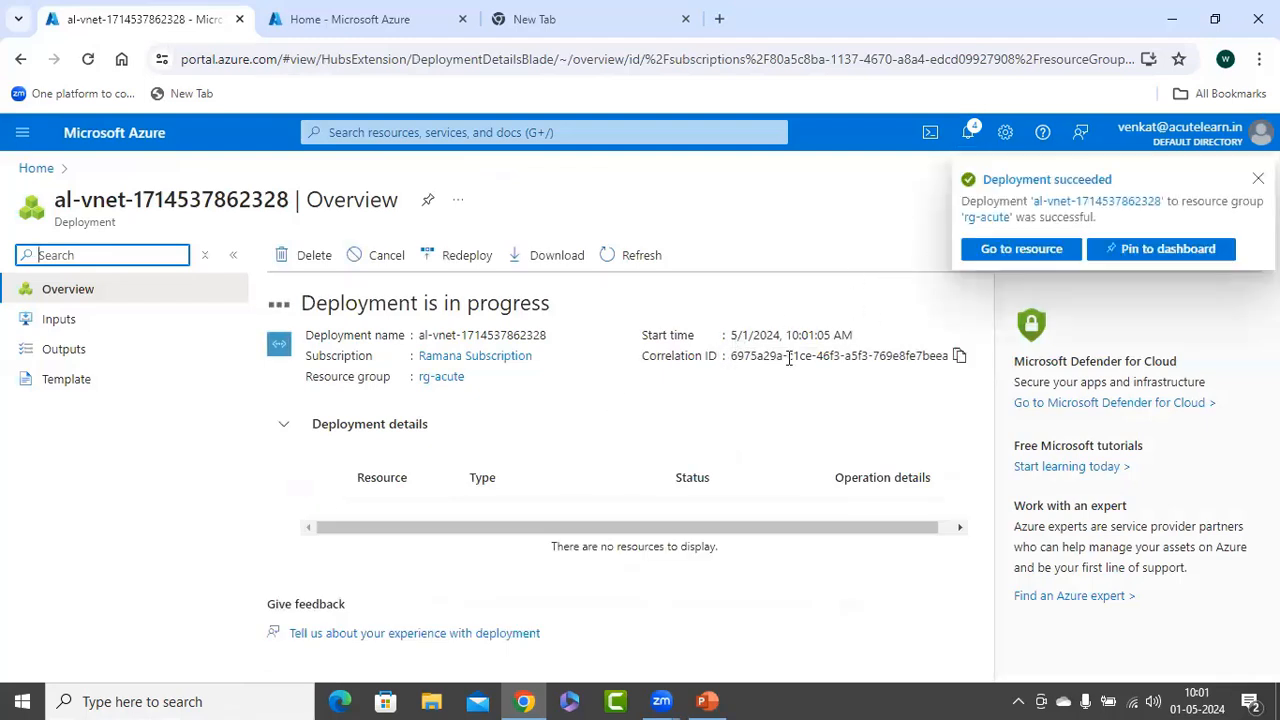
{"action": "left_click", "coordinate": [359, 508]}
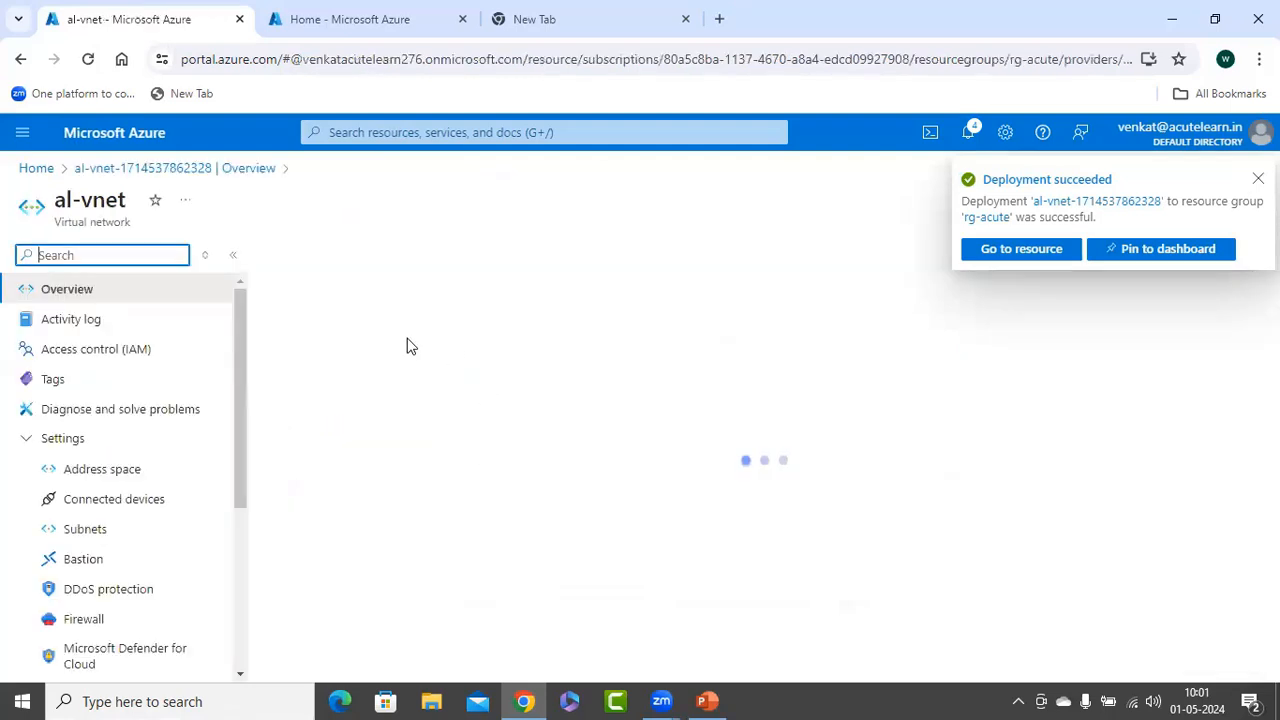
{"action": "left_click", "coordinate": [110, 529]}
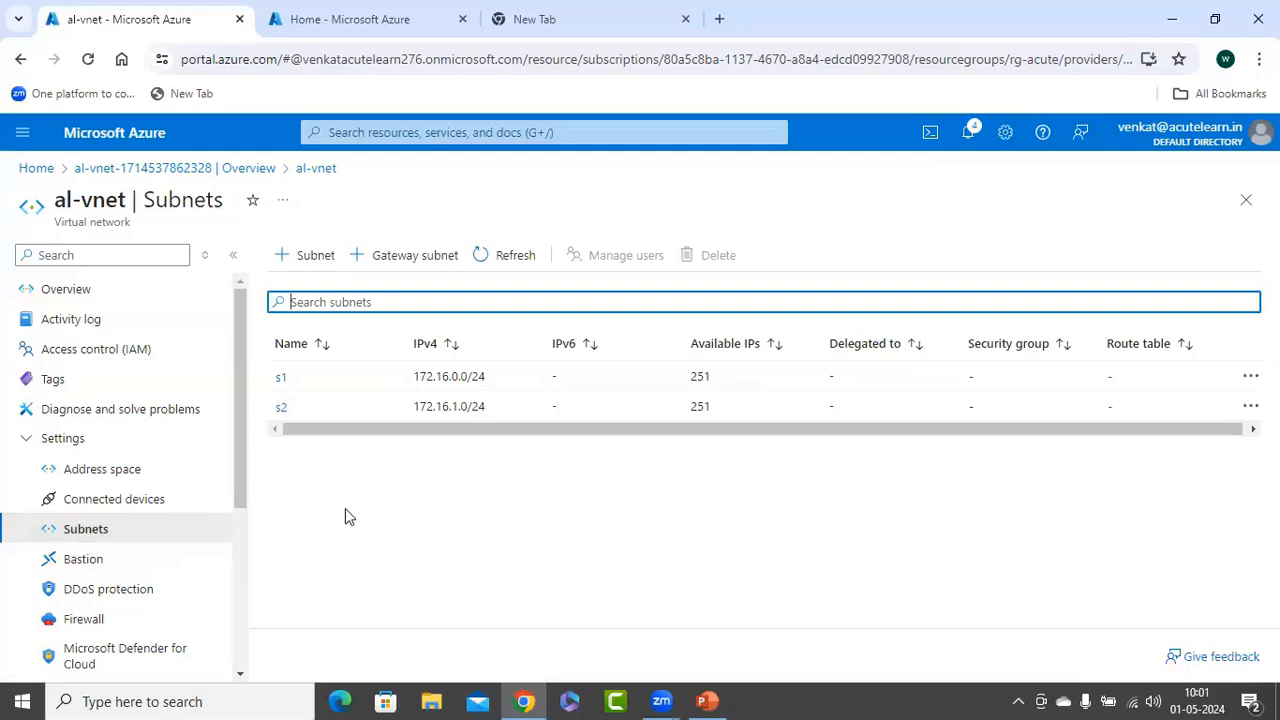
Add a GatewaySubnet with range 172.16.254.0/24 to al-vnet and refresh the subnet list
{"action": "left_click", "coordinate": [400, 257]}
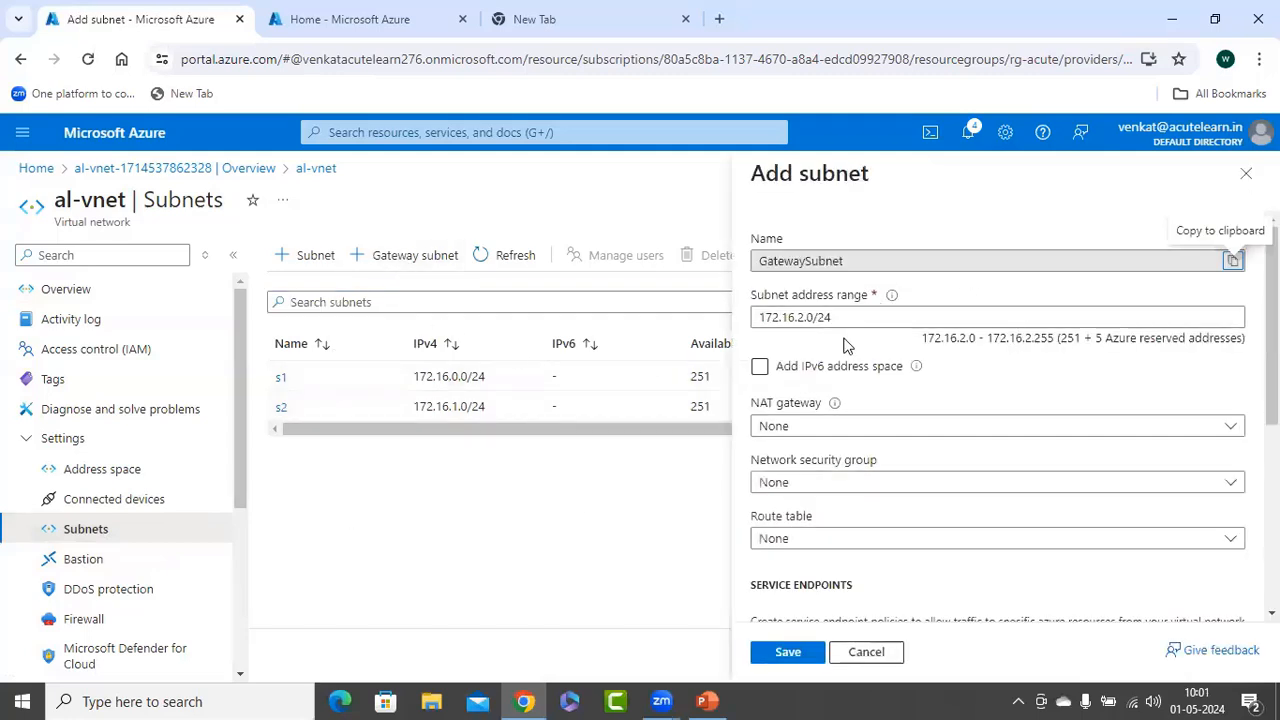
{"action": "left_click", "coordinate": [800, 317]}
{"action": "type", "text": "54"}
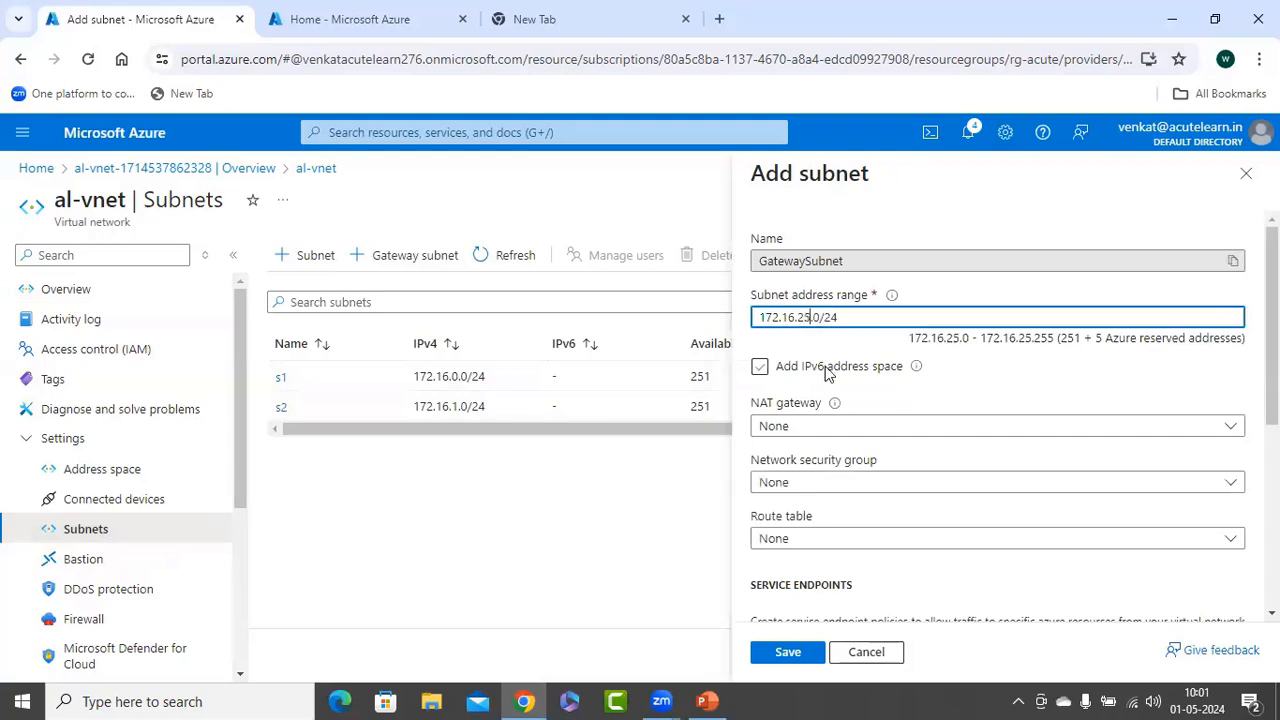
{"action": "scroll", "coordinate": [828, 600], "scroll_direction": "down", "scroll_amount": 2}
{"action": "scroll", "coordinate": [828, 605], "scroll_direction": "down", "scroll_amount": 2}
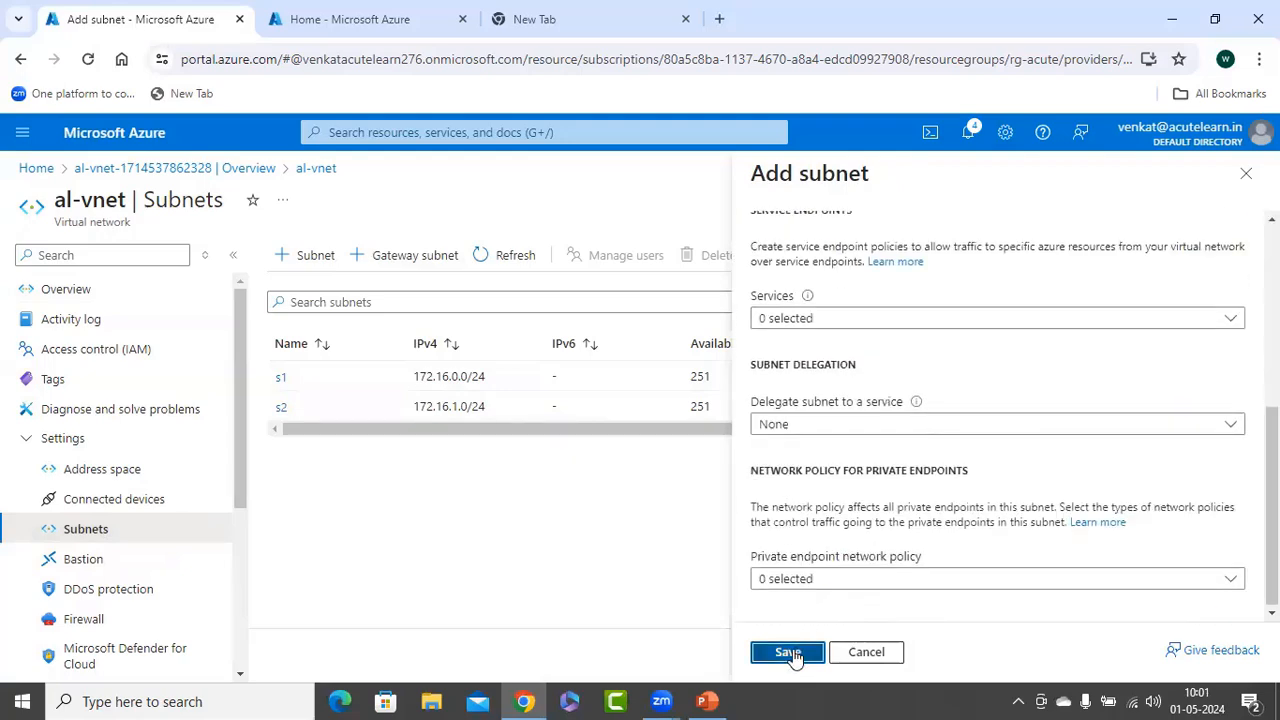
{"action": "left_click", "coordinate": [786, 651]}
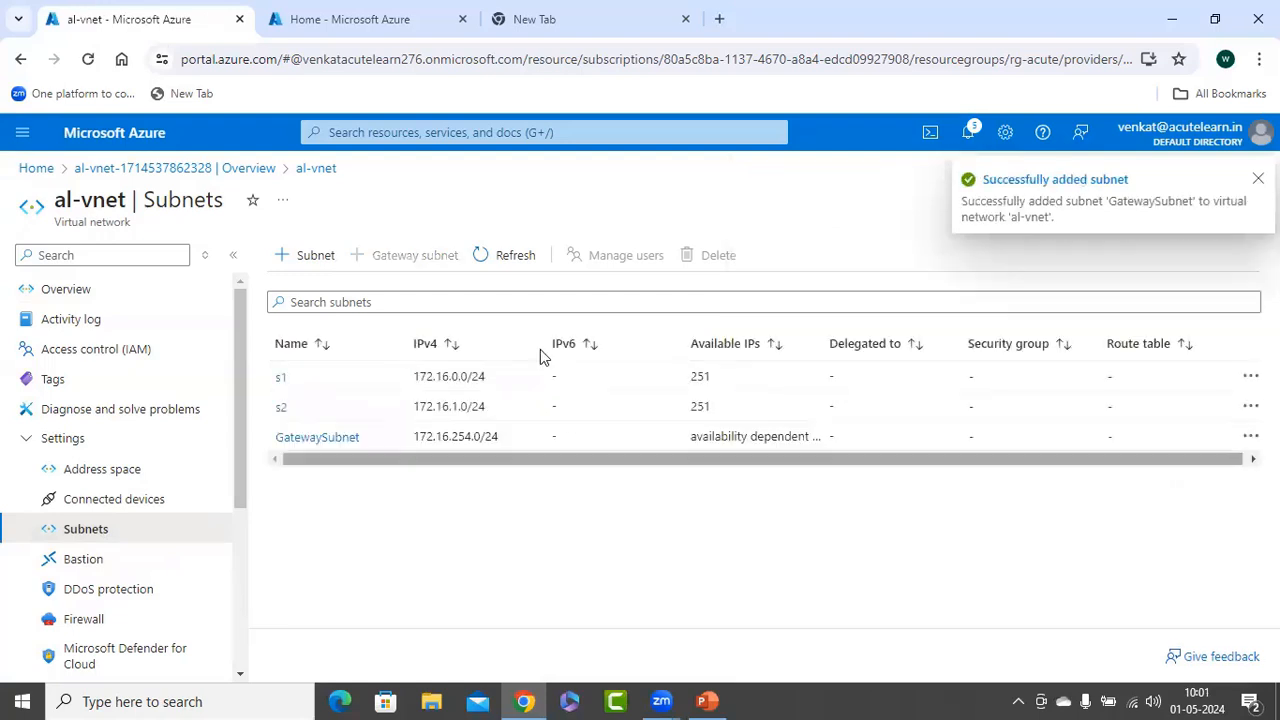
{"action": "left_click", "coordinate": [513, 256]}
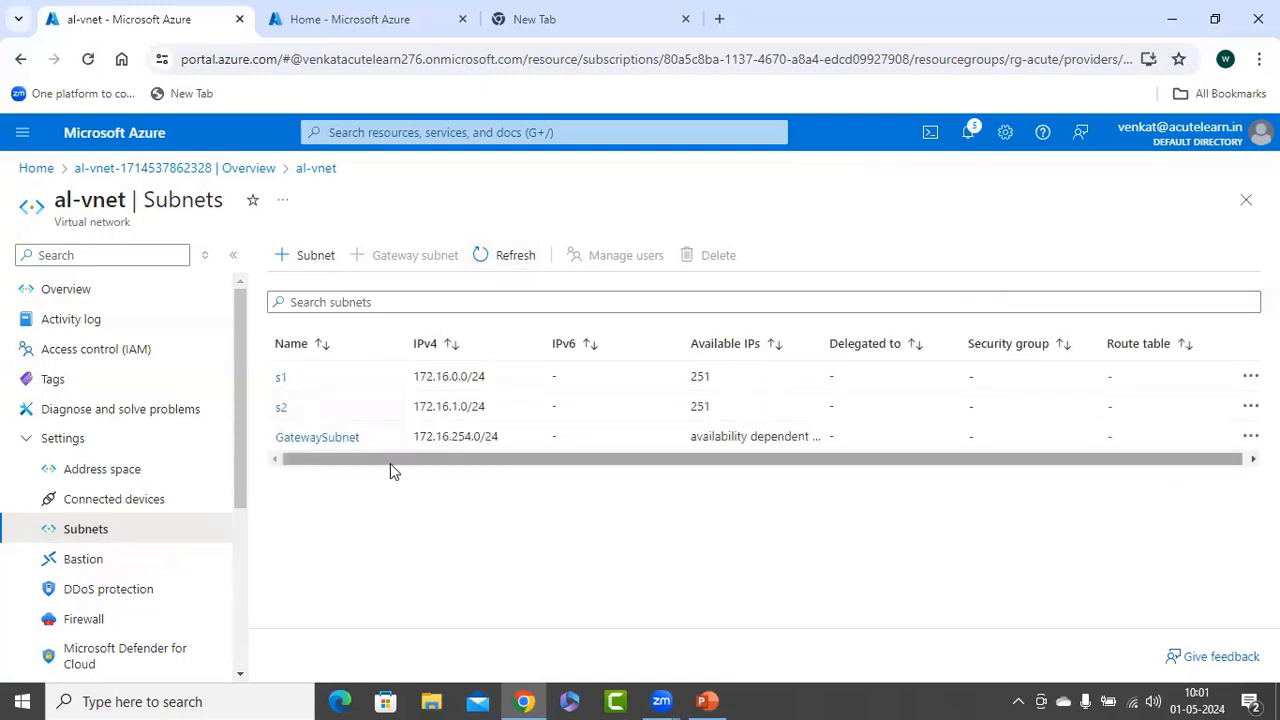
{"action": "left_click", "coordinate": [707, 702]}
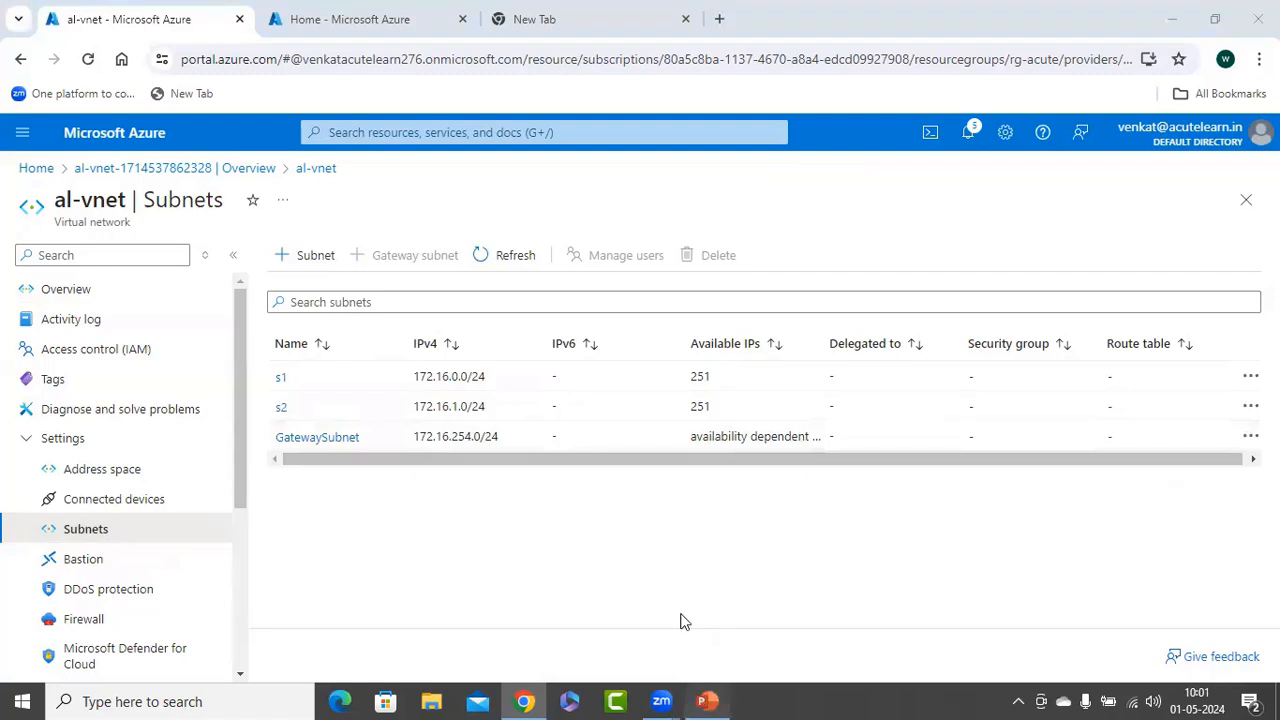
Add step 3 'Create an Azure VPN Application for authentication' on slide 7, widened to one line
{"action": "left_click", "coordinate": [612, 313]}
{"action": "key", "text": "Return"}
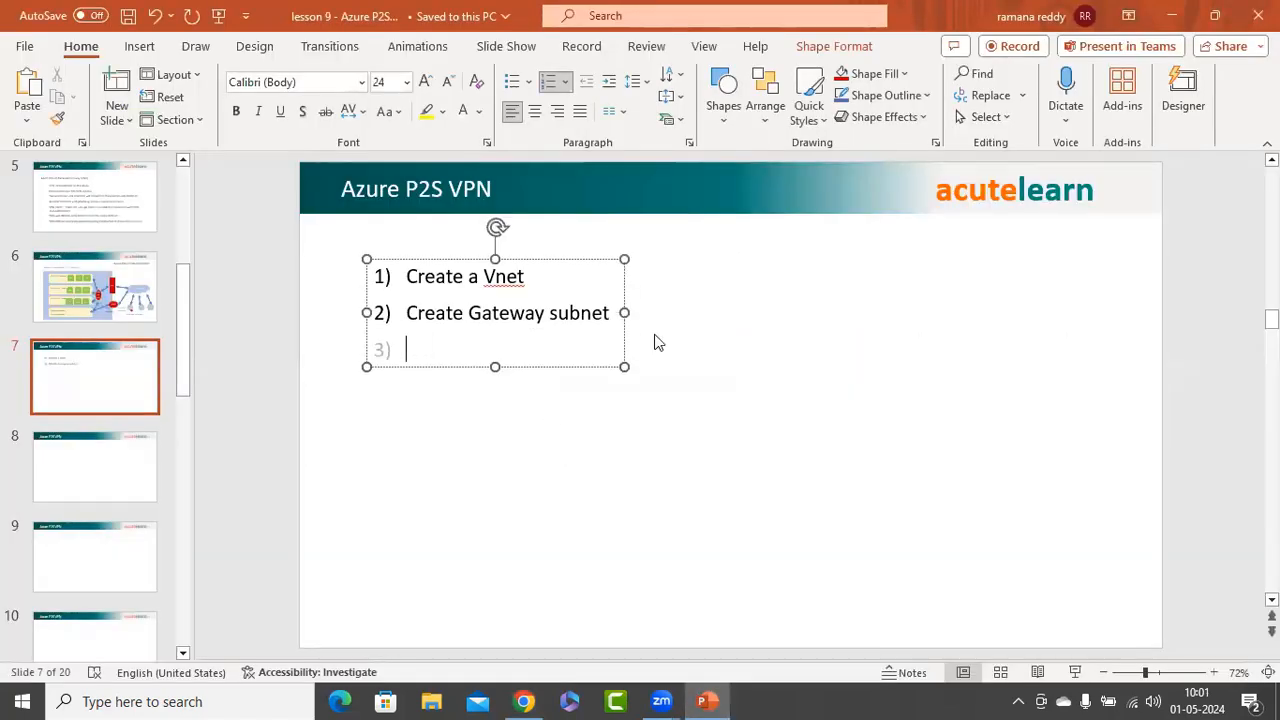
{"action": "type", "text": "Create"}
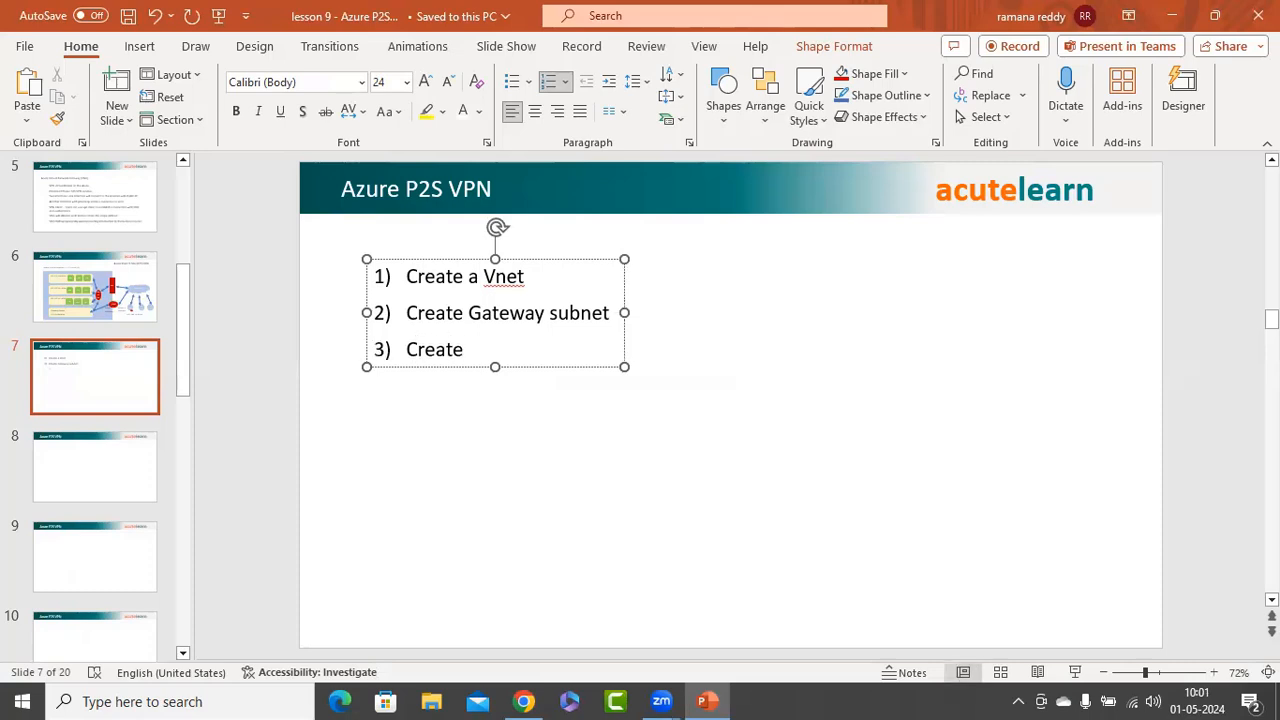
{"action": "type", "text": " an"}
{"action": "type", "text": " Azure"}
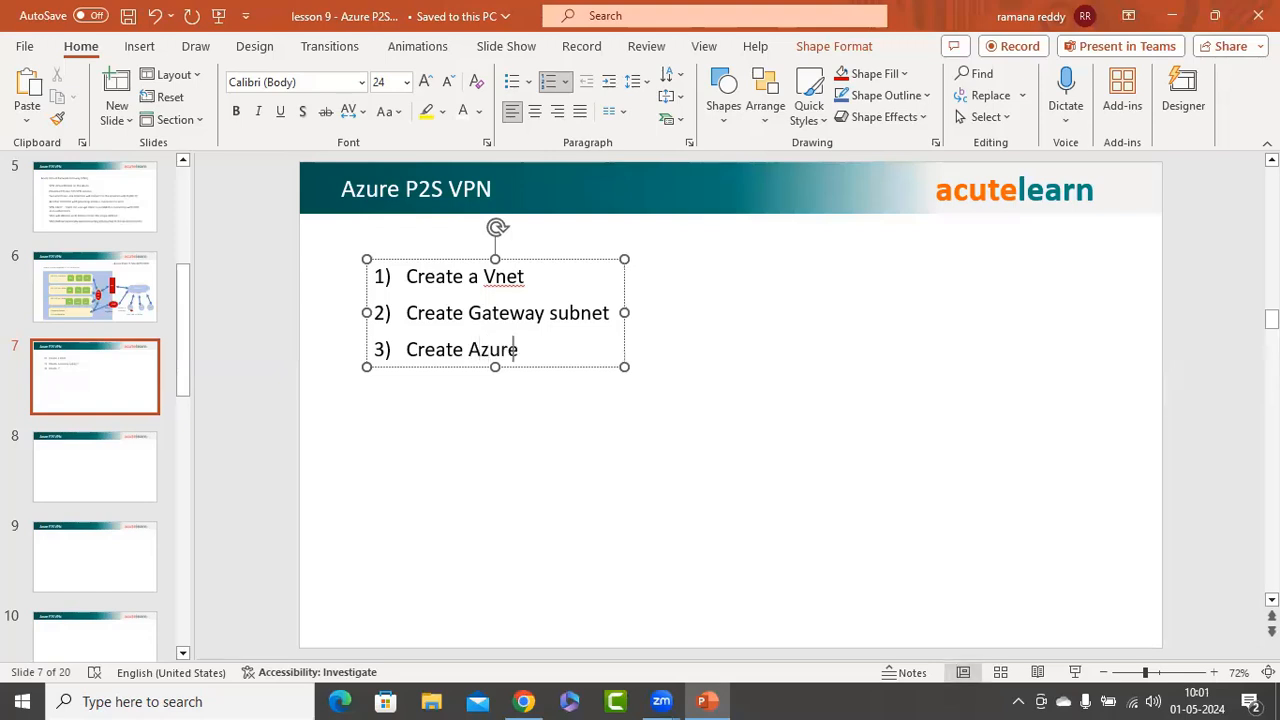
{"action": "type", "text": " VPN App"}
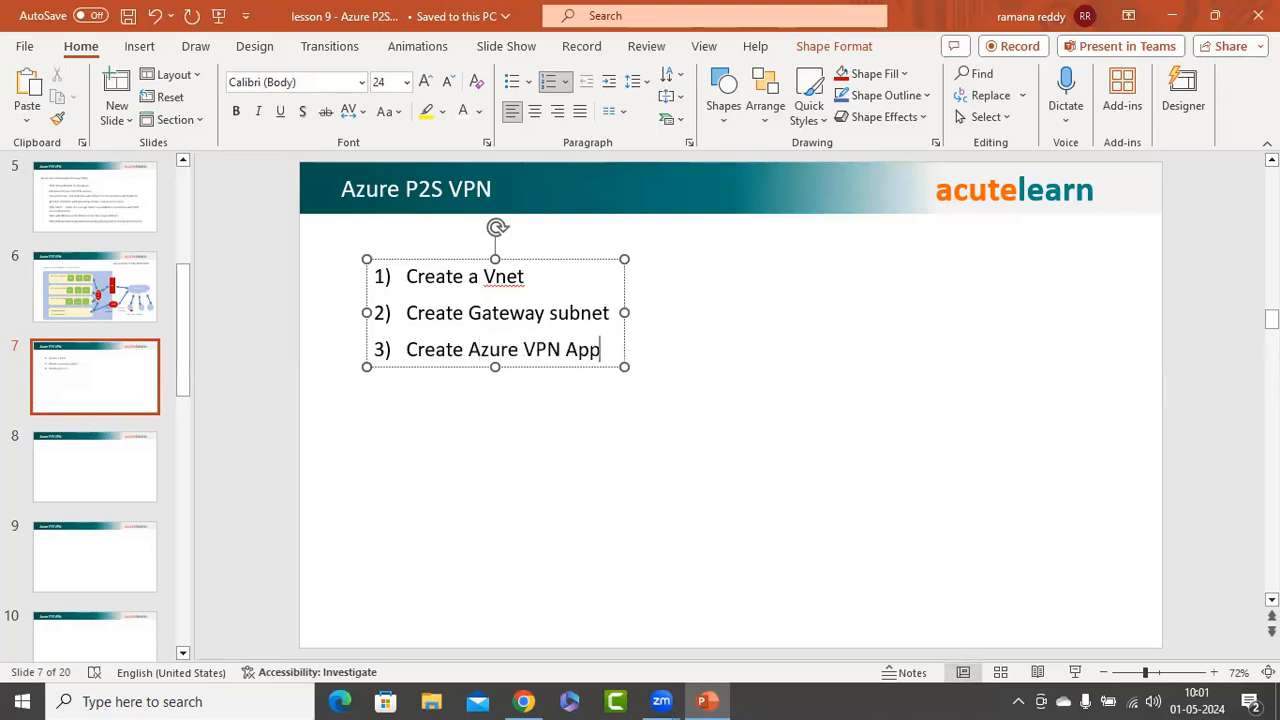
{"action": "type", "text": "lication"}
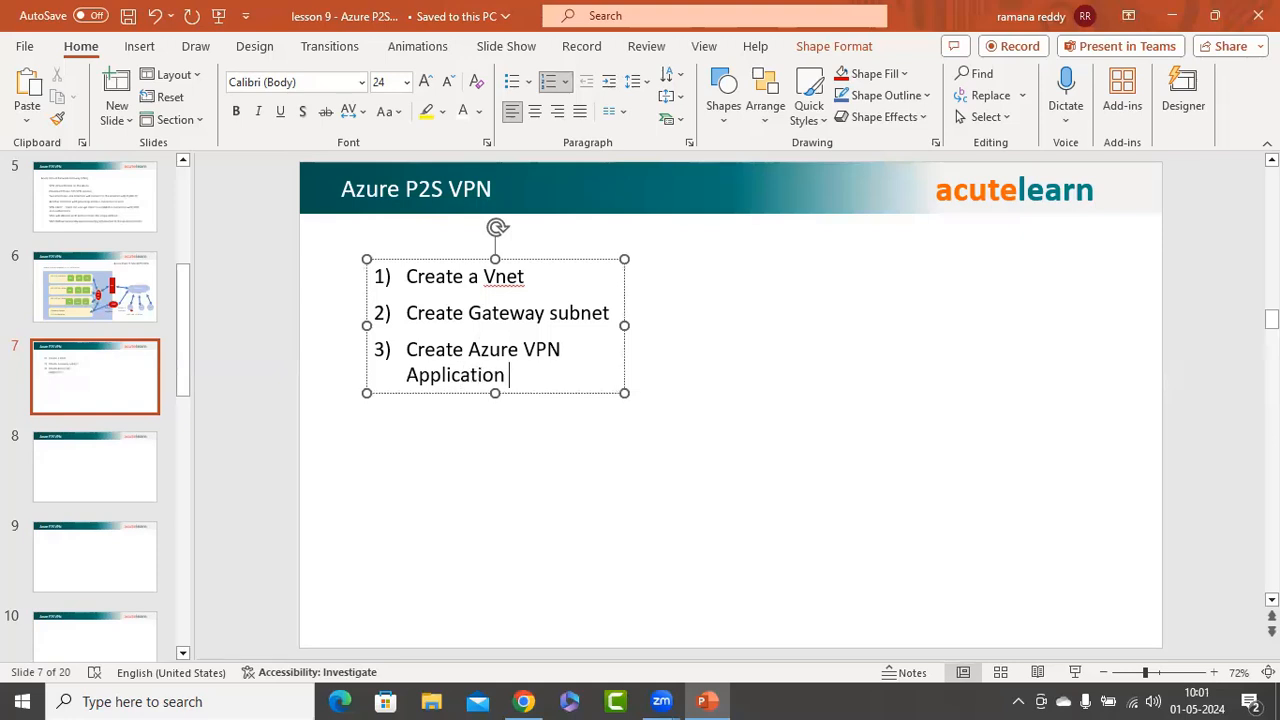
{"action": "type", "text": " for authenti"}
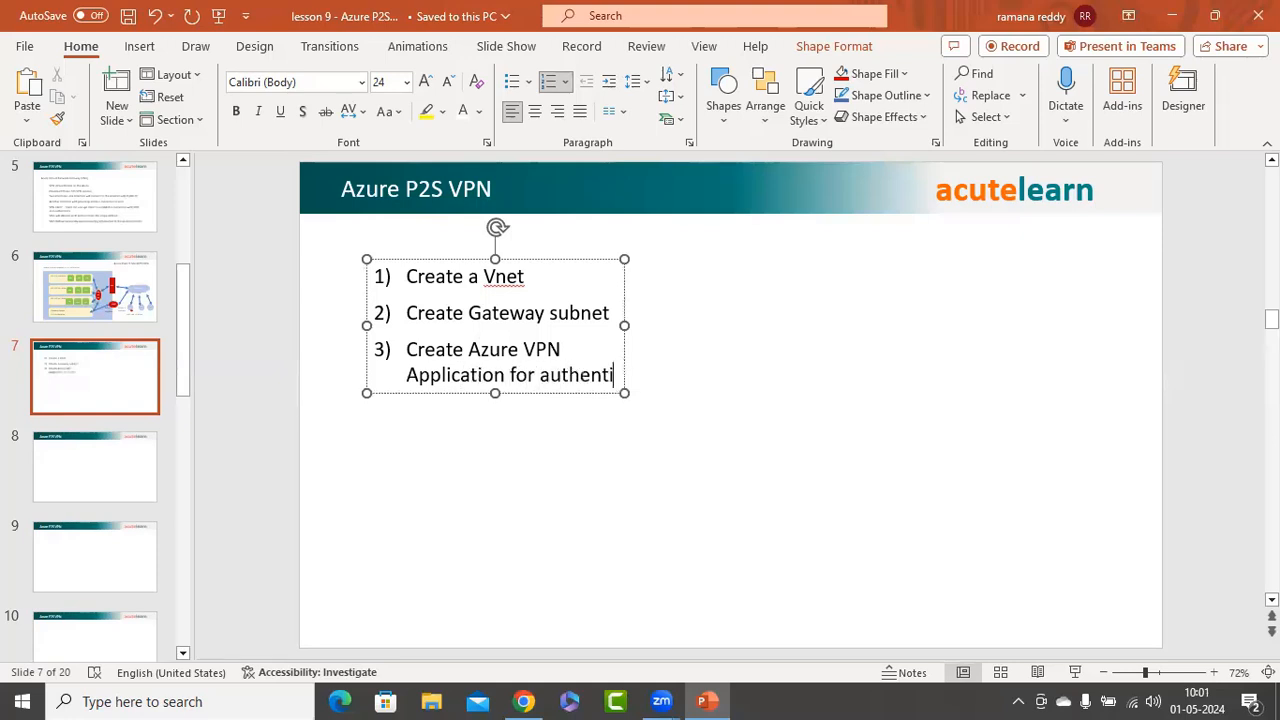
{"action": "type", "text": "catio"}
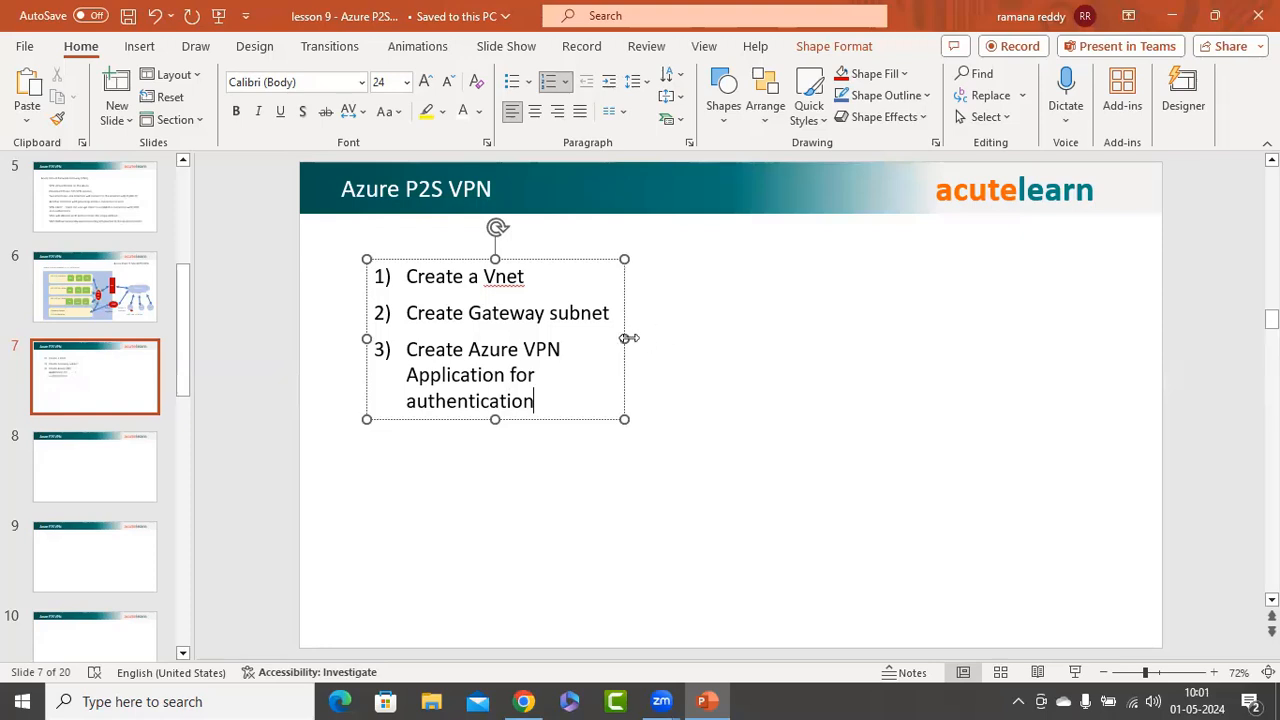
{"action": "type", "text": "n"}
{"action": "left_click_drag", "start_coordinate": [627, 338], "coordinate": [844, 340]}
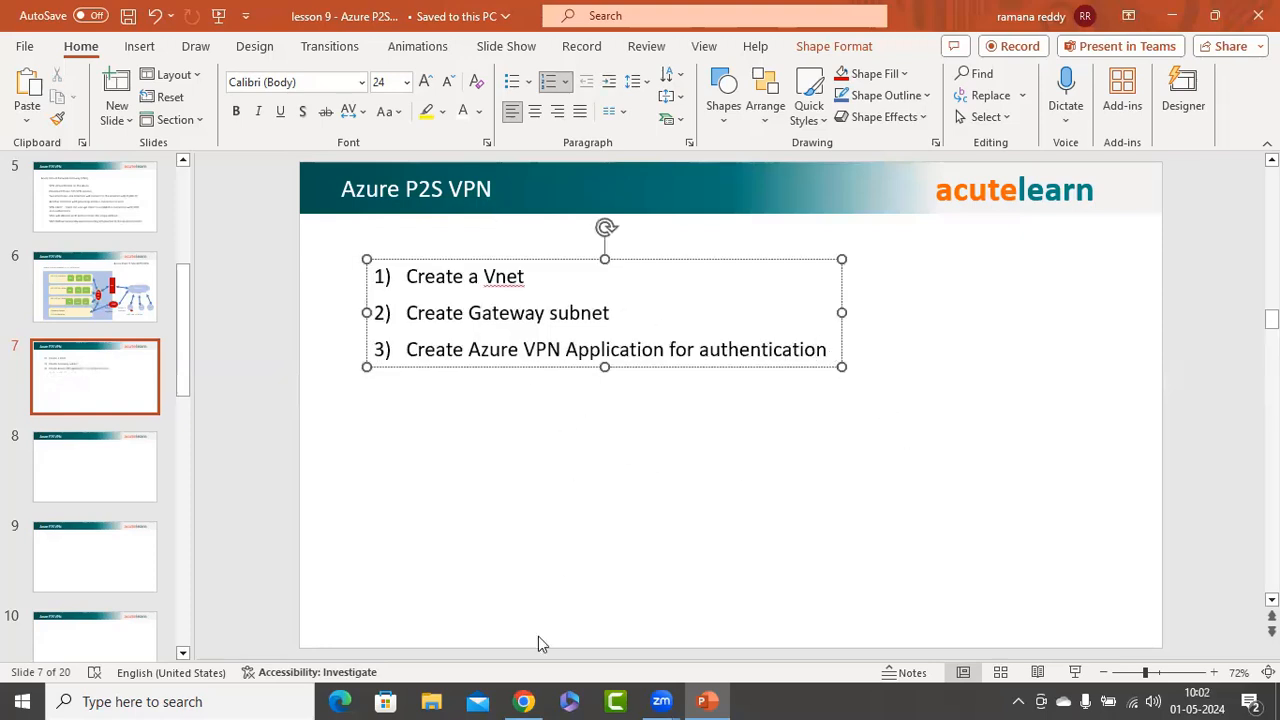
{"action": "left_click", "coordinate": [626, 455]}
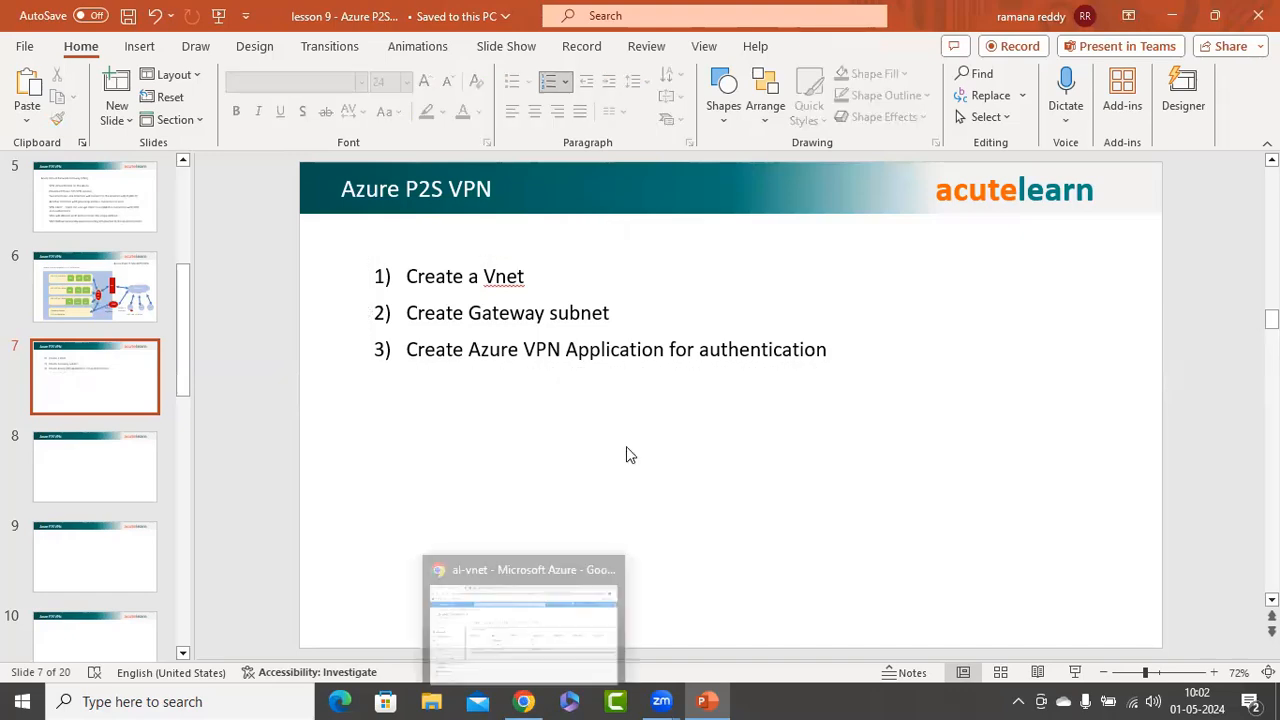
{"action": "key", "text": "alt+Tab"}
Search Google for 'azure vpn p2s configuration'
{"action": "left_click", "coordinate": [623, 19]}
{"action": "left_click", "coordinate": [1230, 100]}
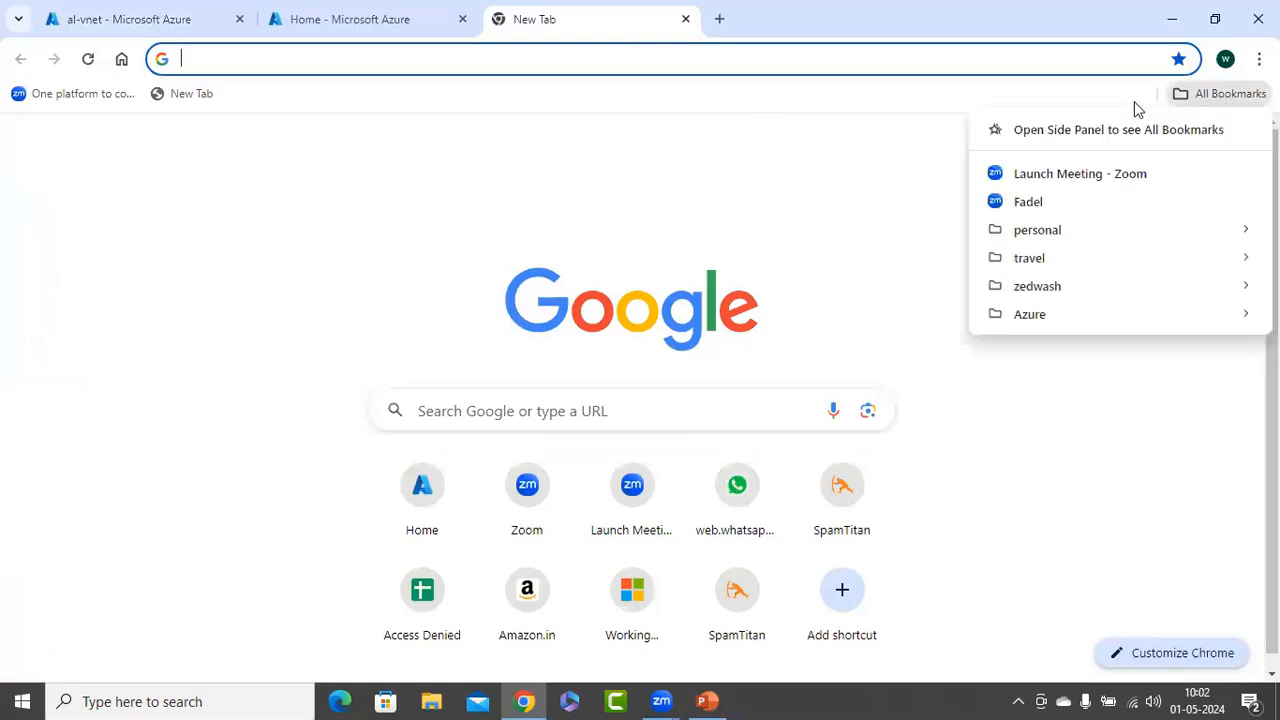
{"action": "left_click", "coordinate": [612, 401]}
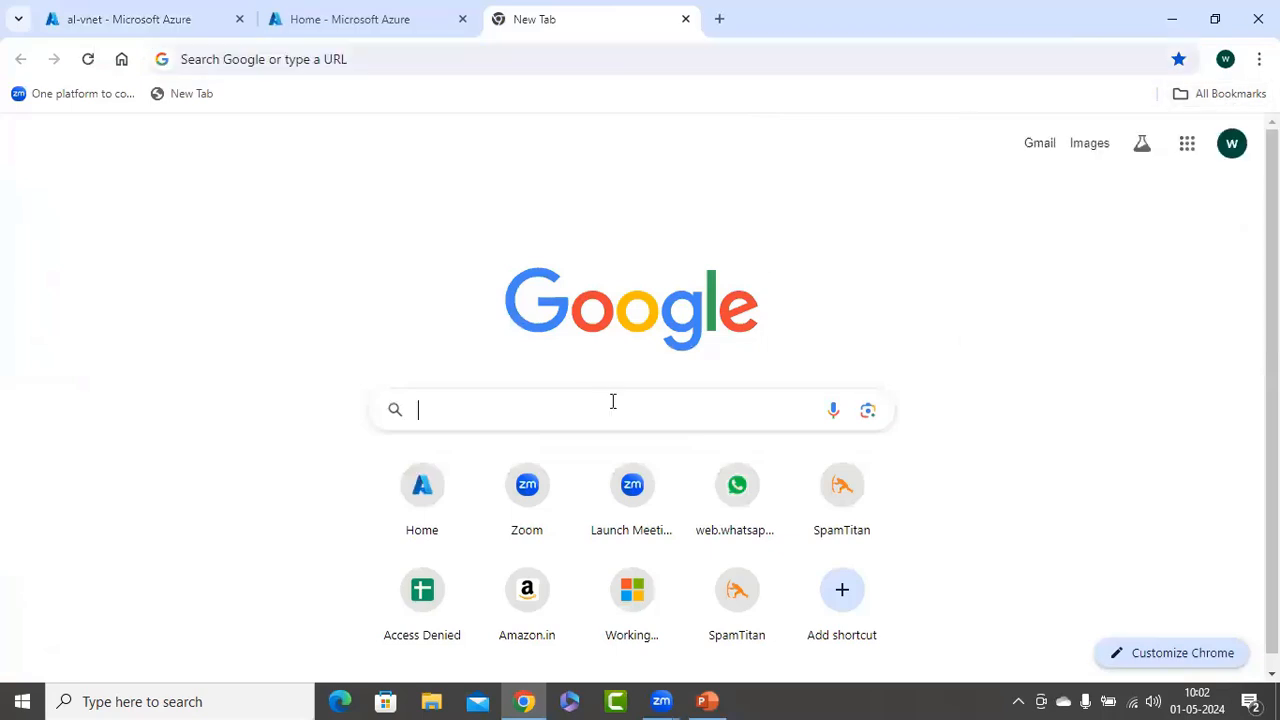
{"action": "type", "text": "A"}
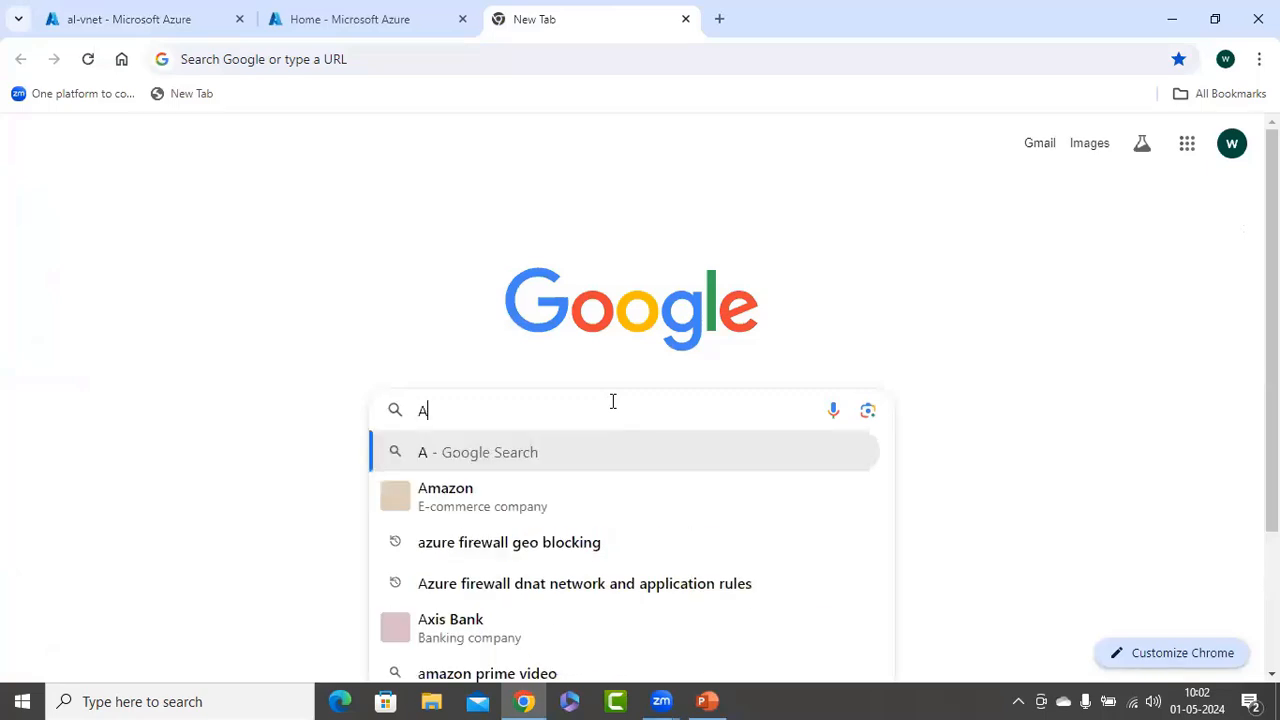
{"action": "type", "text": "zure vpn p2s"}
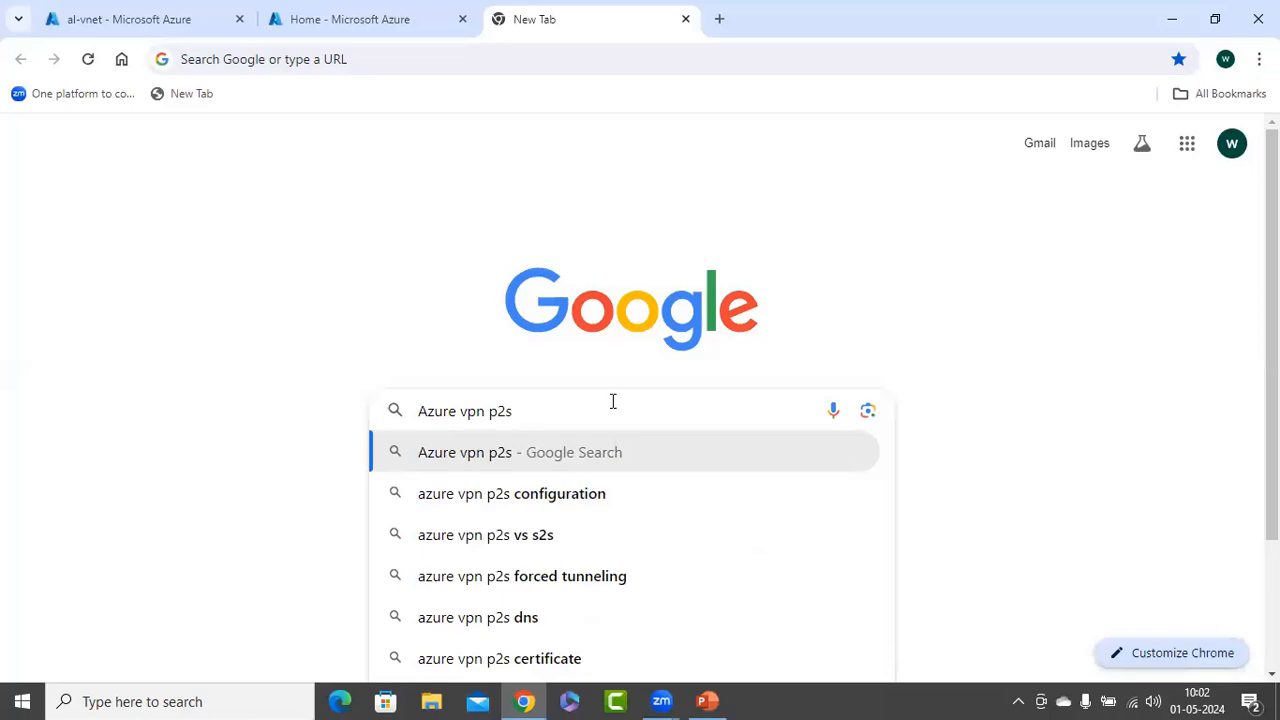
{"action": "left_click", "coordinate": [508, 493]}
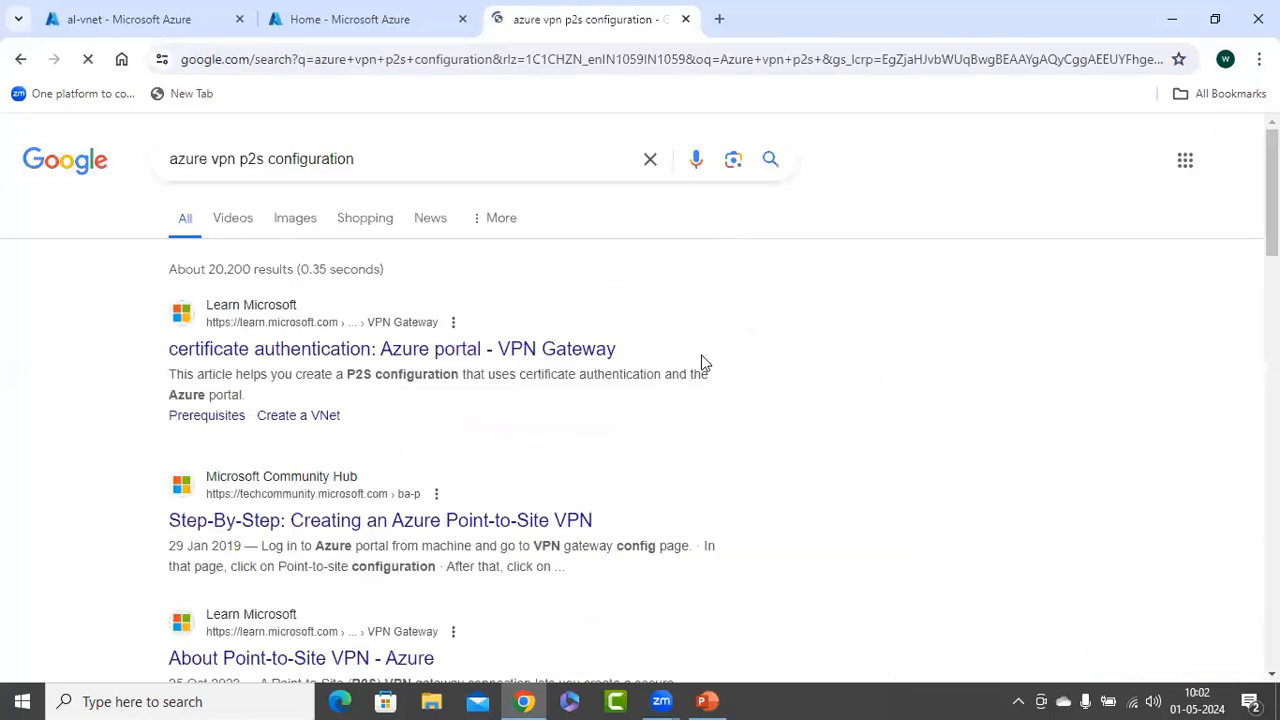
{"action": "scroll", "coordinate": [746, 357], "scroll_direction": "down", "scroll_amount": 1}
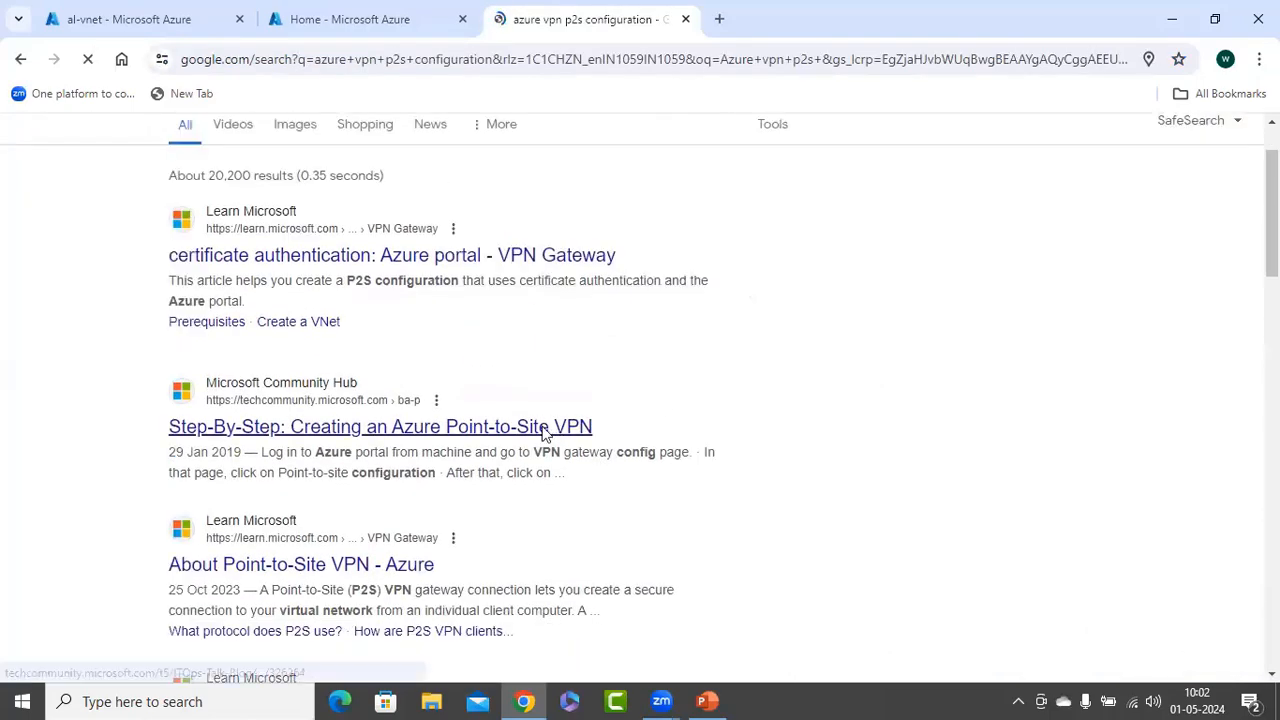
Open the Step-By-Step, About Point-to-Site VPN, and Microsoft Entra ID gateway results in new tabs
{"action": "right_click", "coordinate": [543, 430]}
{"action": "left_click", "coordinate": [611, 448]}
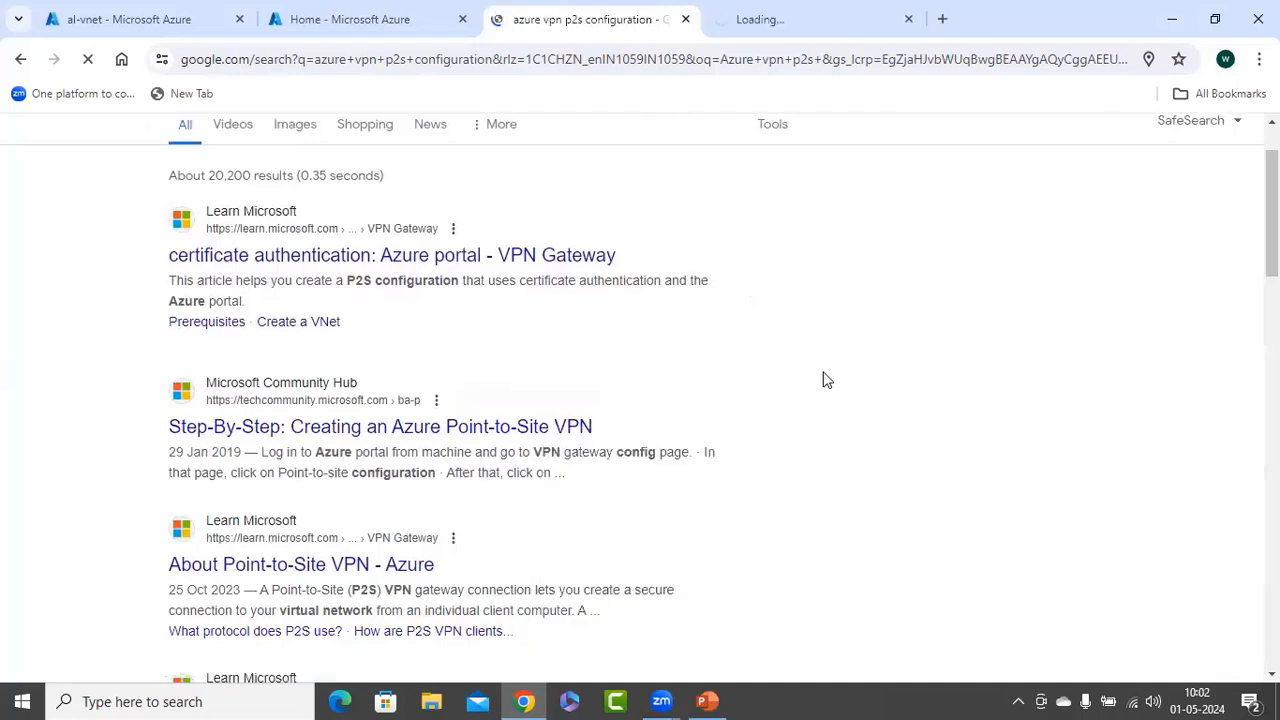
{"action": "scroll", "coordinate": [823, 374], "scroll_direction": "down", "scroll_amount": 1}
{"action": "right_click", "coordinate": [407, 478]}
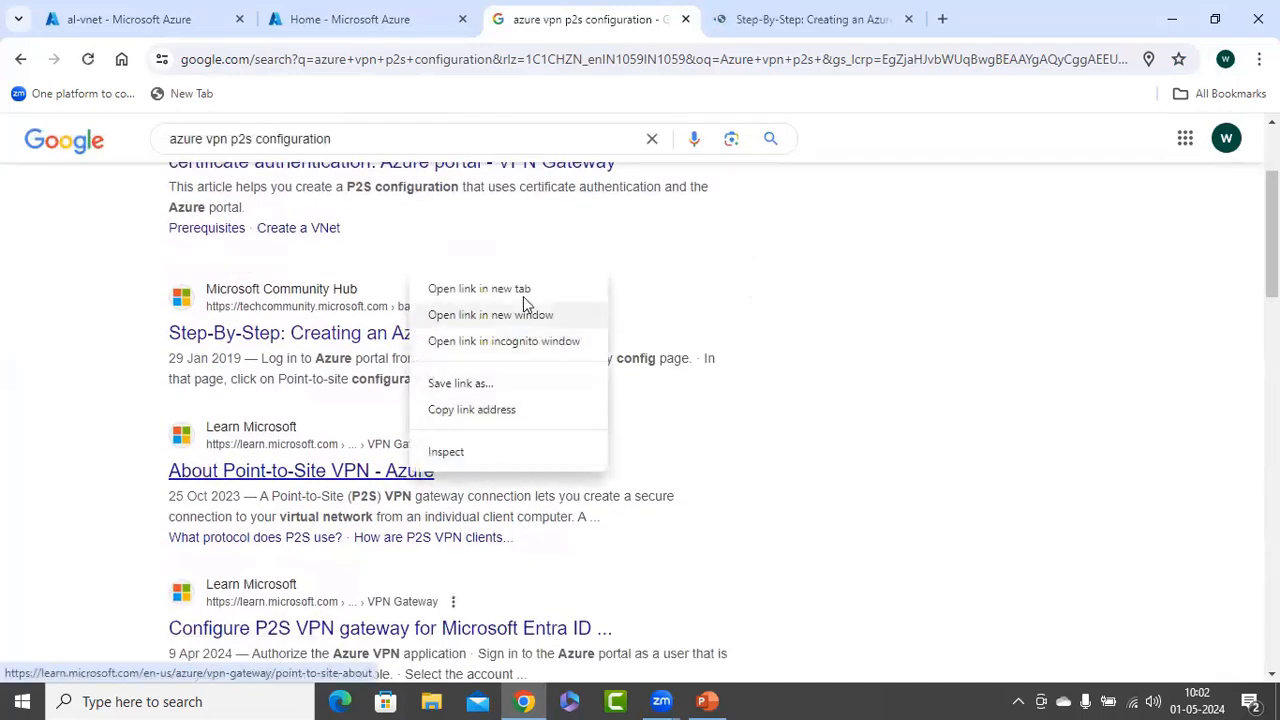
{"action": "left_click", "coordinate": [523, 288]}
{"action": "scroll", "coordinate": [835, 386], "scroll_direction": "down", "scroll_amount": 1}
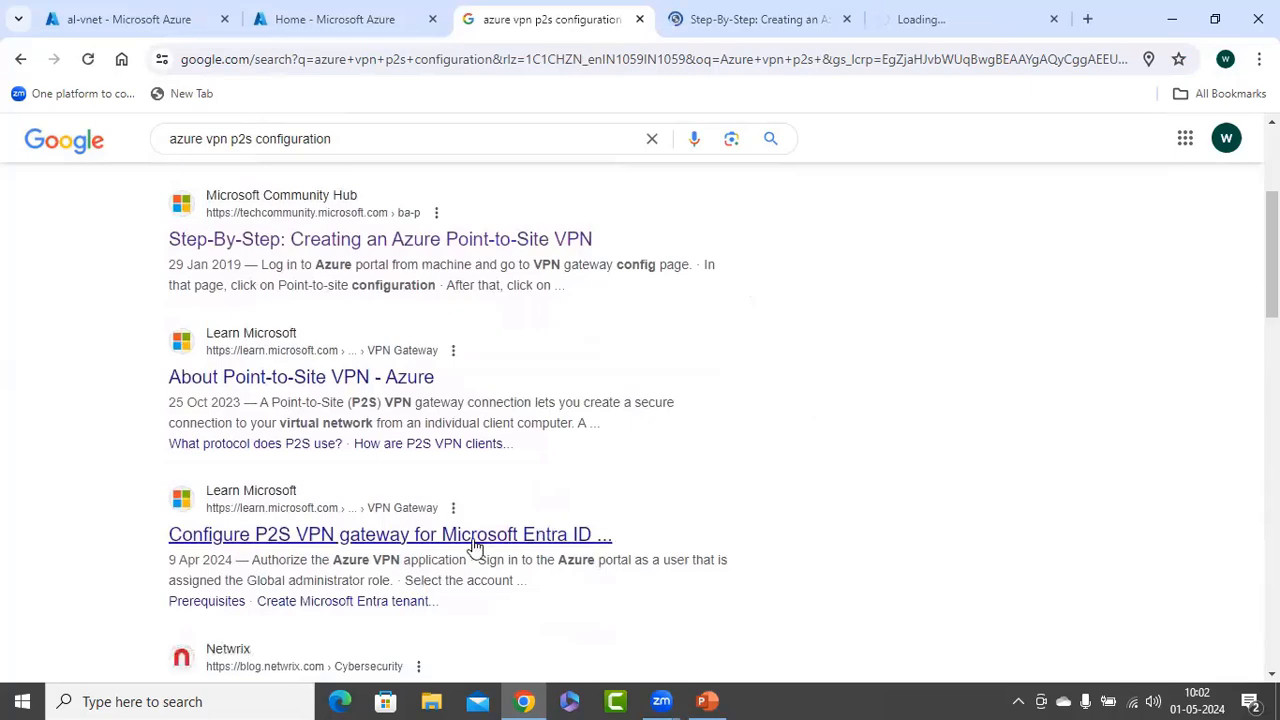
{"action": "right_click", "coordinate": [540, 530]}
{"action": "left_click", "coordinate": [583, 355]}
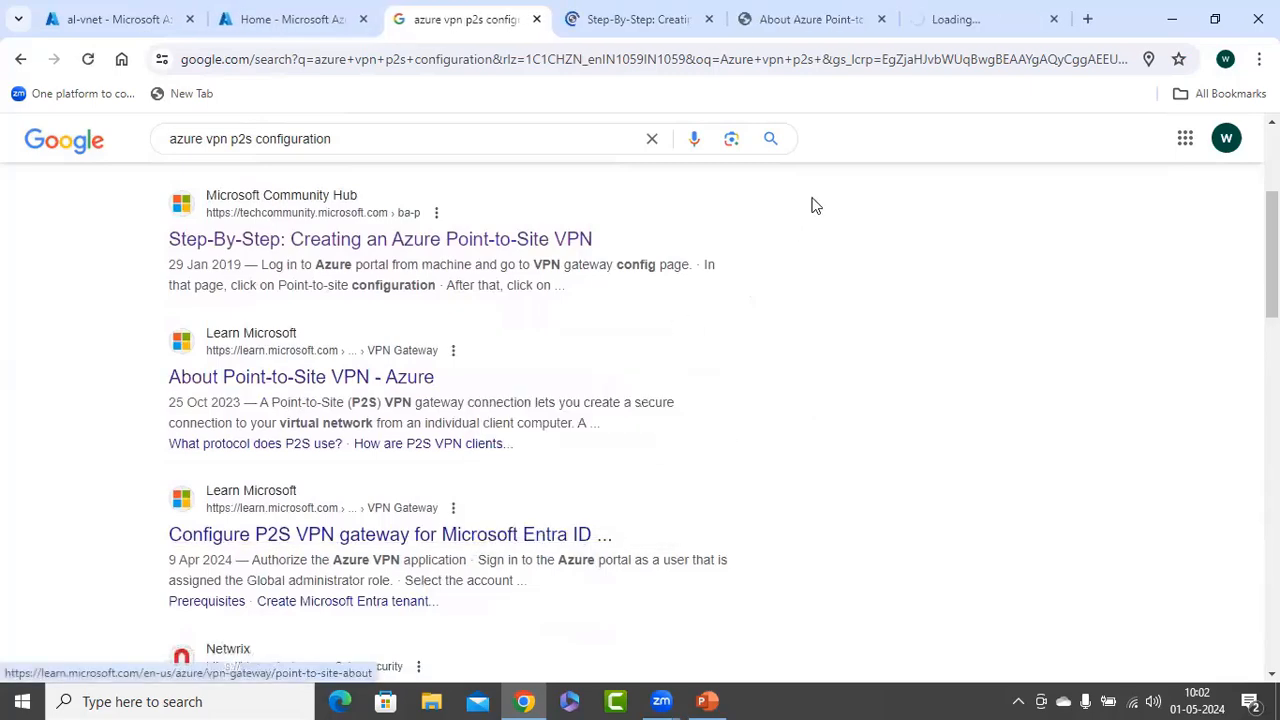
Read through the Step-By-Step Point-to-Site VPN article from resource group down to certificates
{"action": "left_click", "coordinate": [651, 20]}
{"action": "scroll", "coordinate": [452, 468], "scroll_direction": "down", "scroll_amount": 3}
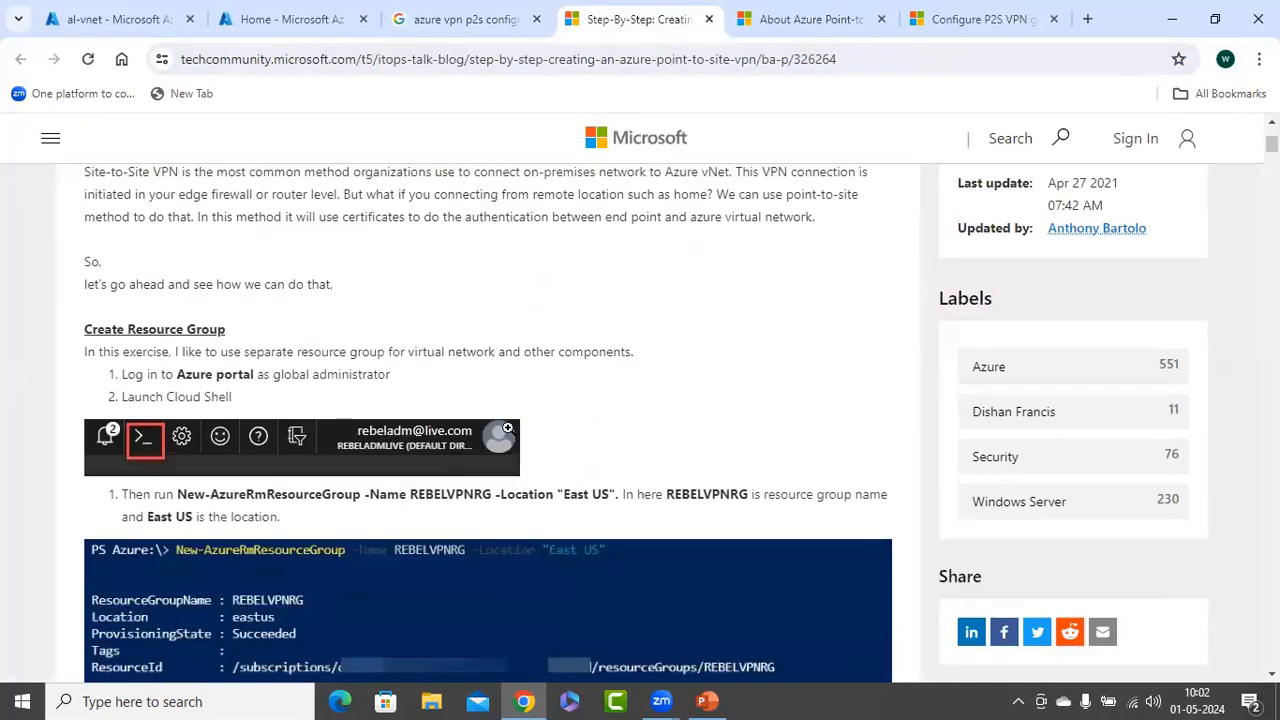
{"action": "scroll", "coordinate": [682, 359], "scroll_direction": "down", "scroll_amount": 20}
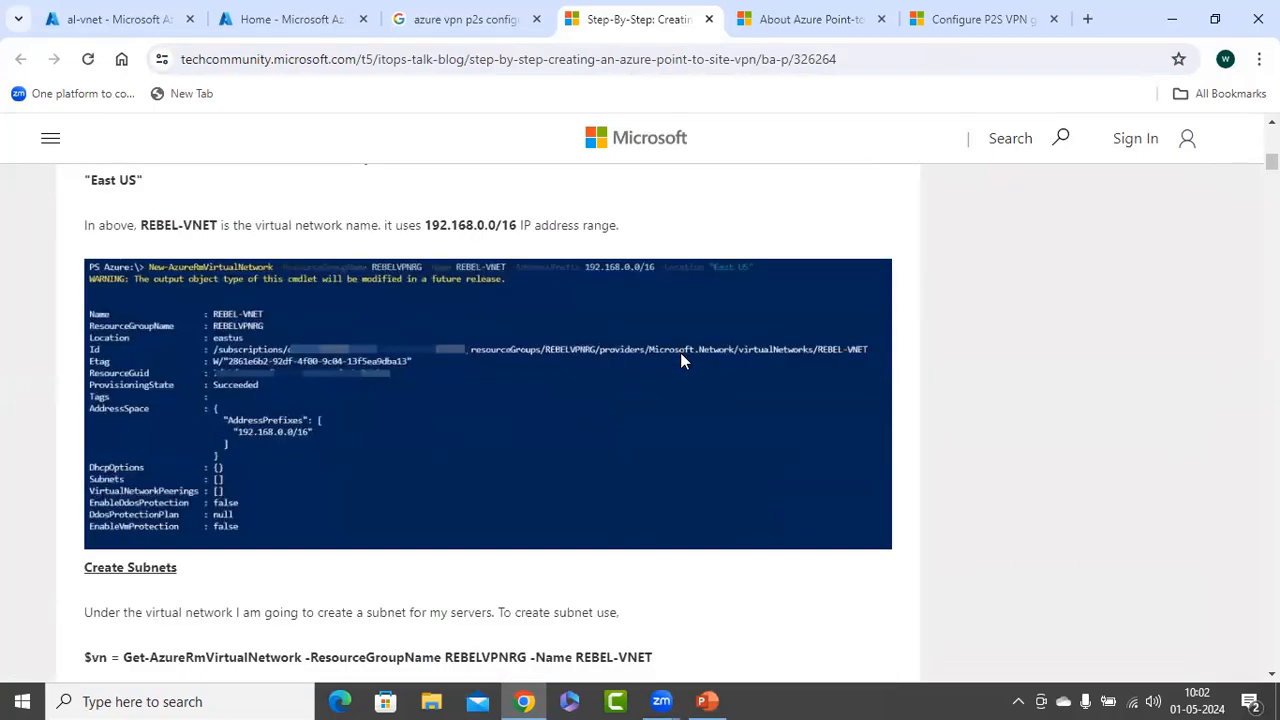
{"action": "scroll", "coordinate": [686, 359], "scroll_direction": "down", "scroll_amount": 5}
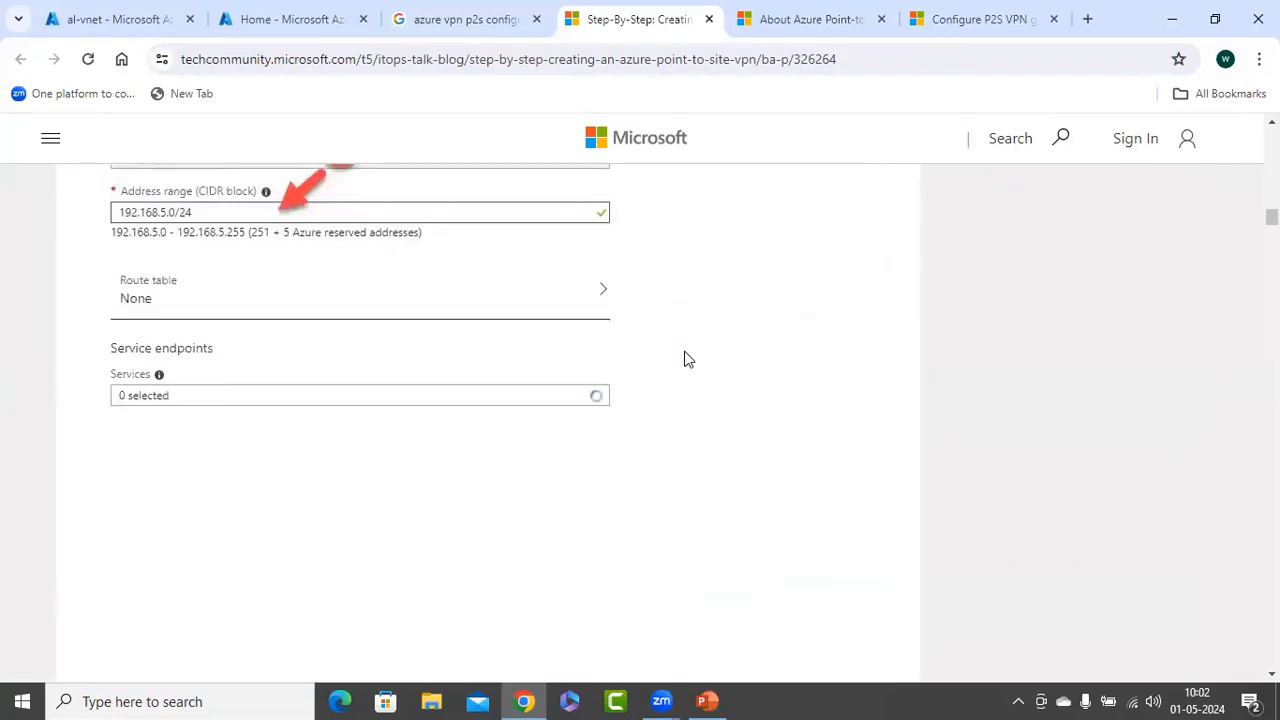
{"action": "scroll", "coordinate": [686, 359], "scroll_direction": "down", "scroll_amount": 5}
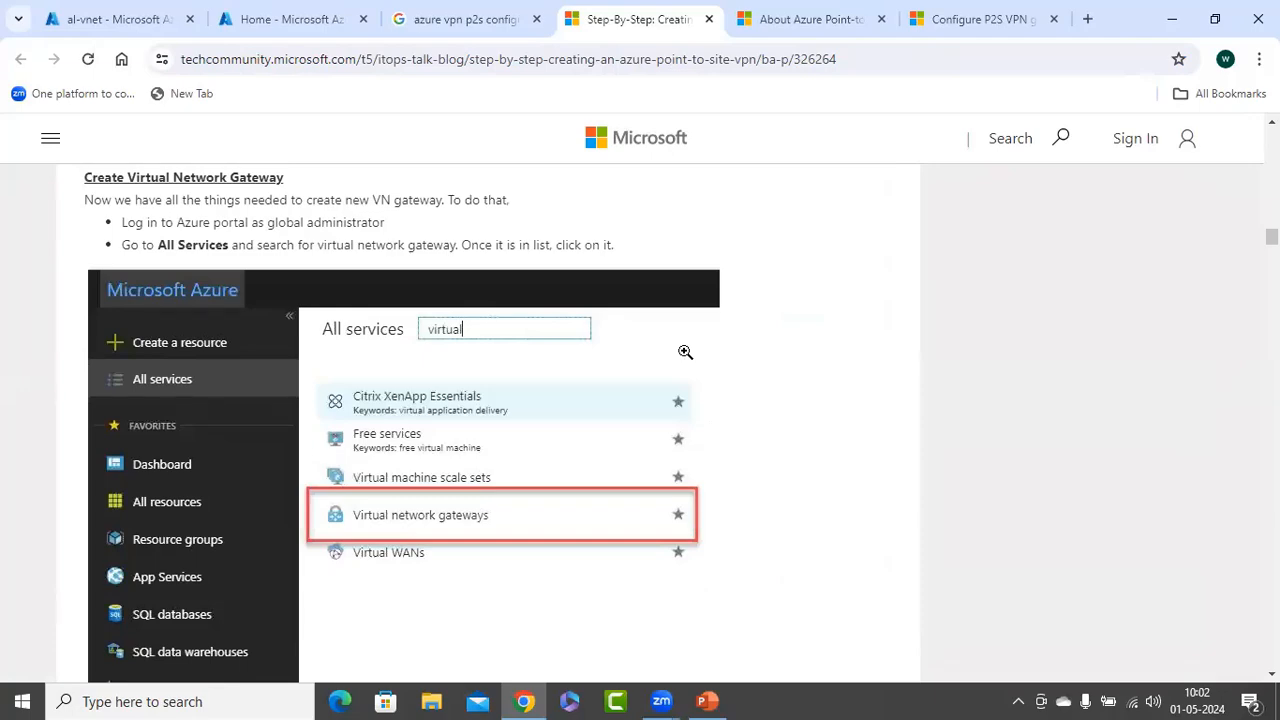
{"action": "scroll", "coordinate": [685, 352], "scroll_direction": "down", "scroll_amount": 8}
{"action": "scroll", "coordinate": [686, 359], "scroll_direction": "down", "scroll_amount": 10}
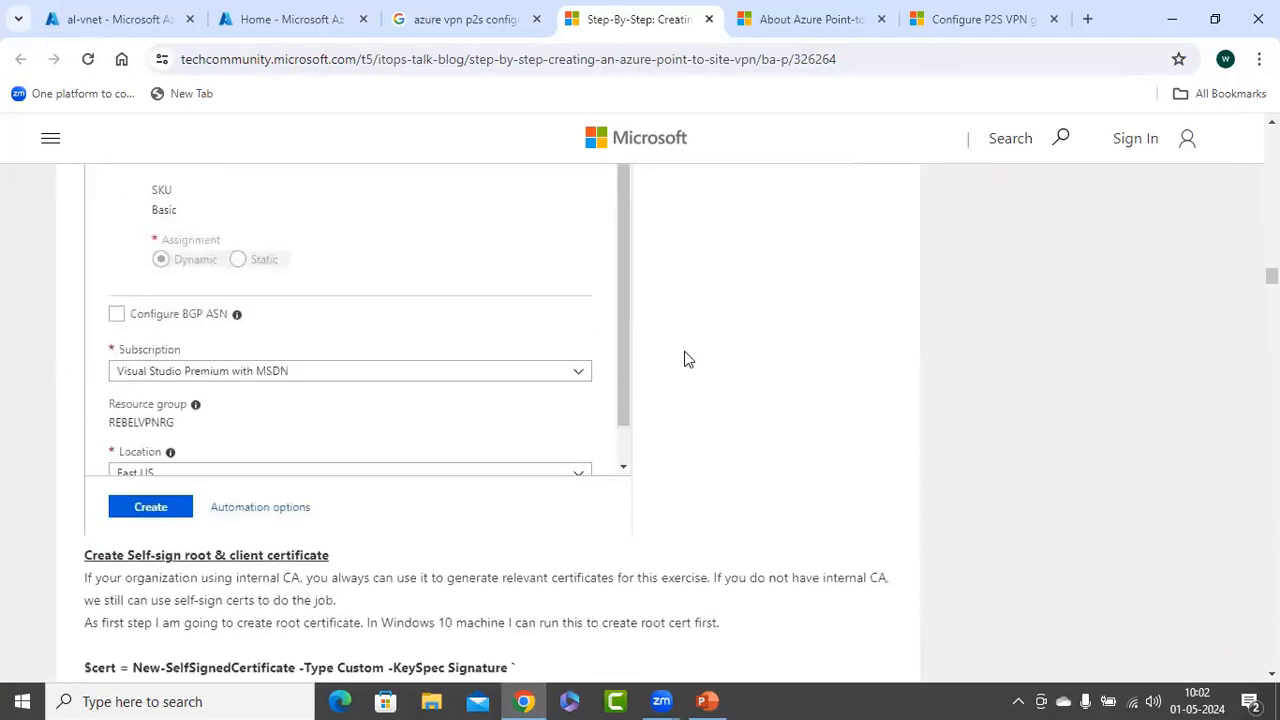
{"action": "scroll", "coordinate": [686, 359], "scroll_direction": "down", "scroll_amount": 5}
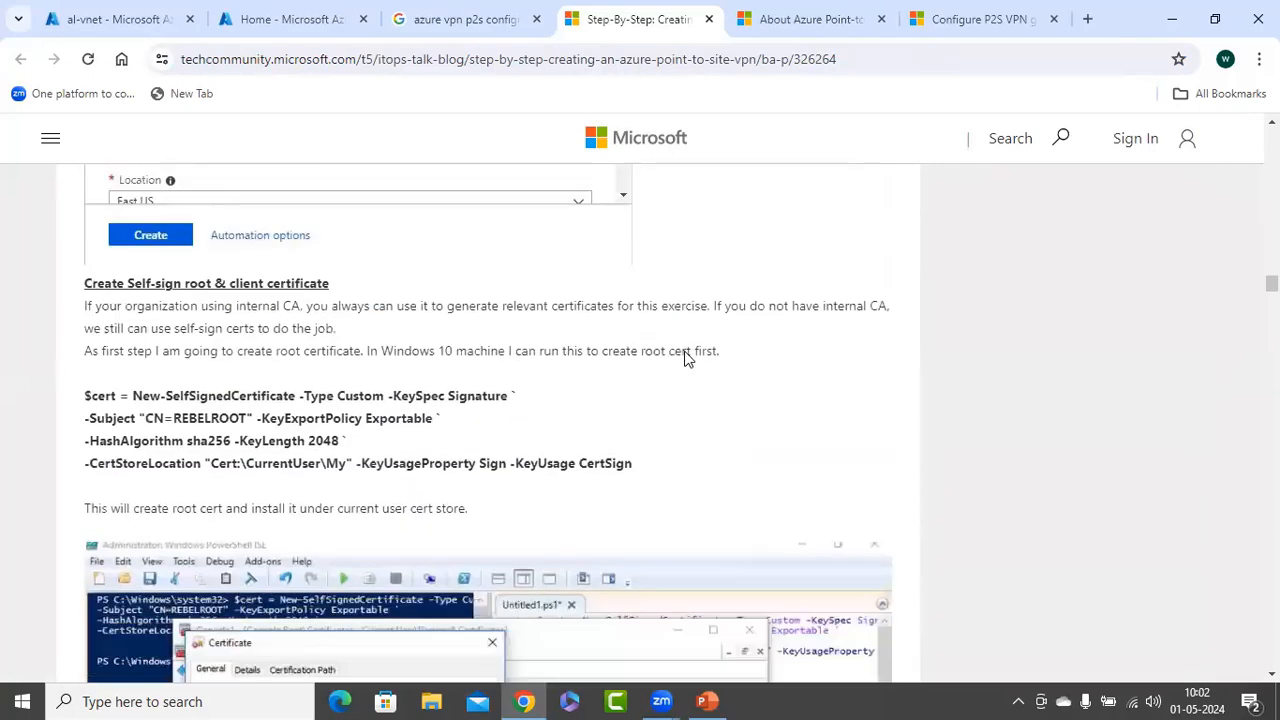
Close the Step-By-Step article and open the Configure a Microsoft Entra tenant article
{"action": "left_click", "coordinate": [709, 19]}
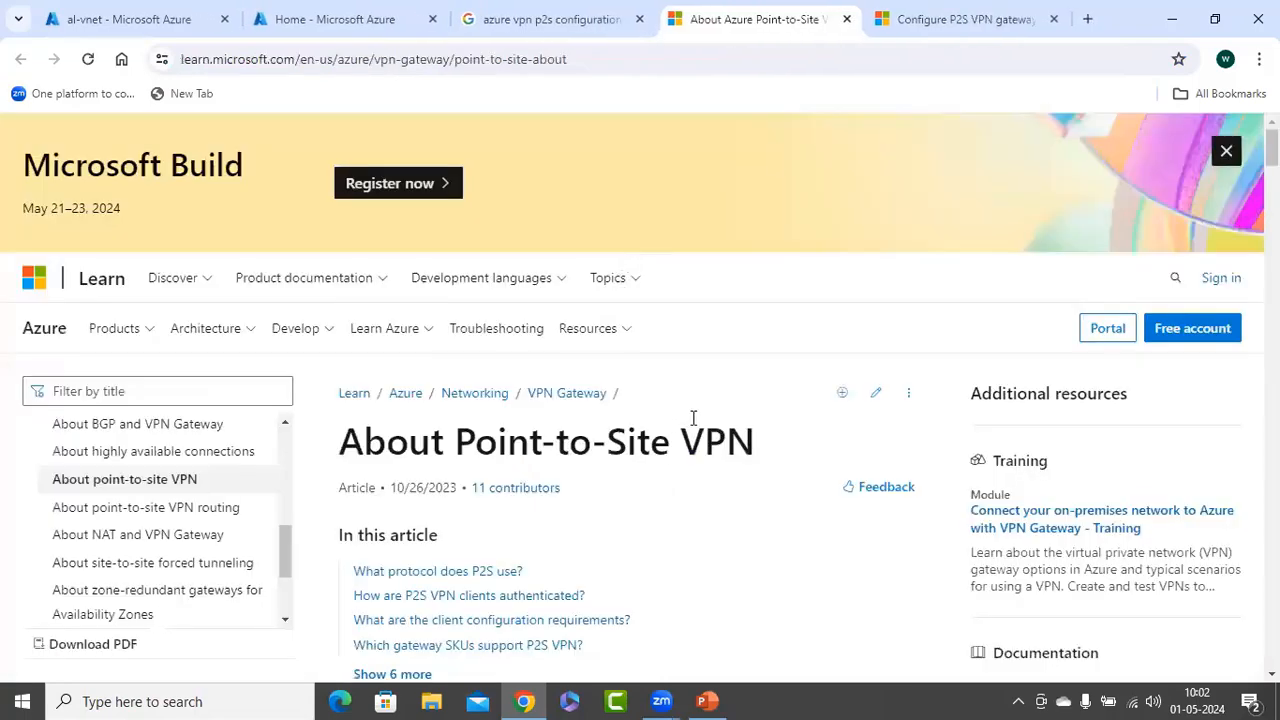
{"action": "scroll", "coordinate": [752, 344], "scroll_direction": "down", "scroll_amount": 4}
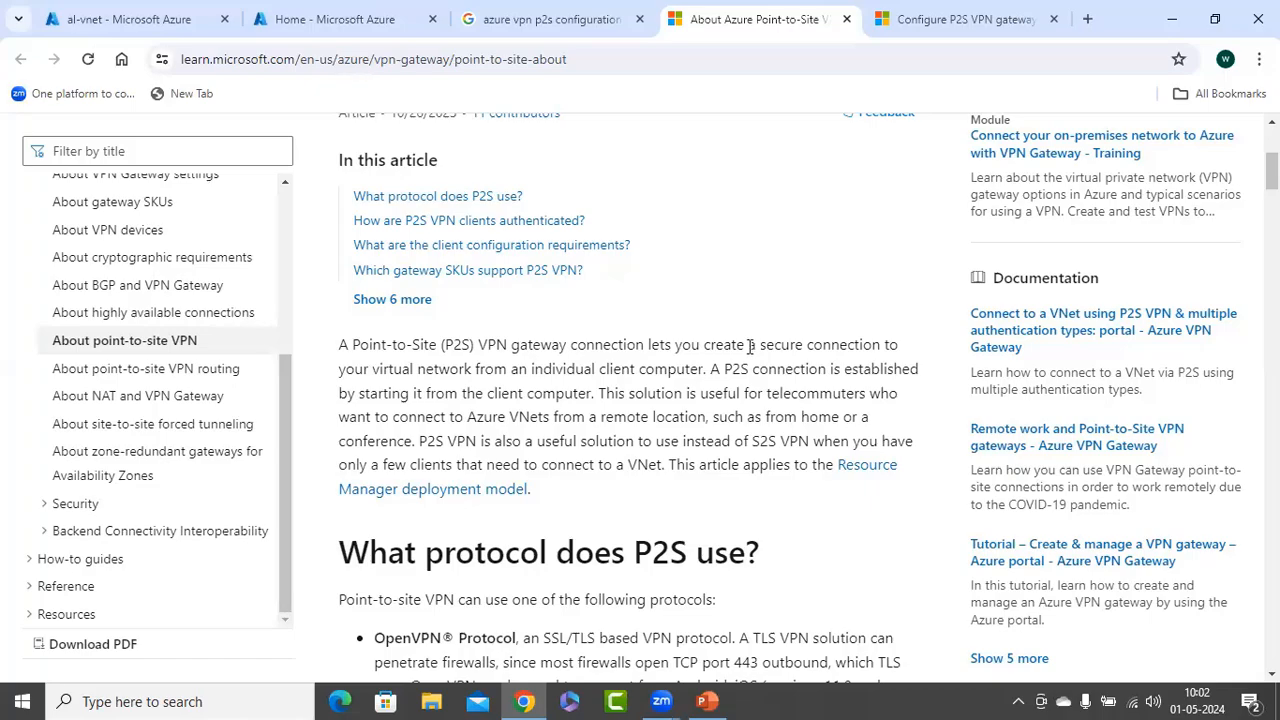
{"action": "scroll", "coordinate": [752, 344], "scroll_direction": "down", "scroll_amount": 8}
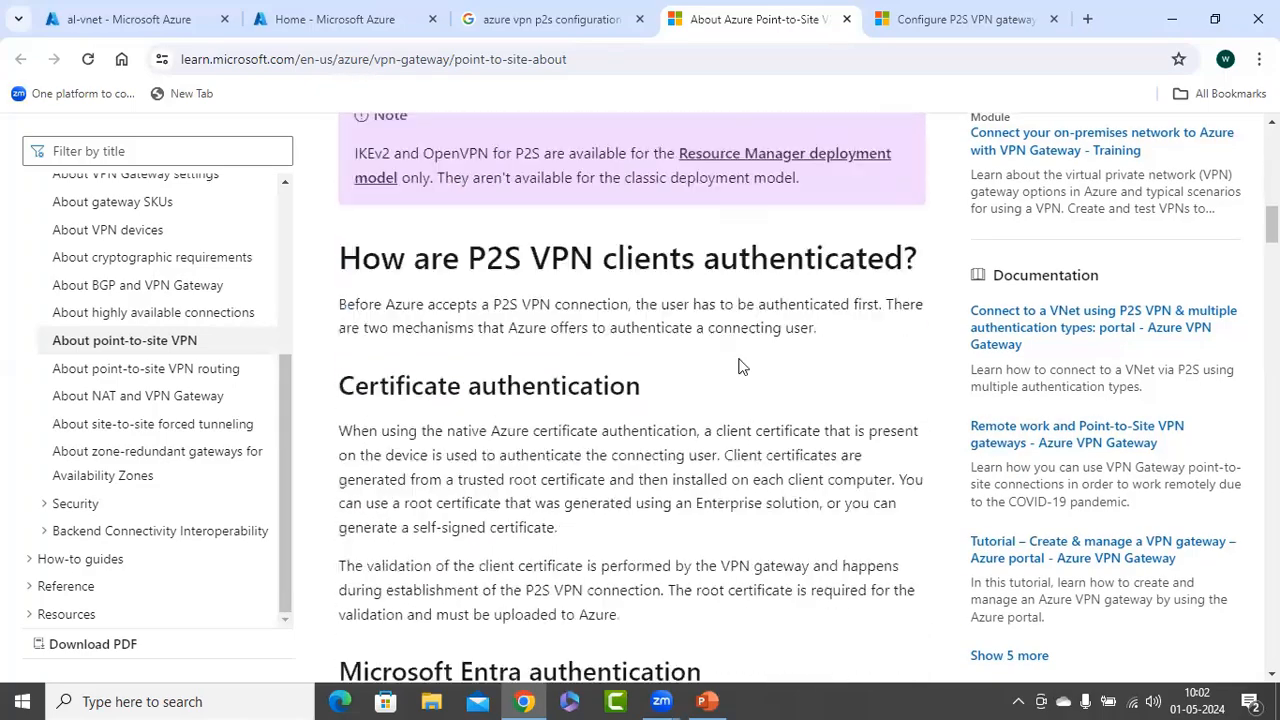
{"action": "scroll", "coordinate": [741, 367], "scroll_direction": "down", "scroll_amount": 7}
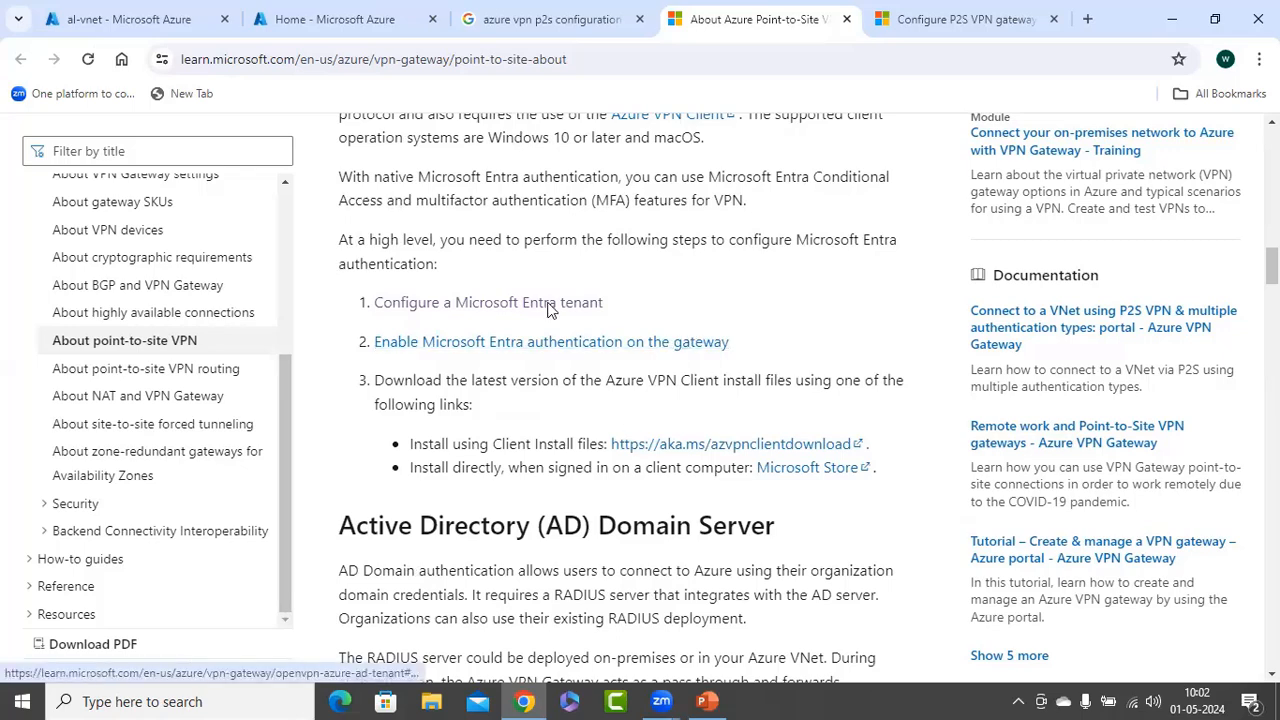
{"action": "scroll", "coordinate": [540, 395], "scroll_direction": "up", "scroll_amount": 1}
{"action": "left_click", "coordinate": [552, 396]}
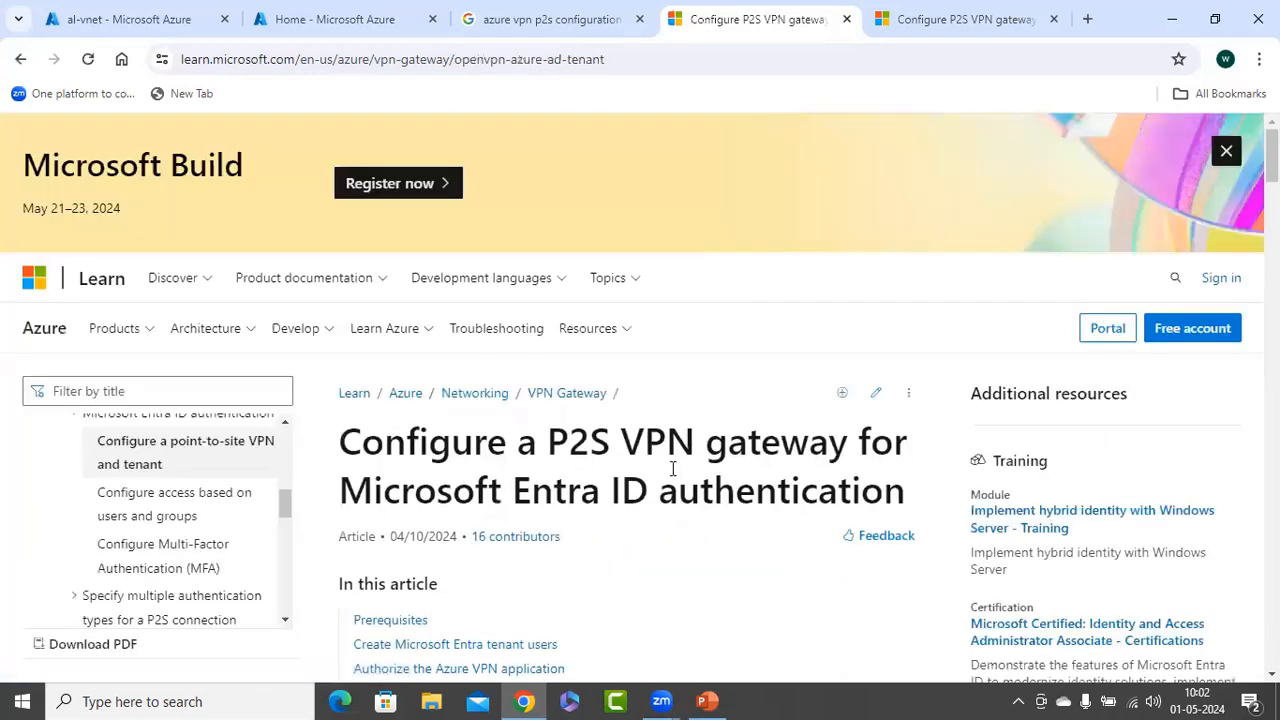
Copy the public-cloud admin consent URL from the Entra tenant article
{"action": "scroll", "coordinate": [671, 467], "scroll_direction": "down", "scroll_amount": 5}
{"action": "scroll", "coordinate": [671, 467], "scroll_direction": "down", "scroll_amount": 4}
{"action": "scroll", "coordinate": [671, 467], "scroll_direction": "down", "scroll_amount": 7}
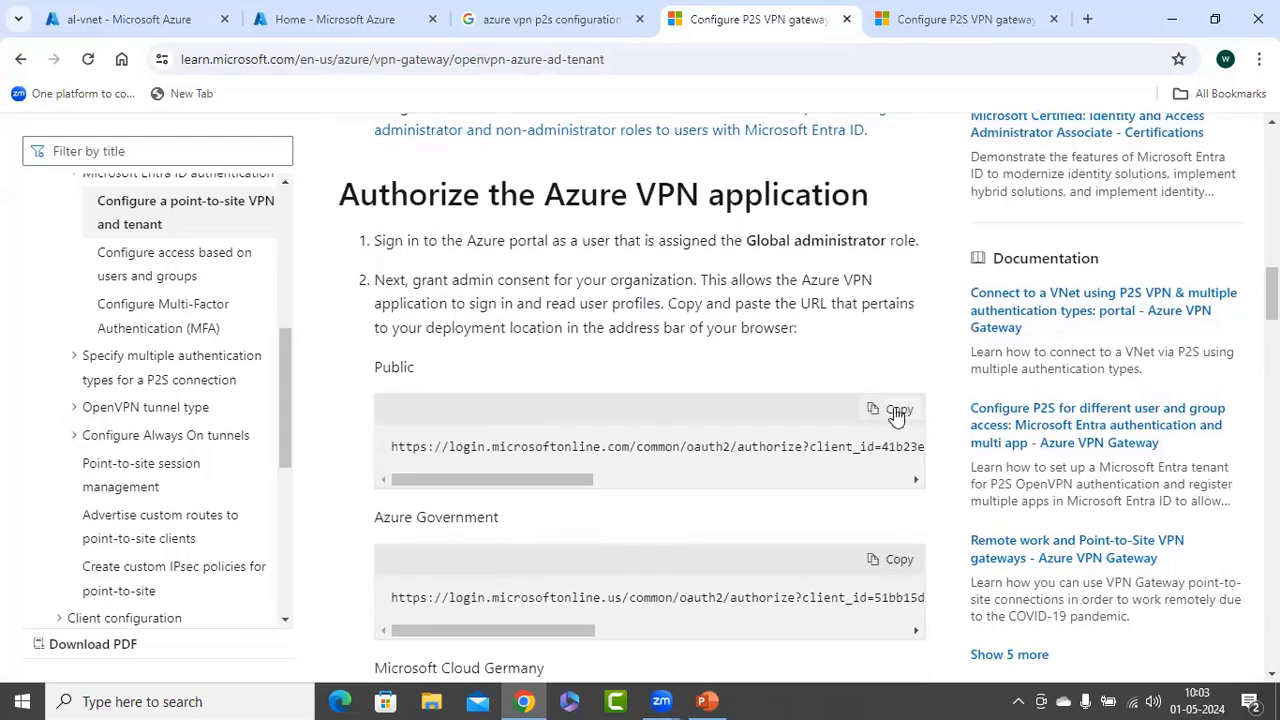
{"action": "left_click", "coordinate": [899, 412]}
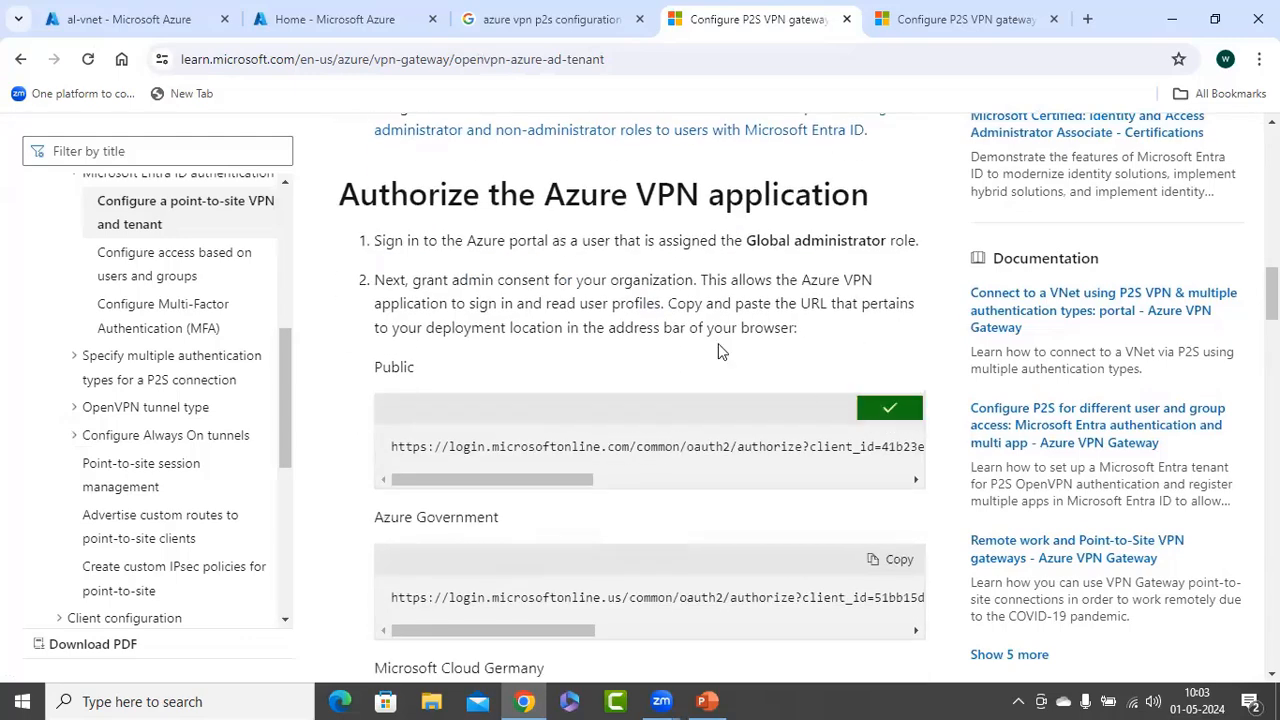
{"action": "left_click", "coordinate": [1087, 19]}
Load the consent URL and sign in with another administrator account's email and password
{"action": "right_click", "coordinate": [431, 63]}
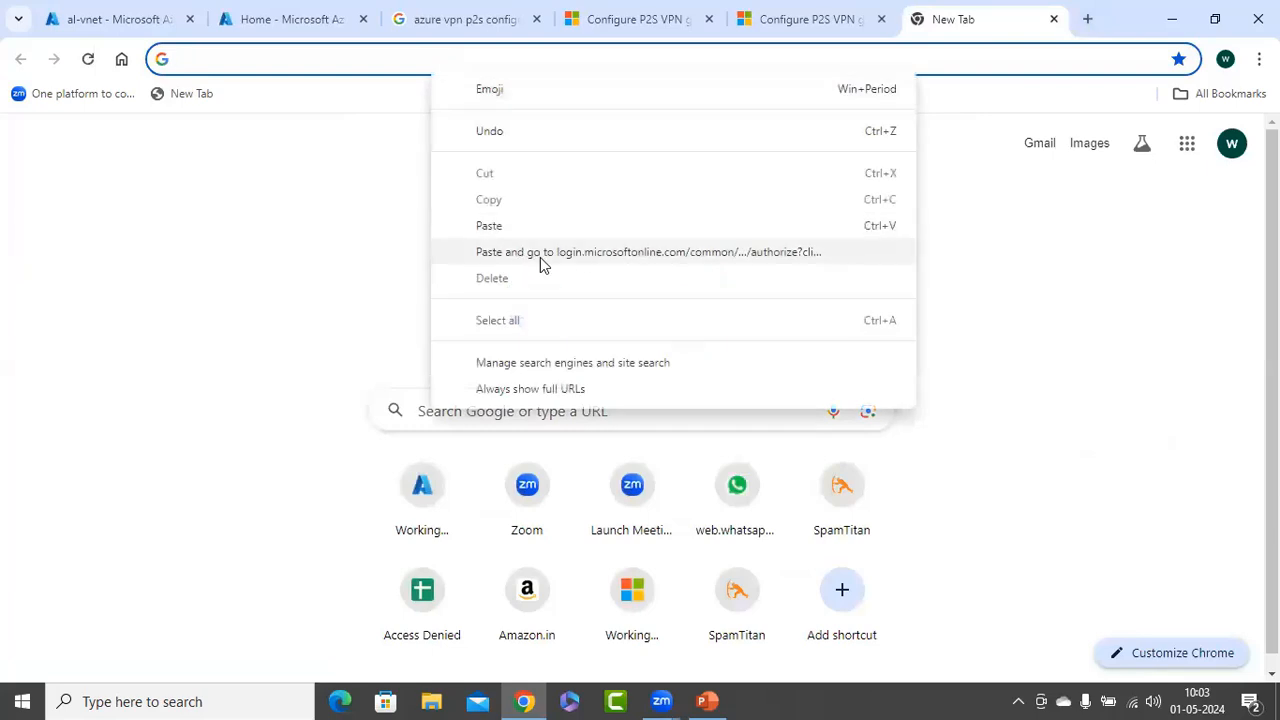
{"action": "left_click", "coordinate": [541, 256]}
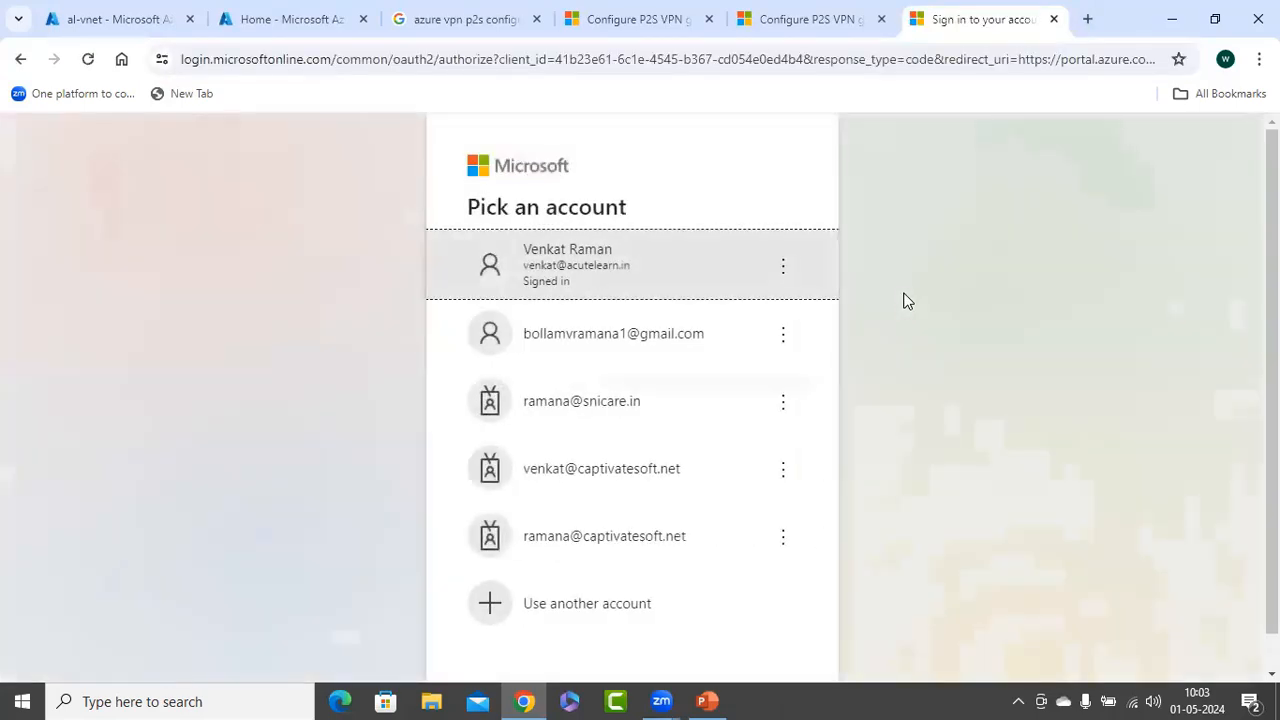
{"action": "left_click", "coordinate": [551, 607]}
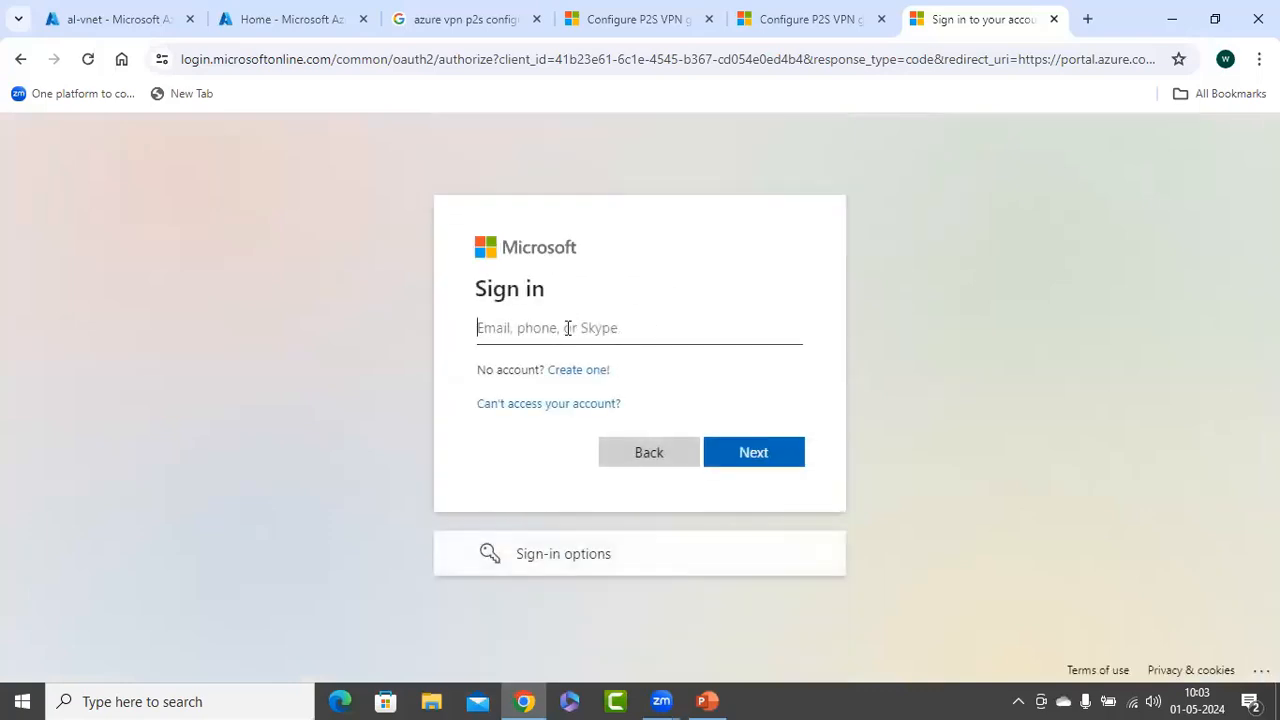
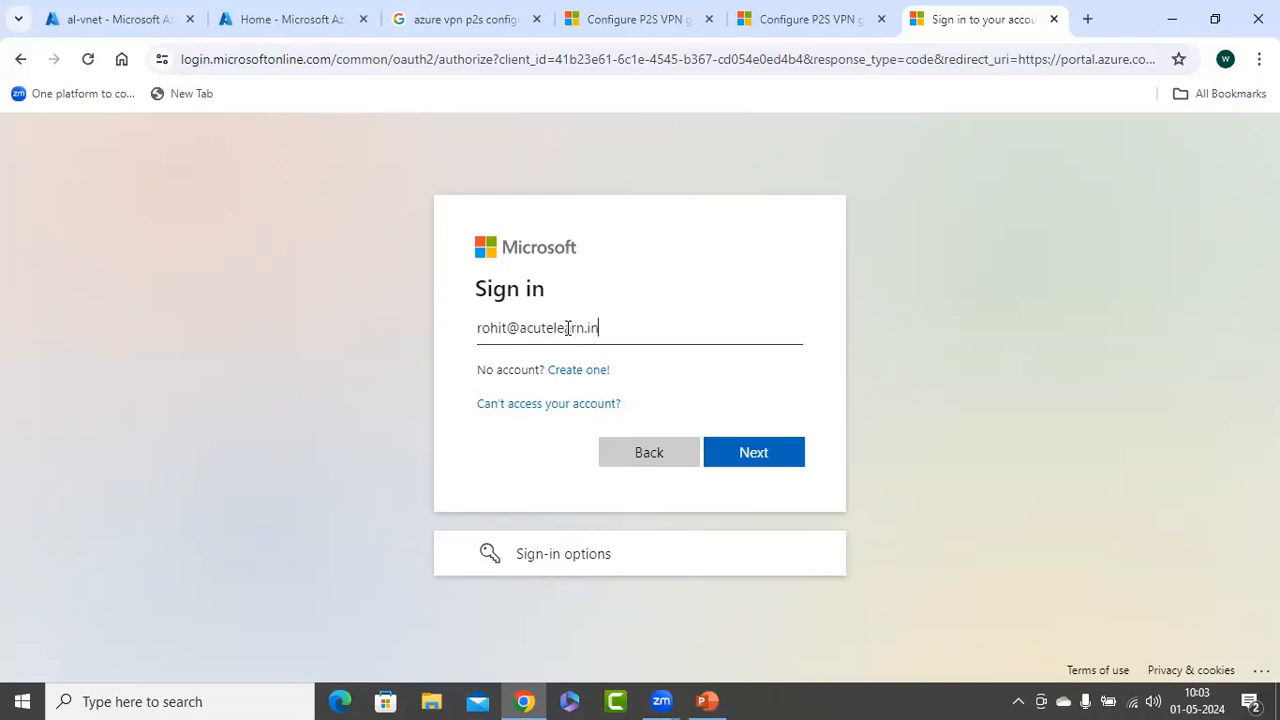
{"action": "key", "text": "Return"}
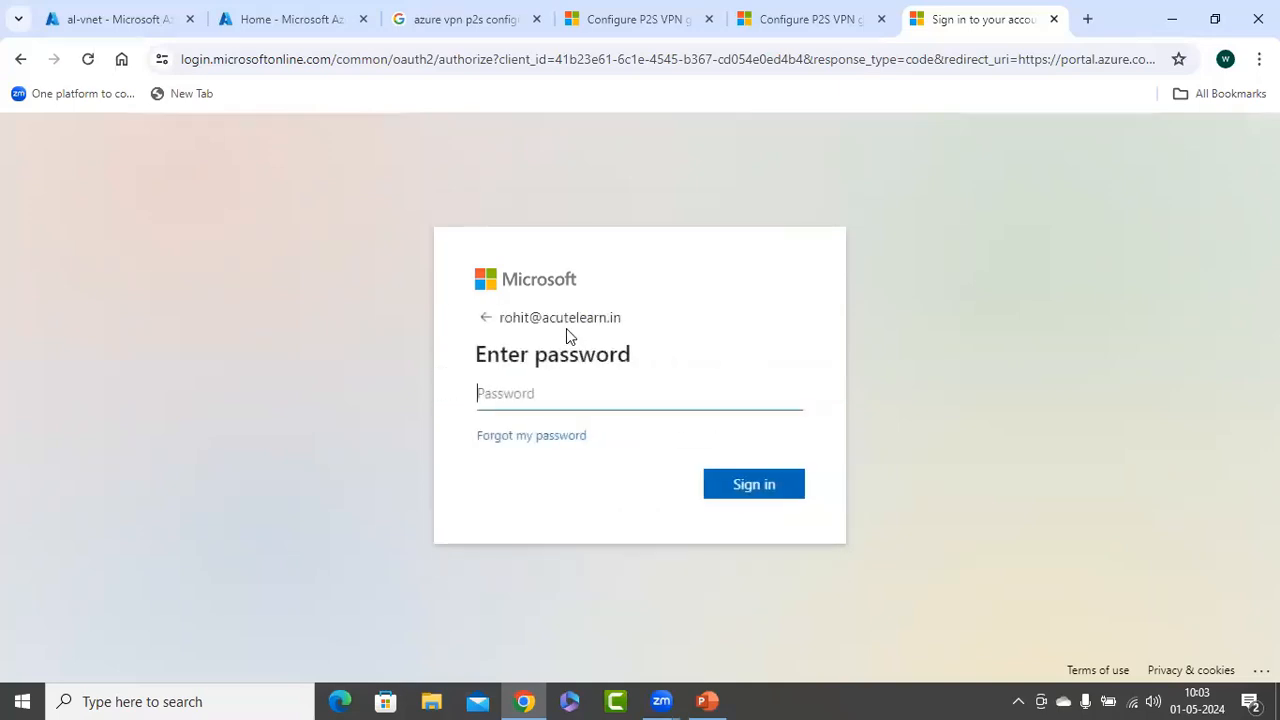
{"action": "type", "text": "••••••••"}
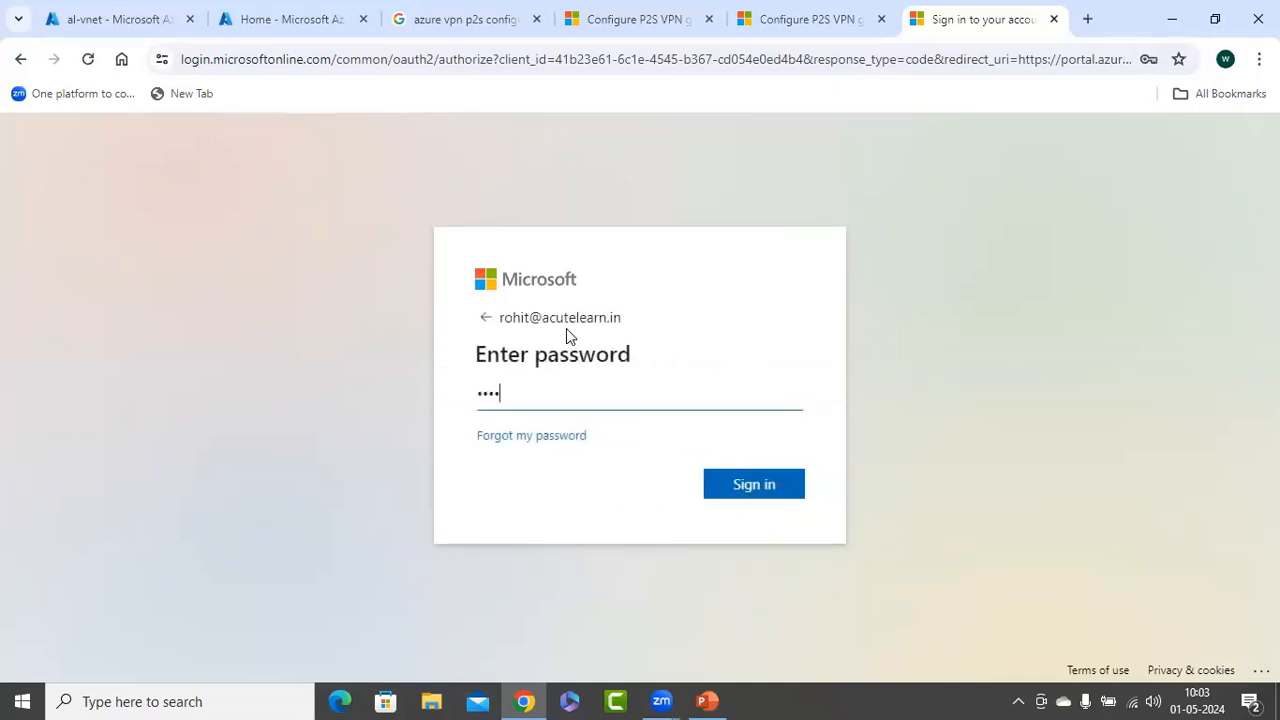
{"action": "type", "text": "•"}
{"action": "key", "text": "Return"}
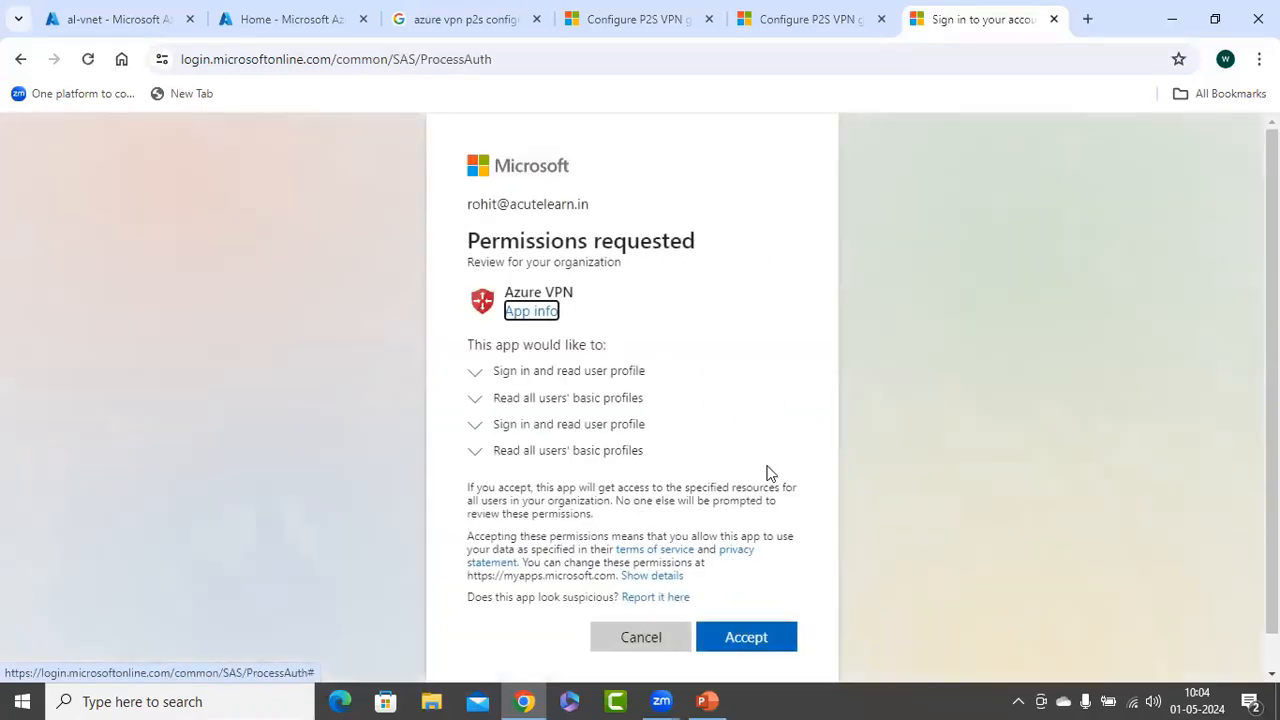
Accept the Azure VPN app's permissions with the admin account, then open Microsoft Entra ID
{"action": "scroll", "coordinate": [792, 643], "scroll_direction": "down", "scroll_amount": 1}
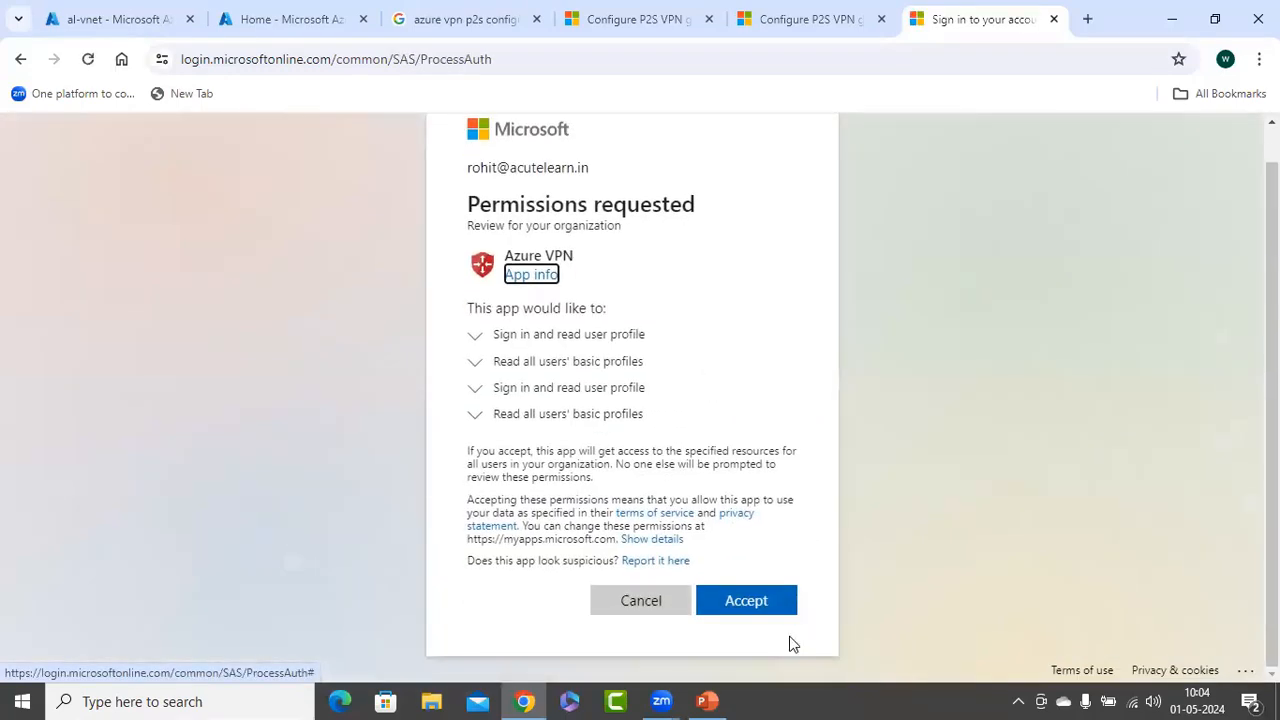
{"action": "left_click", "coordinate": [746, 602]}
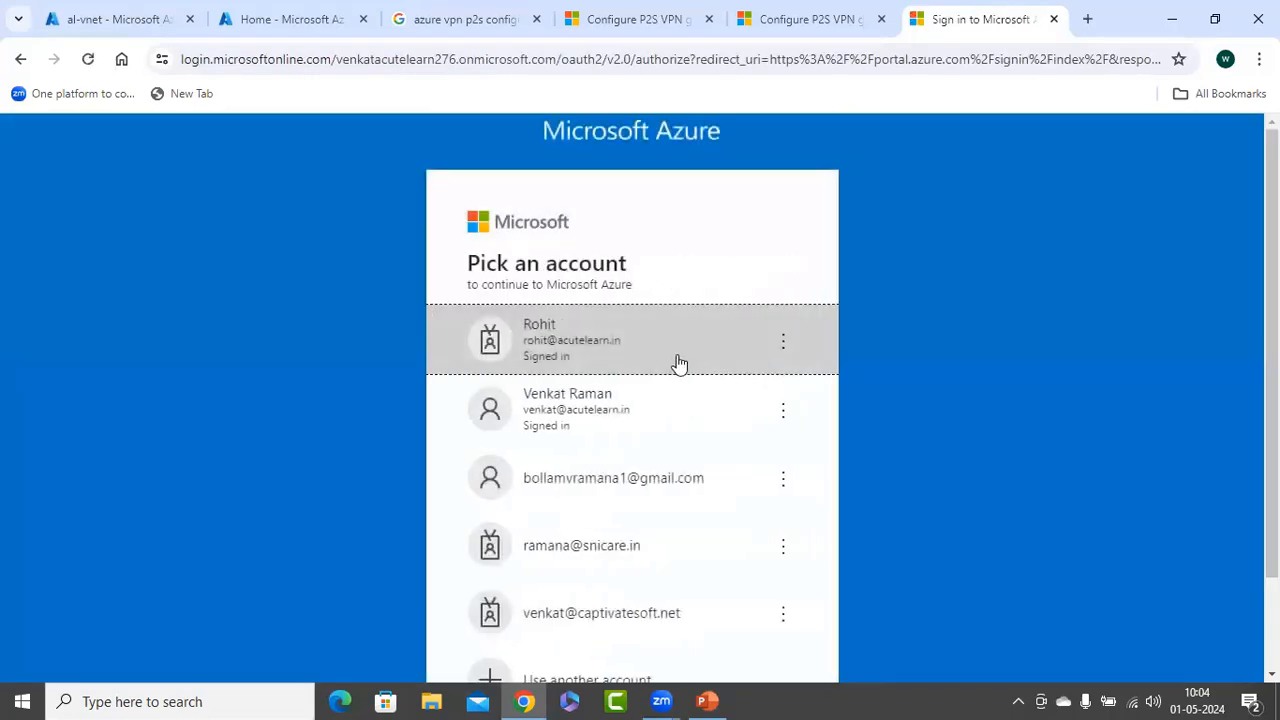
{"action": "left_click", "coordinate": [677, 356]}
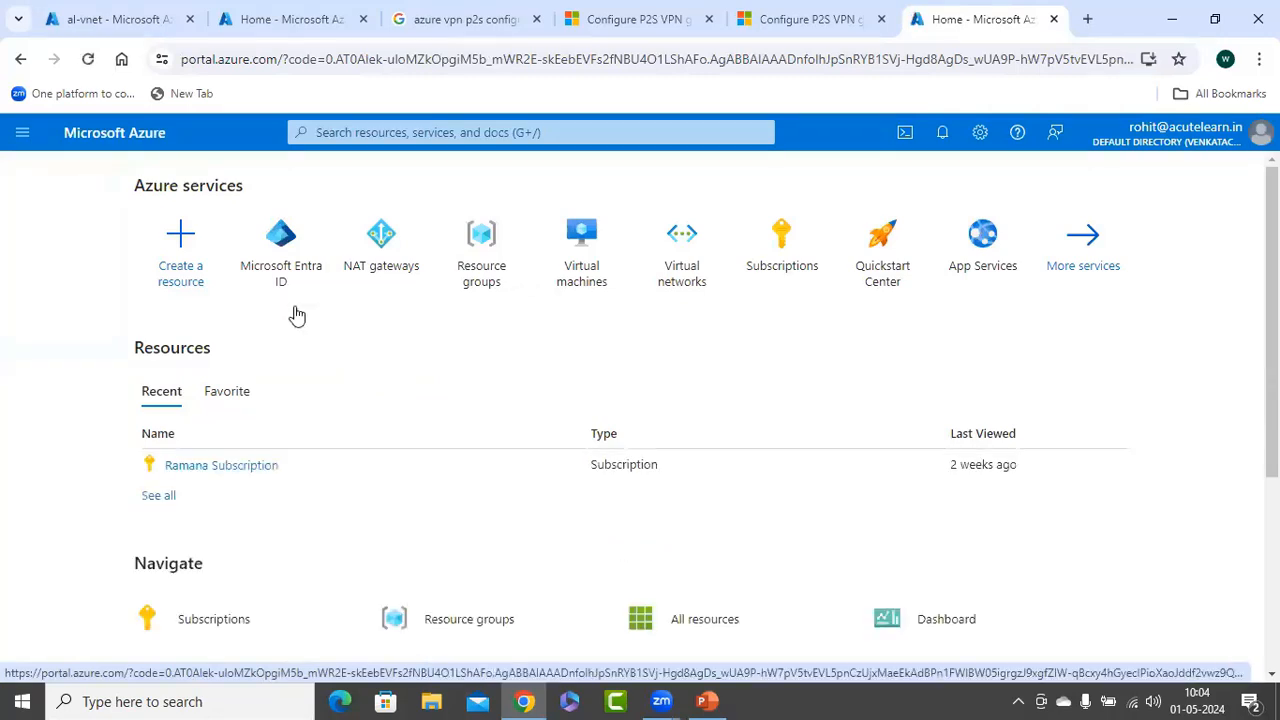
{"action": "left_click", "coordinate": [285, 237]}
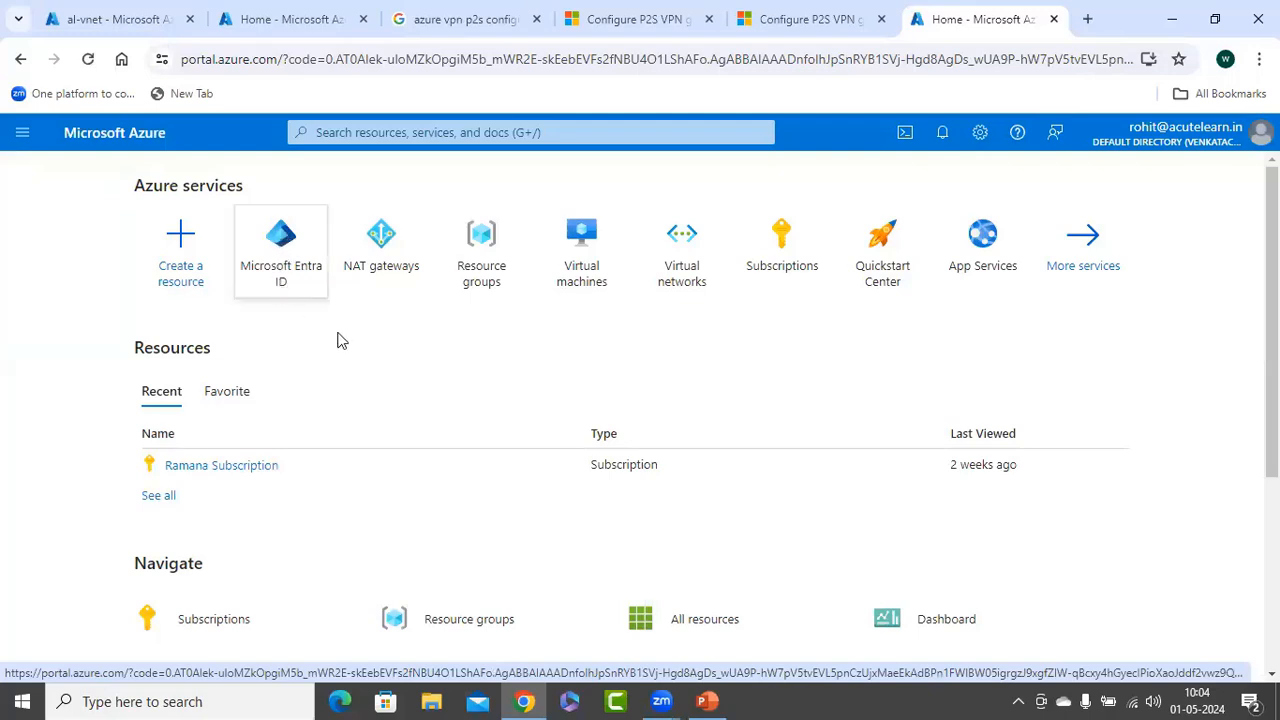
{"action": "left_click", "coordinate": [300, 290]}
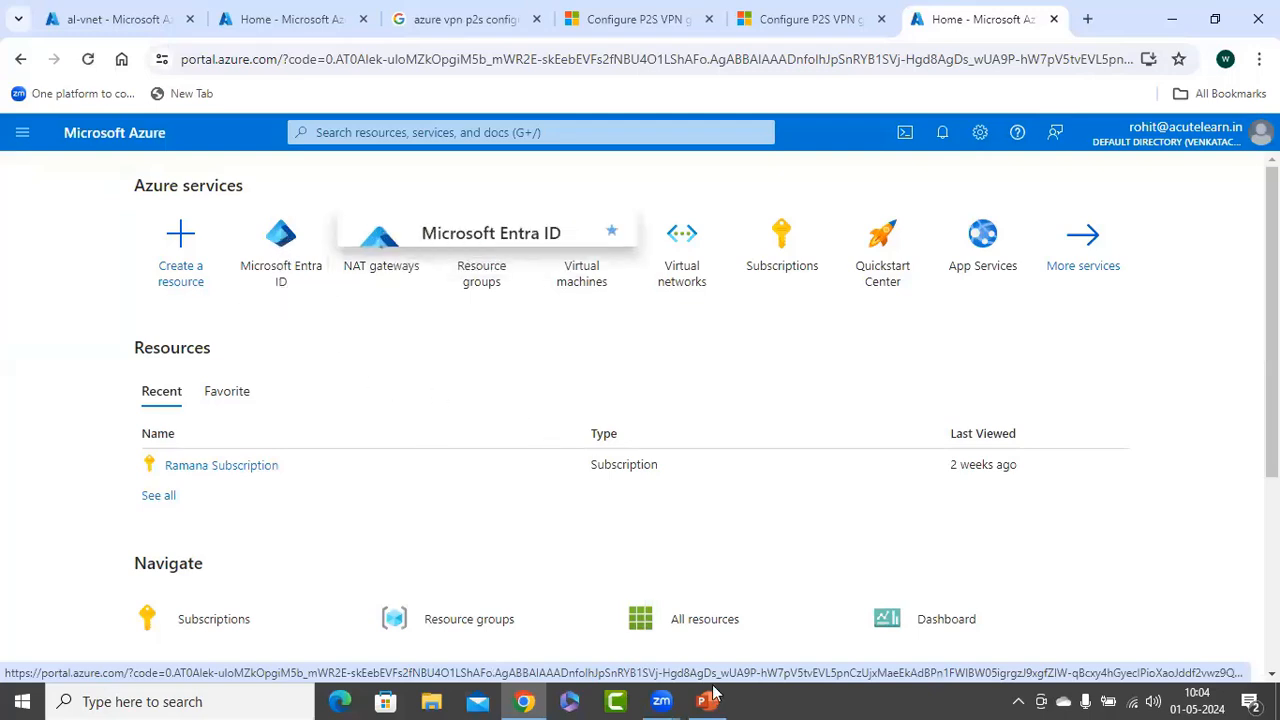
Paste the consent URL under step 3 unnumbered, widen the box, and set it to 12 pt
{"action": "left_click", "coordinate": [1172, 19]}
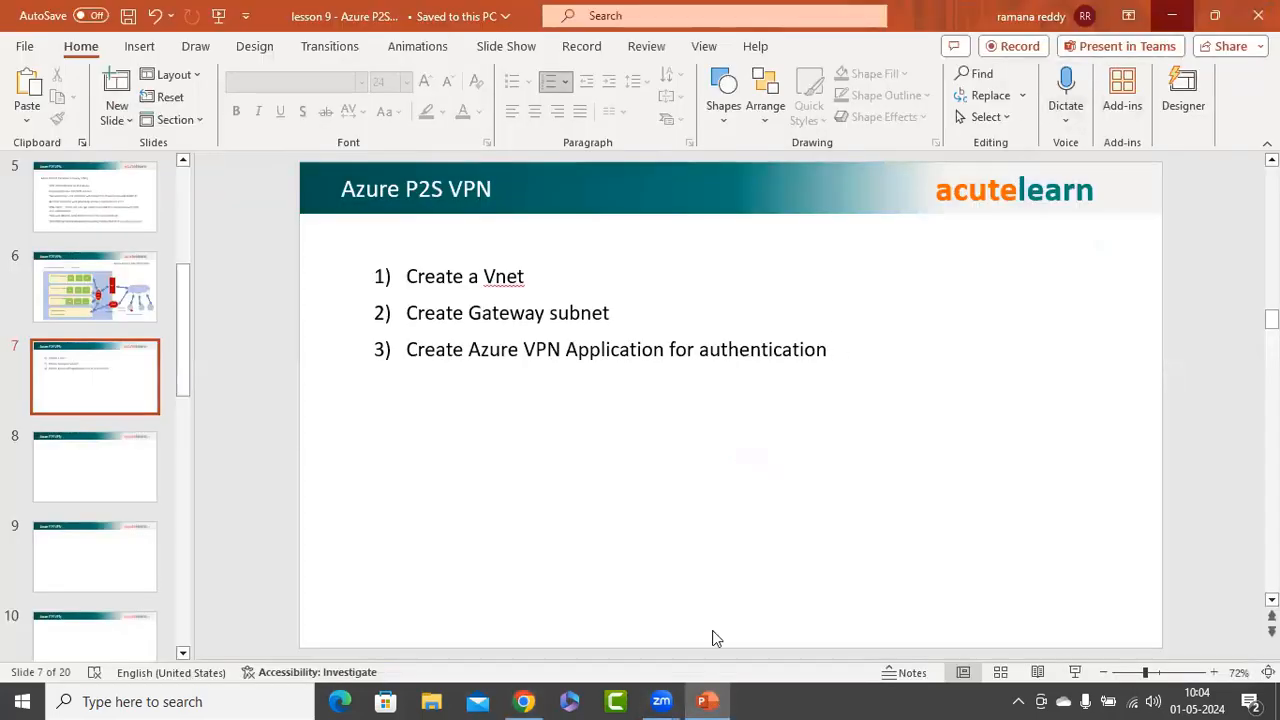
{"action": "key", "text": "alt+Tab"}
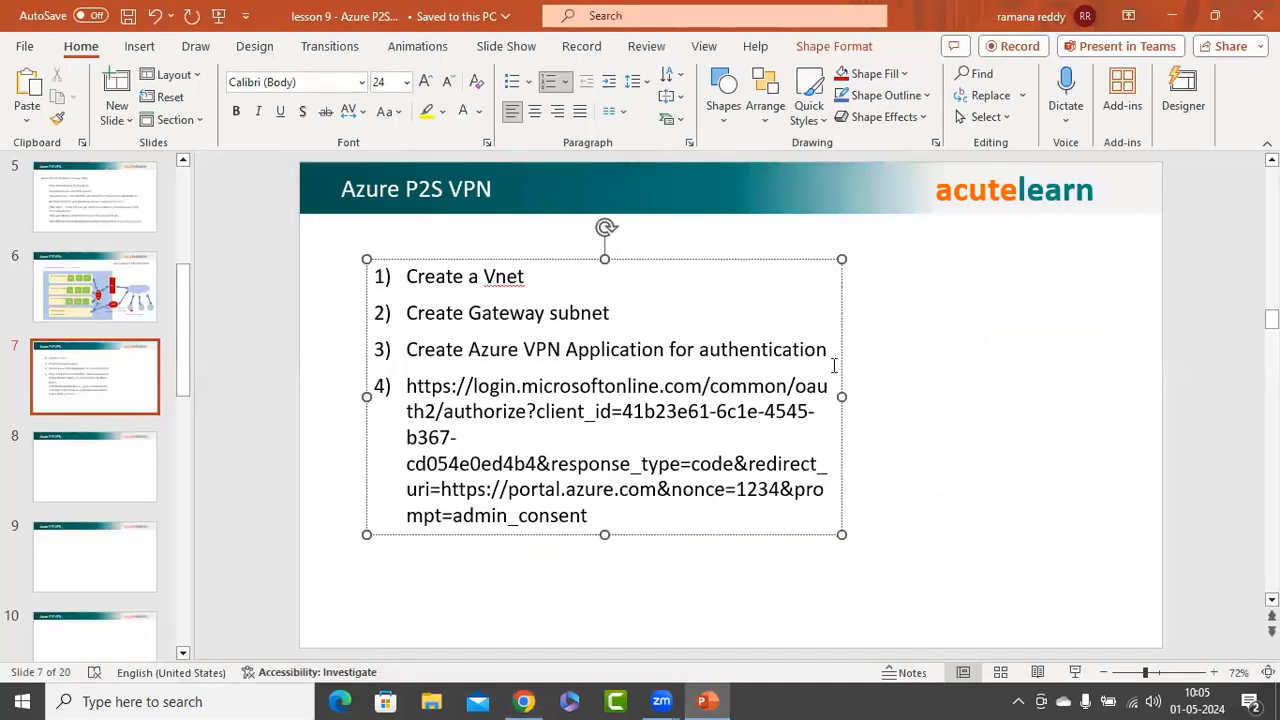
{"action": "key", "text": "BackSpace"}
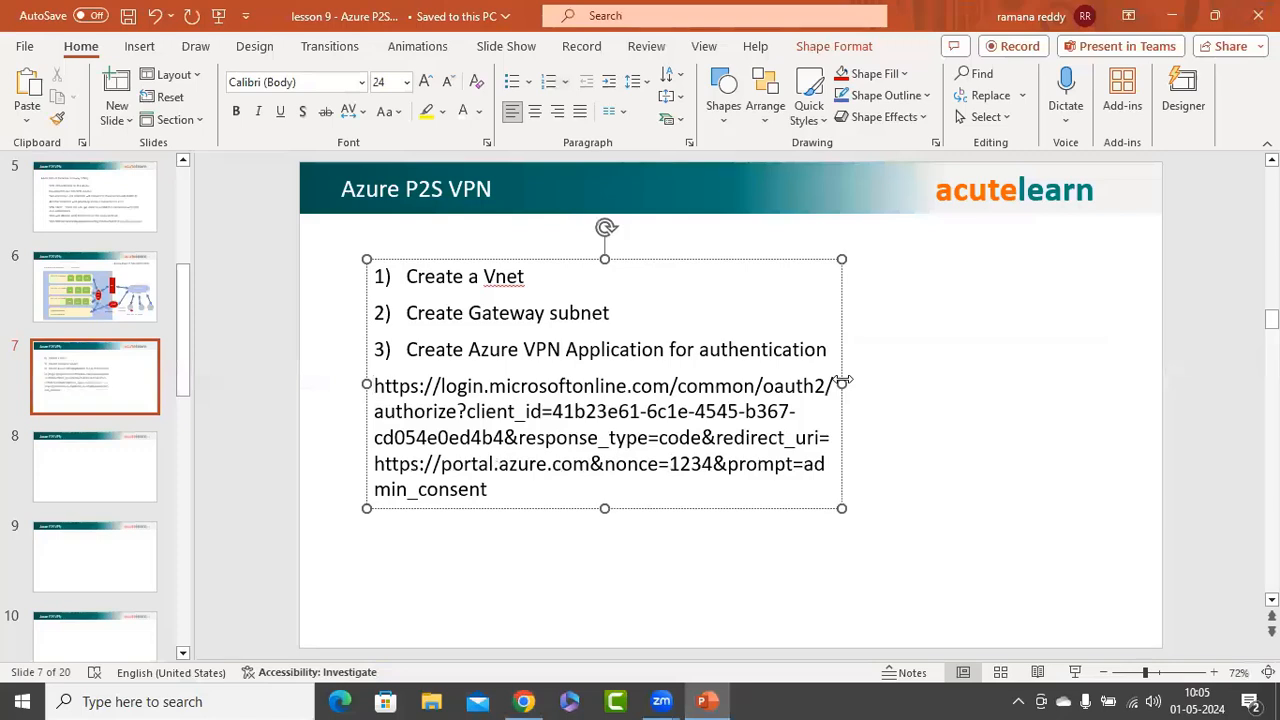
{"action": "left_click_drag", "start_coordinate": [842, 383], "coordinate": [1052, 371]}
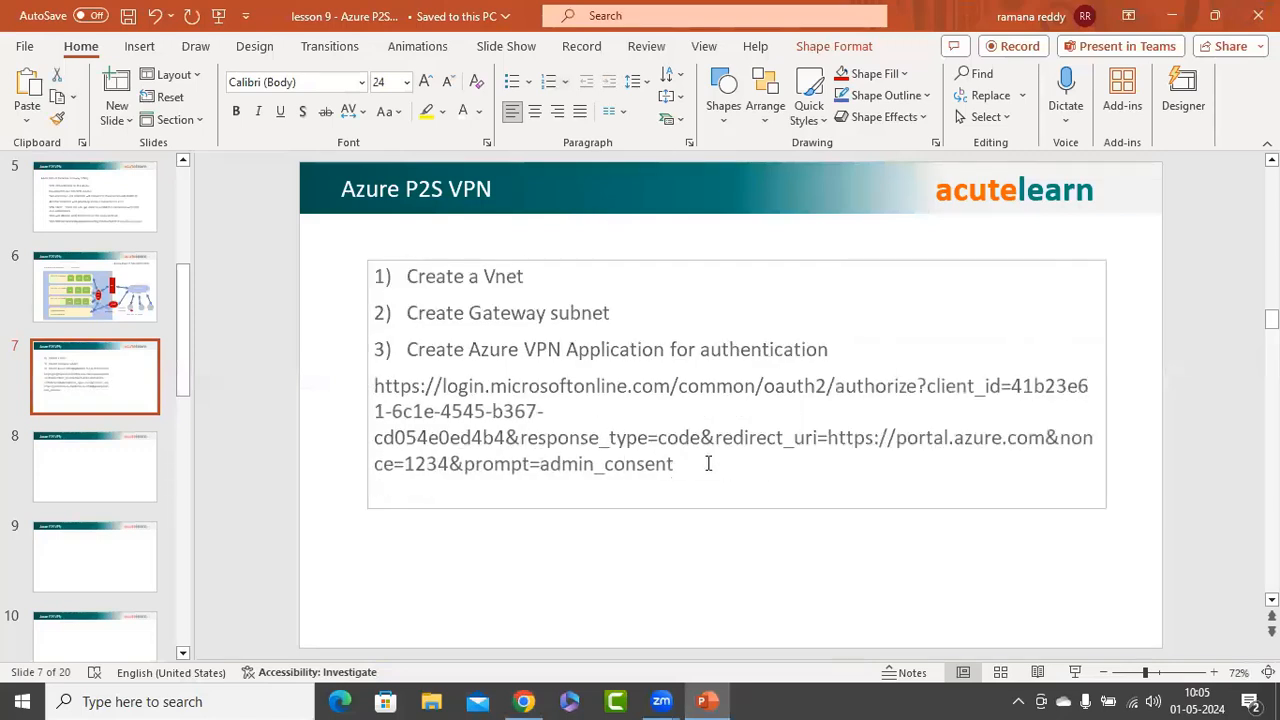
{"action": "left_click", "coordinate": [709, 460]}
{"action": "left_click_drag", "start_coordinate": [709, 460], "coordinate": [373, 384]}
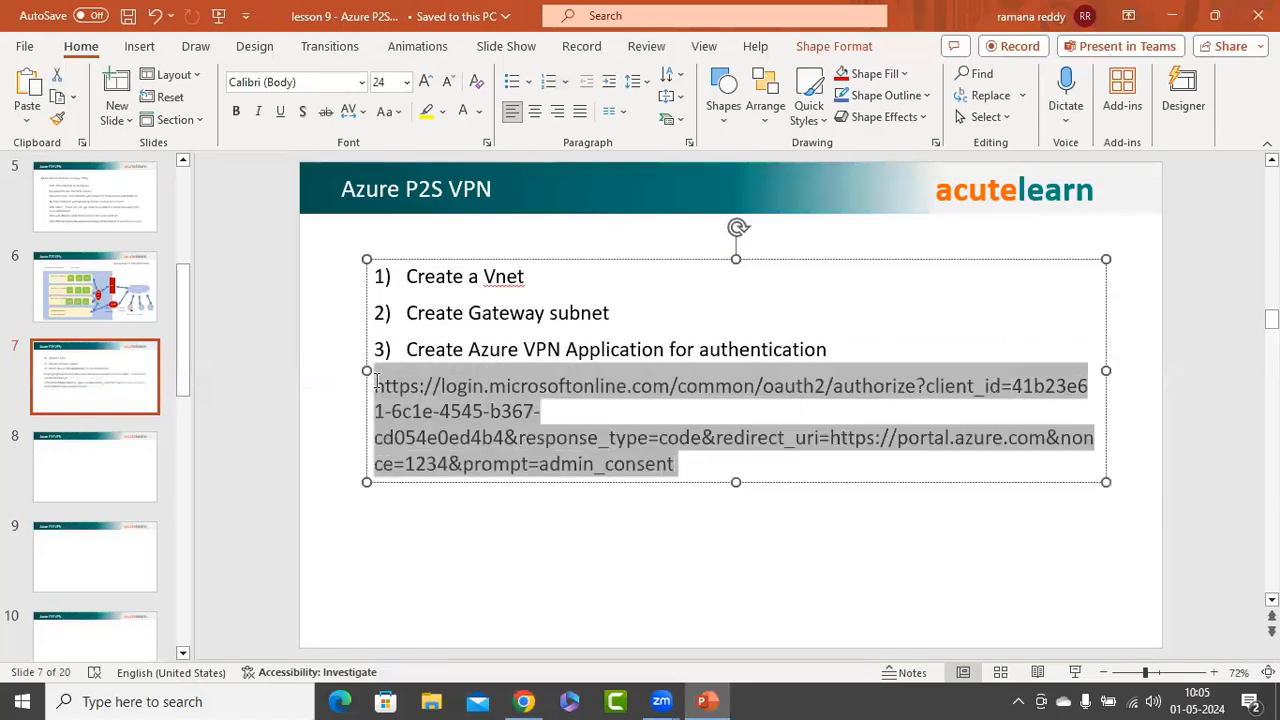
{"action": "left_click", "coordinate": [406, 82]}
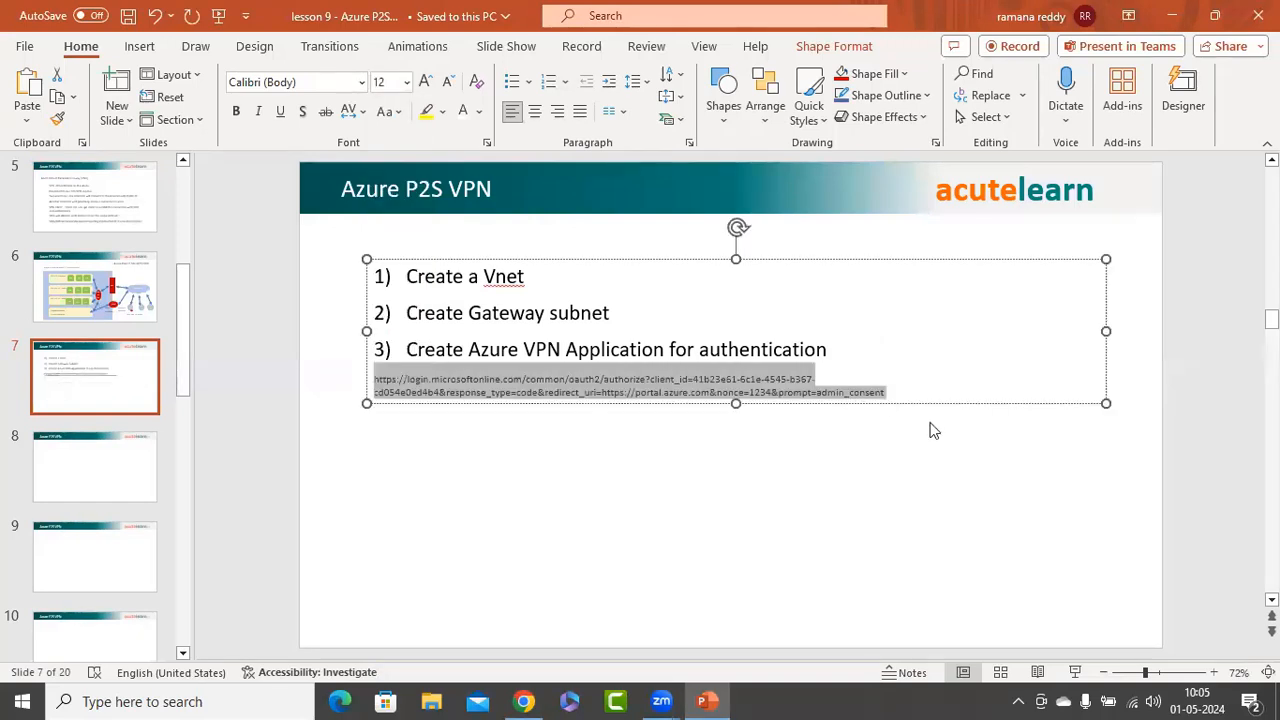
{"action": "left_click", "coordinate": [930, 424]}
Add step 4 'Entra id and Enterprise applications', copying the step formatting with Format Painter
{"action": "left_click", "coordinate": [888, 393]}
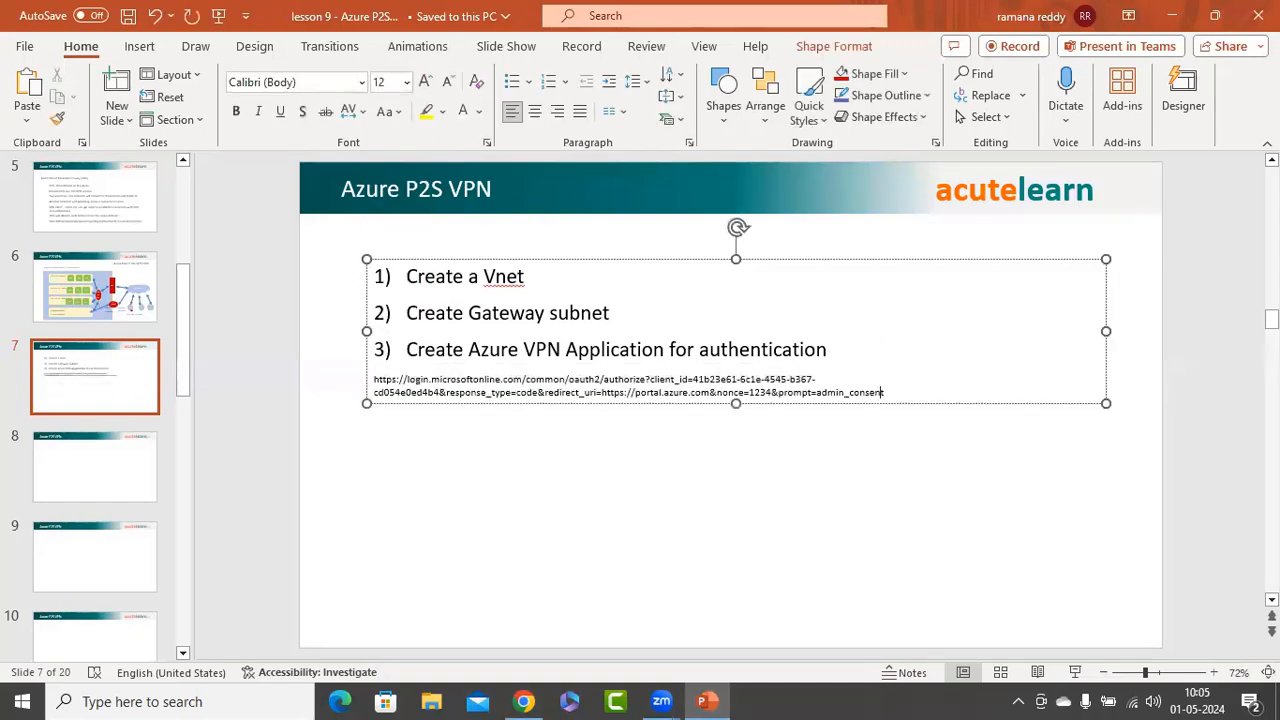
{"action": "key", "text": "Return"}
{"action": "type", "text": "4)"}
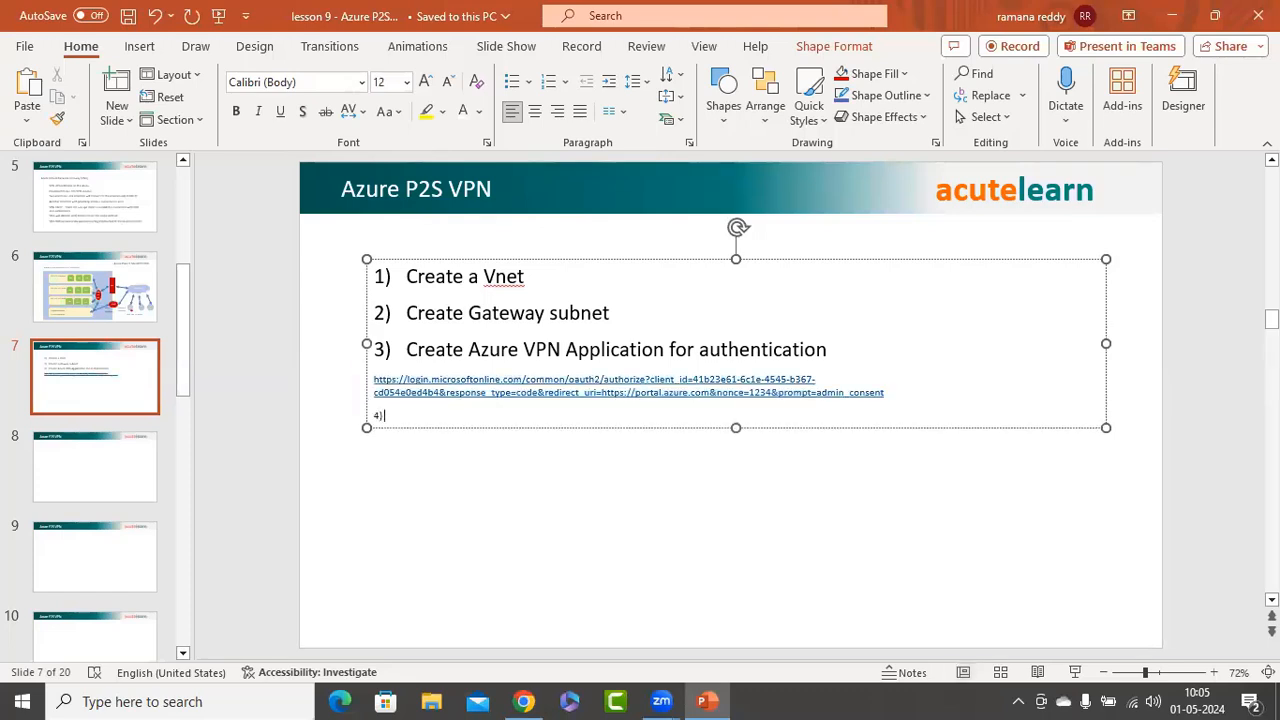
{"action": "type", "text": " Entra id"}
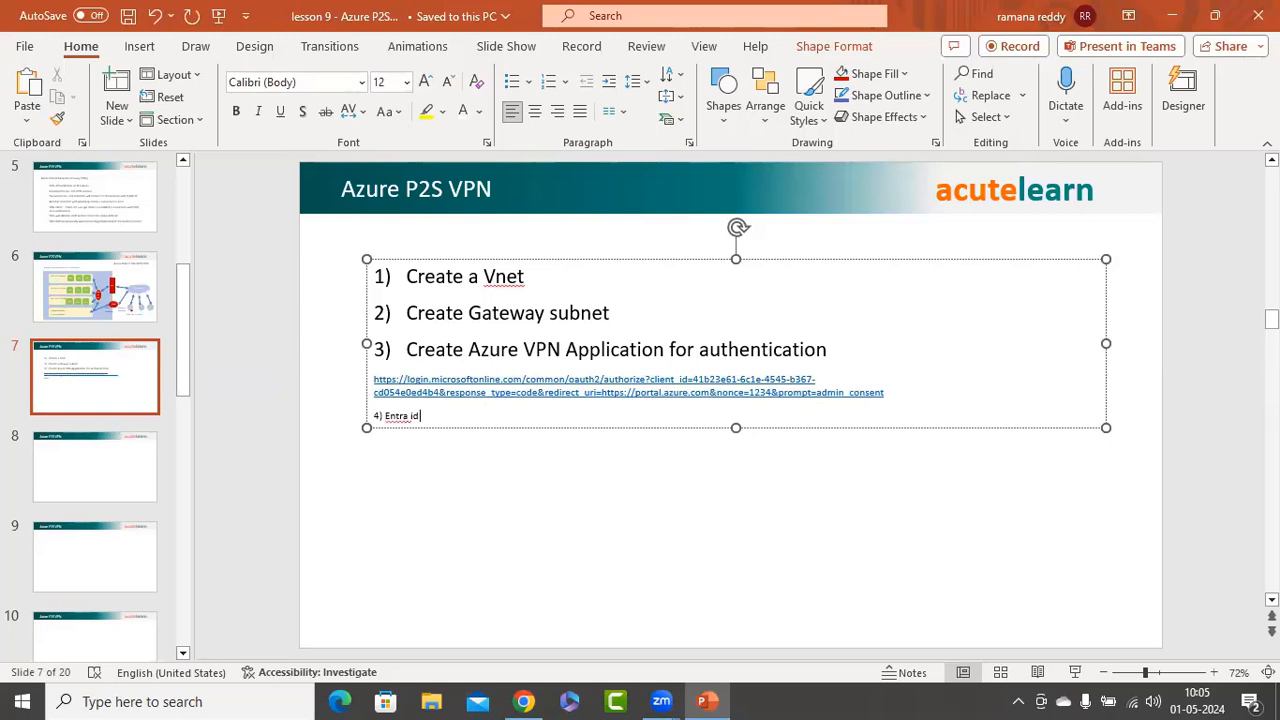
{"action": "type", "text": " and Enterprise applications"}
{"action": "left_click", "coordinate": [408, 318]}
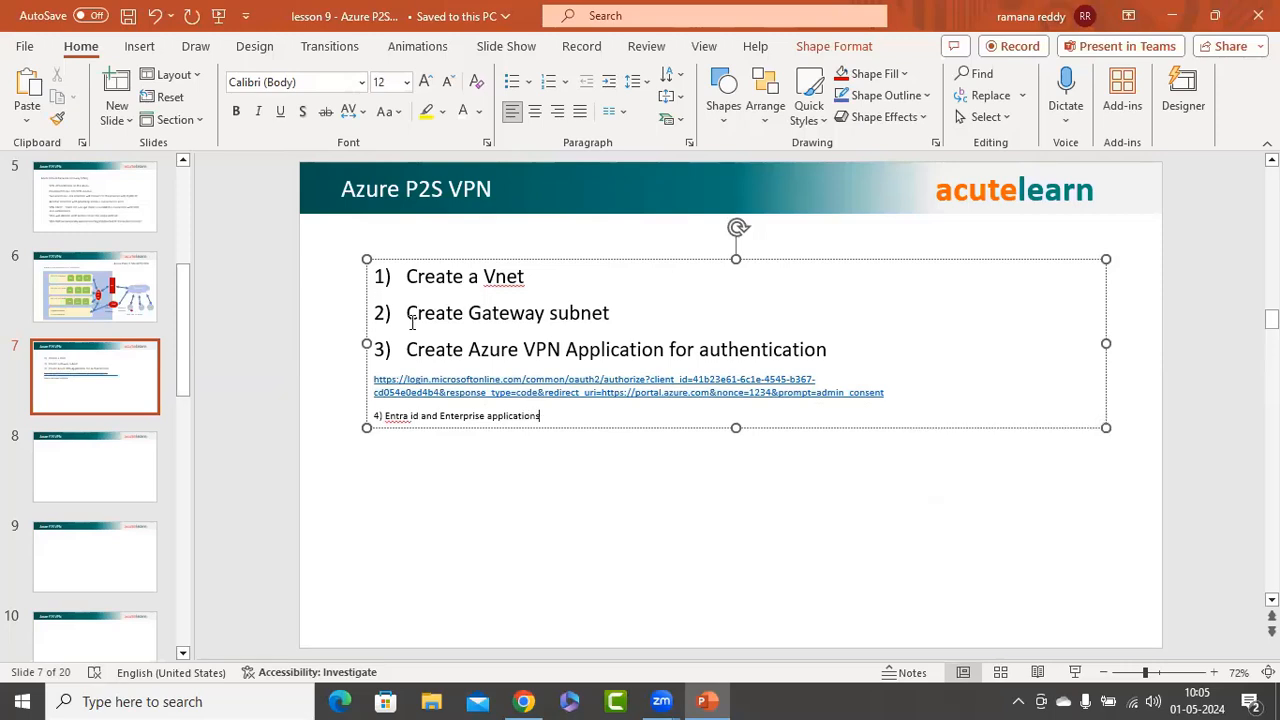
{"action": "key", "text": "shift+End"}
{"action": "left_click", "coordinate": [57, 118]}
{"action": "left_click_drag", "start_coordinate": [352, 415], "coordinate": [540, 416]}
{"action": "left_click", "coordinate": [408, 420]}
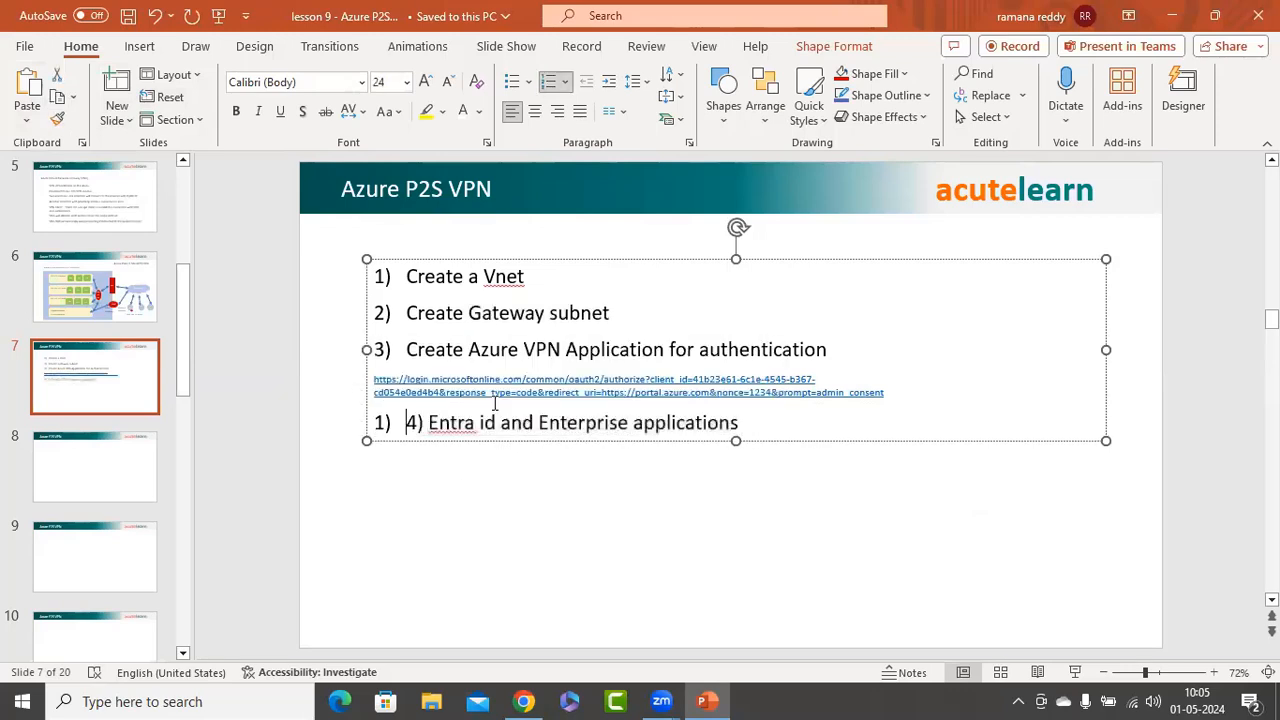
{"action": "key", "text": "BackSpace"}
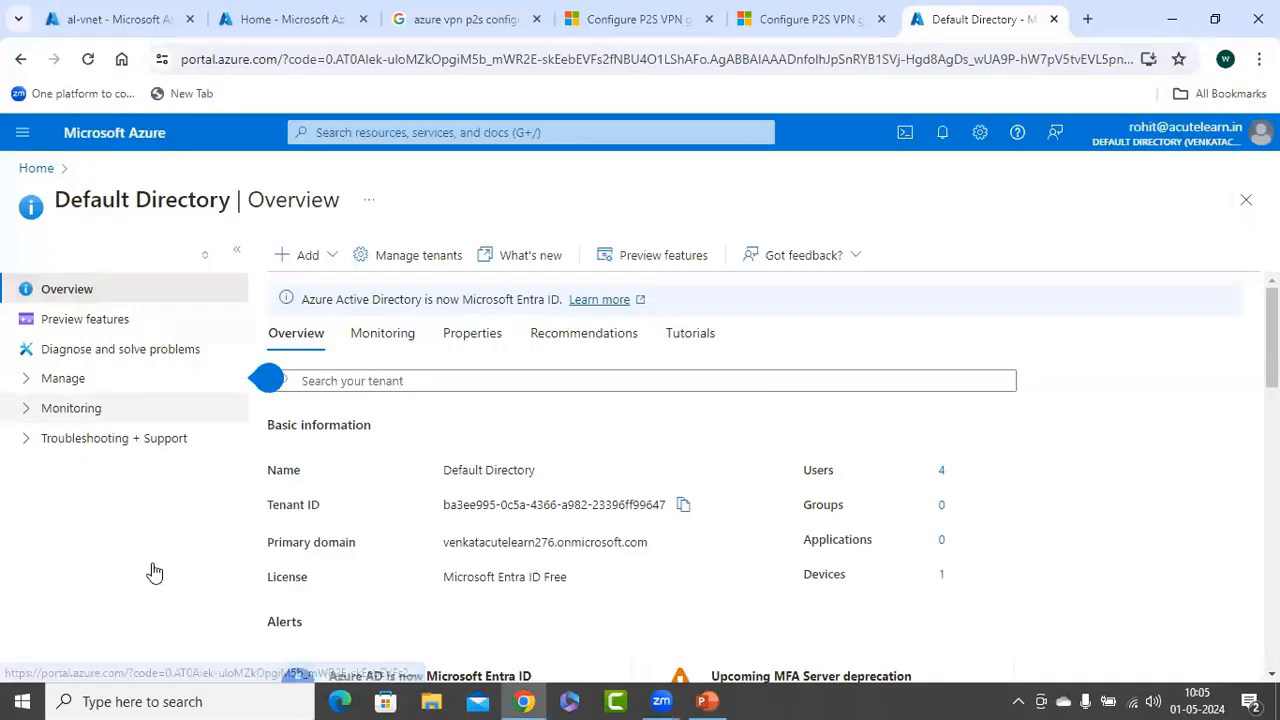
Expand Manage, list the enterprise applications and widen the Object ID column to show Azure VPN's IDs
{"action": "left_click", "coordinate": [64, 378]}
{"action": "scroll", "coordinate": [130, 503], "scroll_direction": "down", "scroll_amount": 1}
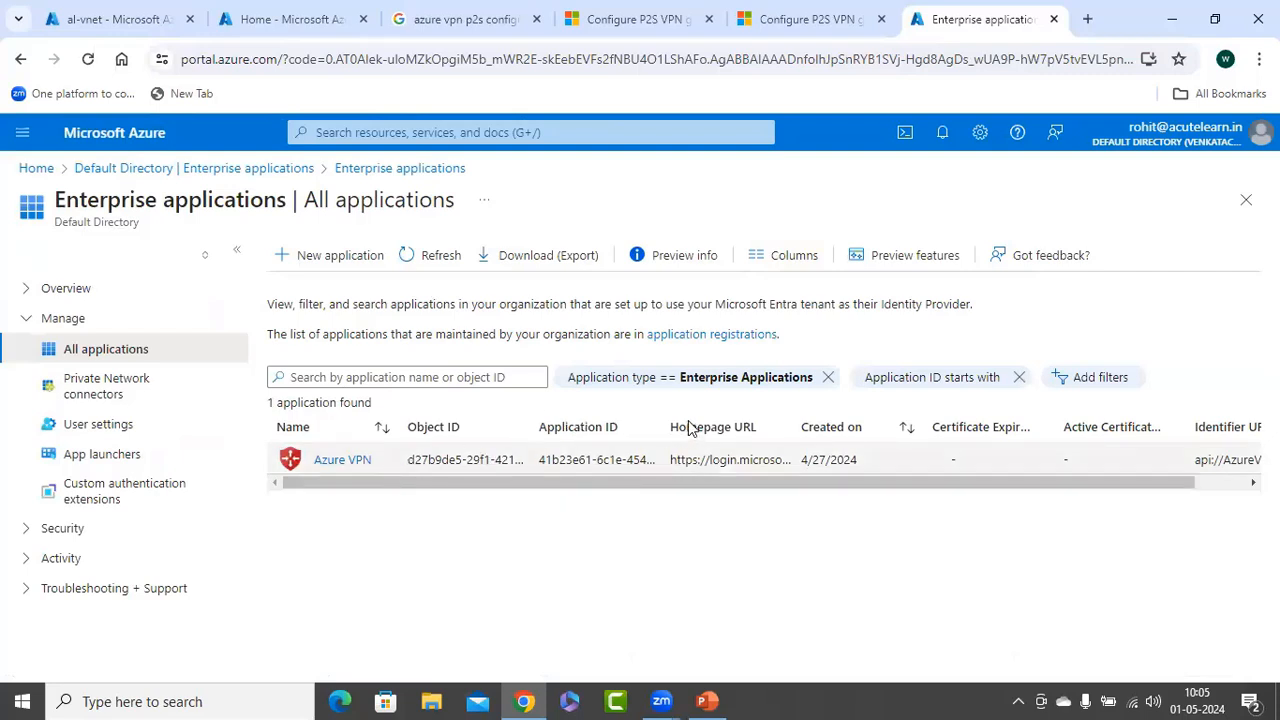
{"action": "left_click_drag", "start_coordinate": [755, 418], "coordinate": [578, 425]}
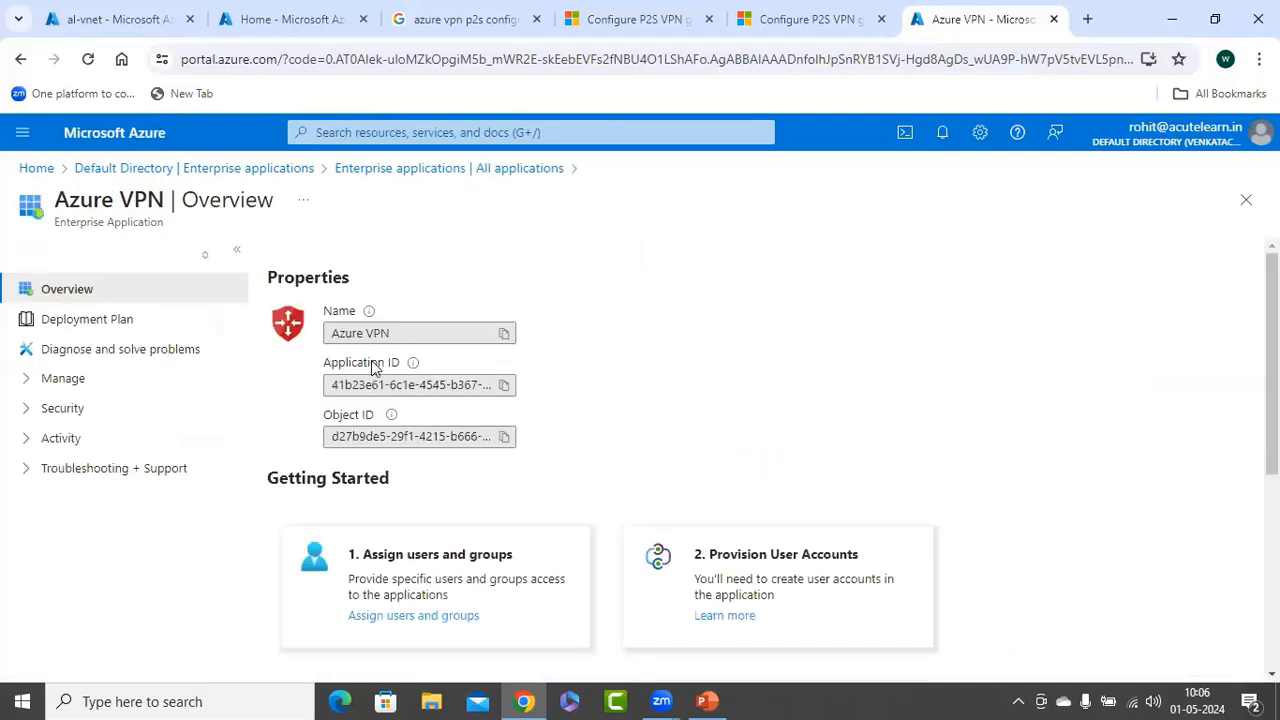
Copy the Azure VPN application ID and launch Notepad through the Run box
{"action": "left_click", "coordinate": [505, 390]}
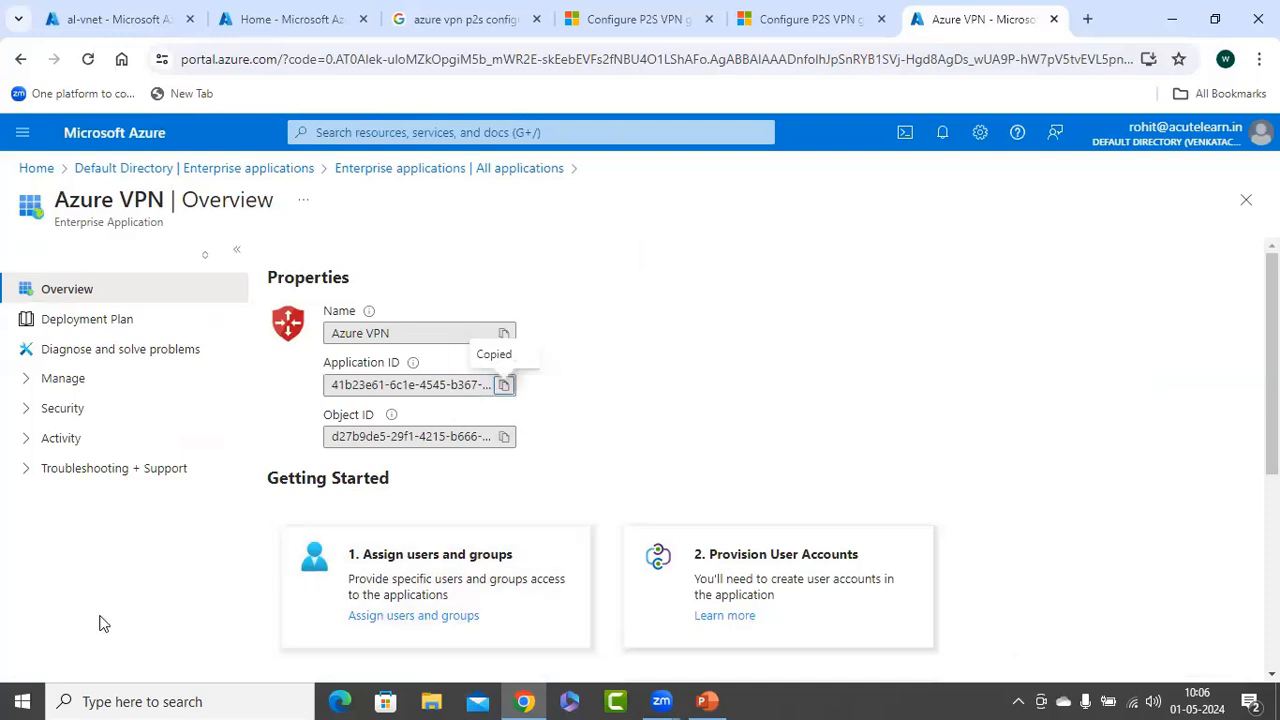
{"action": "right_click", "coordinate": [22, 701]}
{"action": "left_click", "coordinate": [60, 603]}
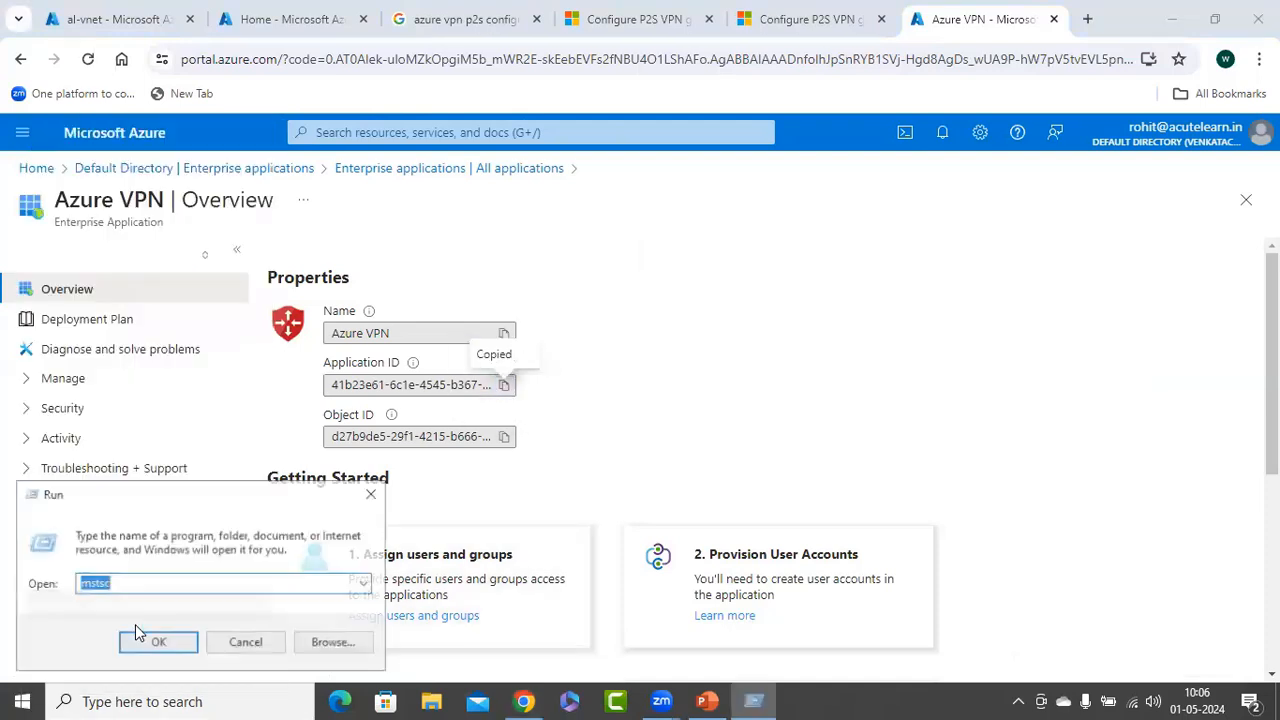
{"action": "type", "text": "notepad"}
{"action": "key", "text": "Return"}
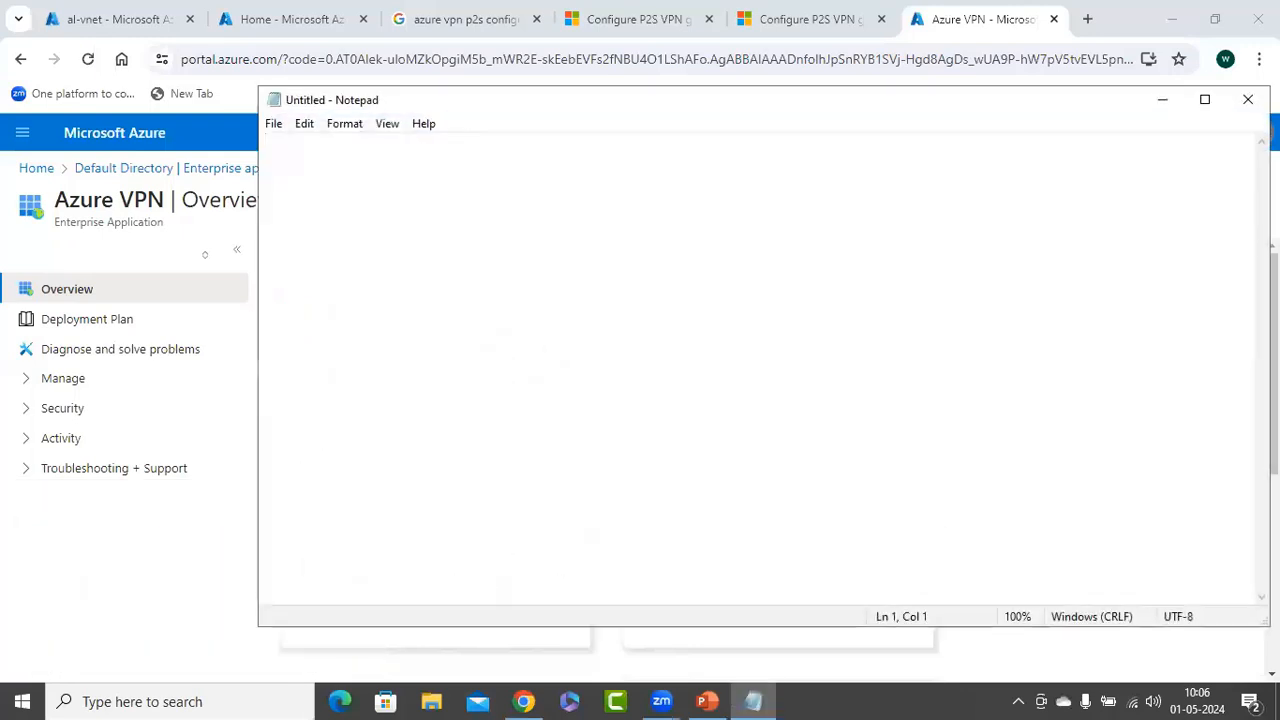
Paste the application ID into Notepad with the label ' - Applicaiton id', then return to the portal
{"action": "key", "text": "ctrl+v"}
{"action": "type", "text": "- Applicaiton id"}
{"action": "key", "text": "Return"}
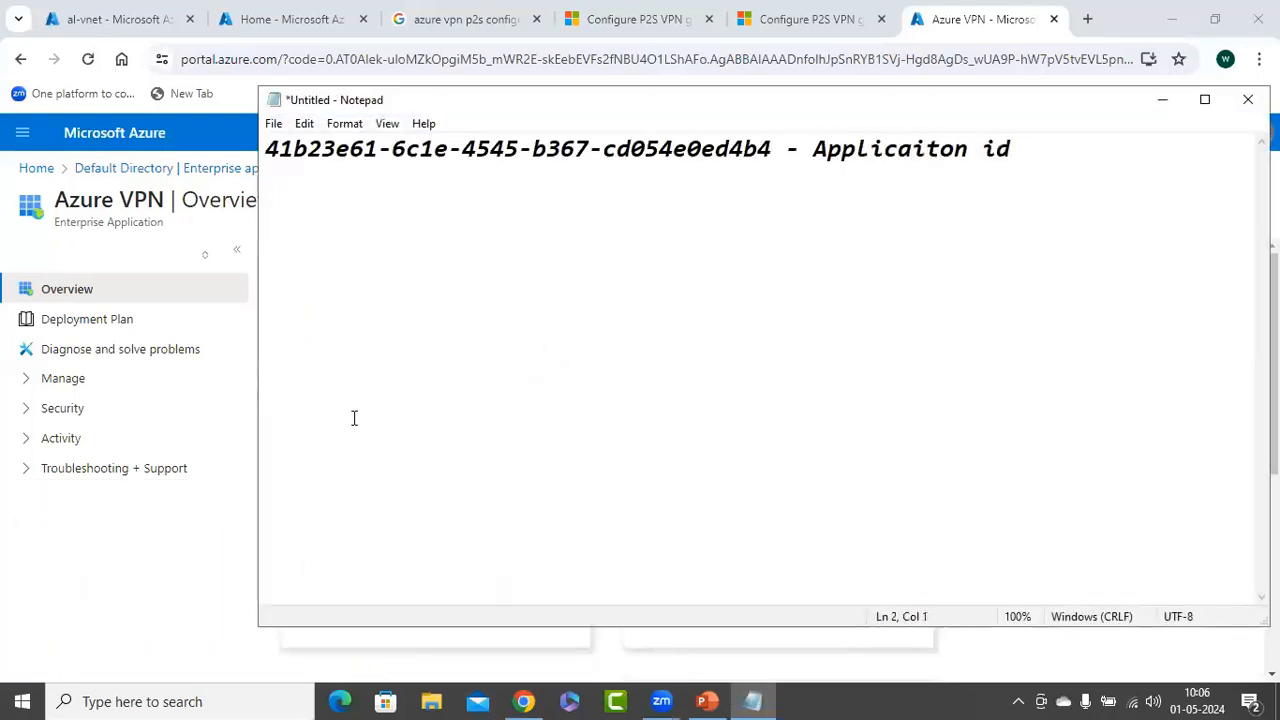
{"action": "key", "text": "alt+Tab"}
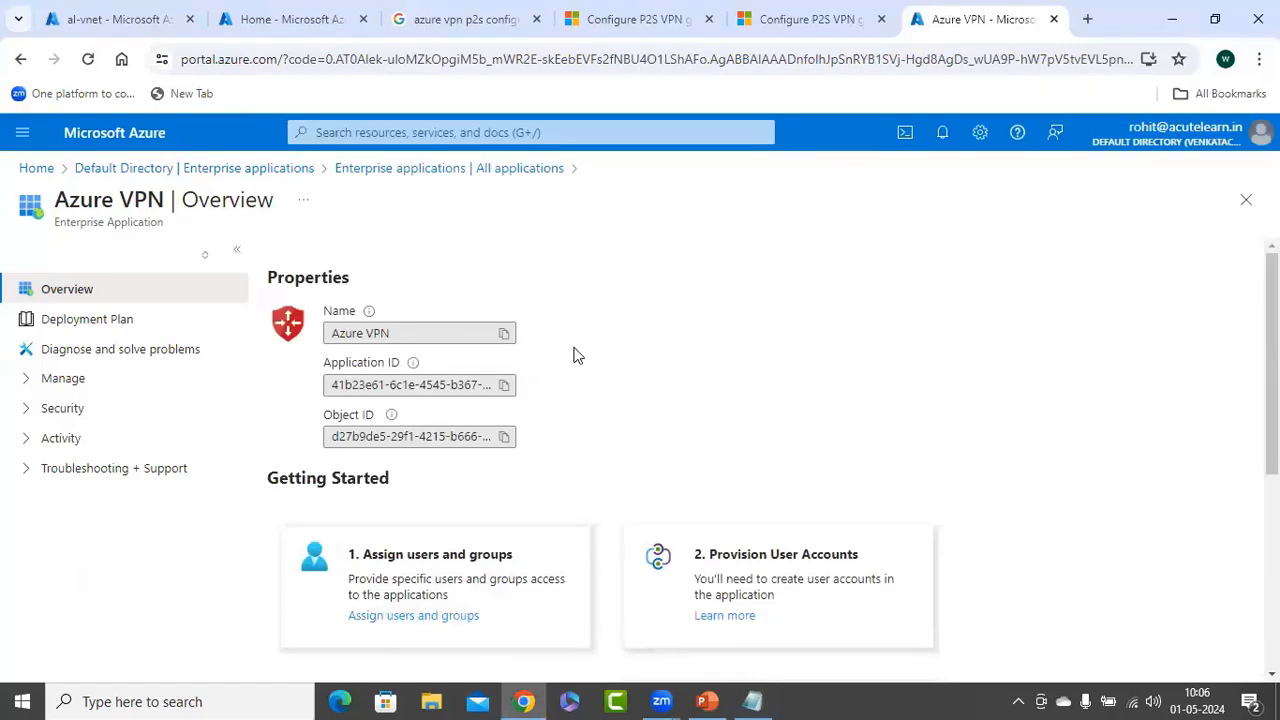
View the Azure VPN app's Users and groups assignments, then go back to the Default Directory
{"action": "scroll", "coordinate": [575, 355], "scroll_direction": "down", "scroll_amount": 1}
{"action": "scroll", "coordinate": [578, 350], "scroll_direction": "down", "scroll_amount": 1}
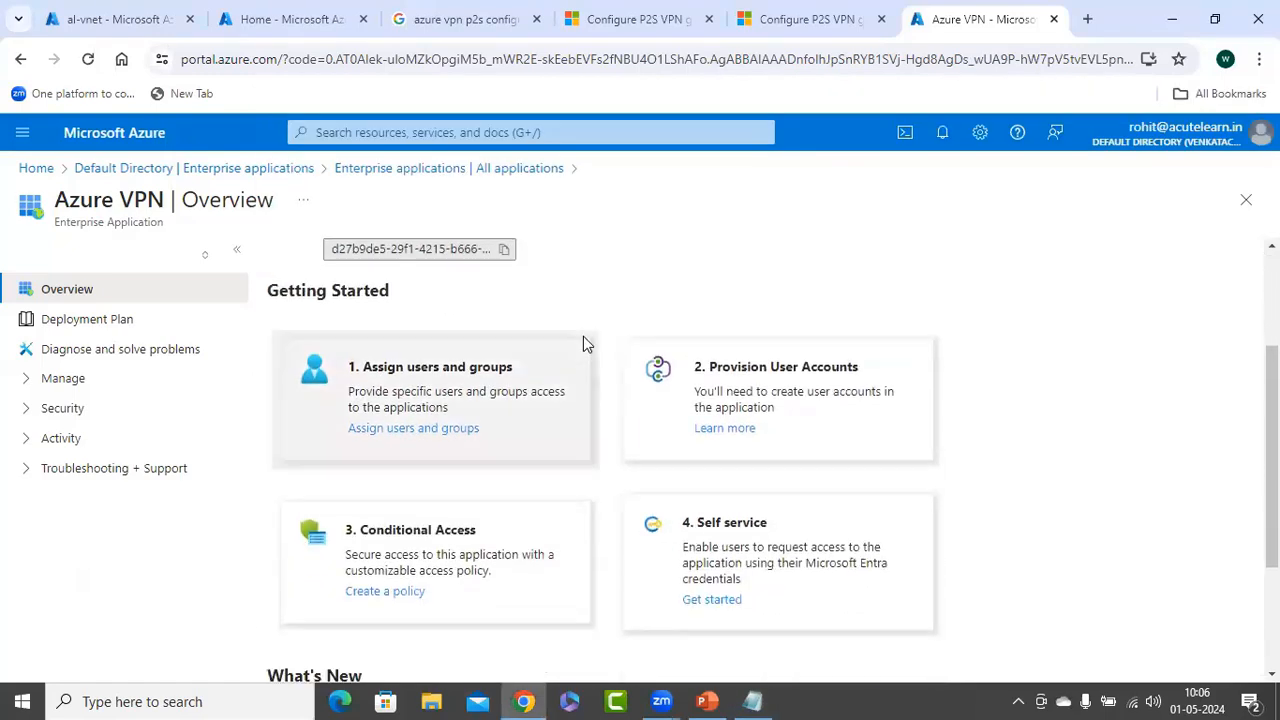
{"action": "scroll", "coordinate": [586, 451], "scroll_direction": "down", "scroll_amount": 2}
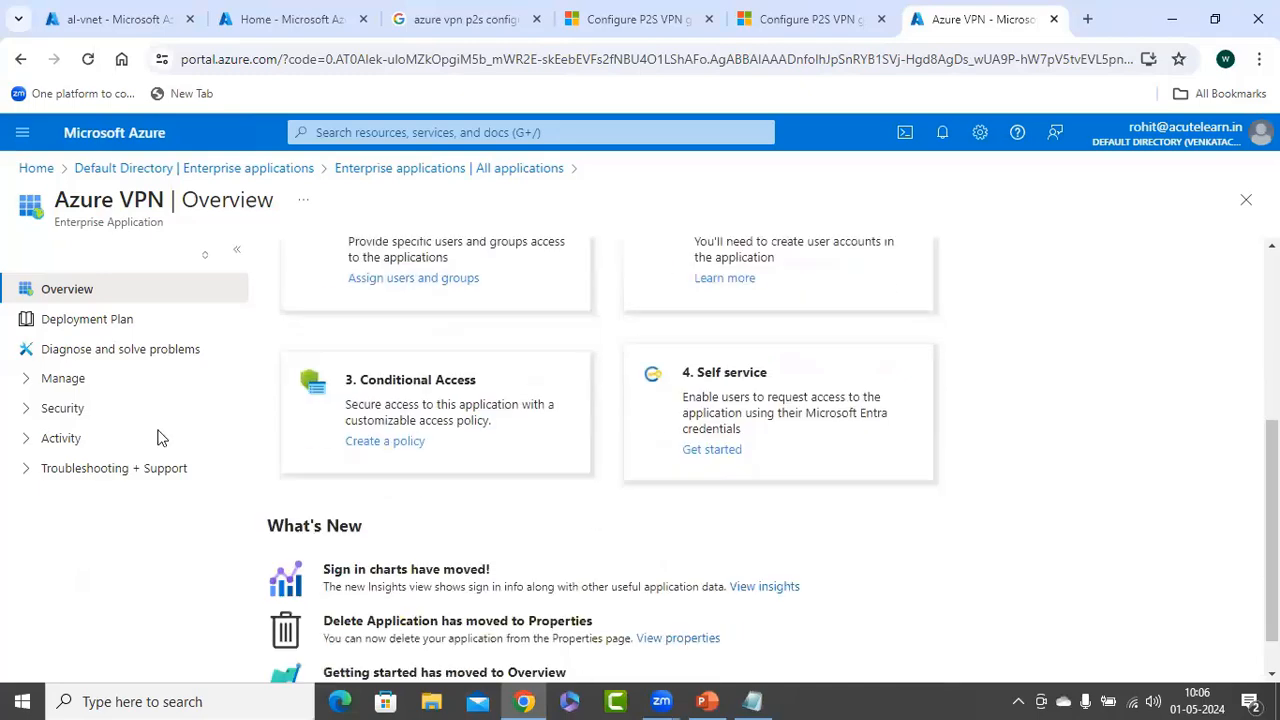
{"action": "scroll", "coordinate": [130, 462], "scroll_direction": "up", "scroll_amount": 1}
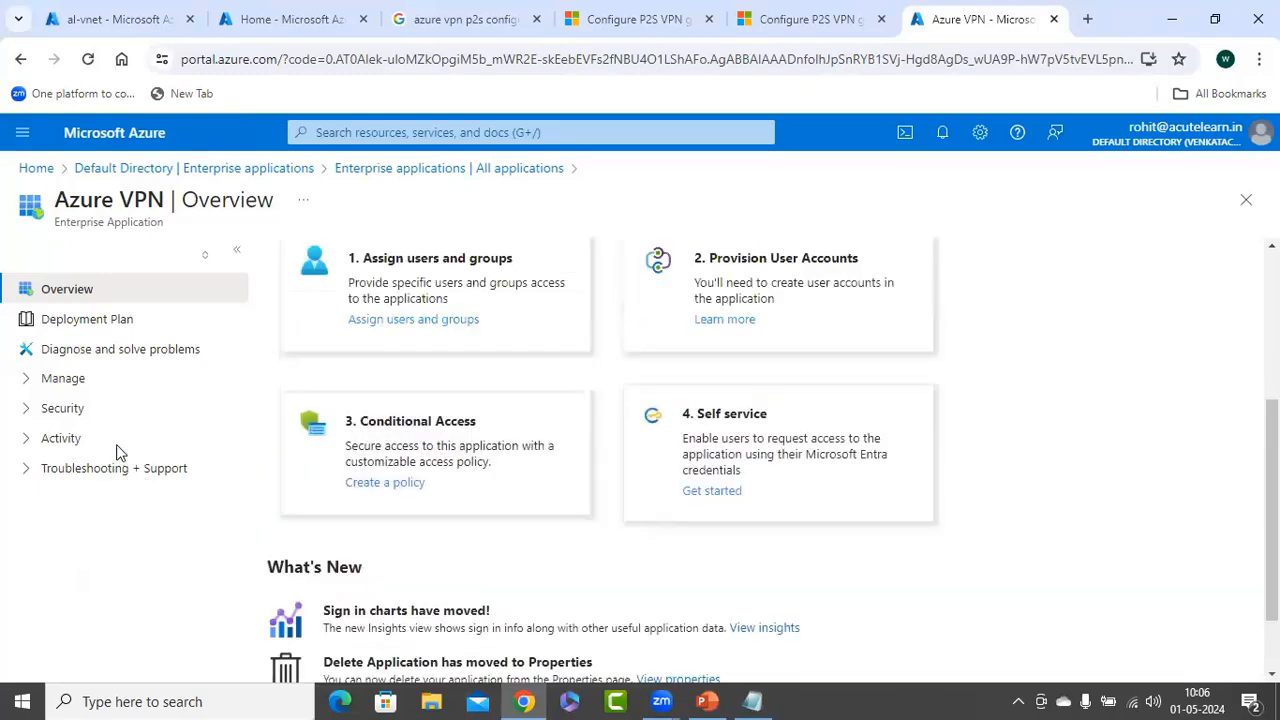
{"action": "scroll", "coordinate": [594, 457], "scroll_direction": "up", "scroll_amount": 3}
{"action": "left_click", "coordinate": [63, 379]}
{"action": "scroll", "coordinate": [130, 438], "scroll_direction": "down", "scroll_amount": 1}
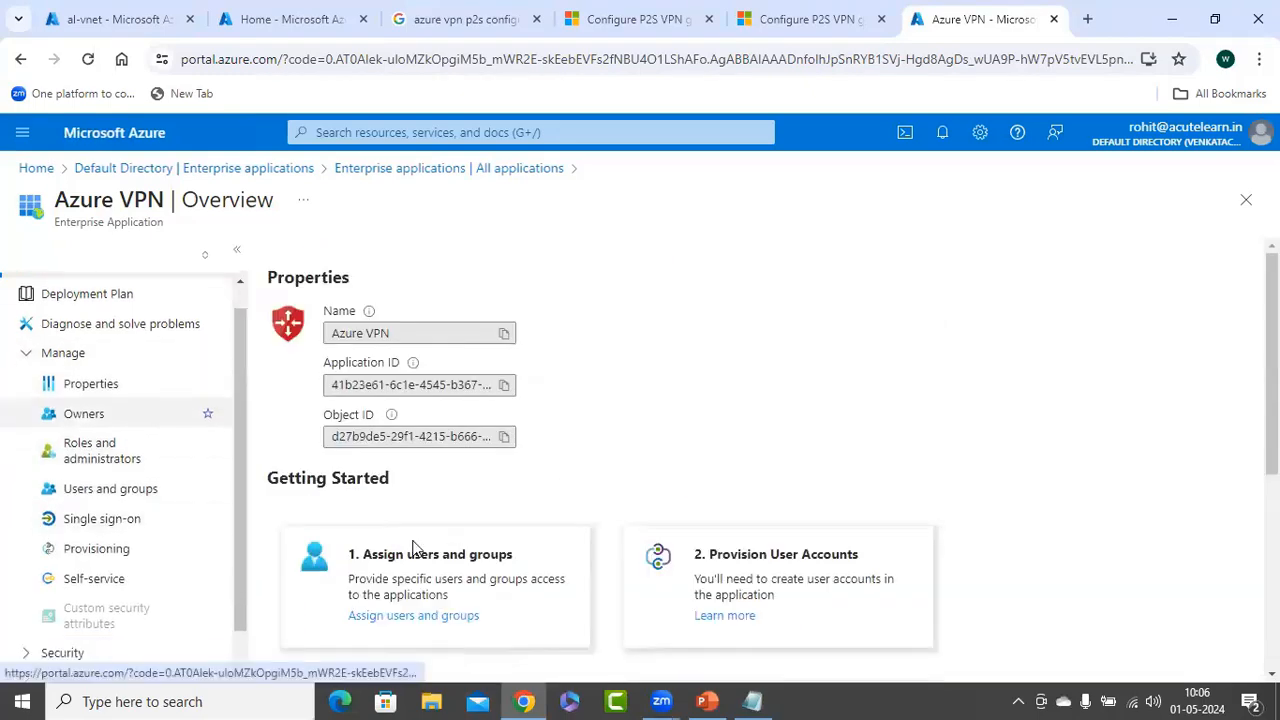
{"action": "left_click", "coordinate": [415, 550]}
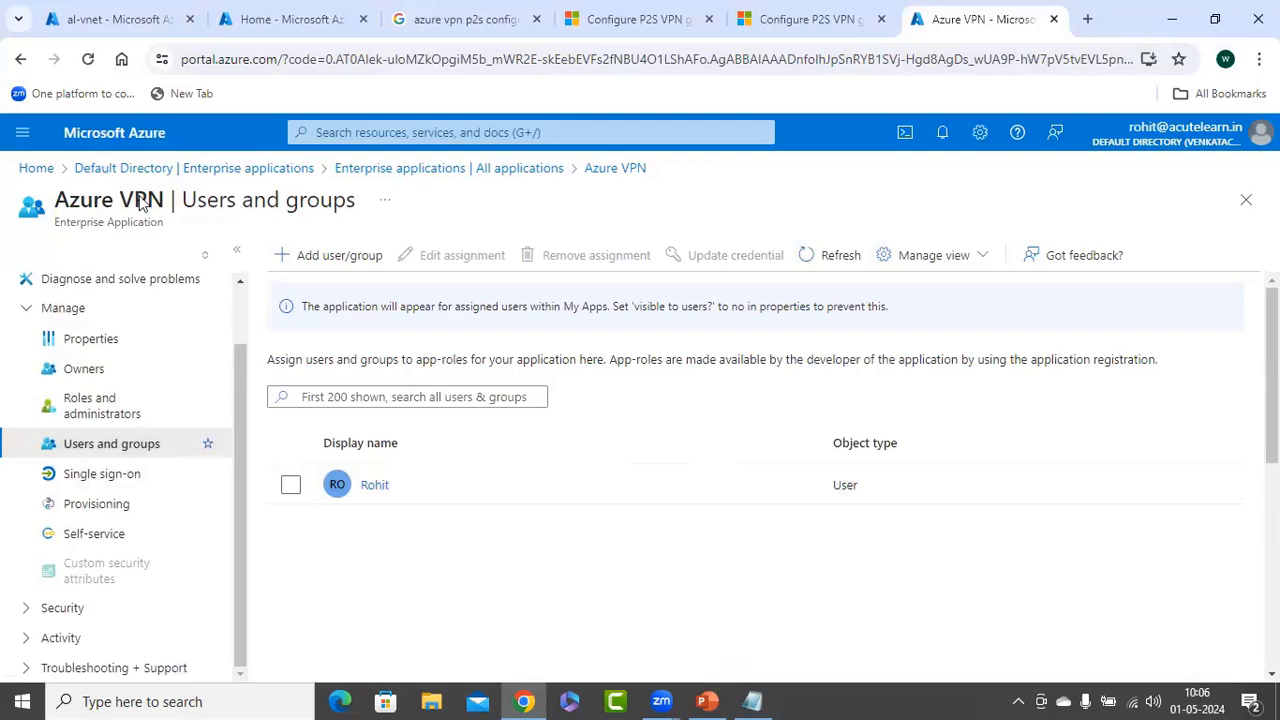
{"action": "left_click", "coordinate": [178, 168]}
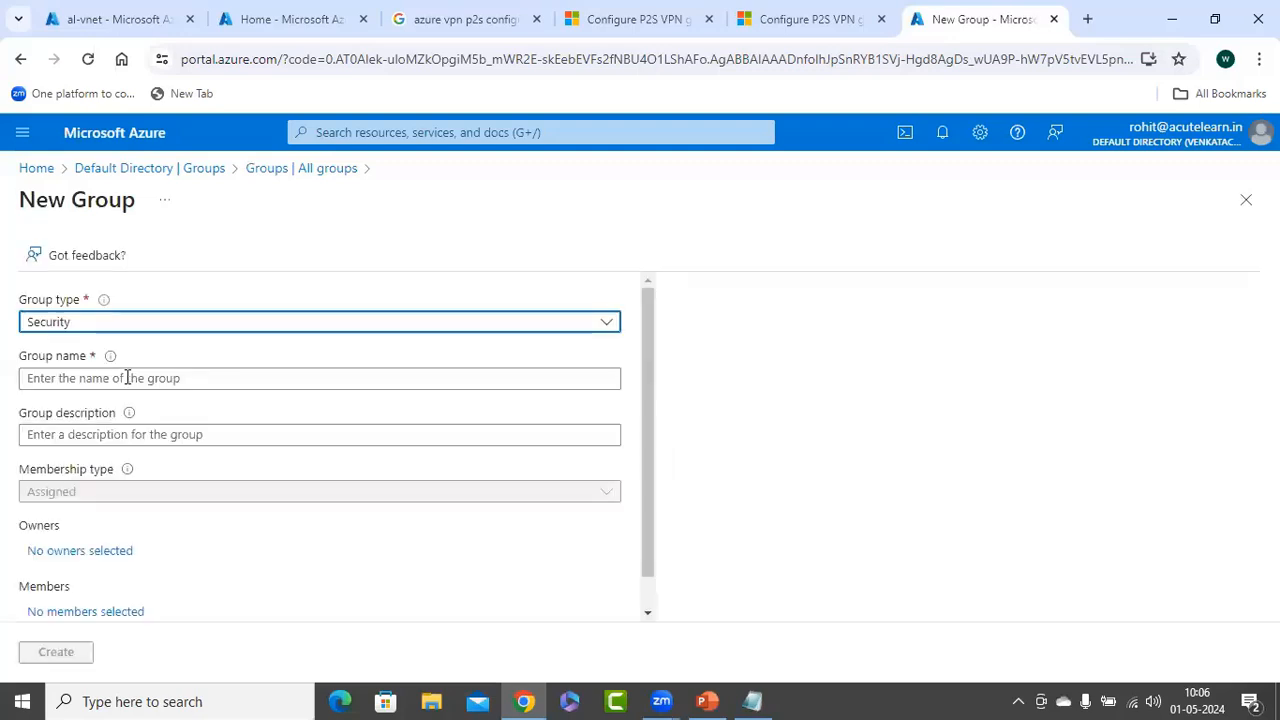
Name the new security group acute-vpn-users, create it, and return to the Default Directory overview
{"action": "left_click", "coordinate": [127, 377]}
{"action": "type", "text": "acute-vpn"}
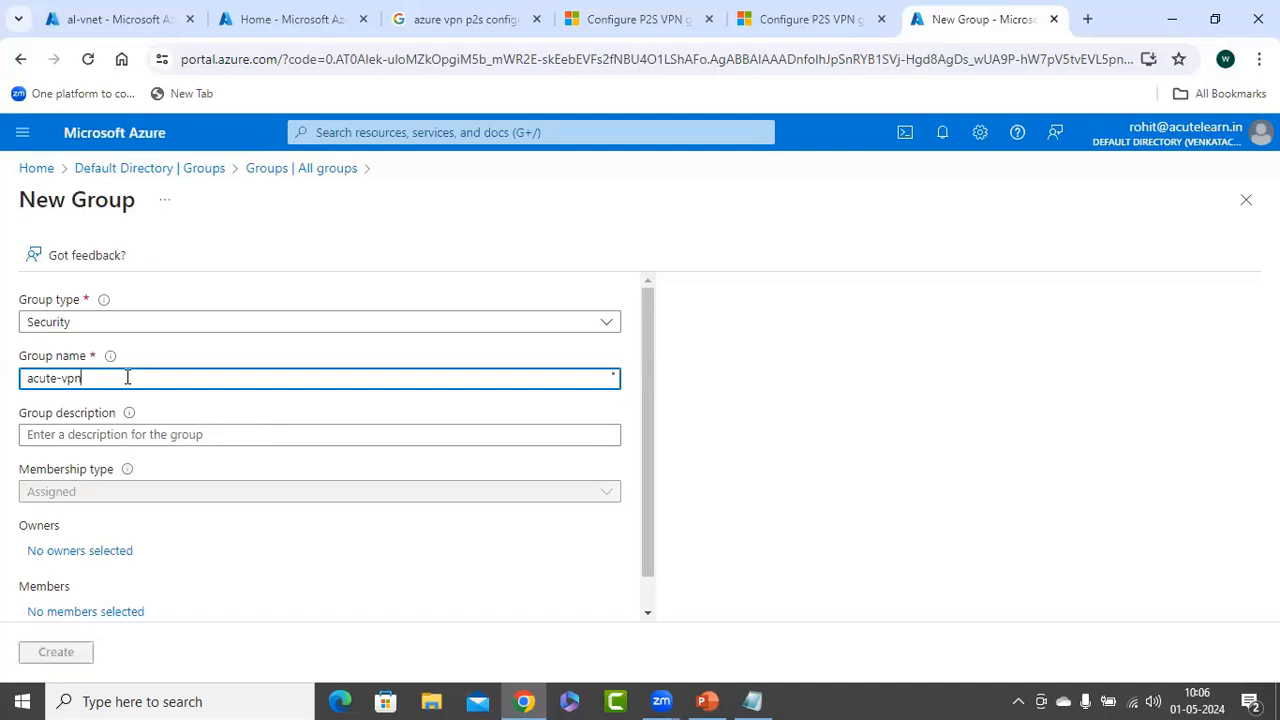
{"action": "type", "text": "-users"}
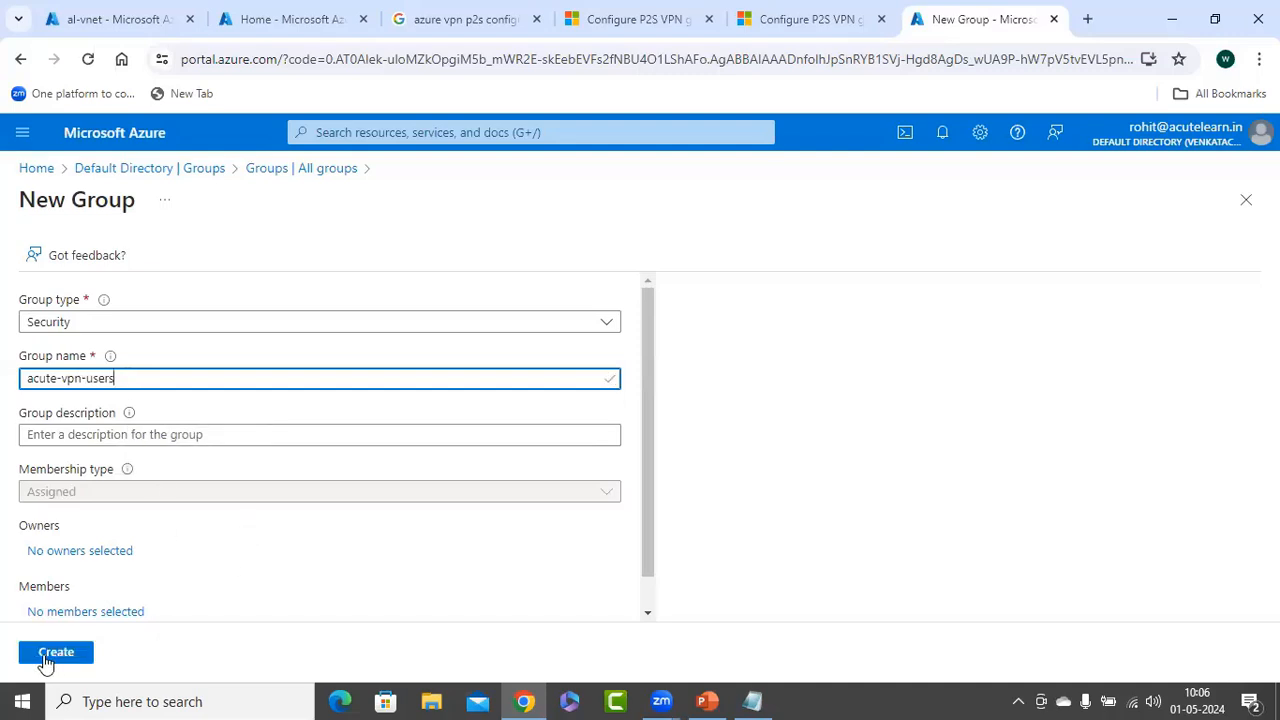
{"action": "scroll", "coordinate": [44, 663], "scroll_direction": "down", "scroll_amount": 1}
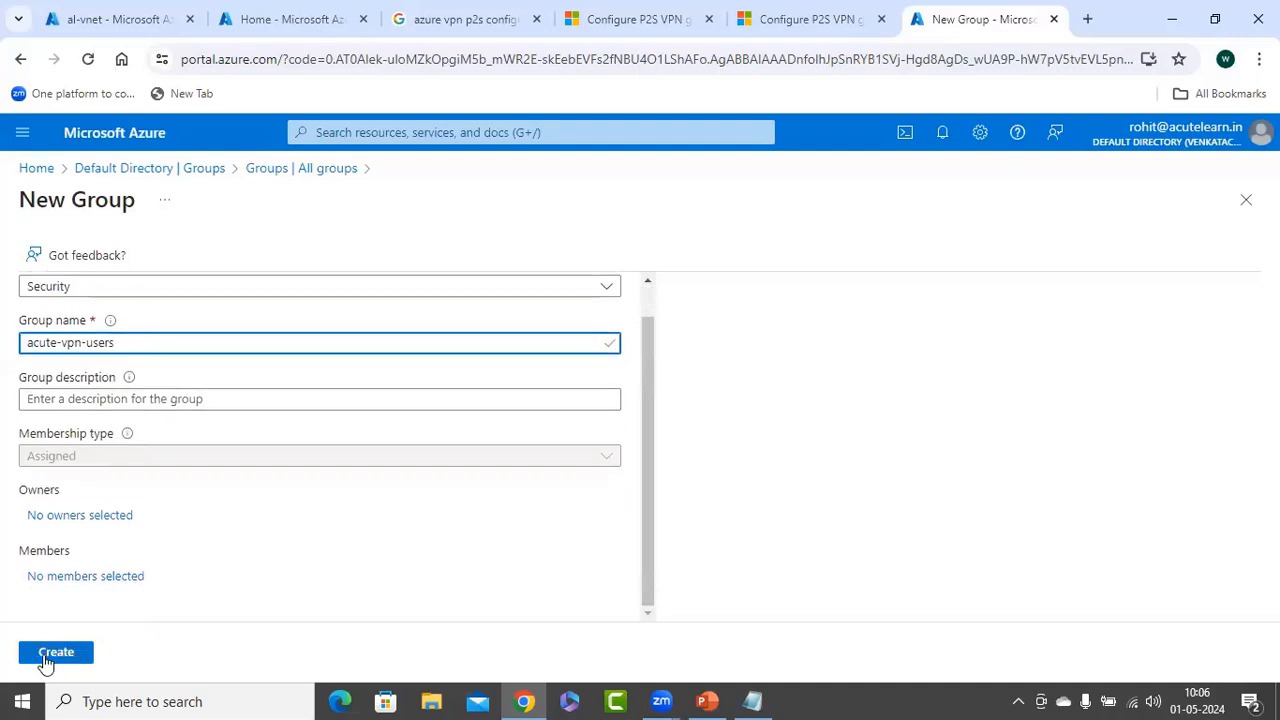
{"action": "left_click", "coordinate": [46, 656]}
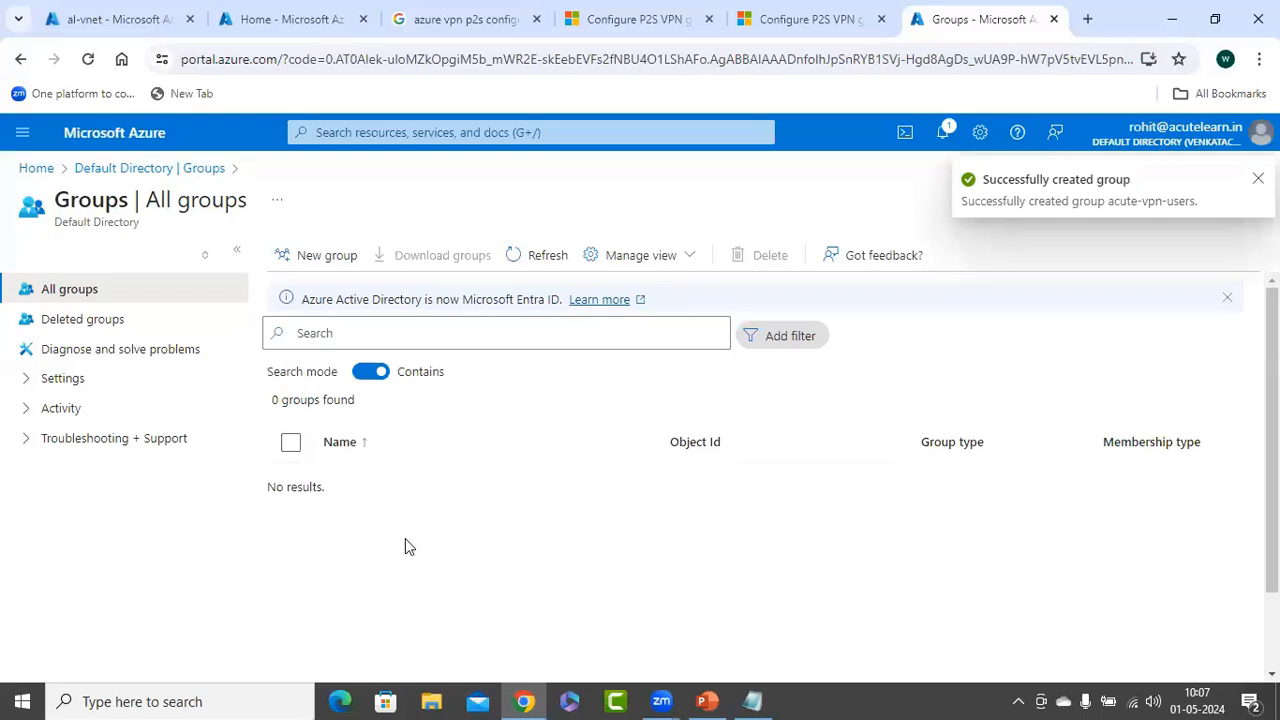
{"action": "left_click", "coordinate": [120, 168]}
{"action": "scroll", "coordinate": [109, 466], "scroll_direction": "down", "scroll_amount": 3}
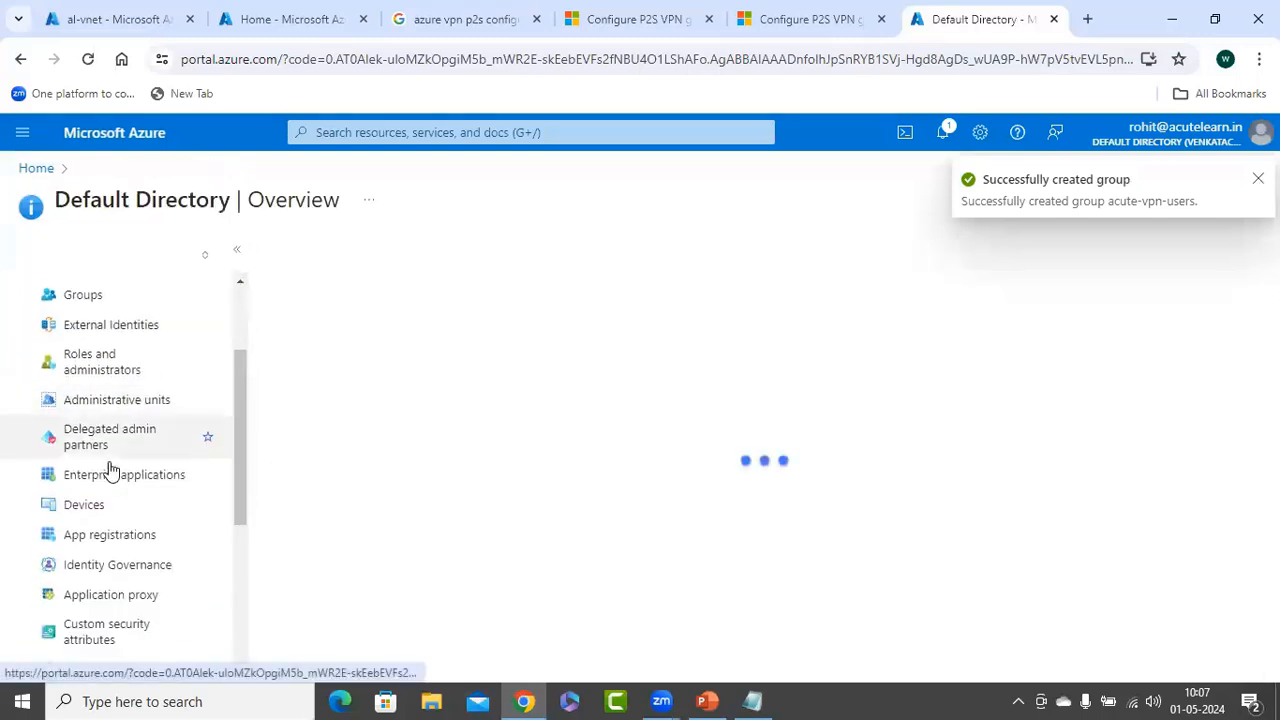
In Azure VPN's Users and groups, start a new assignment and select an additional user
{"action": "left_click", "coordinate": [124, 338]}
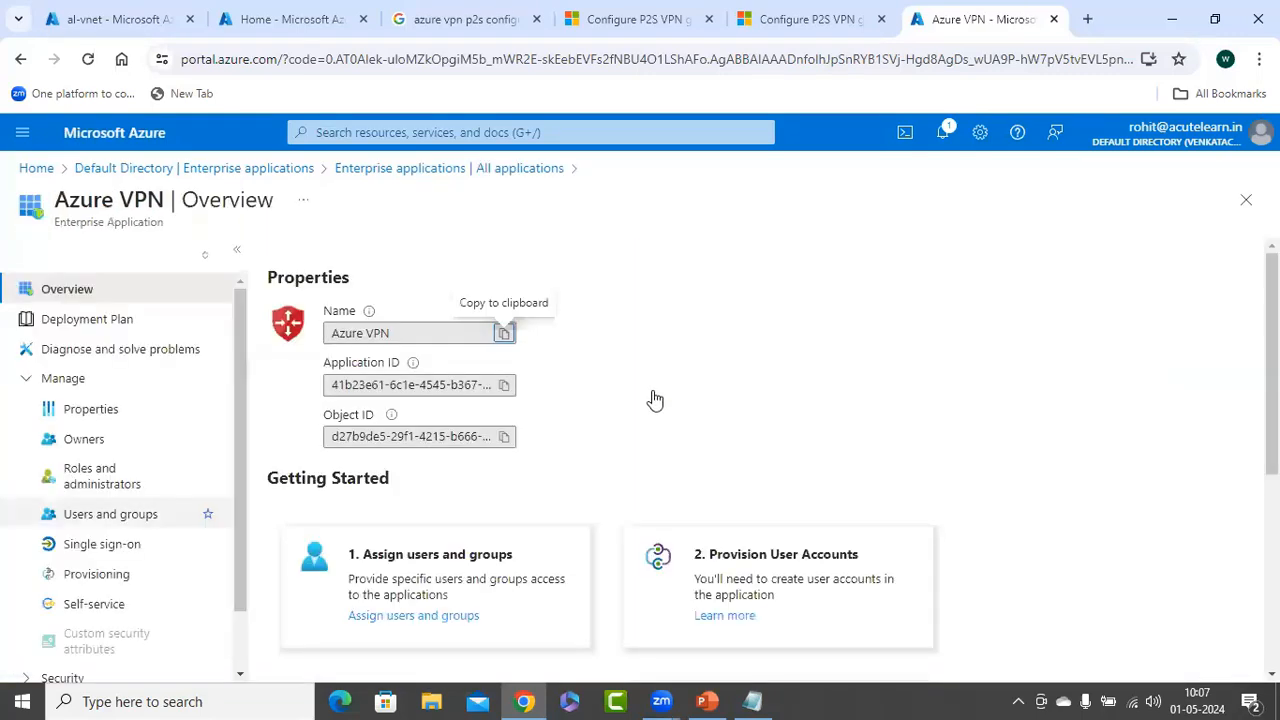
{"action": "left_click", "coordinate": [111, 514]}
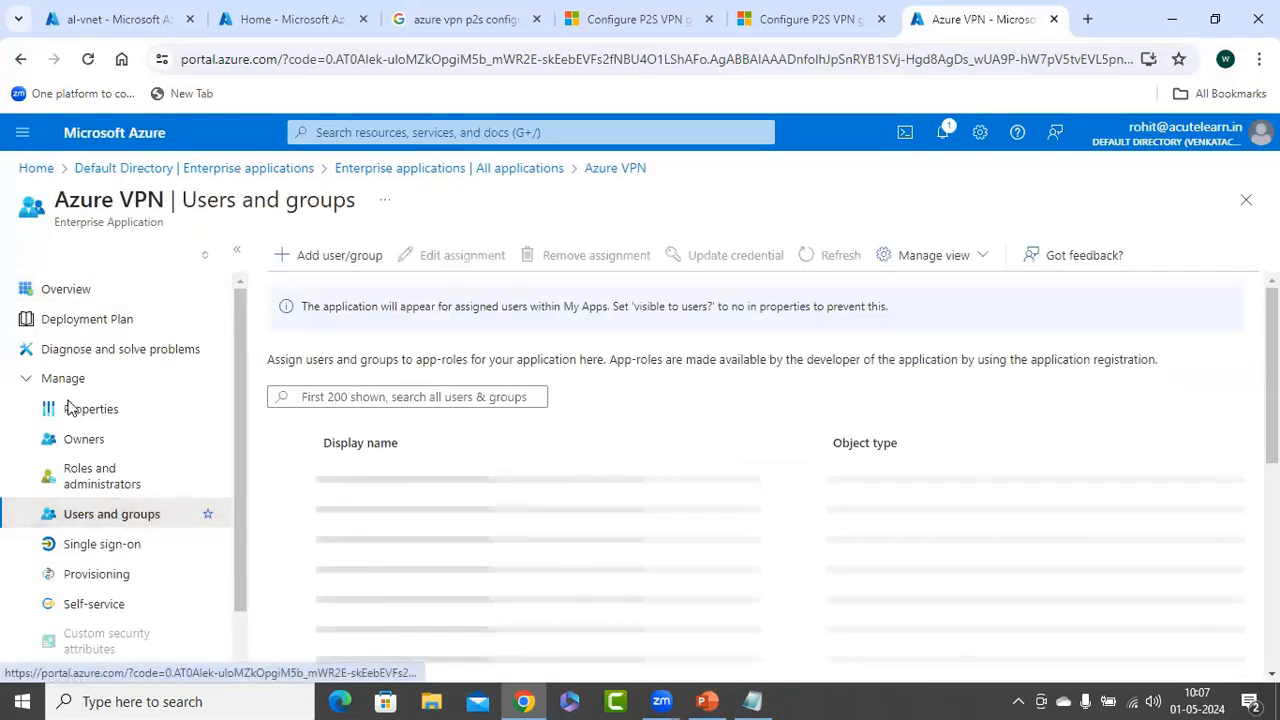
{"action": "left_click", "coordinate": [330, 255]}
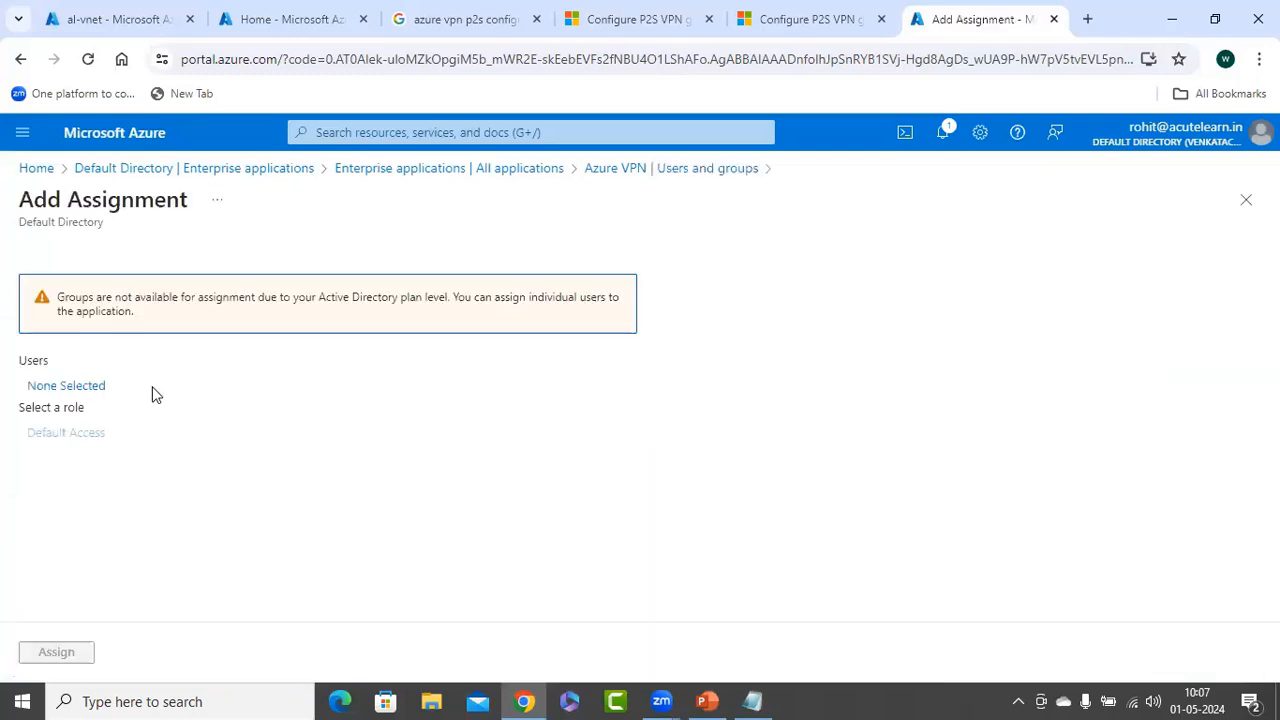
{"action": "left_click", "coordinate": [153, 393]}
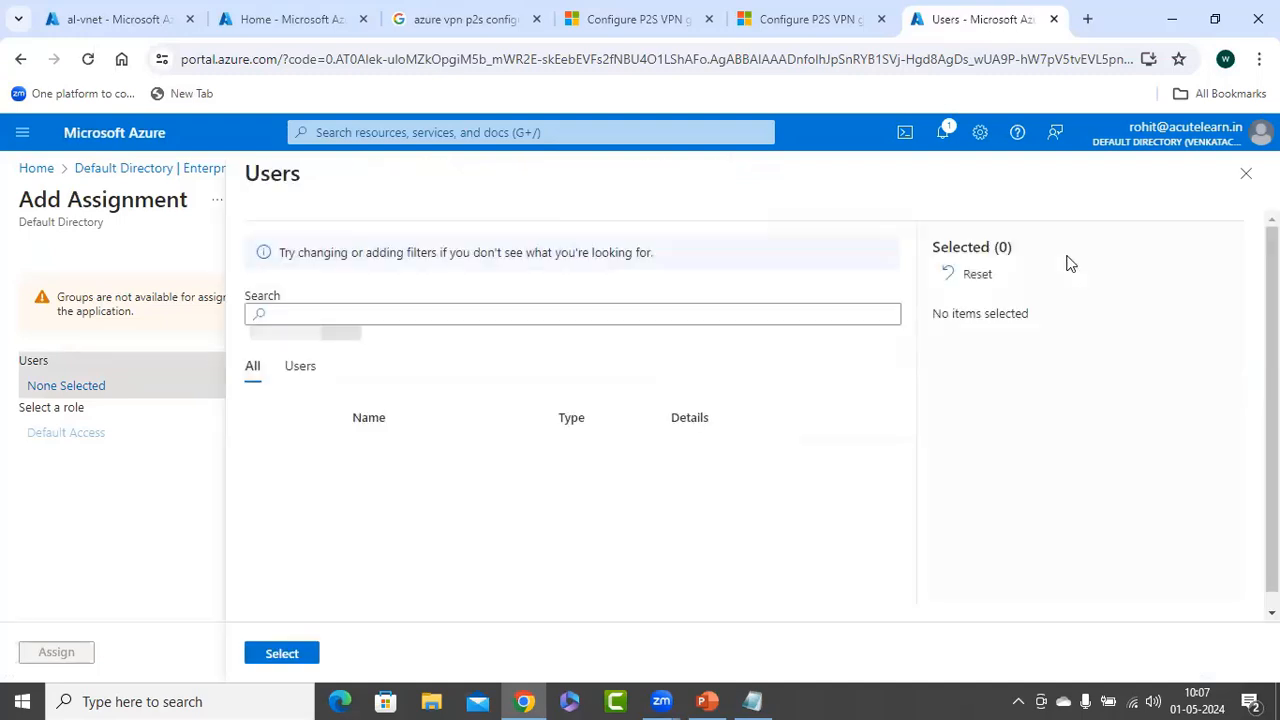
{"action": "scroll", "coordinate": [668, 375], "scroll_direction": "down", "scroll_amount": 1}
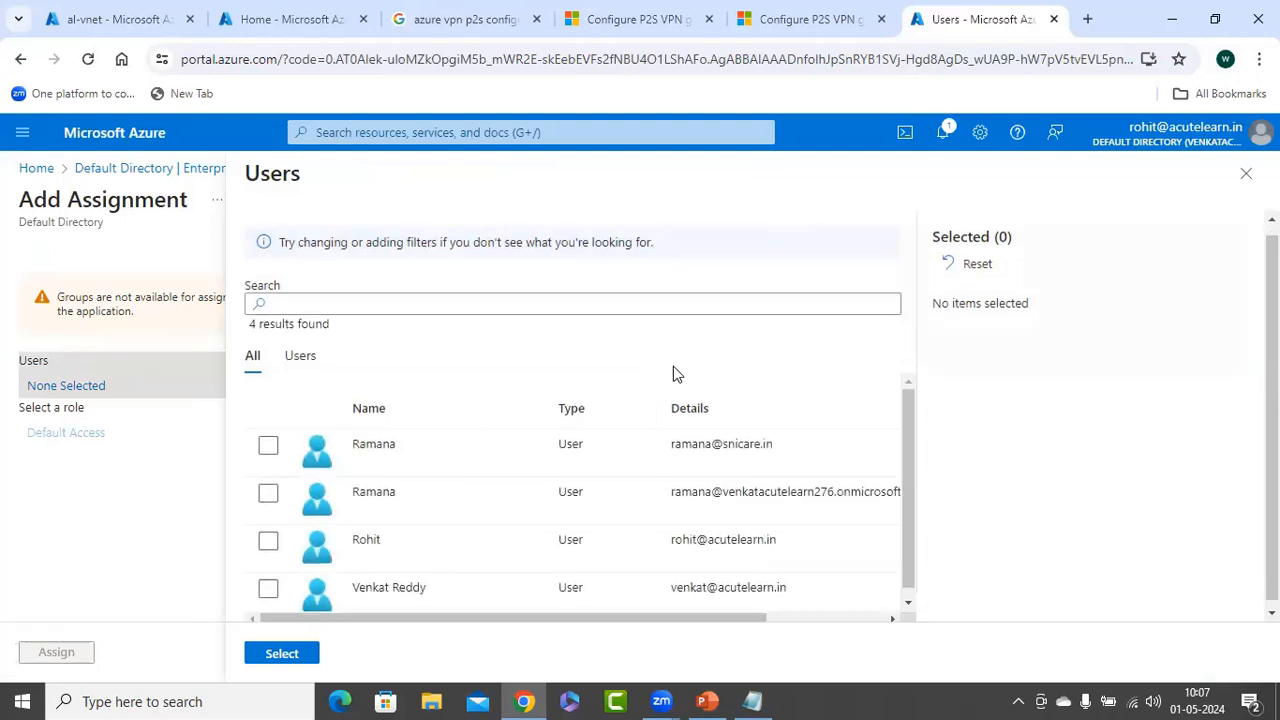
{"action": "left_click", "coordinate": [268, 585]}
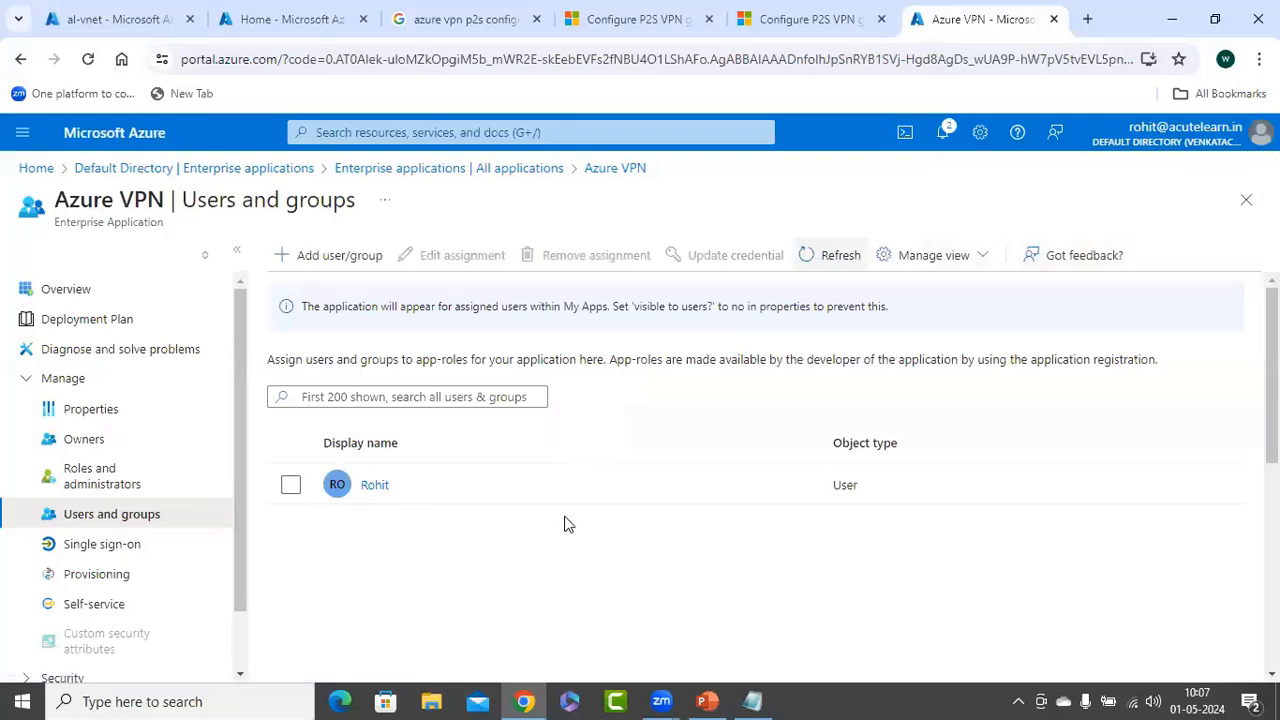
Refresh the assigned users list, copy the Default Directory's Tenant ID, and switch to Notepad
{"action": "left_click", "coordinate": [830, 258]}
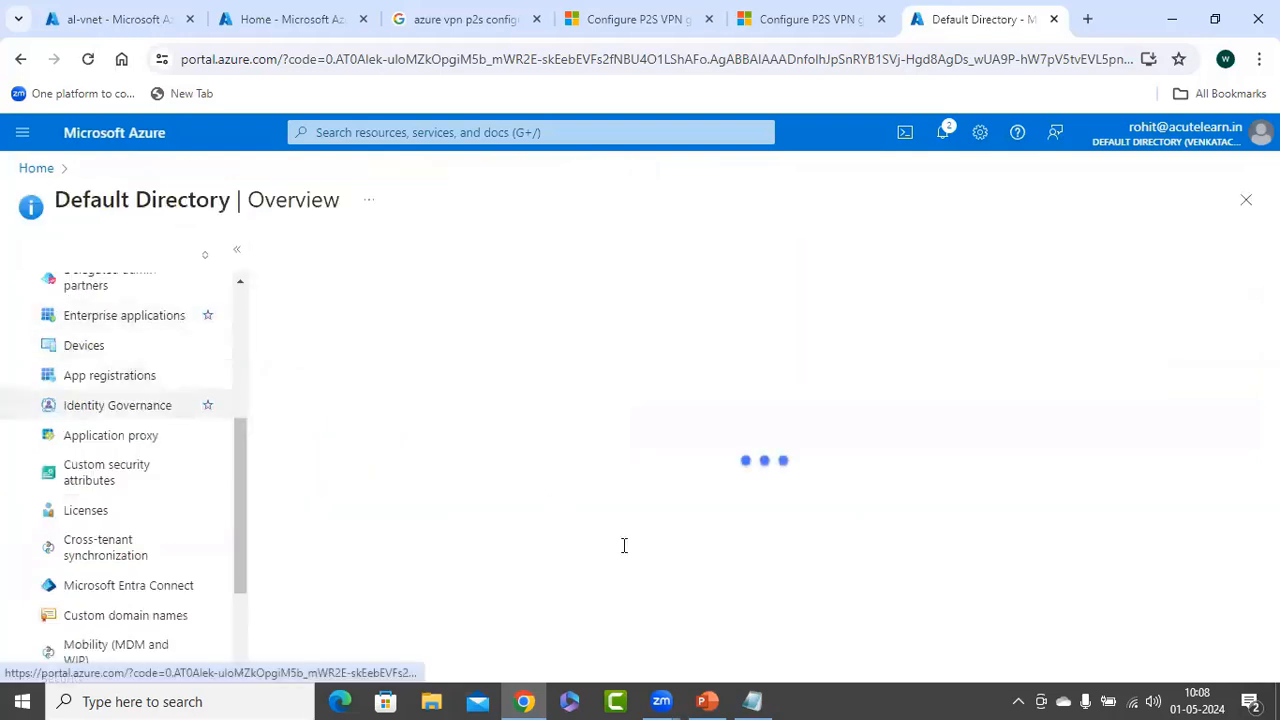
{"action": "left_click", "coordinate": [686, 506]}
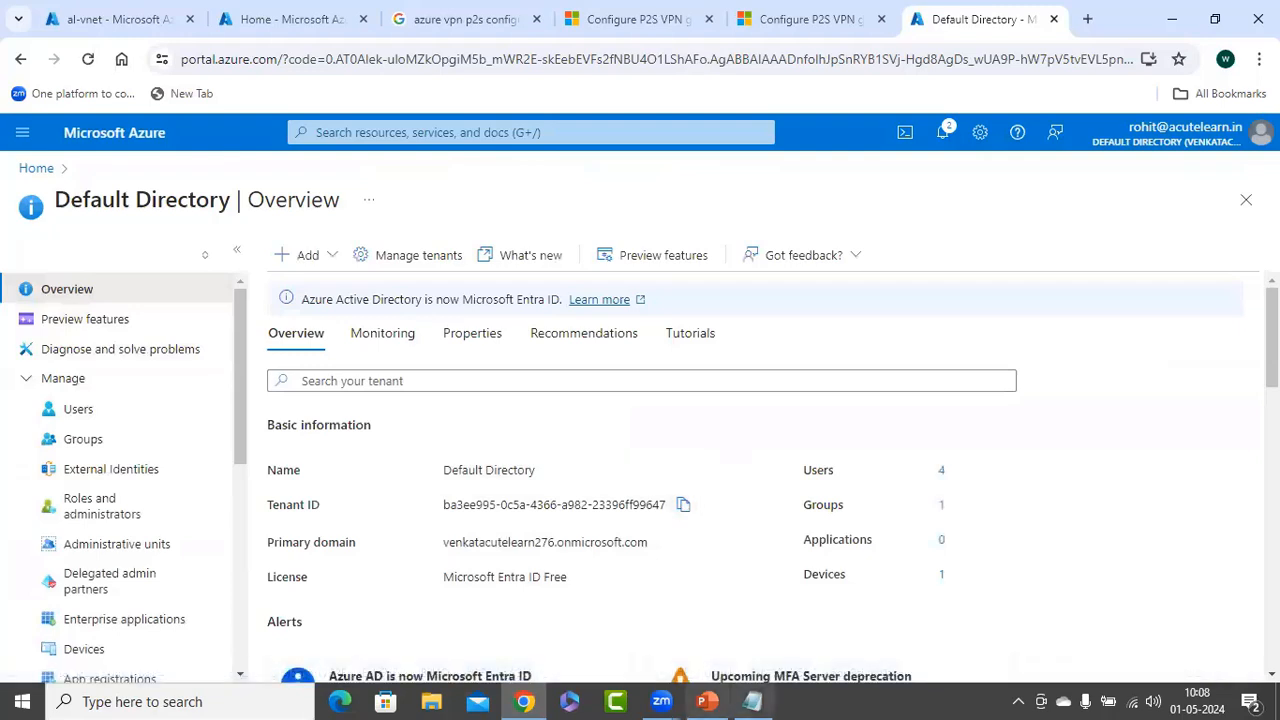
{"action": "key", "text": "alt+Tab"}
Paste the Tenant ID on a new Notepad line labelled ' - Tenant ID', then minimize Notepad
{"action": "key", "text": "Return"}
{"action": "key", "text": "ctrl+v"}
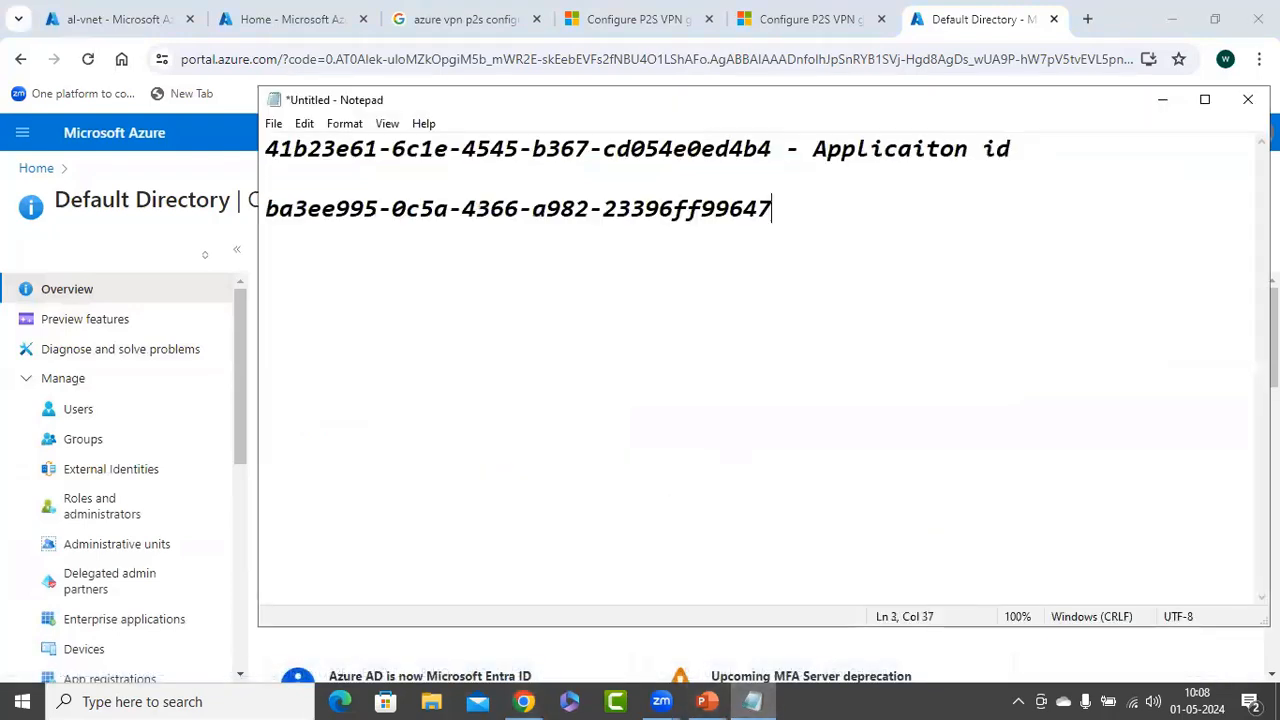
{"action": "type", "text": "- Tennat"}
{"action": "key", "text": "BackSpace"}
{"action": "key", "text": "BackSpace"}
{"action": "key", "text": "BackSpace"}
{"action": "key", "text": "BackSpace"}
{"action": "type", "text": "ant "}
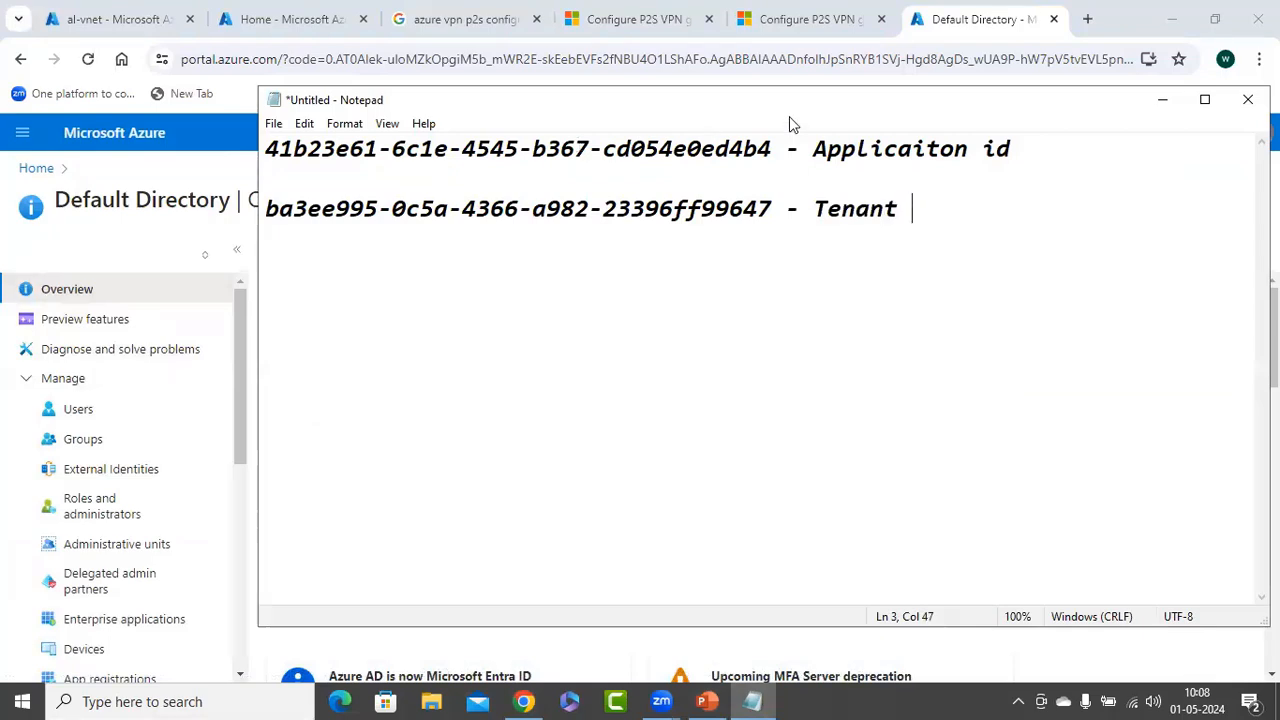
{"action": "type", "text": "ID"}
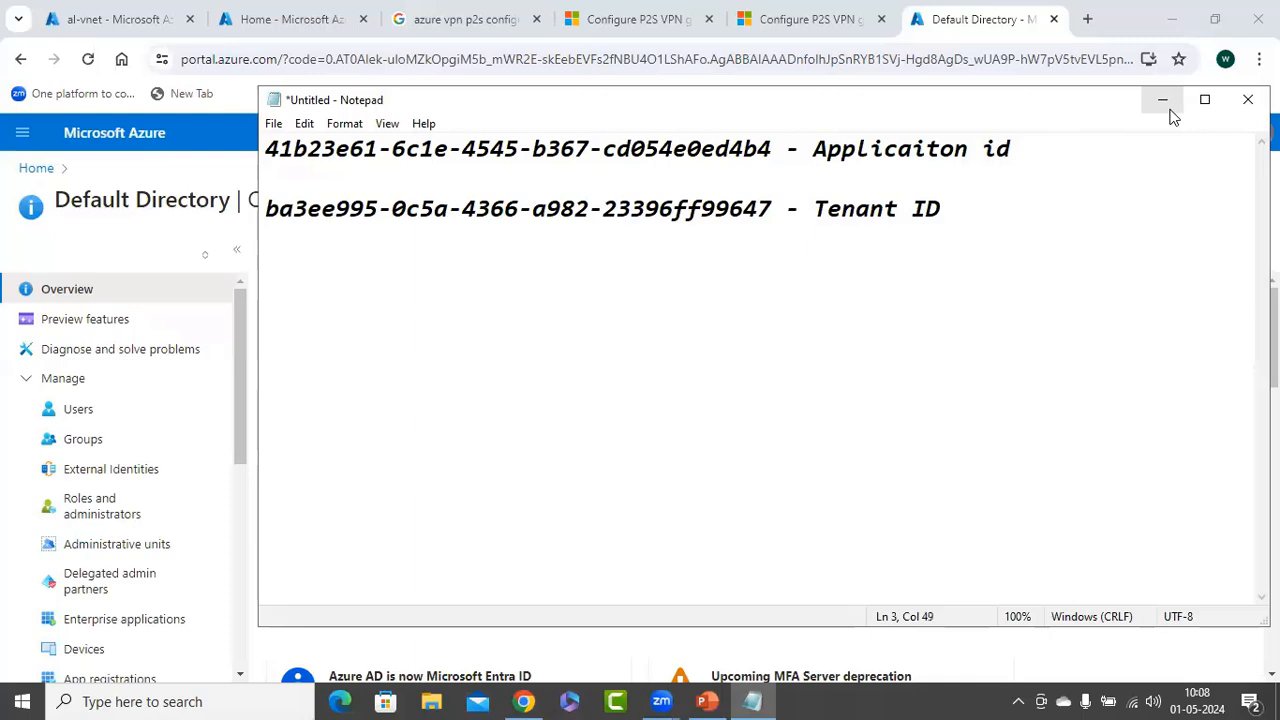
{"action": "left_click", "coordinate": [1168, 110]}
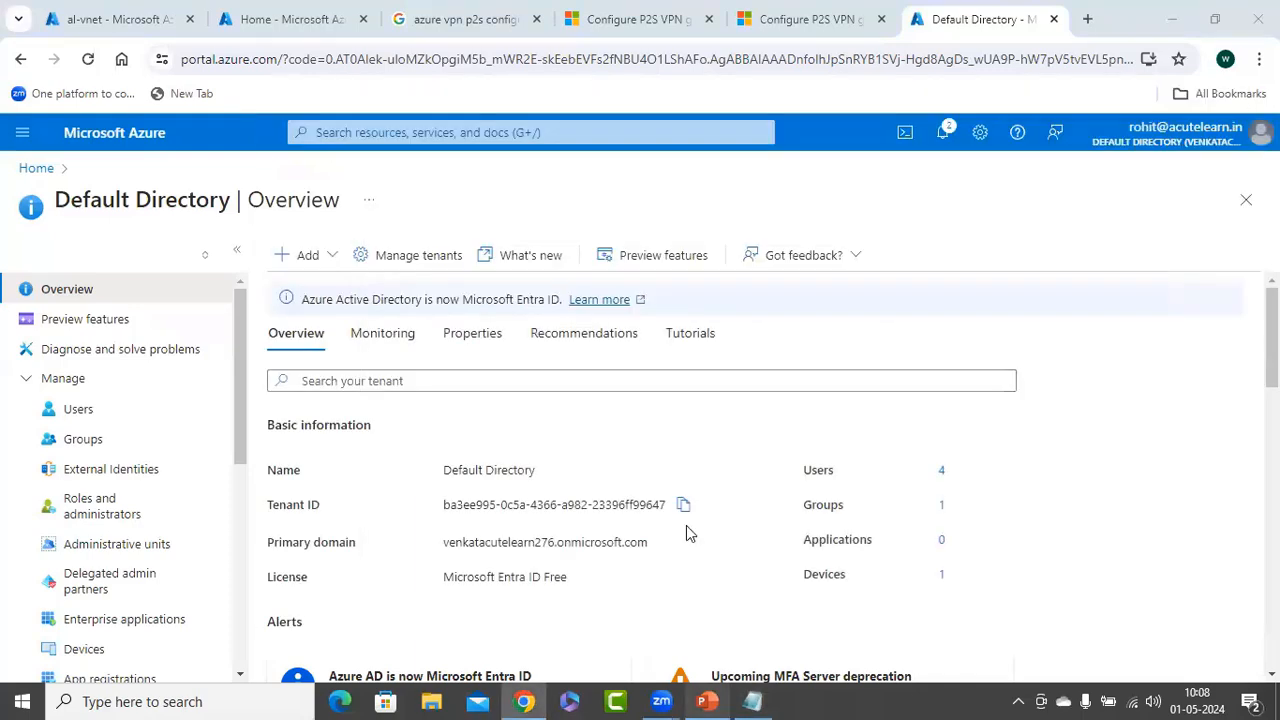
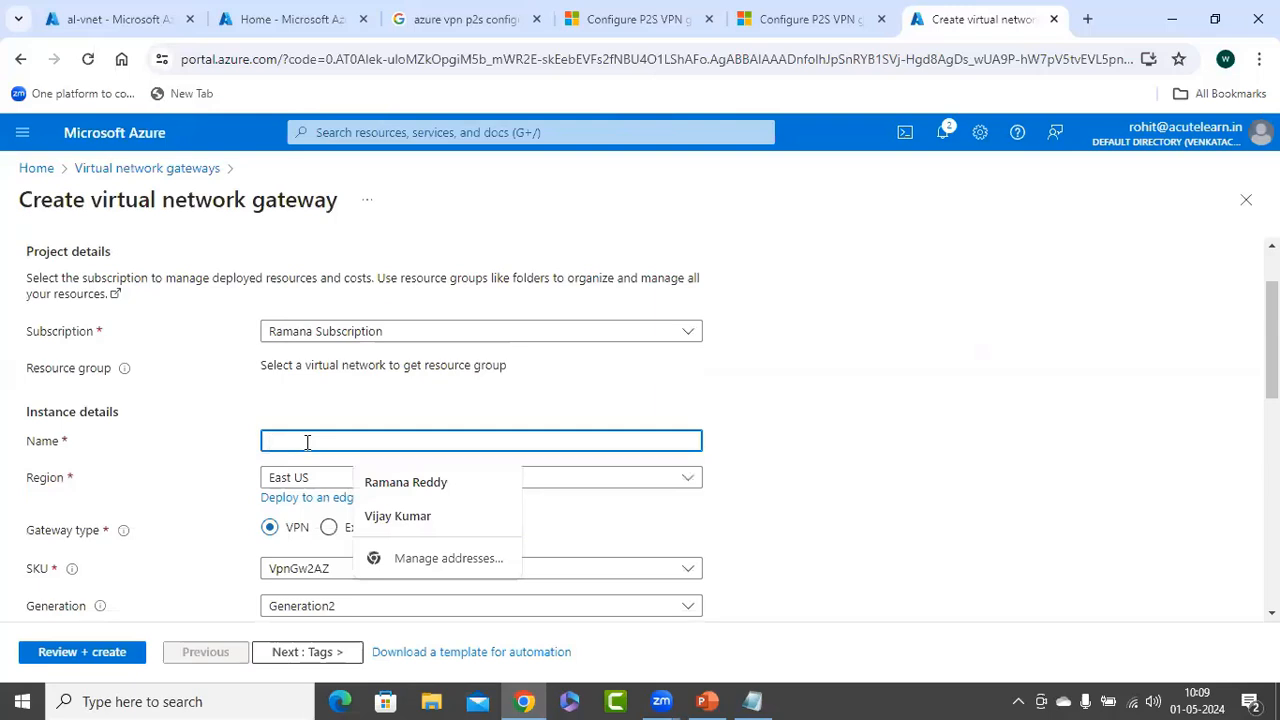
Name the gateway al-vng, set its region to South India, and attach it to al-vnet
{"action": "type", "text": "al-v"}
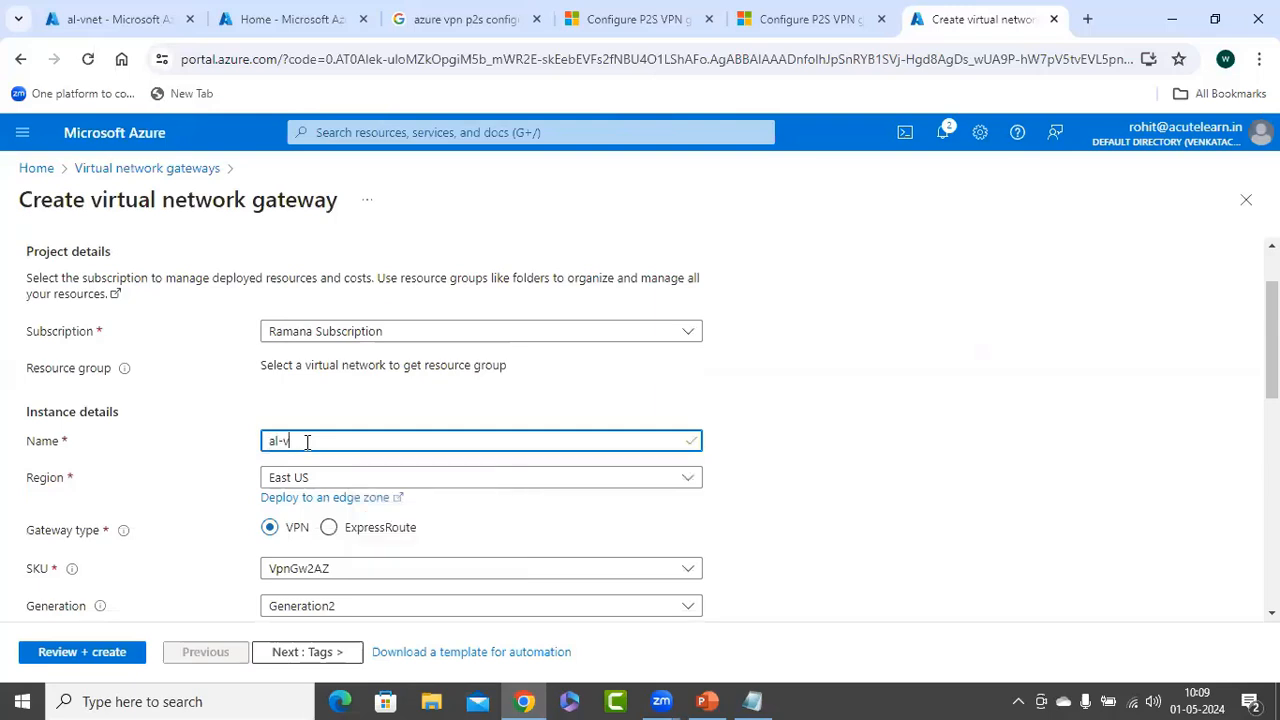
{"action": "type", "text": "ng"}
{"action": "key", "text": "Tab"}
{"action": "key", "text": "Return"}
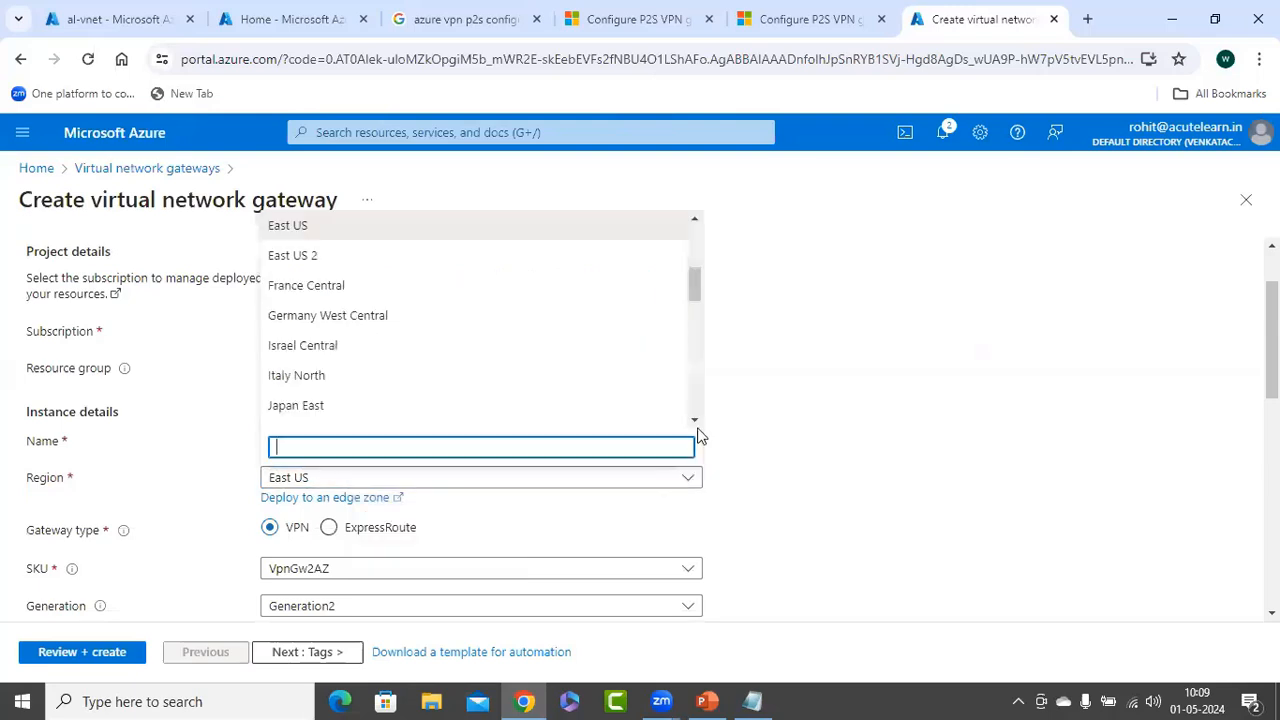
{"action": "left_click_drag", "start_coordinate": [696, 287], "coordinate": [698, 355]}
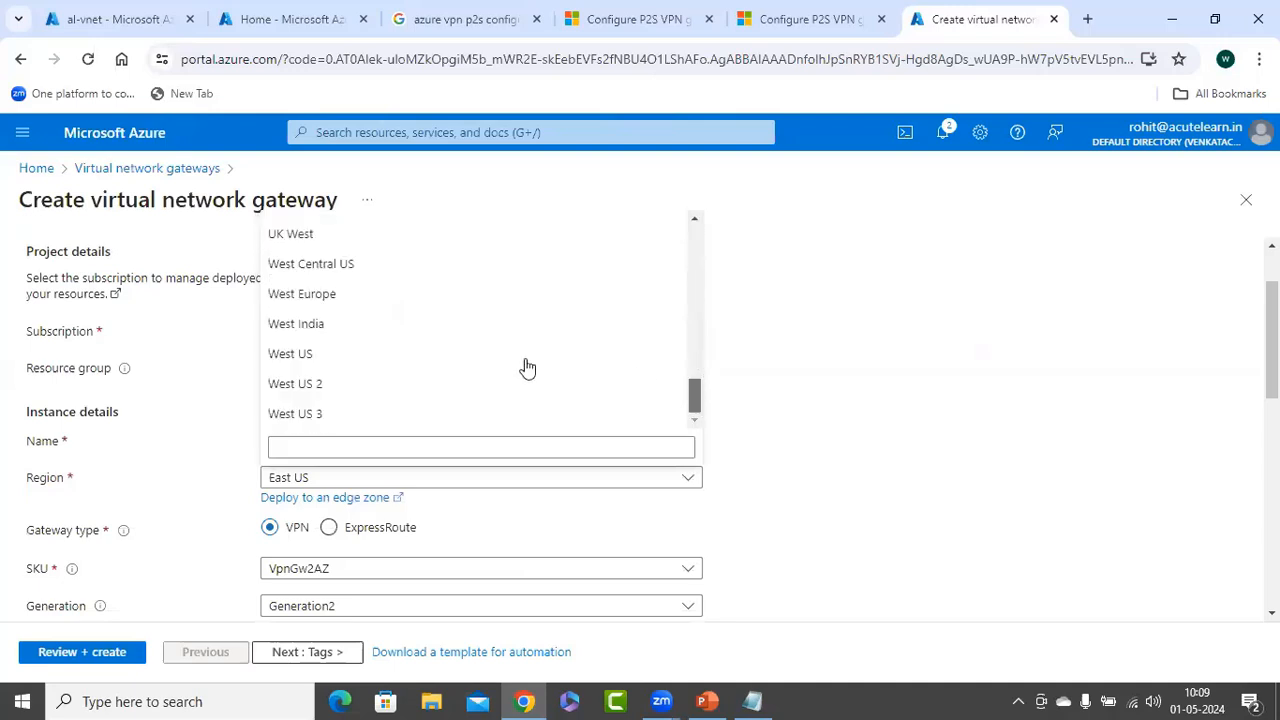
{"action": "scroll", "coordinate": [391, 366], "scroll_direction": "up", "scroll_amount": 4}
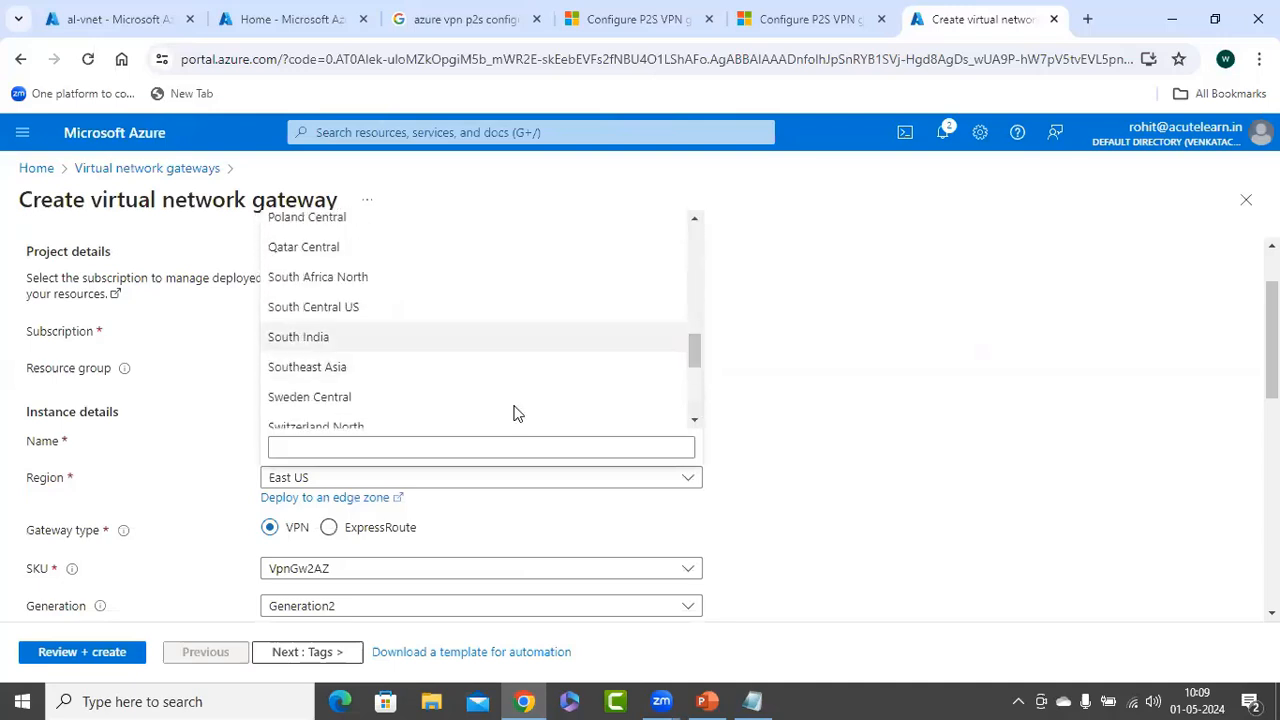
{"action": "left_click", "coordinate": [320, 337]}
{"action": "scroll", "coordinate": [250, 280], "scroll_direction": "down", "scroll_amount": 3}
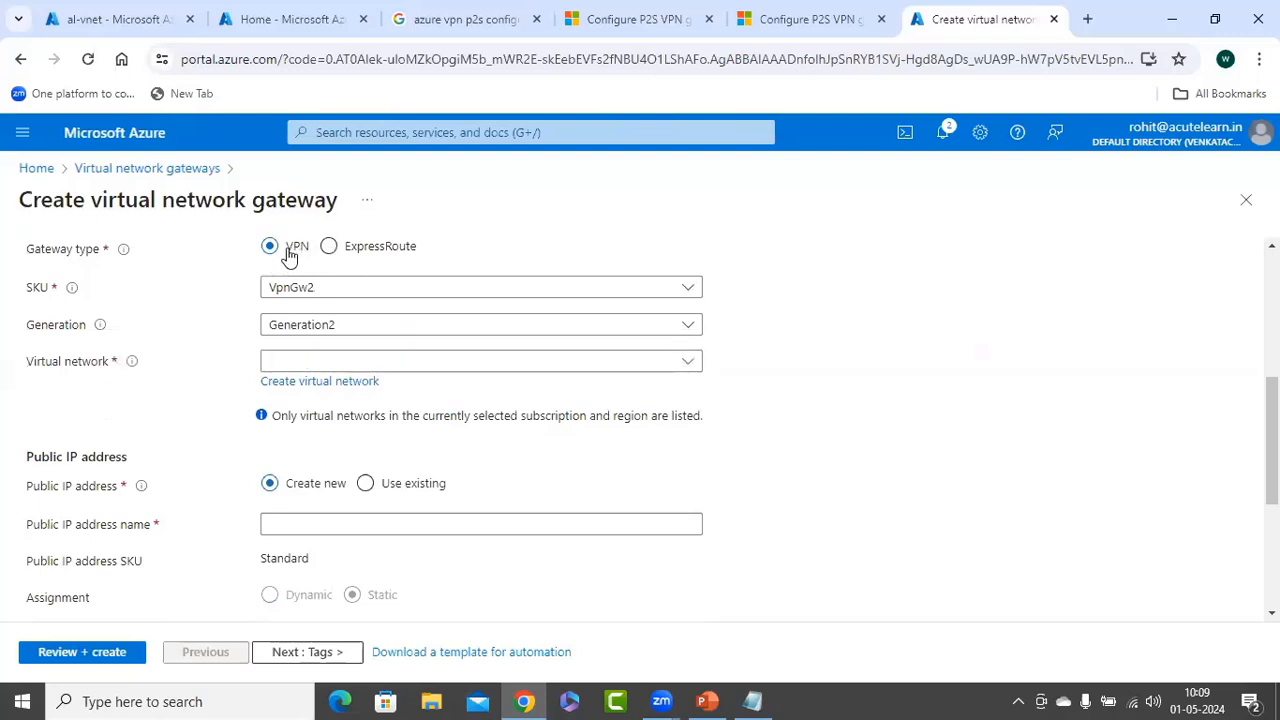
{"action": "left_click", "coordinate": [331, 364]}
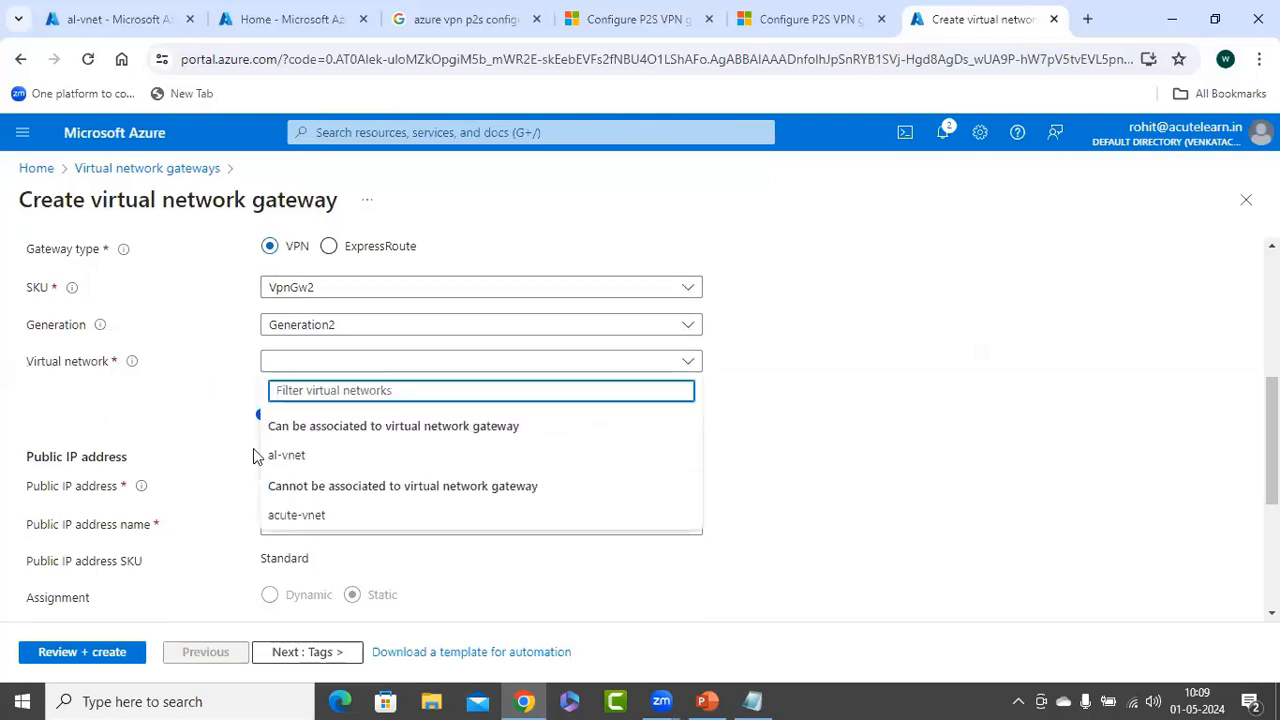
{"action": "left_click", "coordinate": [257, 455]}
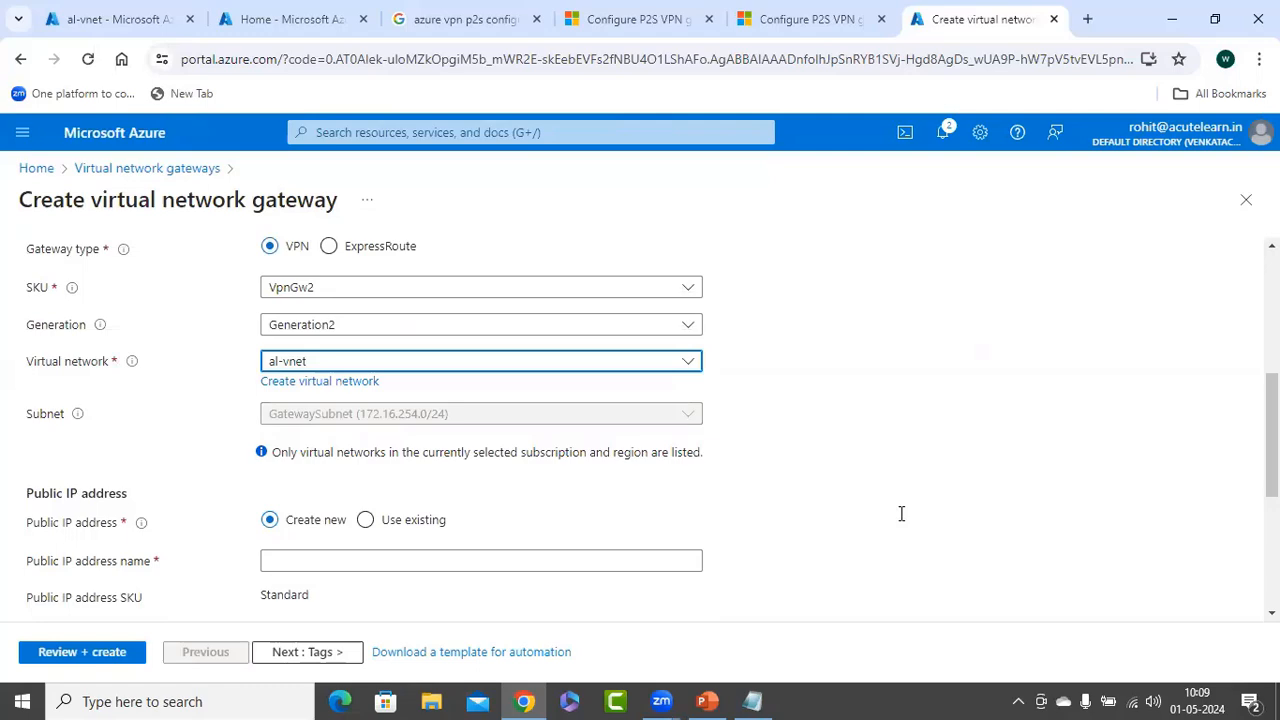
{"action": "key", "text": "alt+Tab"}
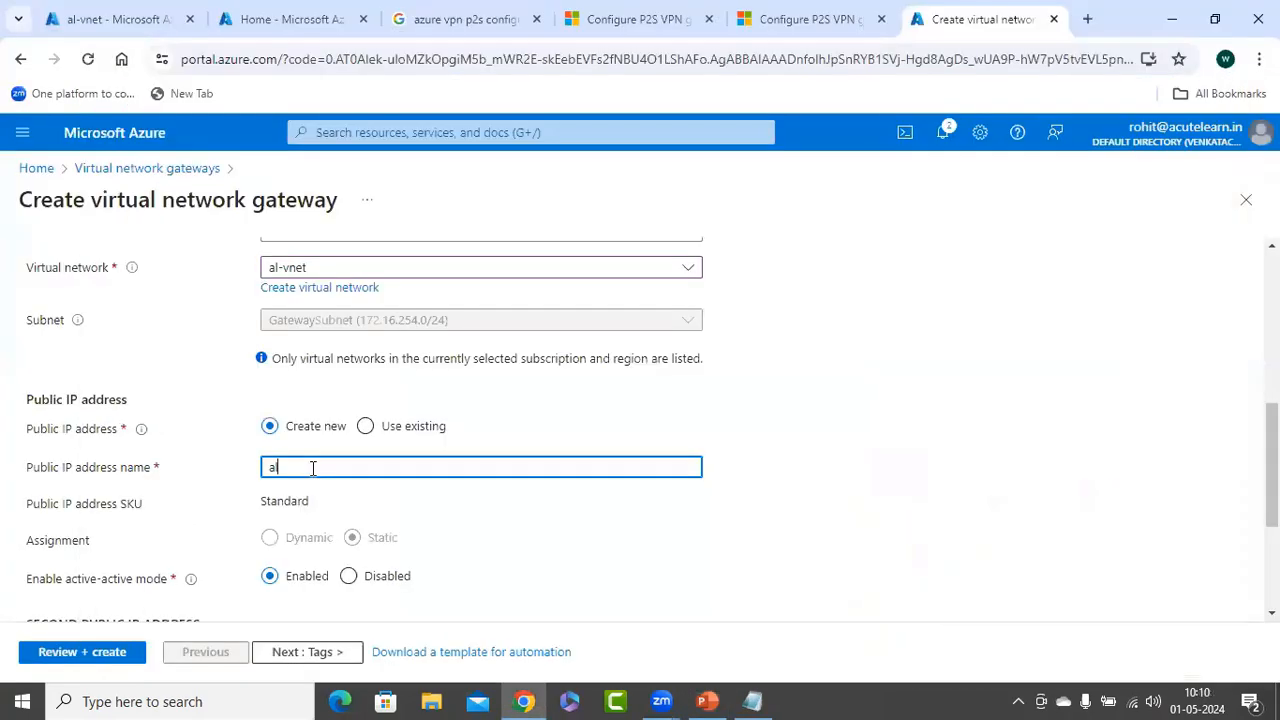
Name the public IP alvpn-vng-pip, disable active-active mode, and proceed through Tags to Review + create
{"action": "type", "text": "vpn-vng-pip"}
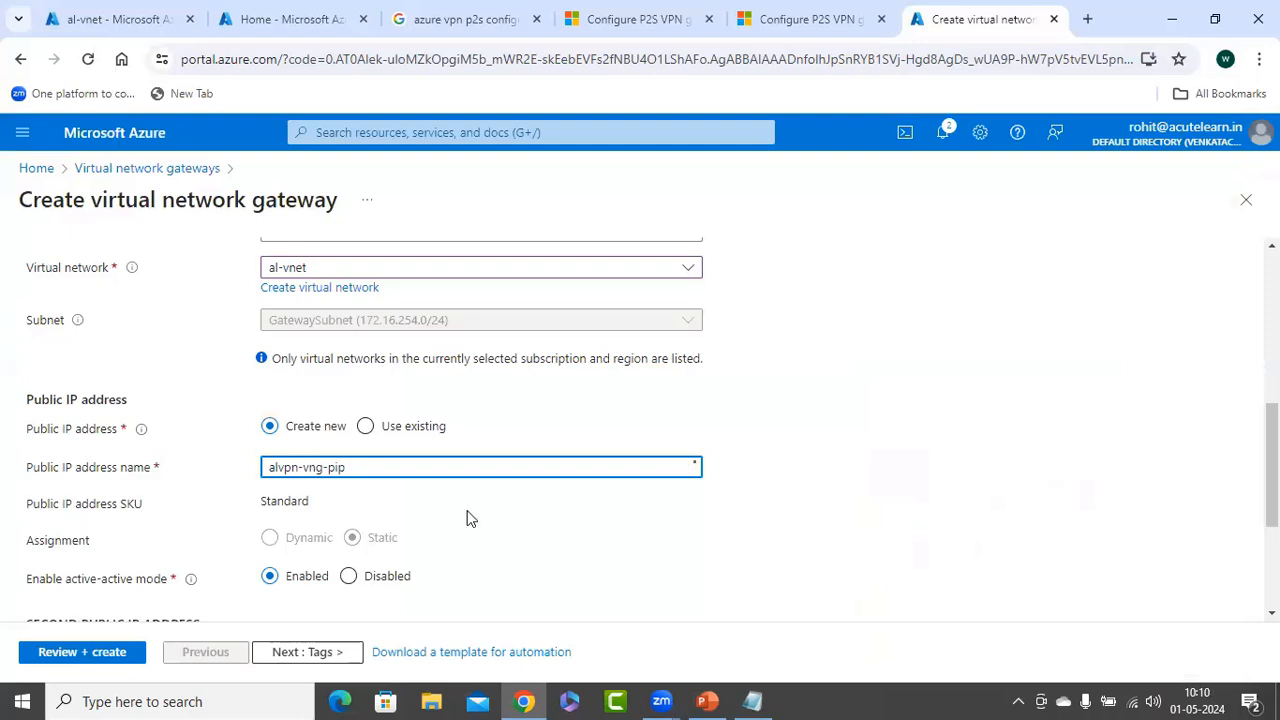
{"action": "scroll", "coordinate": [469, 517], "scroll_direction": "down", "scroll_amount": 2}
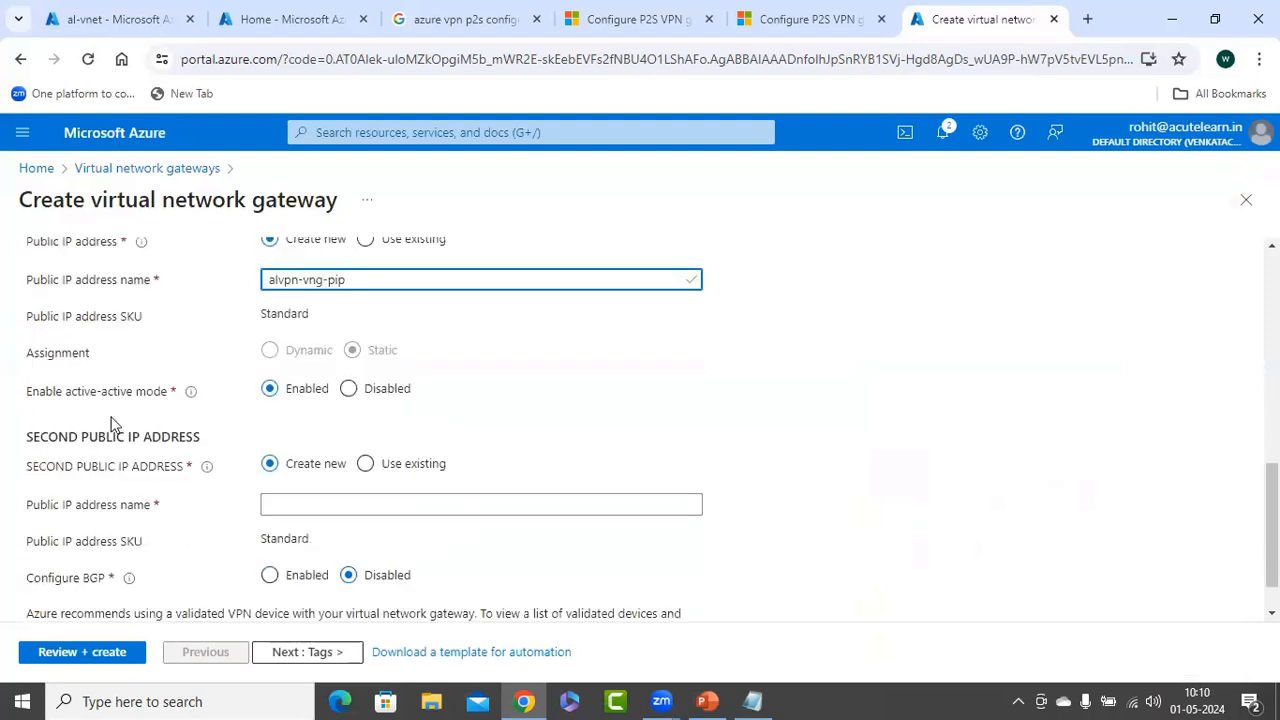
{"action": "left_click", "coordinate": [349, 390]}
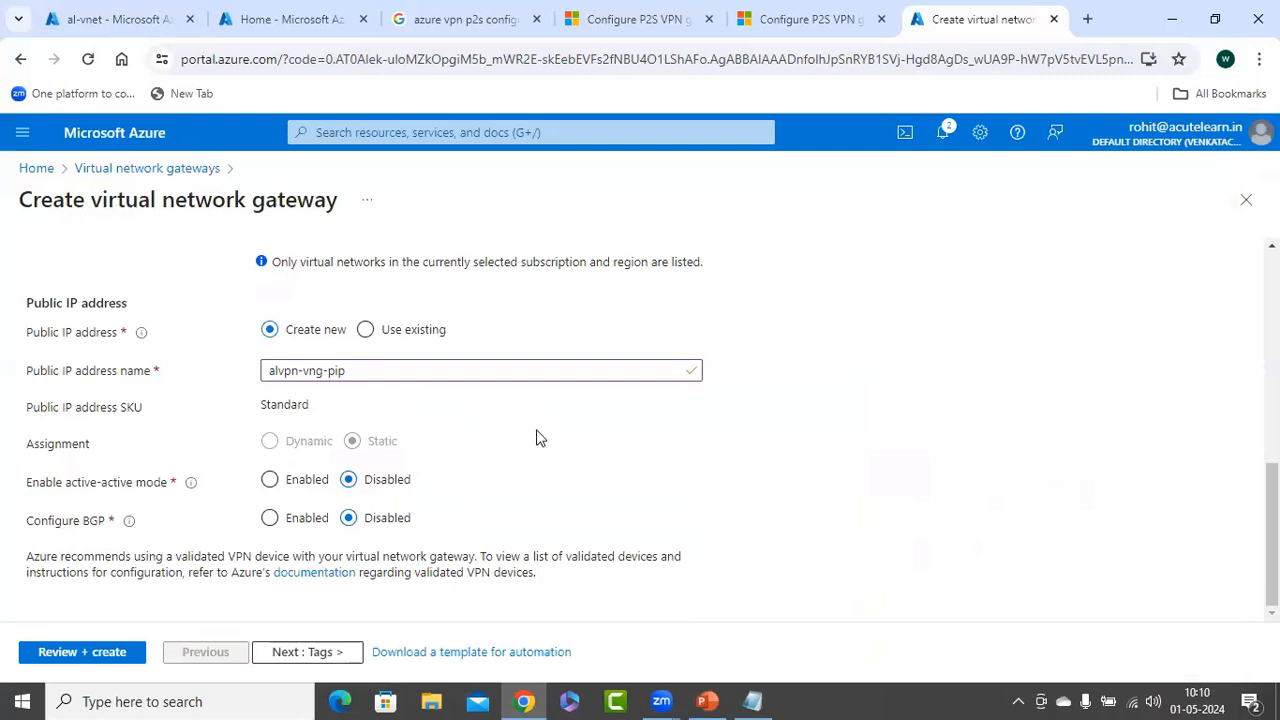
{"action": "scroll", "coordinate": [536, 437], "scroll_direction": "up", "scroll_amount": 6}
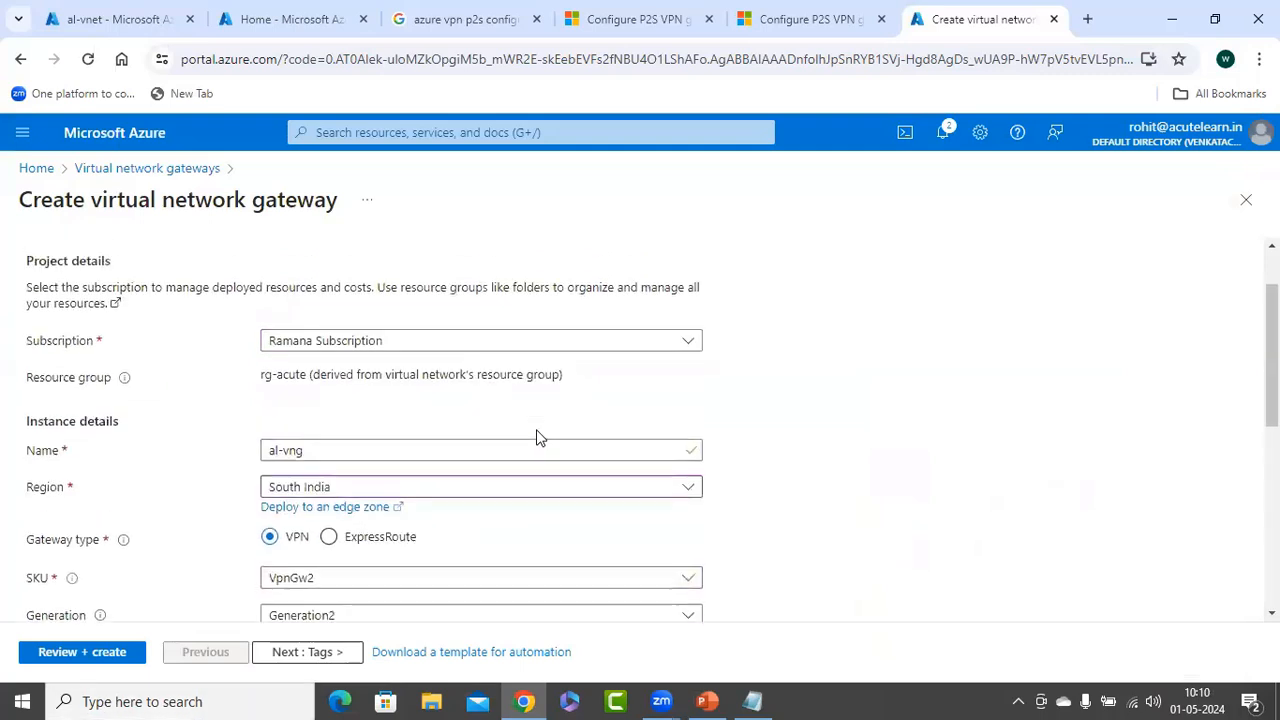
{"action": "scroll", "coordinate": [536, 437], "scroll_direction": "up", "scroll_amount": 1}
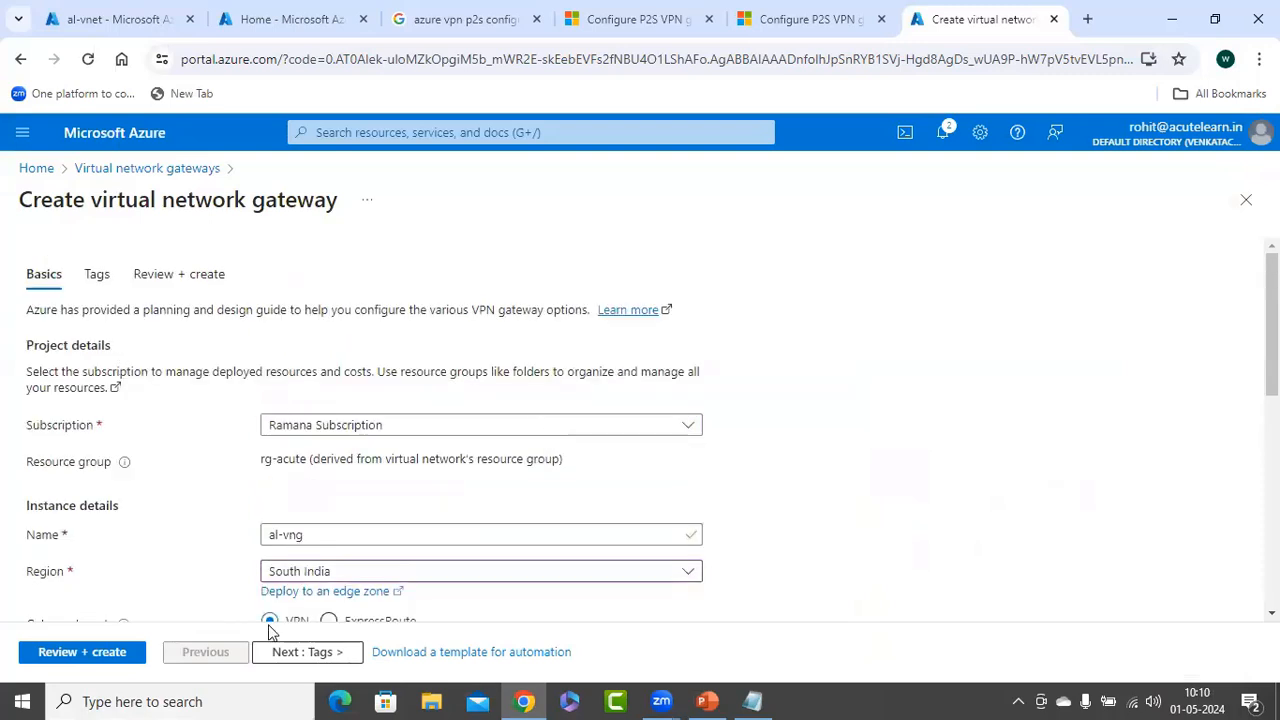
{"action": "left_click", "coordinate": [280, 652]}
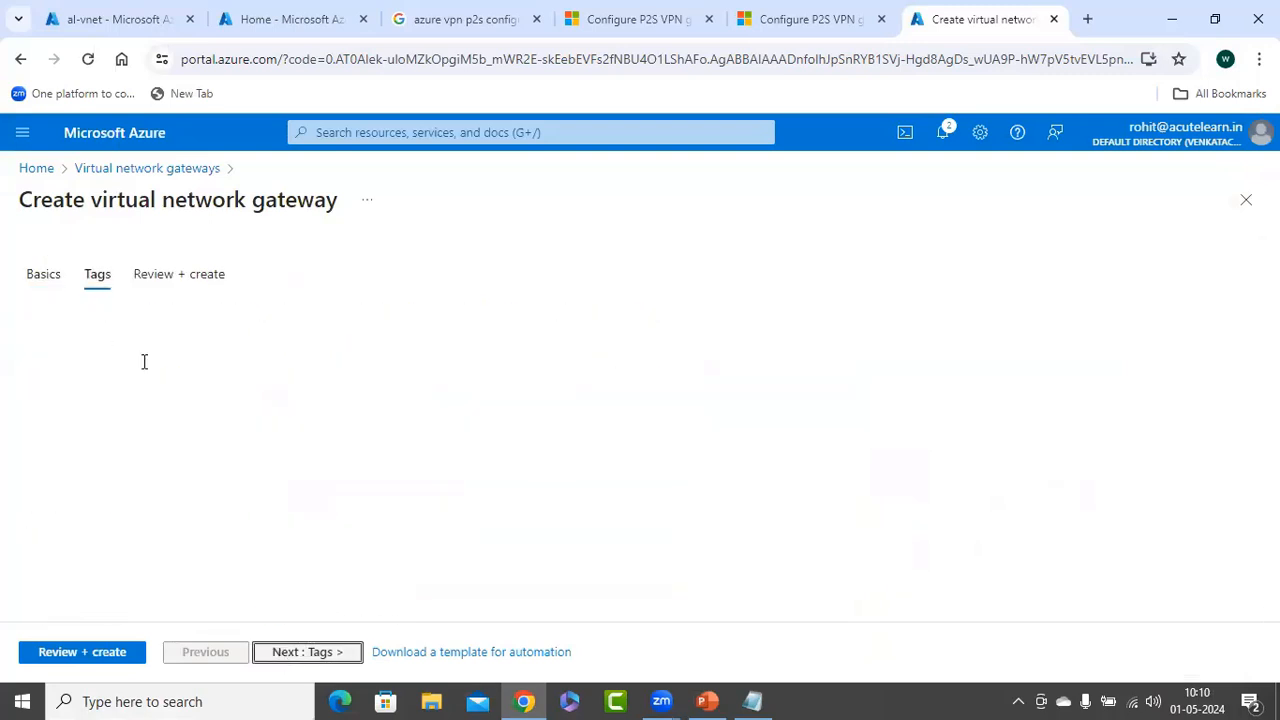
{"action": "left_click", "coordinate": [145, 640]}
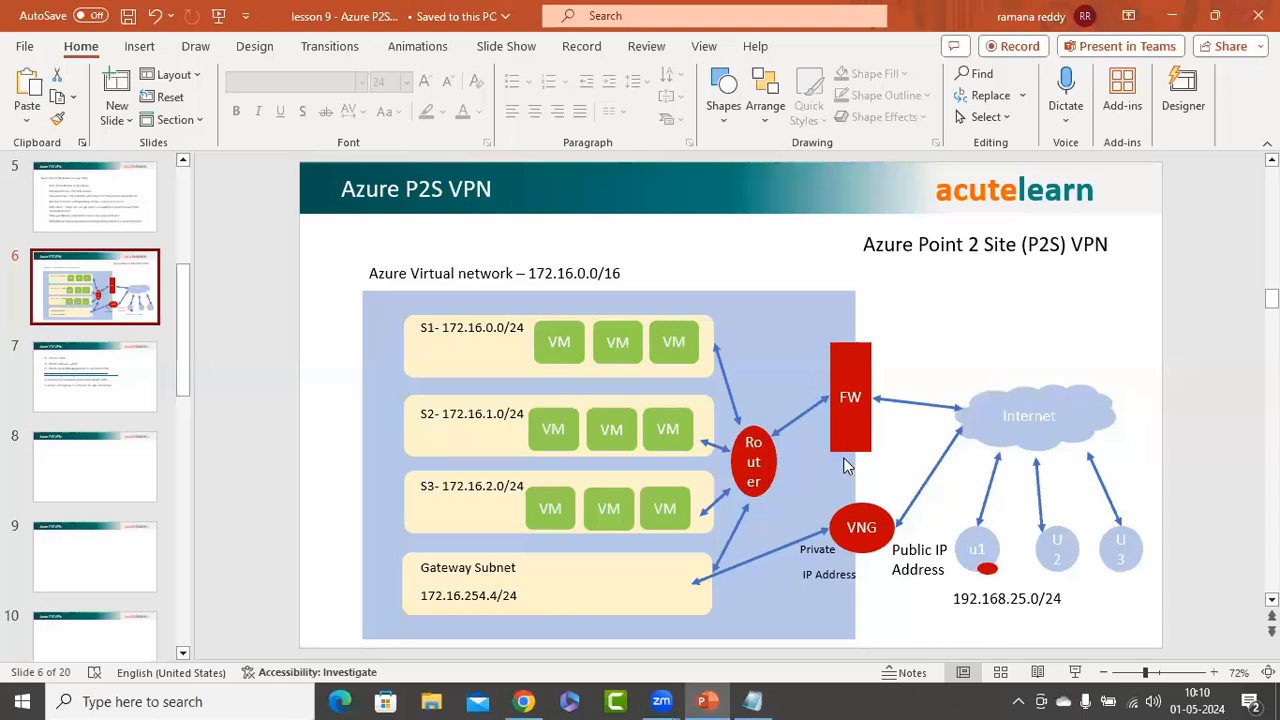
Add '6) Deploy VNG to the virtual network' and '7) Configure VNG' below step 5 on slide 7
{"action": "scroll", "coordinate": [845, 462], "scroll_direction": "down", "scroll_amount": 1}
{"action": "left_click", "coordinate": [848, 465]}
{"action": "key", "text": "Return"}
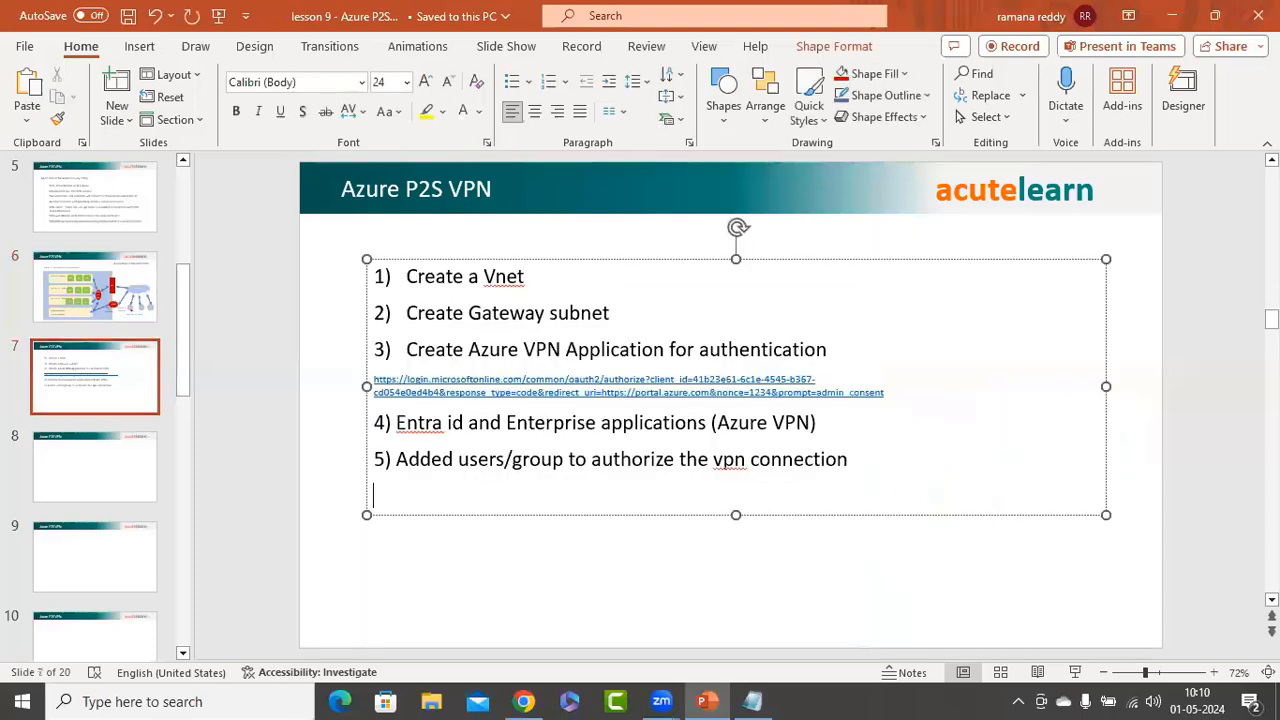
{"action": "type", "text": "6) Deploy "}
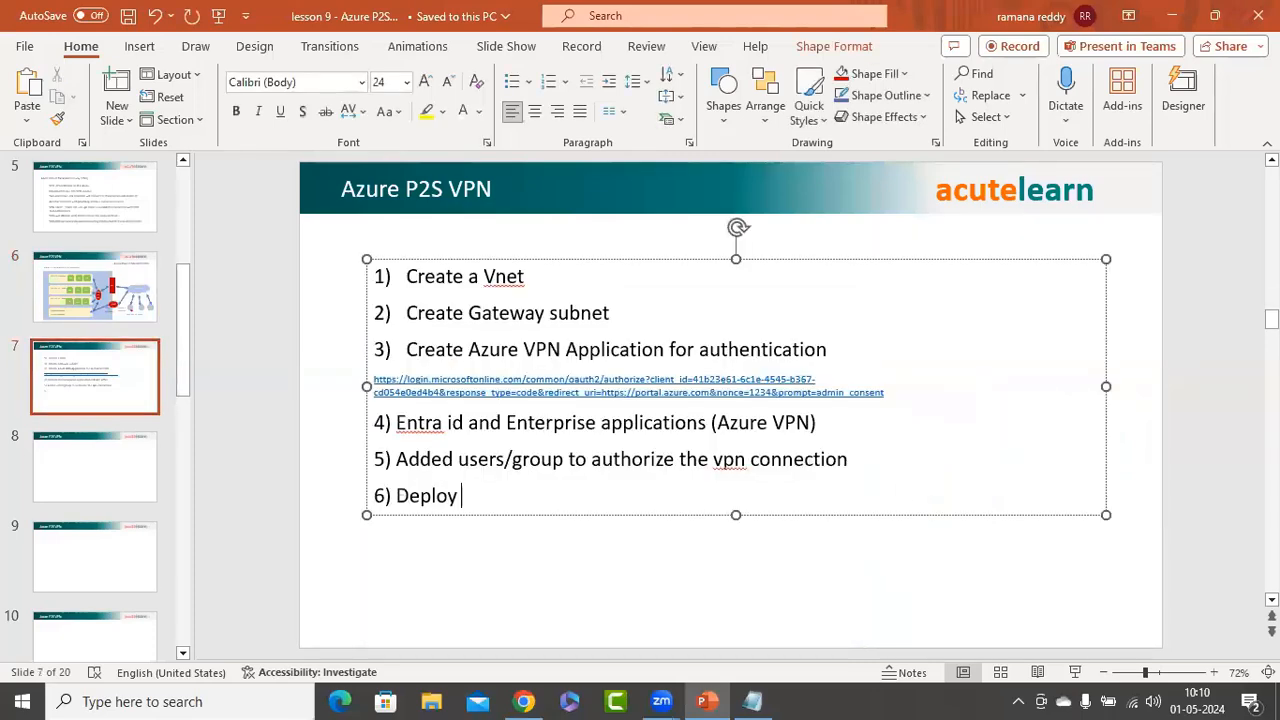
{"action": "type", "text": "VNG"}
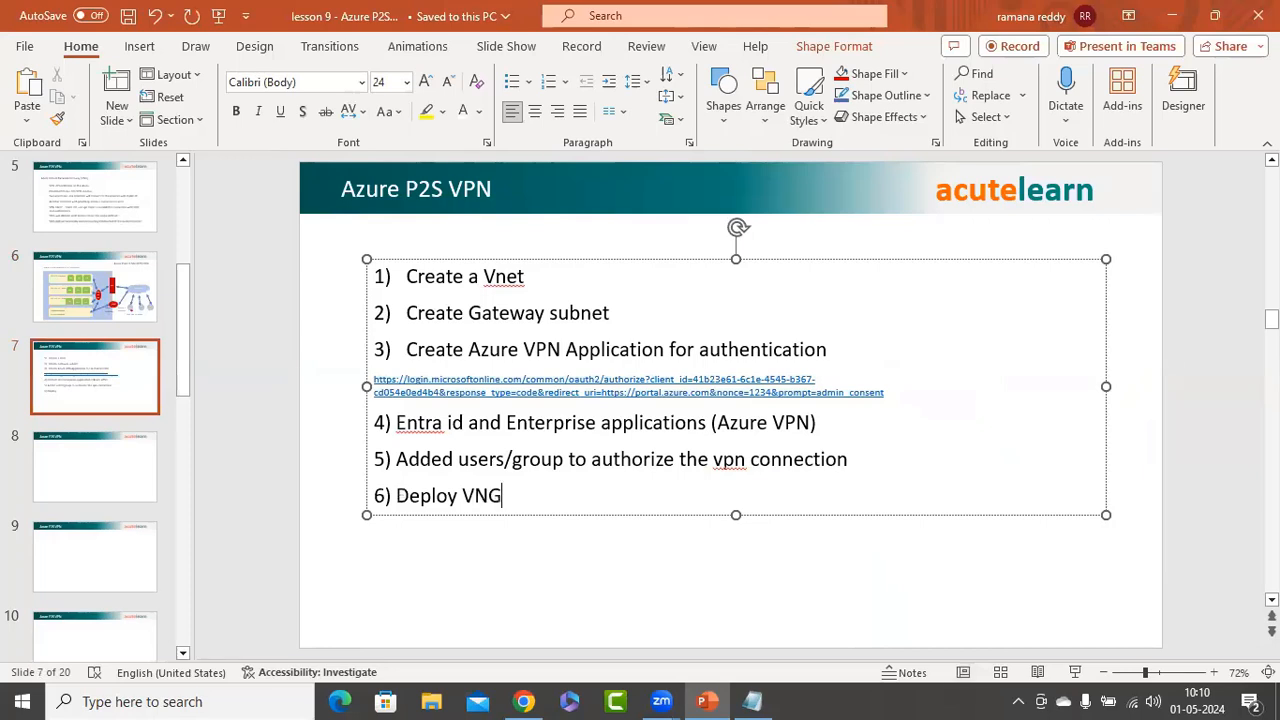
{"action": "type", "text": " to the virtual network"}
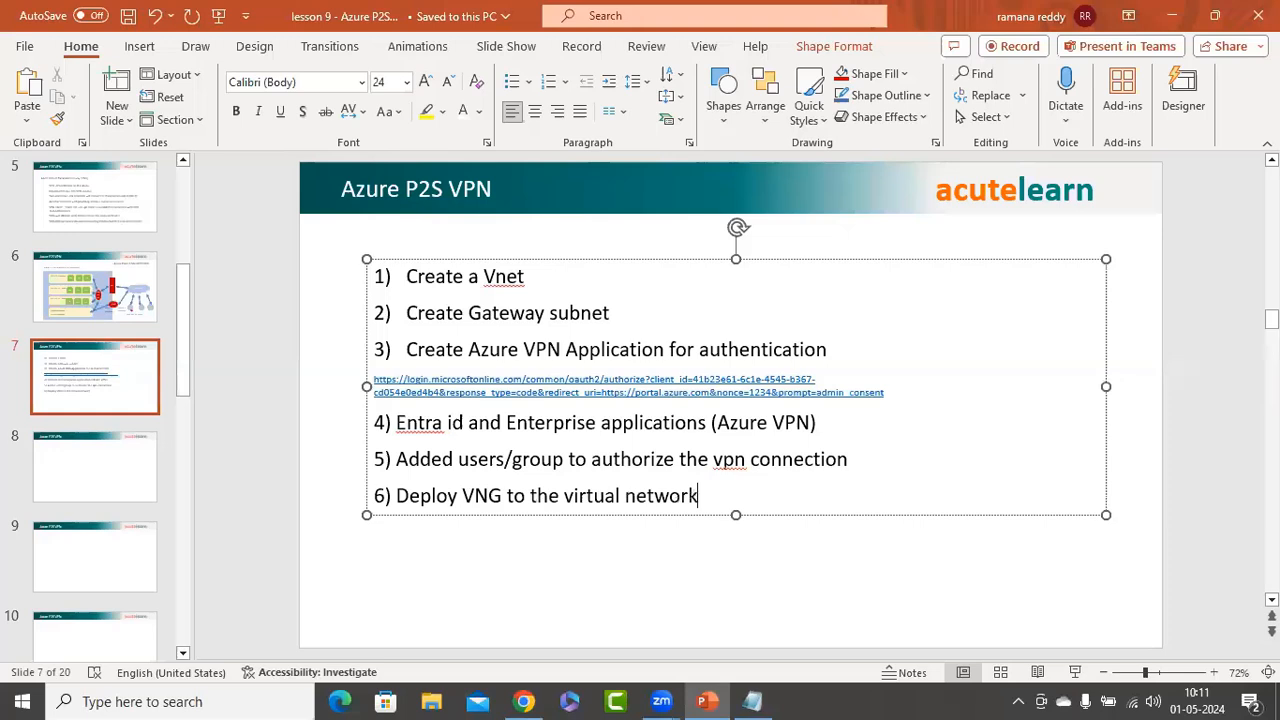
{"action": "key", "text": "Return"}
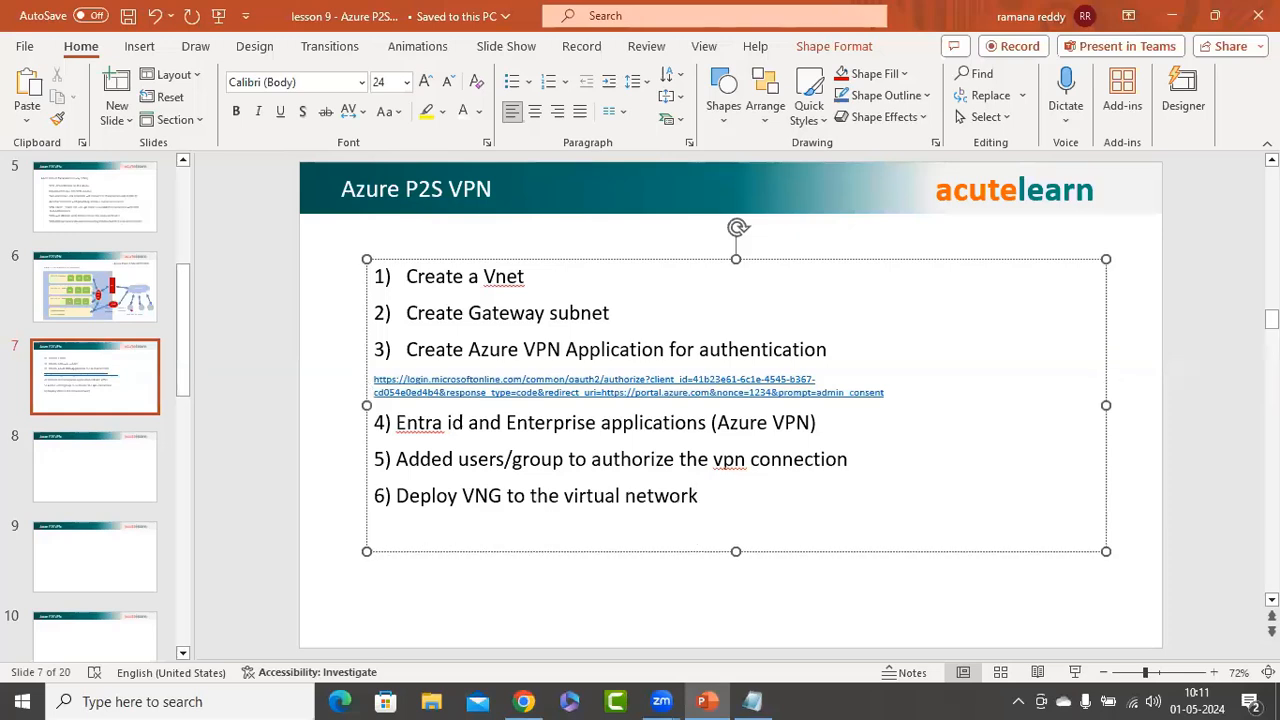
{"action": "type", "text": "7) Configure "}
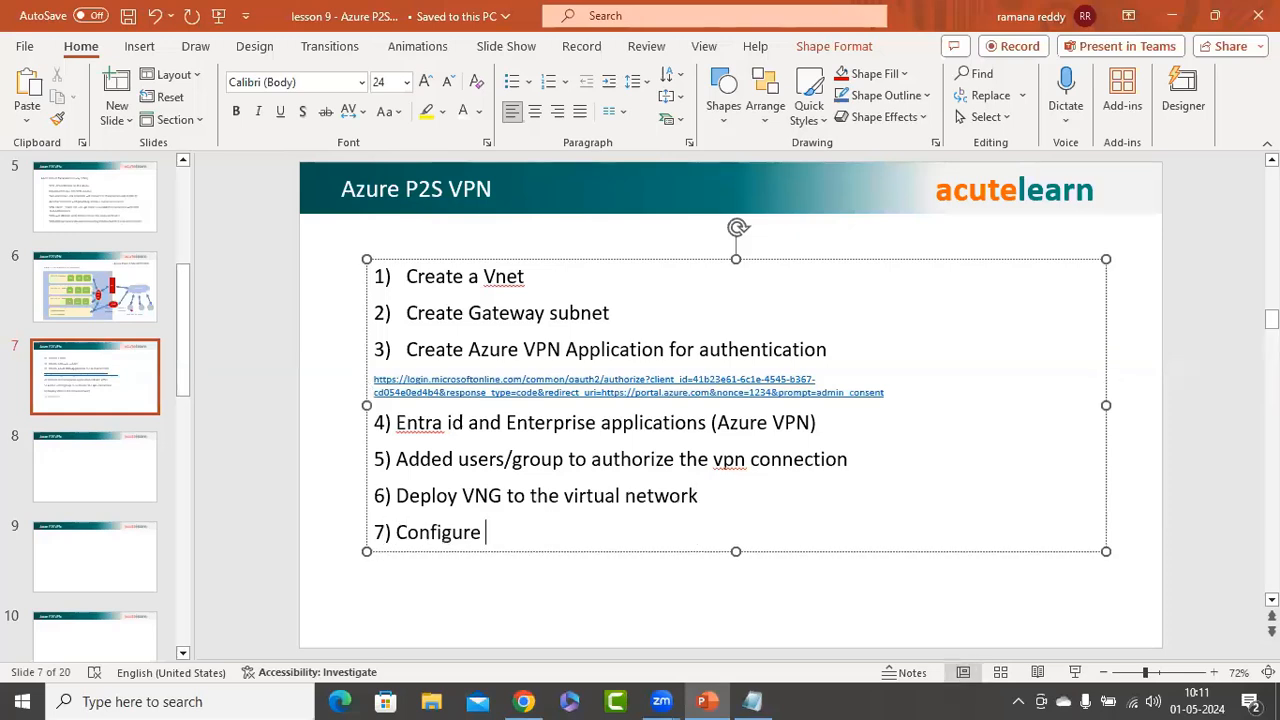
{"action": "type", "text": "VNG"}
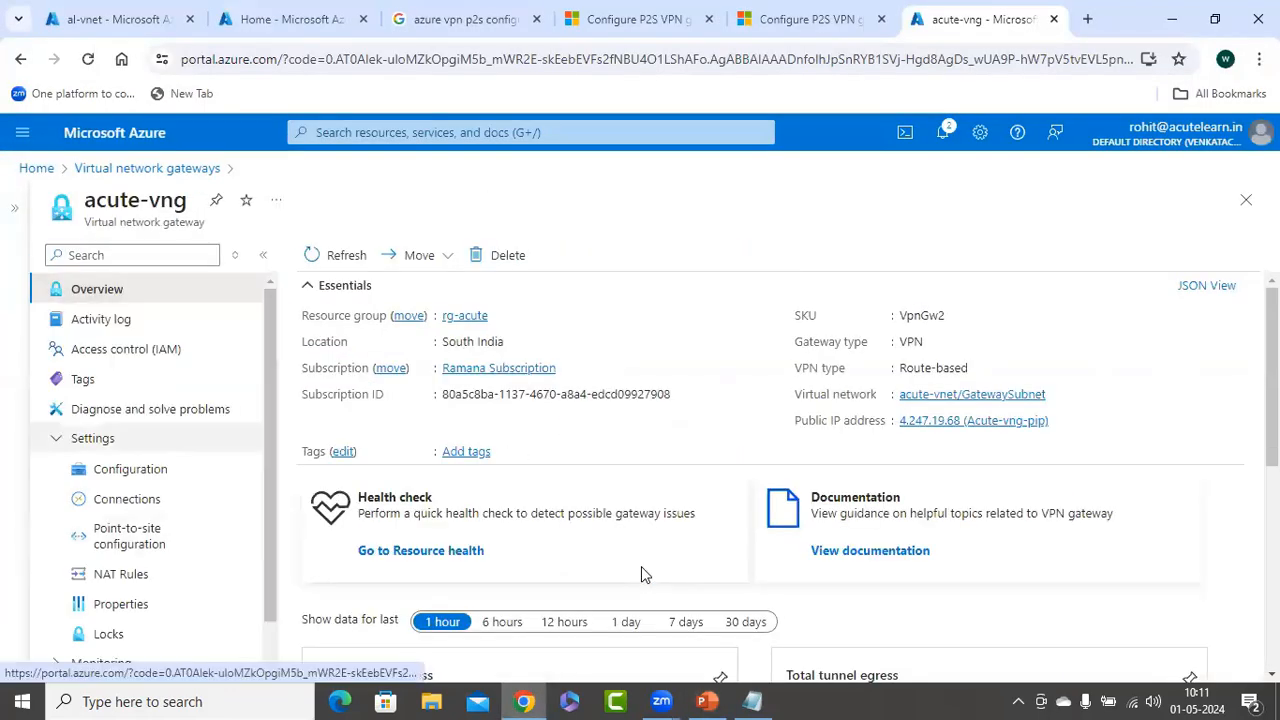
Begin acute-vng's point-to-site setup with Configure now and return to the slide 6 P2S diagram
{"action": "scroll", "coordinate": [130, 440], "scroll_direction": "down", "scroll_amount": 1}
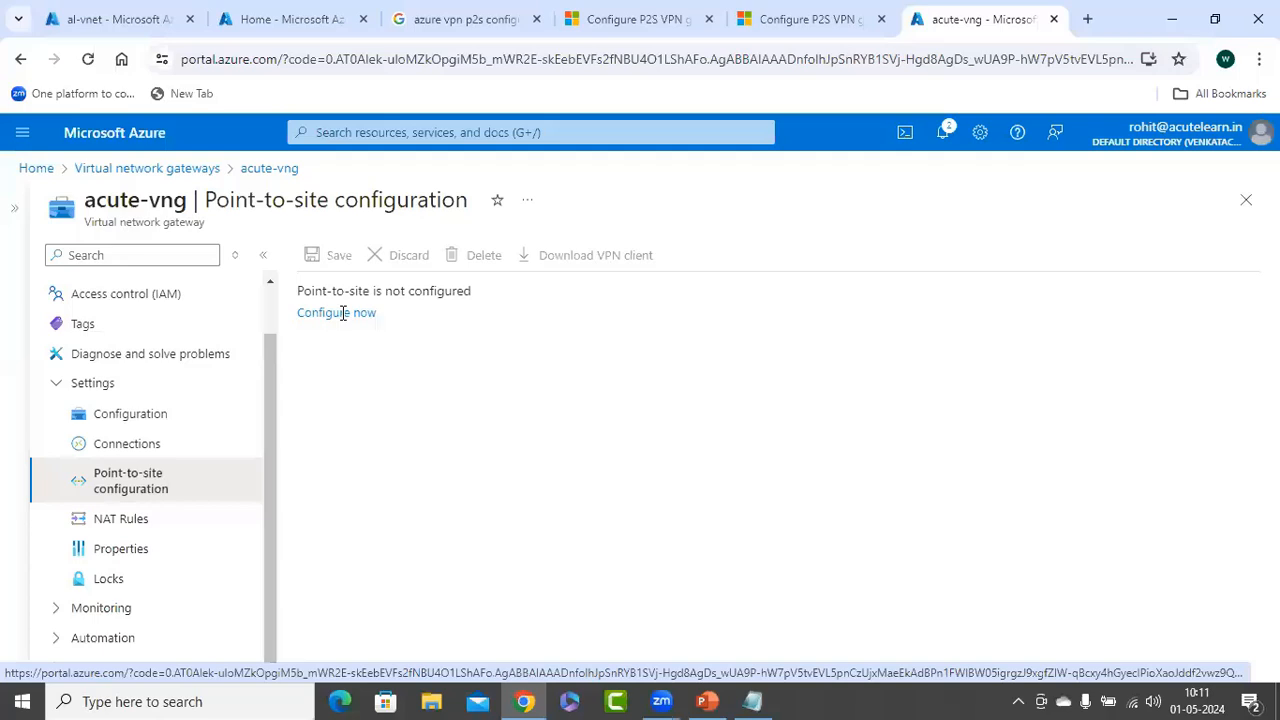
{"action": "left_click", "coordinate": [342, 313]}
{"action": "left_click", "coordinate": [342, 313]}
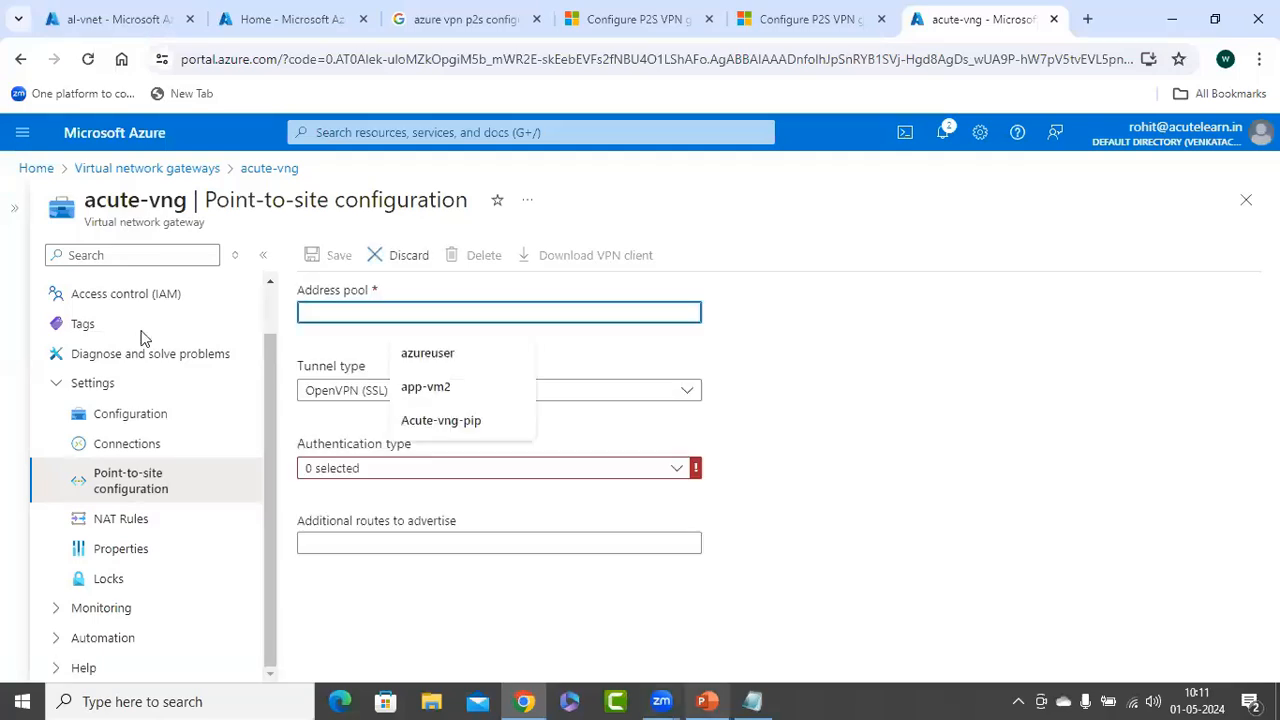
{"action": "left_click", "coordinate": [707, 701]}
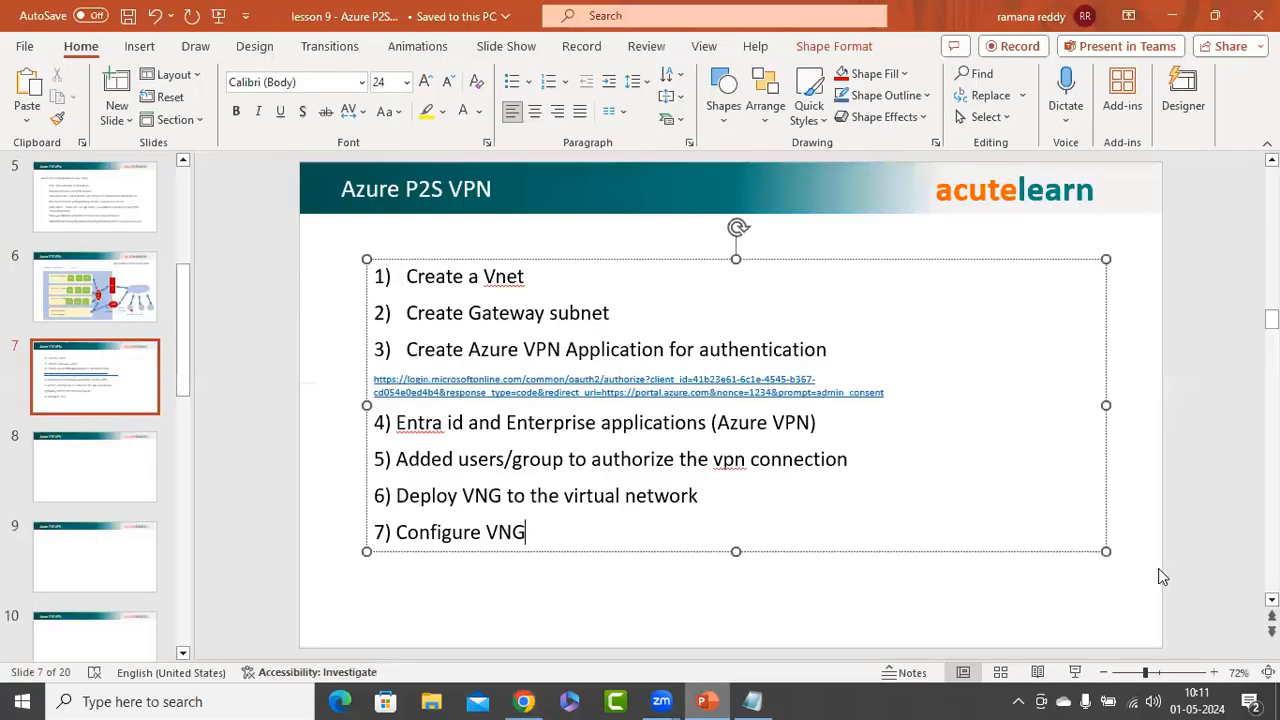
{"action": "scroll", "coordinate": [1158, 568], "scroll_direction": "up", "scroll_amount": 2}
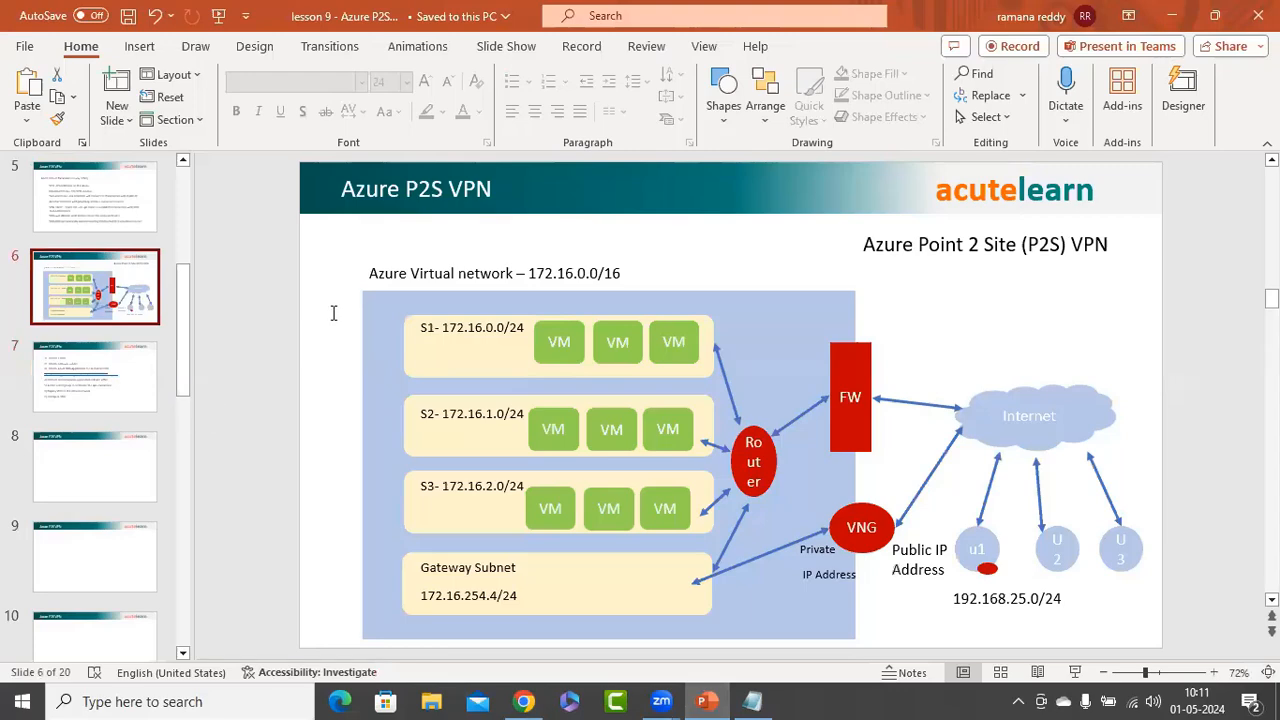
Enter 192.168.26.0/24 as the point-to-site client address pool
{"action": "key", "text": "alt+Tab"}
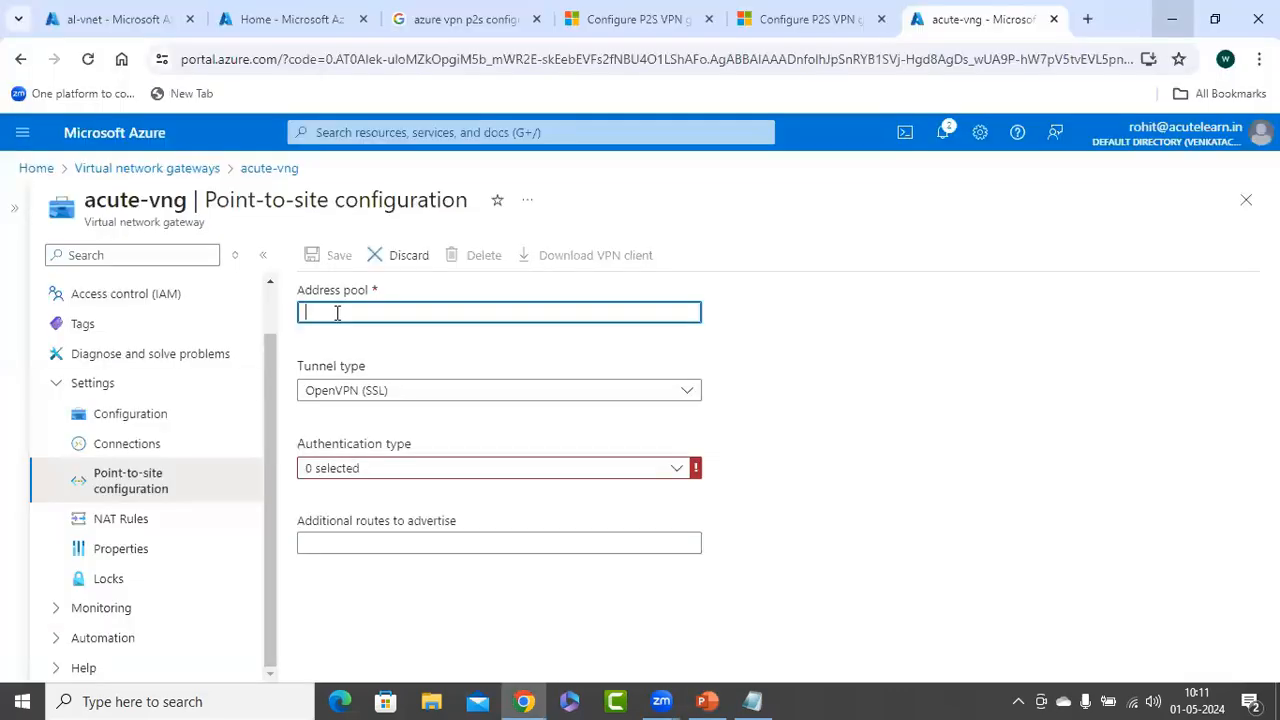
{"action": "left_click", "coordinate": [337, 313]}
{"action": "type", "text": "1"}
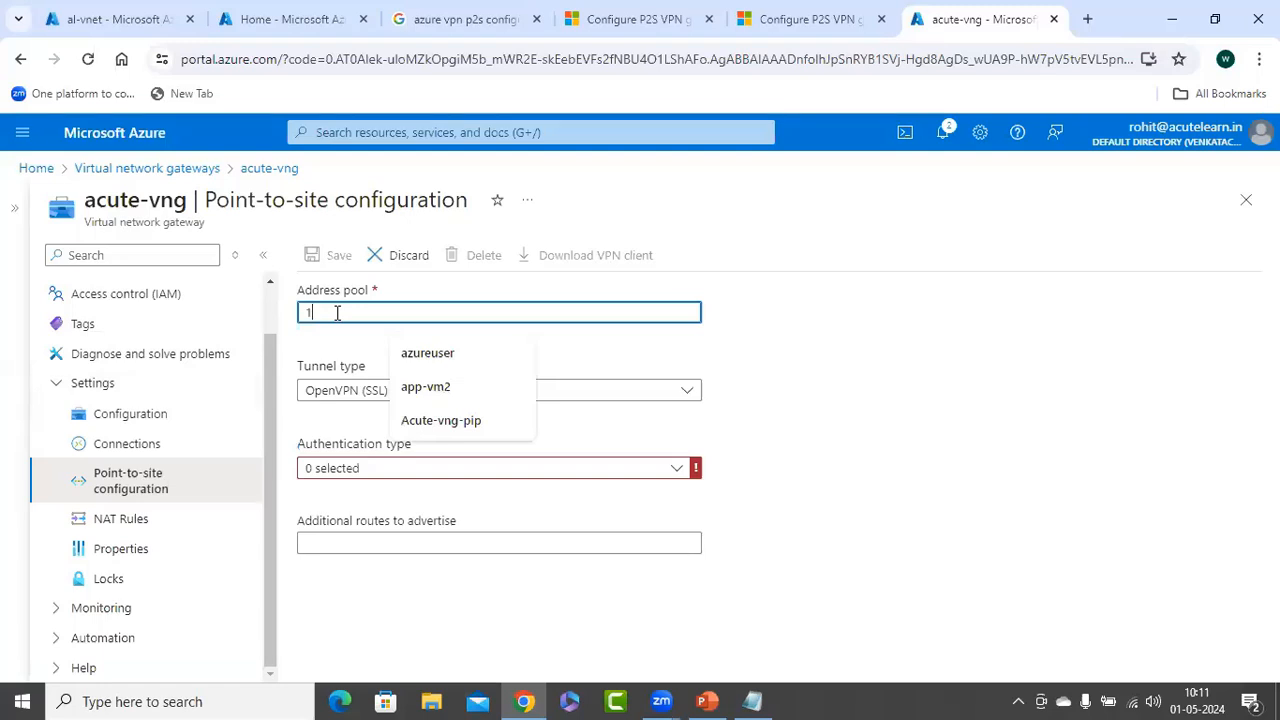
{"action": "type", "text": "92.168.2"}
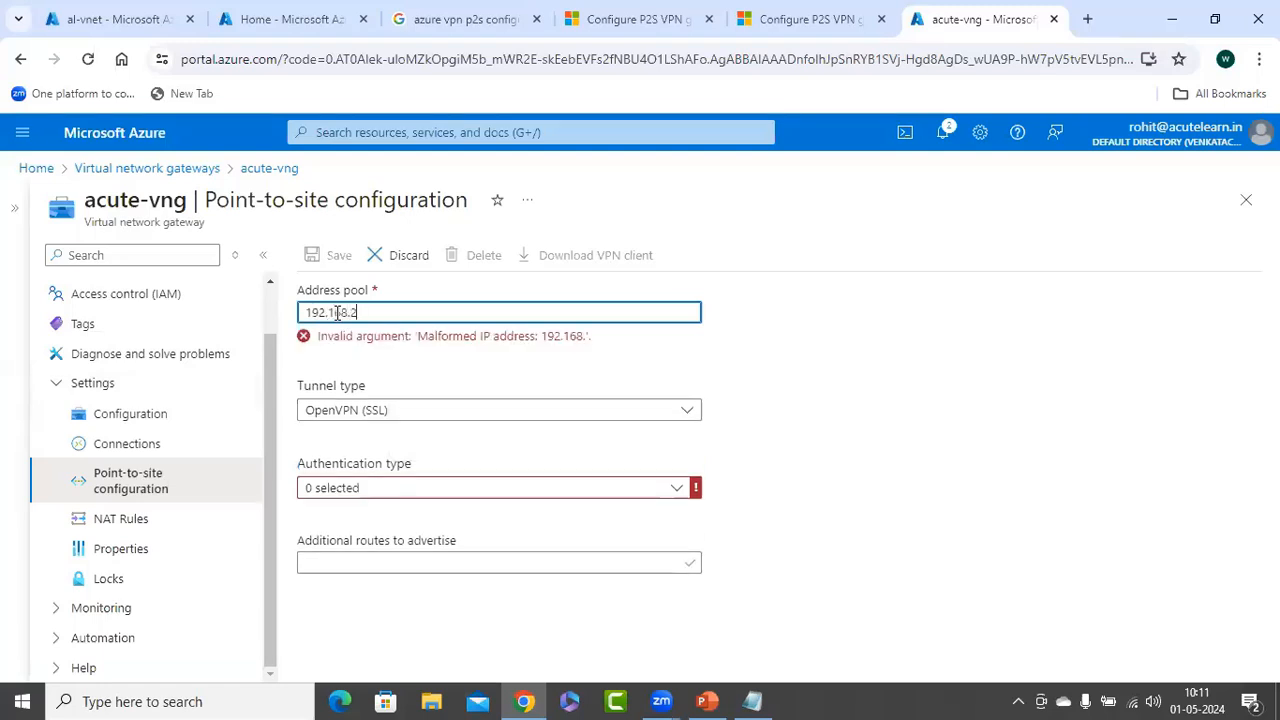
{"action": "type", "text": "6.0/24"}
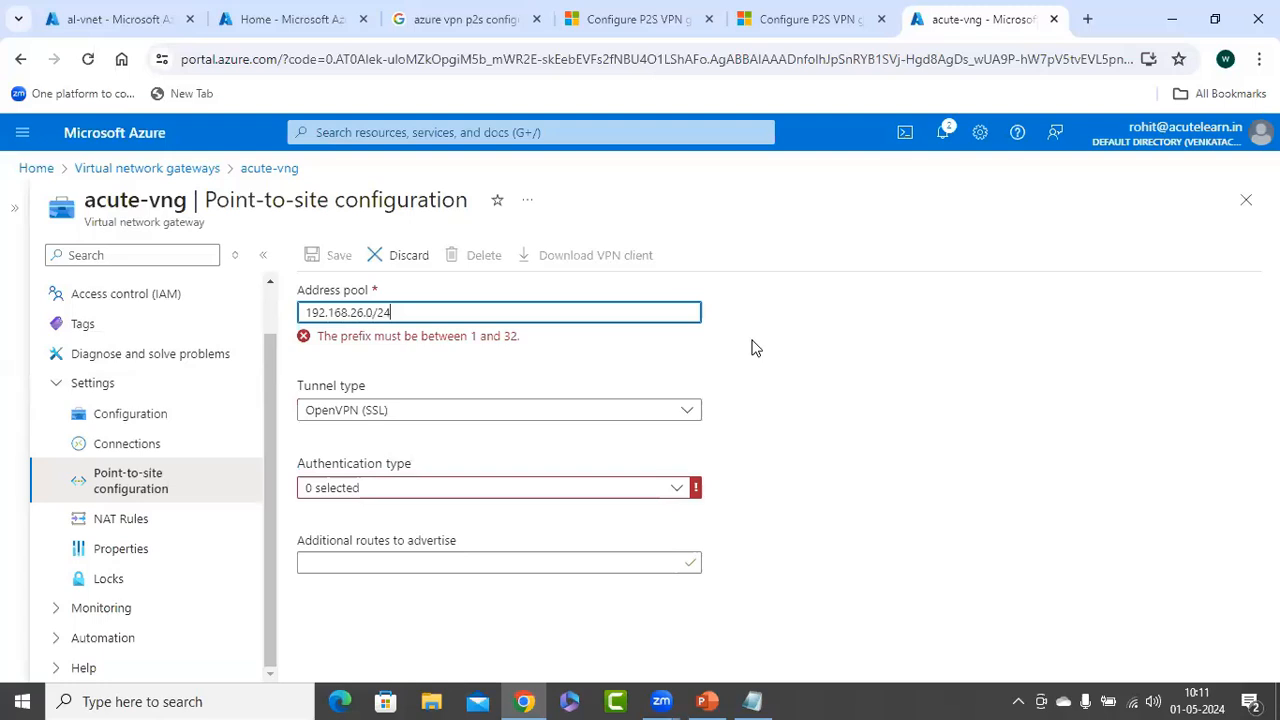
{"action": "left_click", "coordinate": [415, 408]}
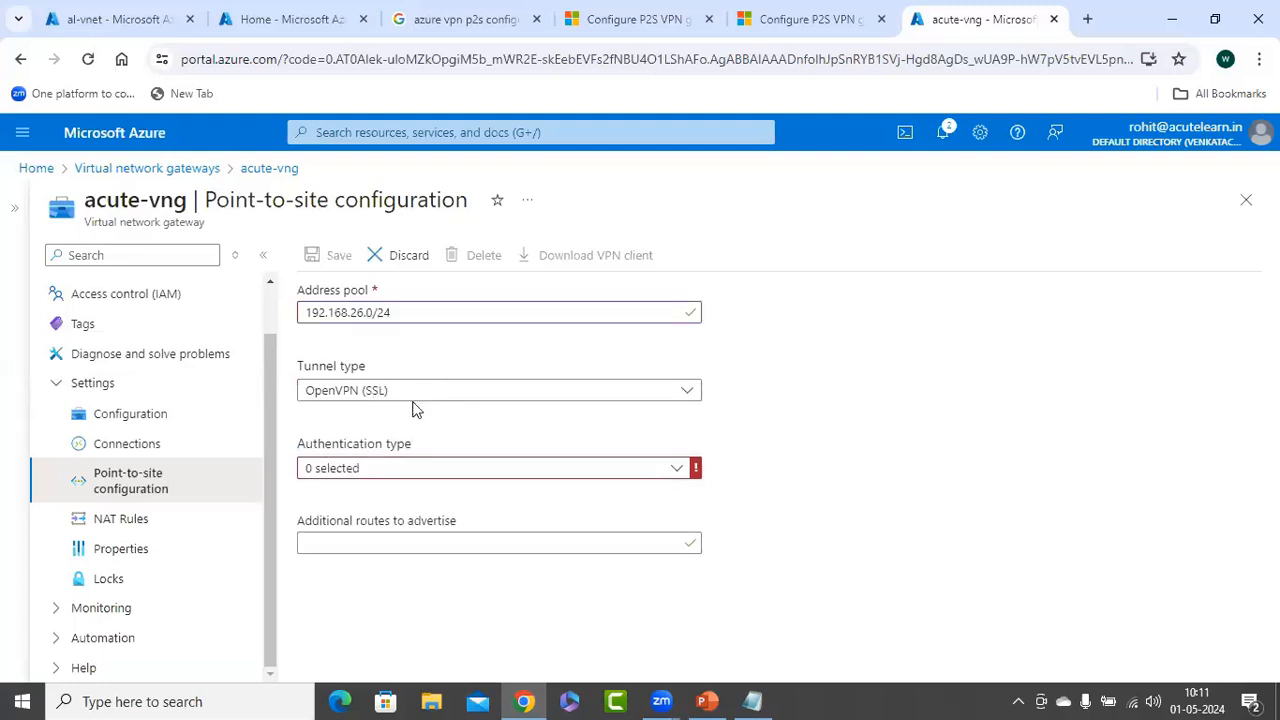
Choose Azure Active Directory authentication and copy the Tenant example login URL
{"action": "left_click", "coordinate": [360, 476]}
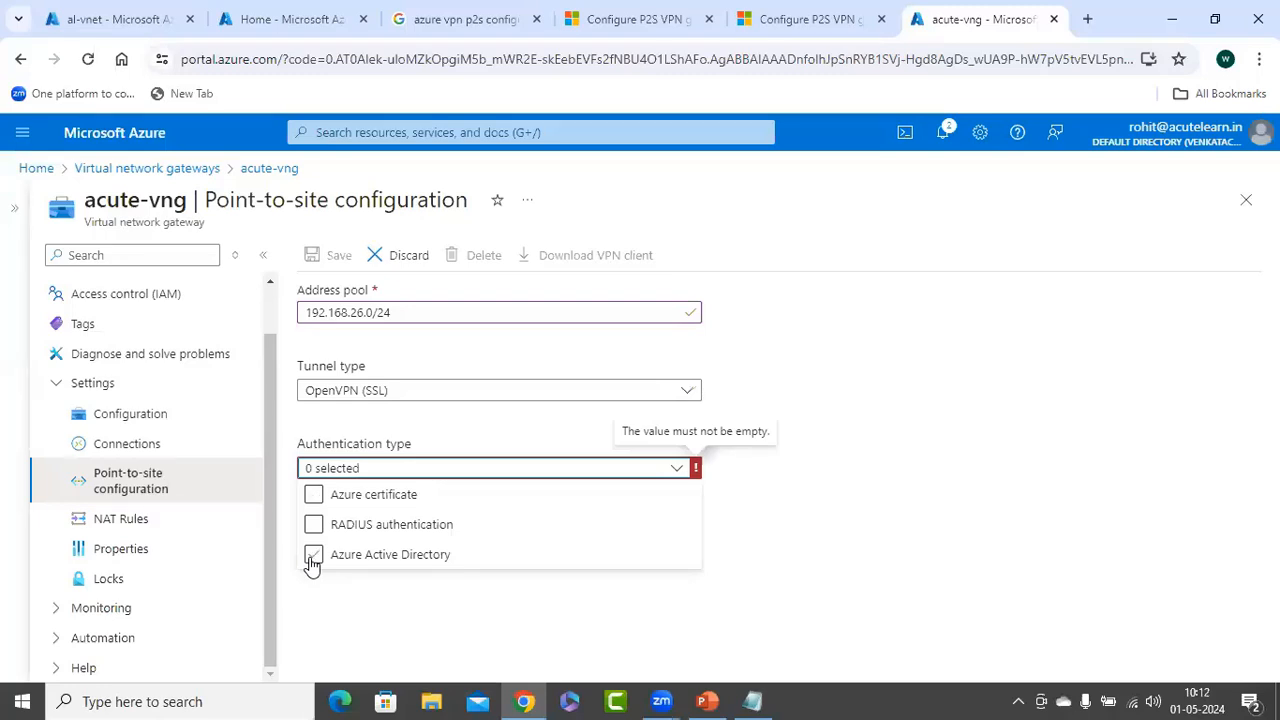
{"action": "left_click", "coordinate": [313, 556]}
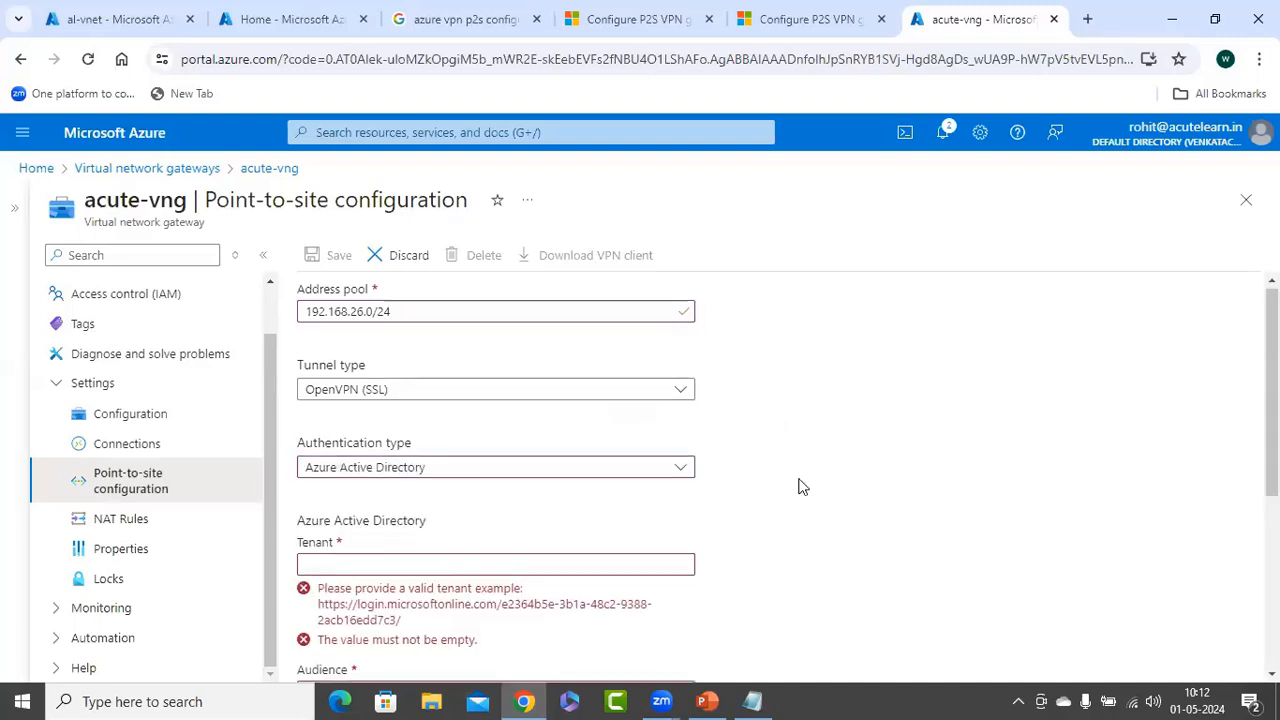
{"action": "scroll", "coordinate": [800, 485], "scroll_direction": "down", "scroll_amount": 2}
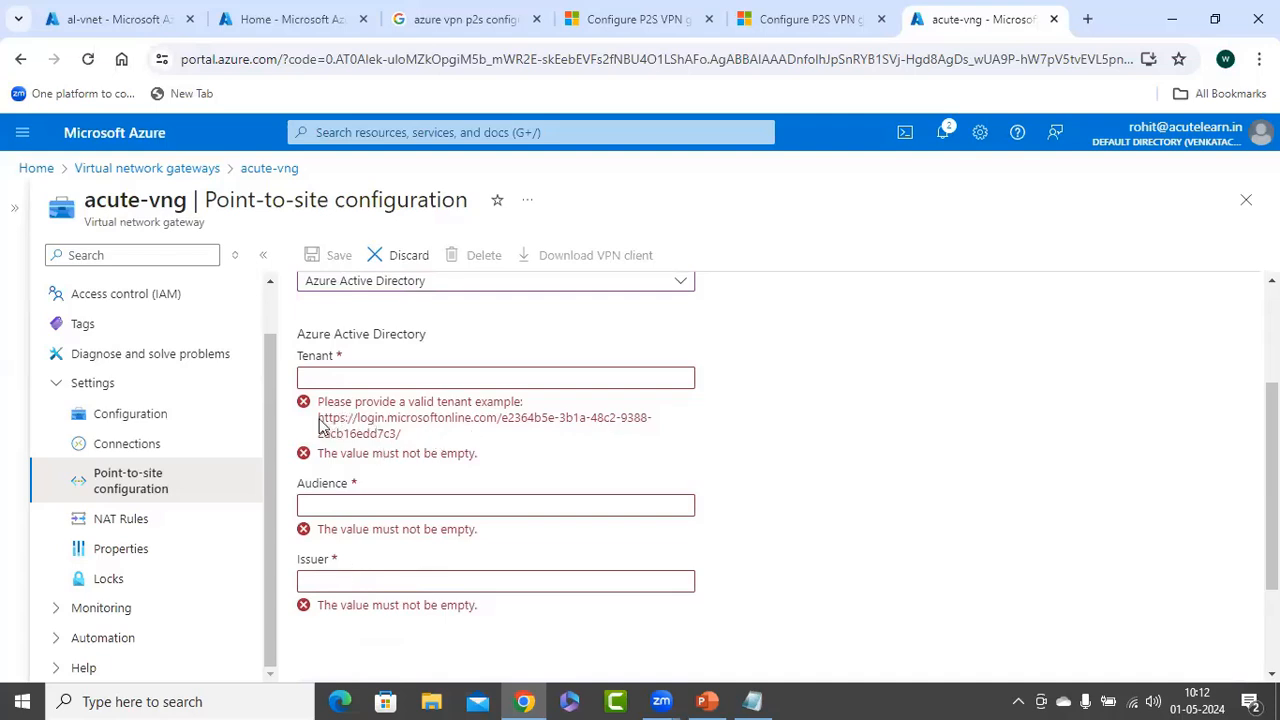
{"action": "left_click_drag", "start_coordinate": [401, 433], "coordinate": [420, 240]}
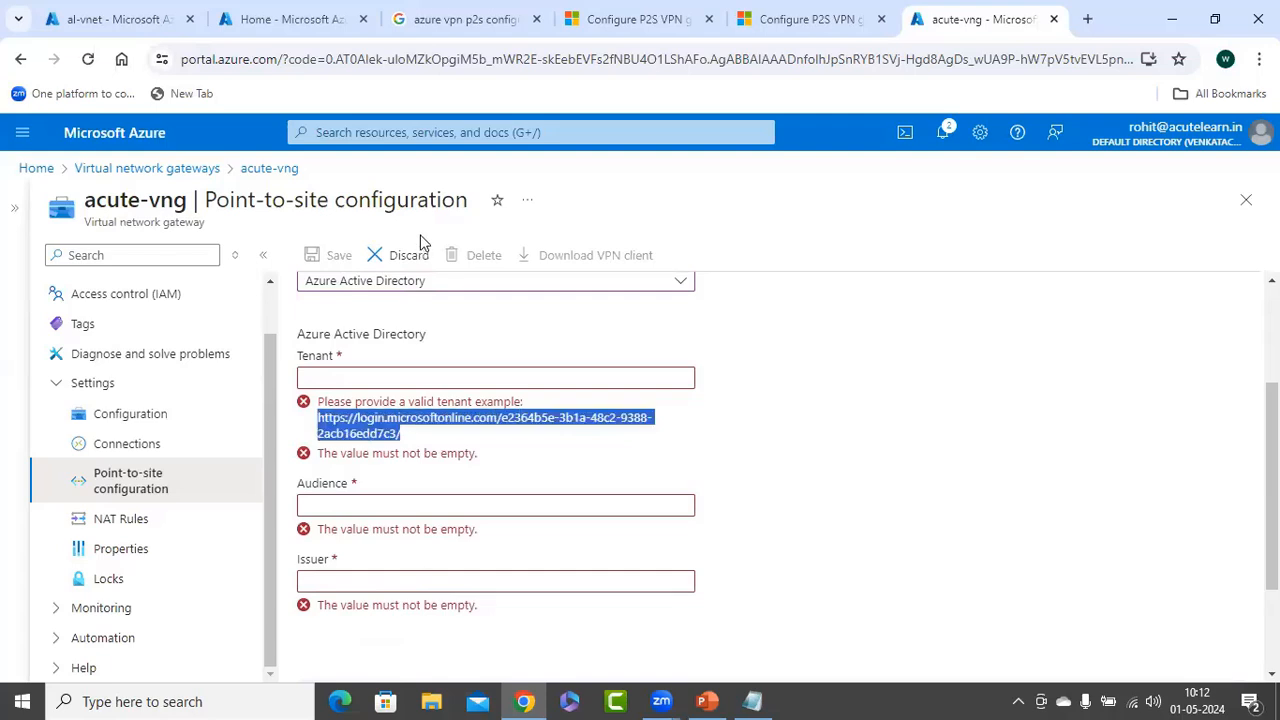
{"action": "right_click", "coordinate": [420, 240]}
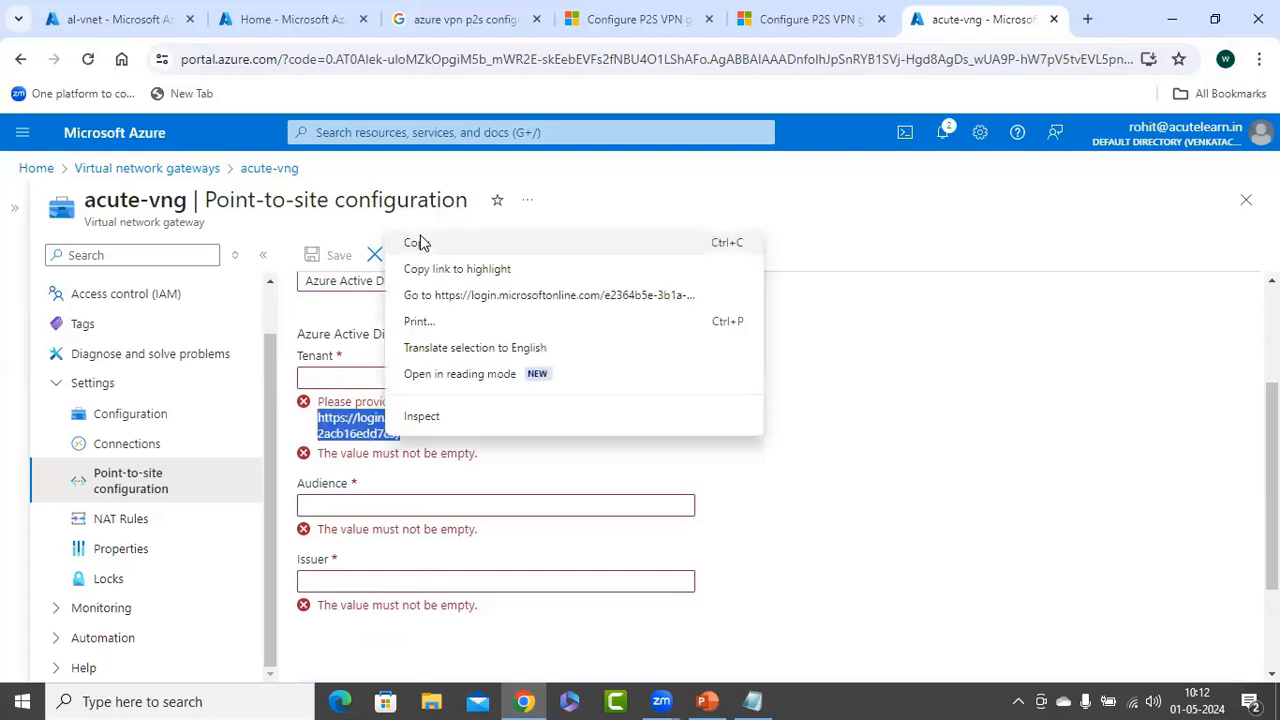
{"action": "left_click", "coordinate": [420, 242]}
Paste the Tenant example URL into Notepad below the Tenant ID and select its sample GUID
{"action": "left_click", "coordinate": [752, 701]}
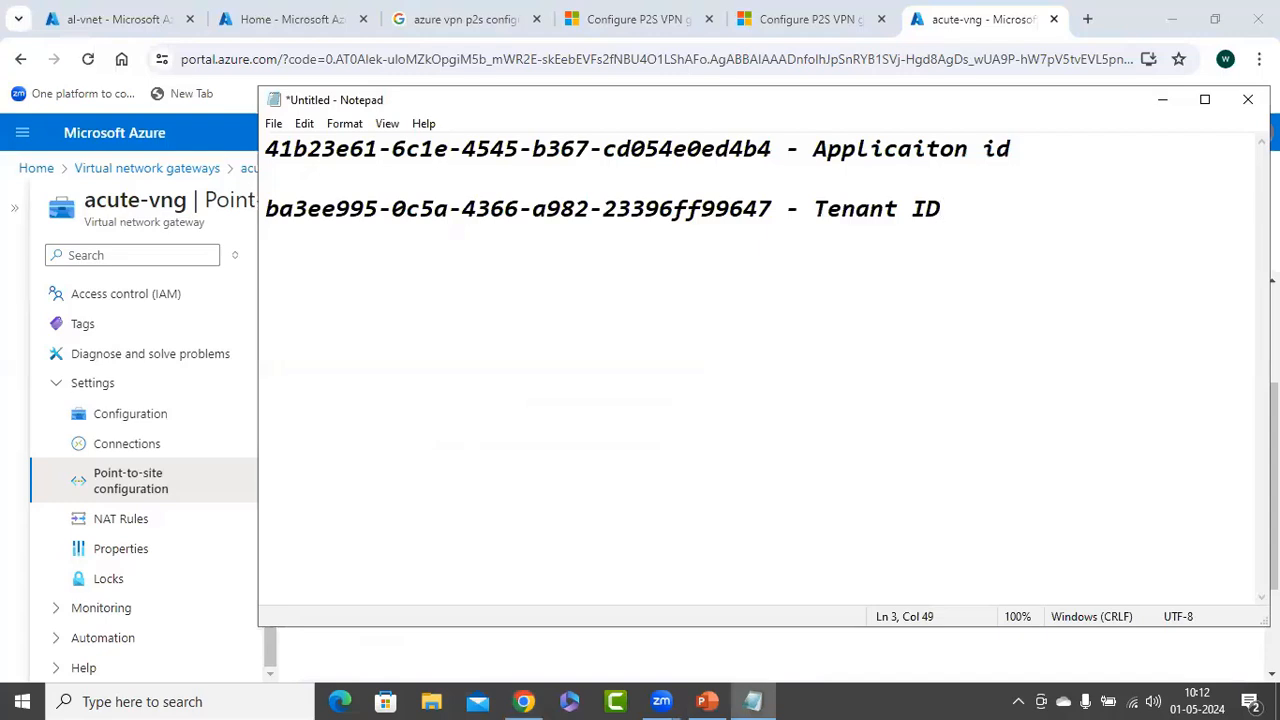
{"action": "key", "text": "Return"}
{"action": "key", "text": "Return"}
{"action": "key", "text": "ctrl+v"}
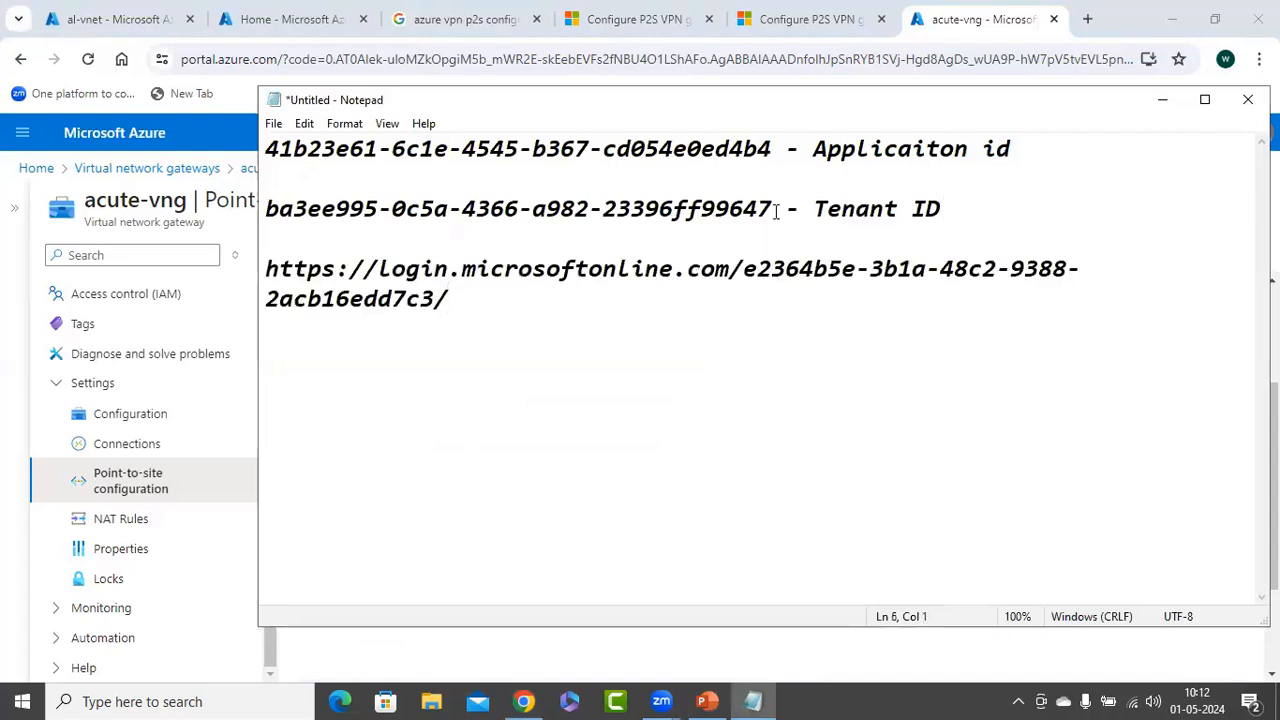
{"action": "left_click_drag", "start_coordinate": [775, 211], "coordinate": [279, 209]}
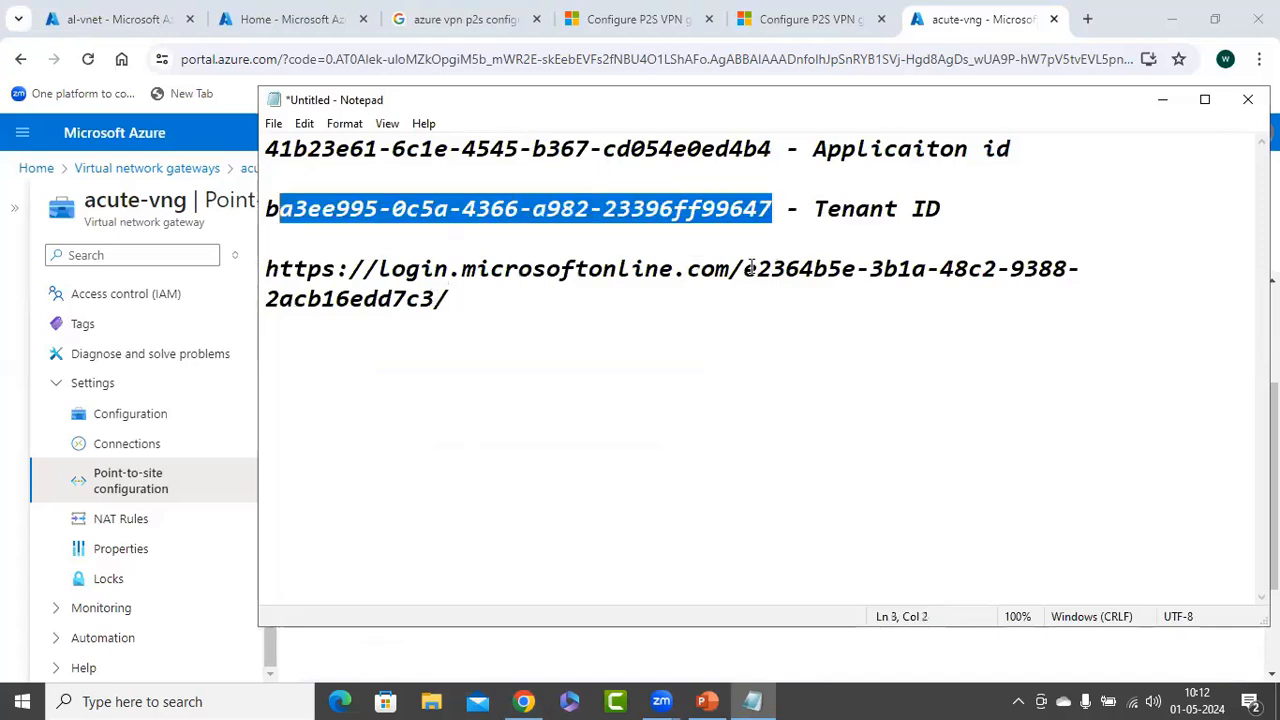
{"action": "key", "text": "shift+Left"}
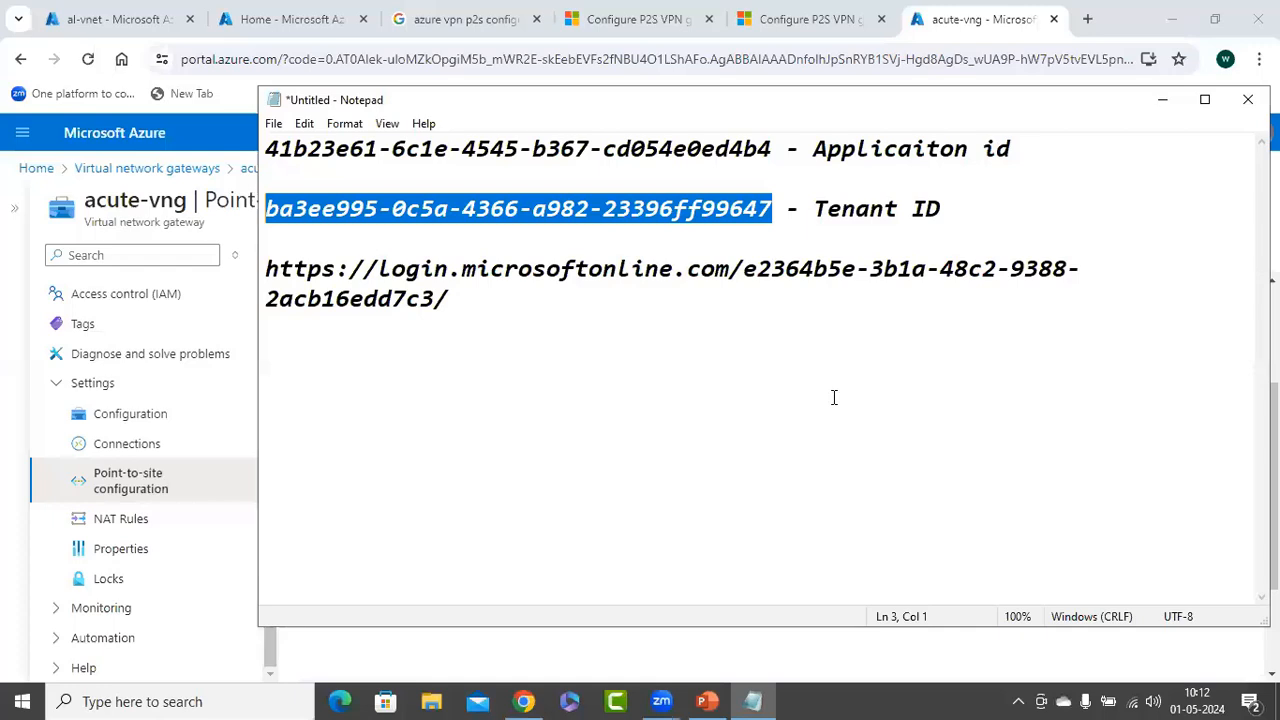
{"action": "left_click_drag", "start_coordinate": [435, 299], "coordinate": [758, 269]}
{"action": "key", "text": "shift+Left"}
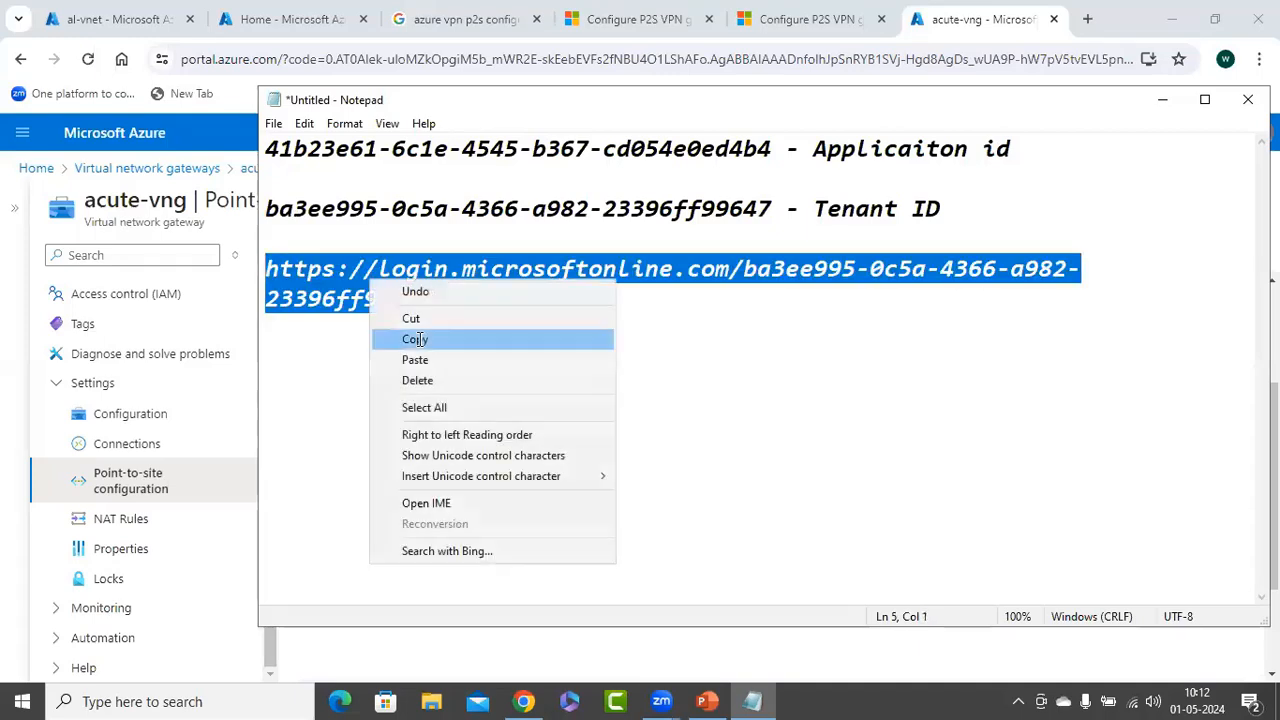
Paste the tenant login URL from Notepad into the portal's Tenant field, then move to Audience
{"action": "left_click", "coordinate": [491, 337]}
{"action": "key", "text": "alt+Tab"}
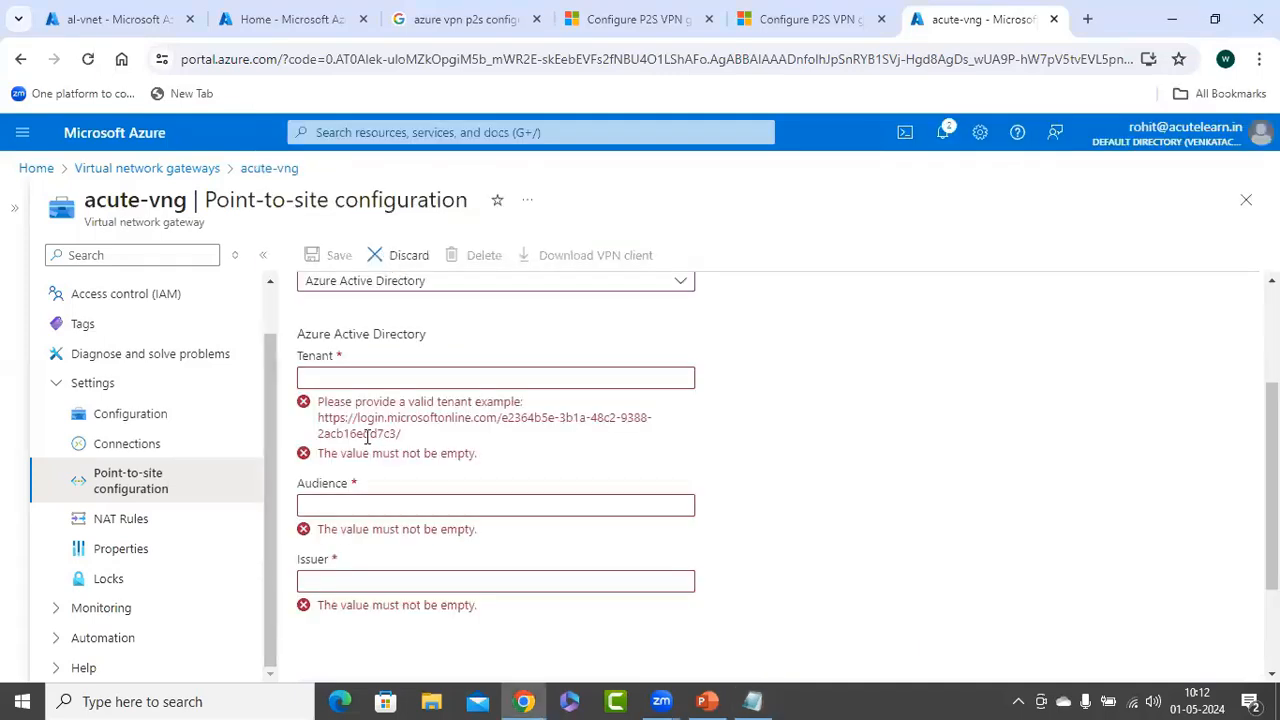
{"action": "right_click", "coordinate": [334, 377]}
{"action": "left_click", "coordinate": [366, 246]}
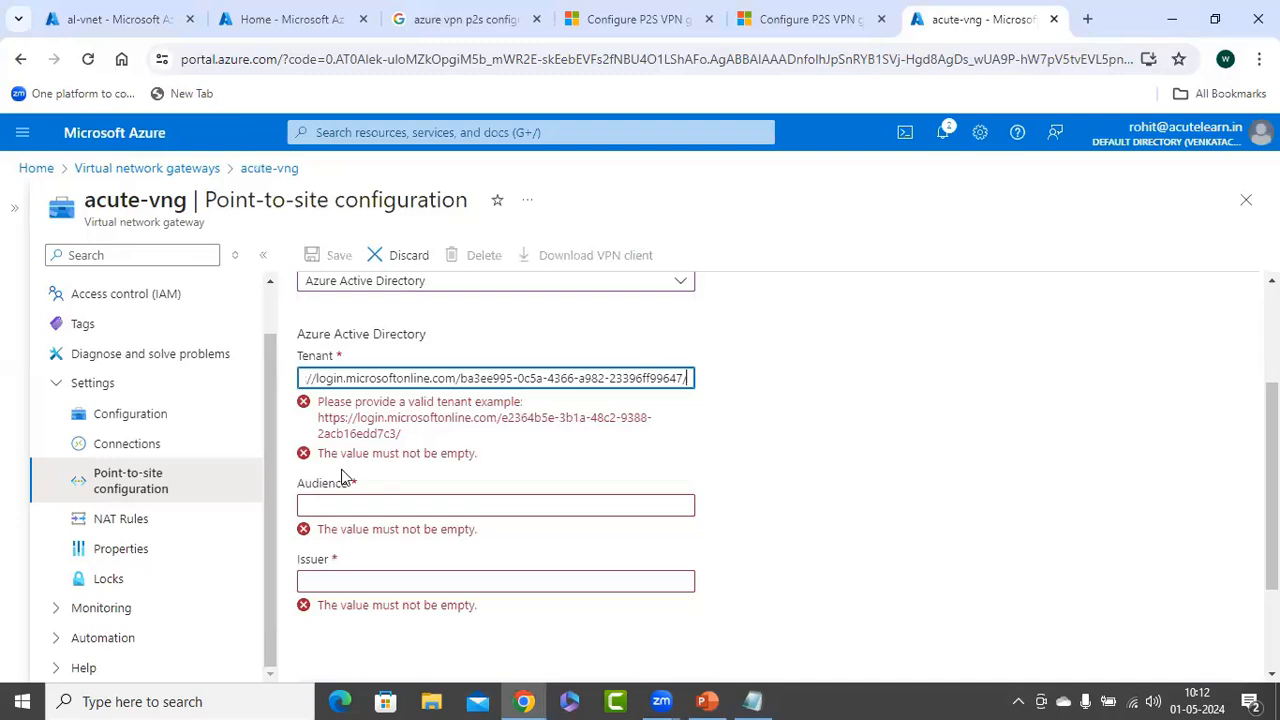
{"action": "left_click", "coordinate": [372, 434]}
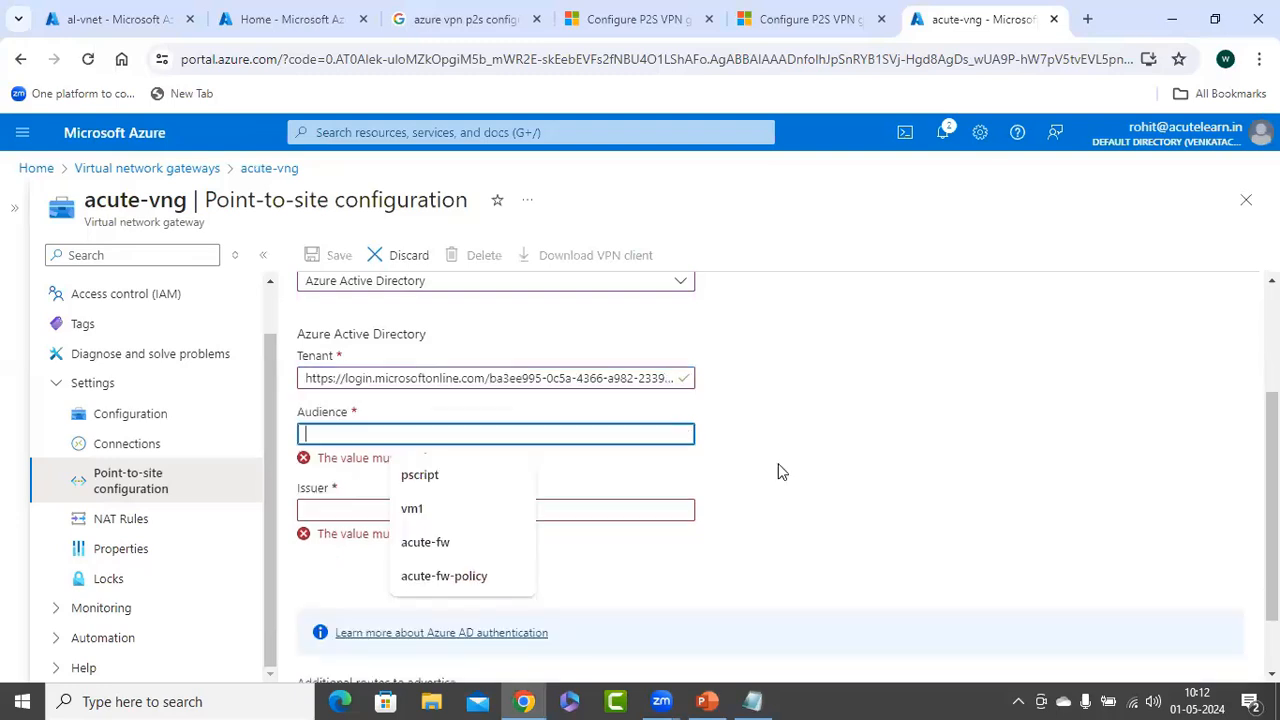
{"action": "left_click", "coordinate": [791, 461]}
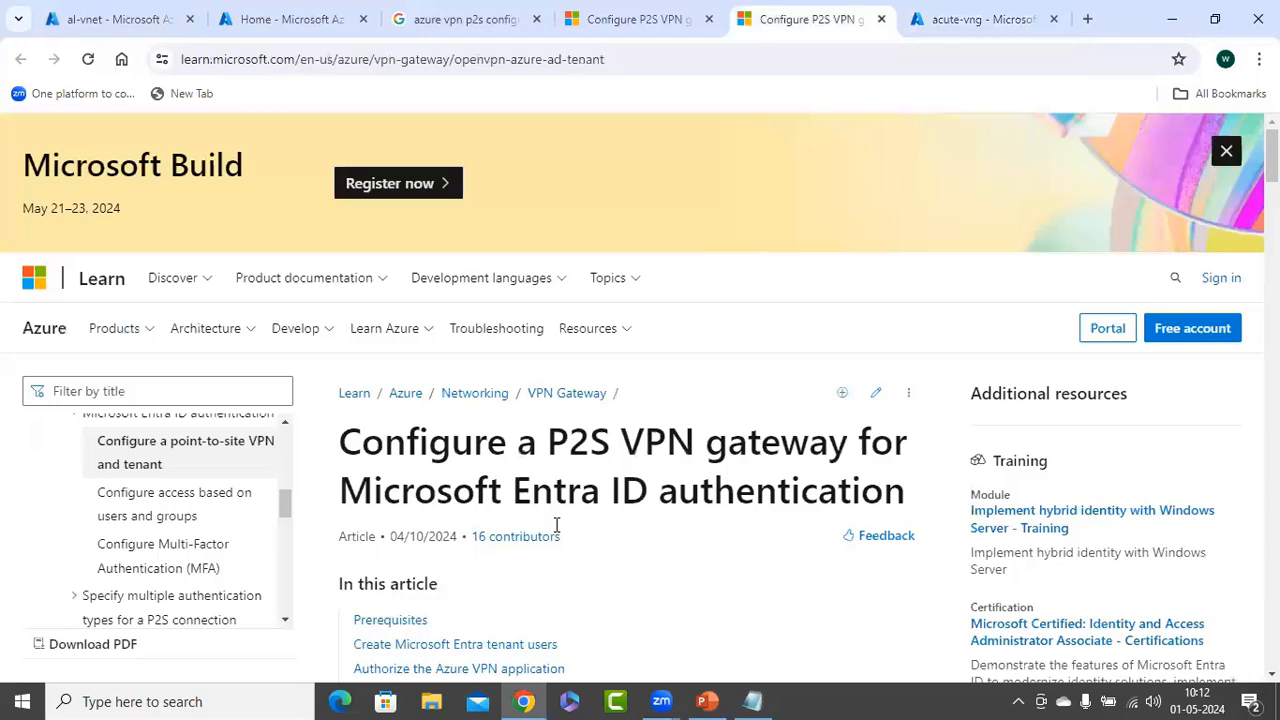
Check the article's Entra ID values and put the application ID from Notepad into Audience
{"action": "key", "text": "ctrl+shift+Tab"}
{"action": "scroll", "coordinate": [625, 449], "scroll_direction": "down", "scroll_amount": 15}
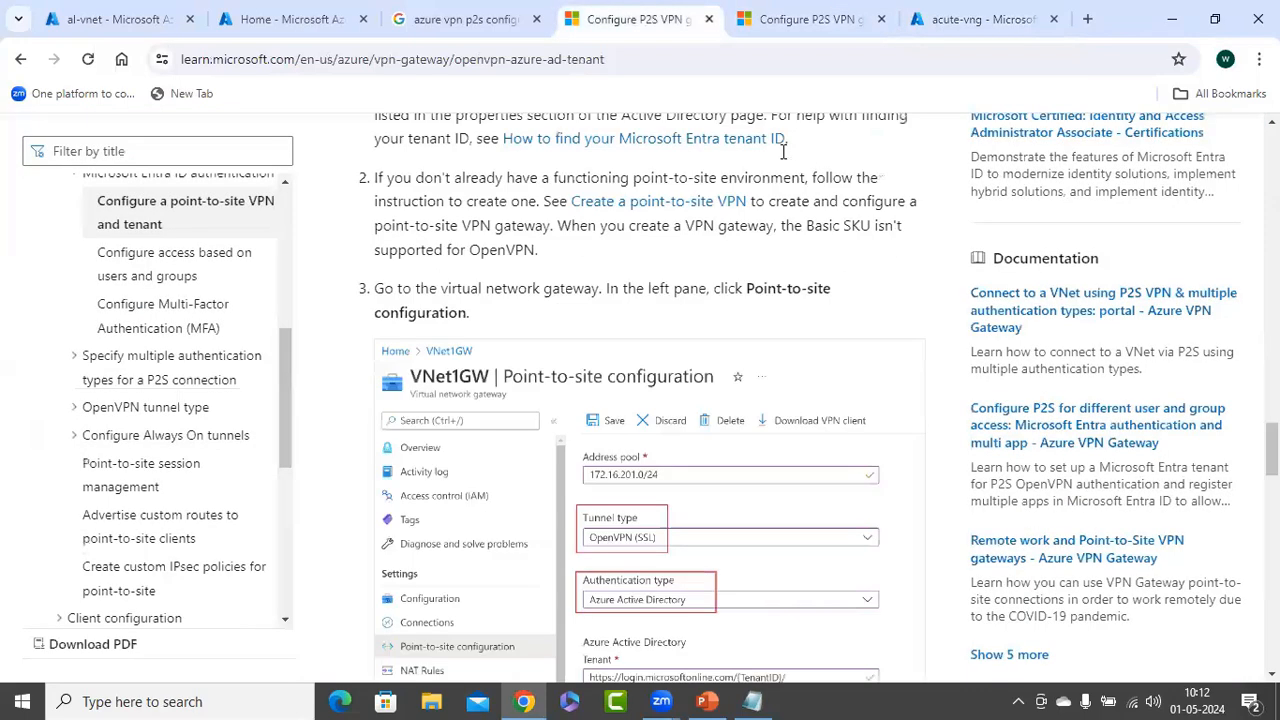
{"action": "scroll", "coordinate": [784, 152], "scroll_direction": "down", "scroll_amount": 3}
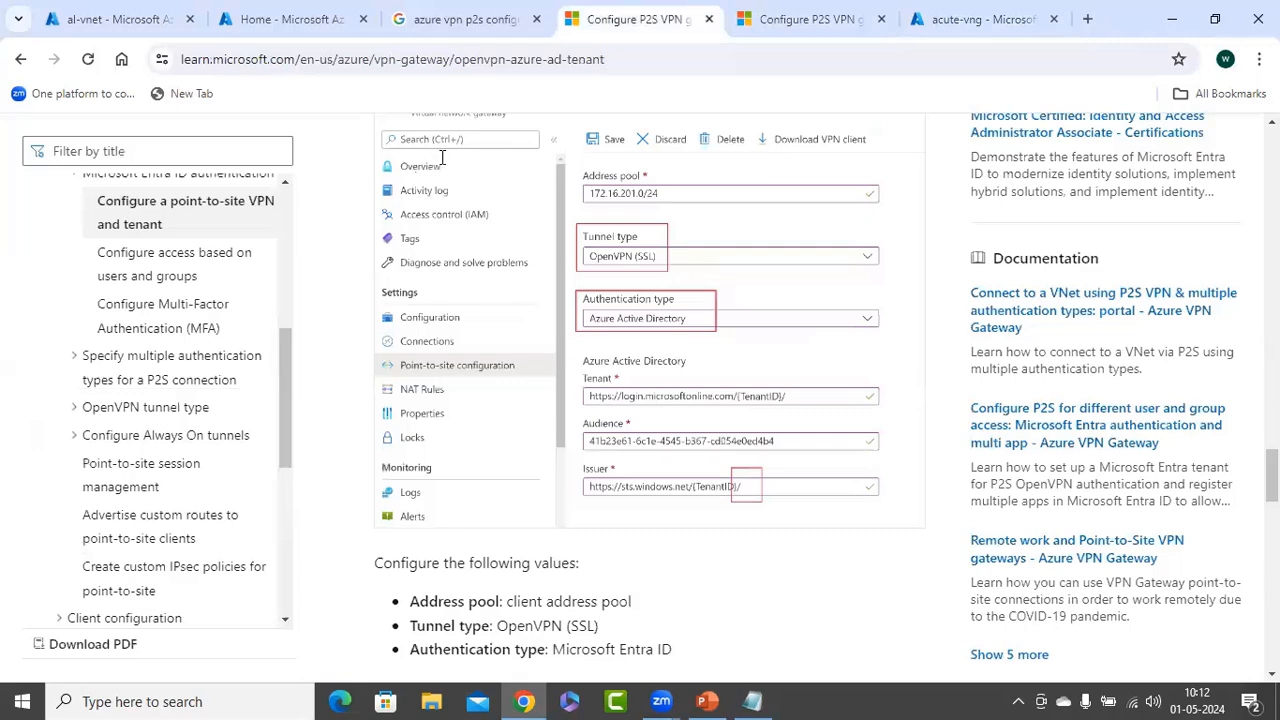
{"action": "key", "text": "alt+Tab"}
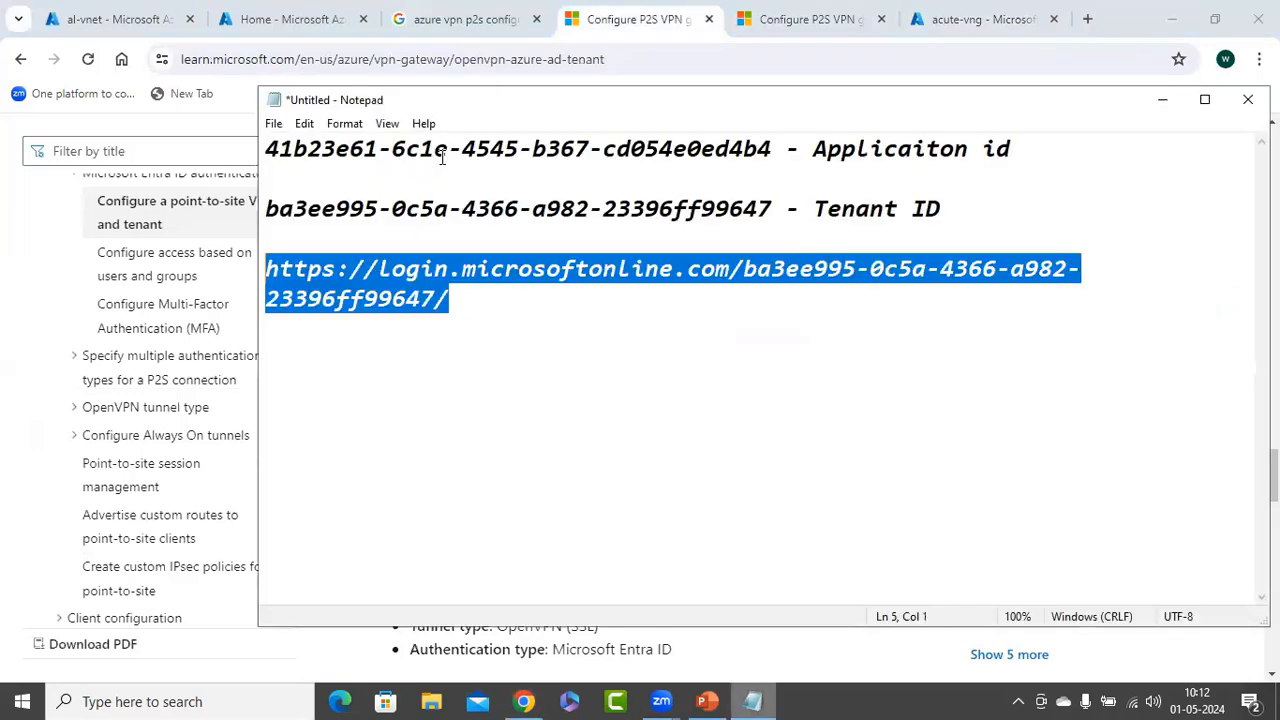
{"action": "double_click", "coordinate": [441, 156]}
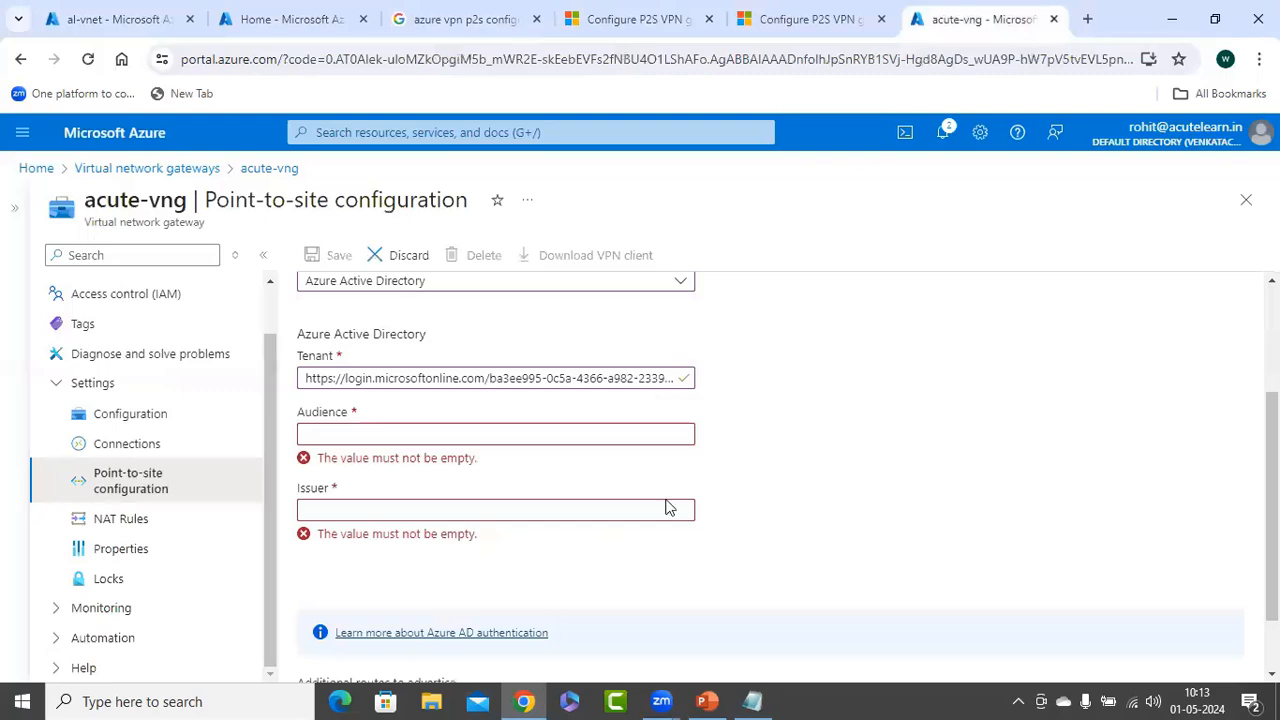
{"action": "type", "text": "41b23e61-6c1e-4545-b367-cd054e0ed4b4"}
{"action": "left_click", "coordinate": [666, 503]}
{"action": "left_click", "coordinate": [638, 19]}
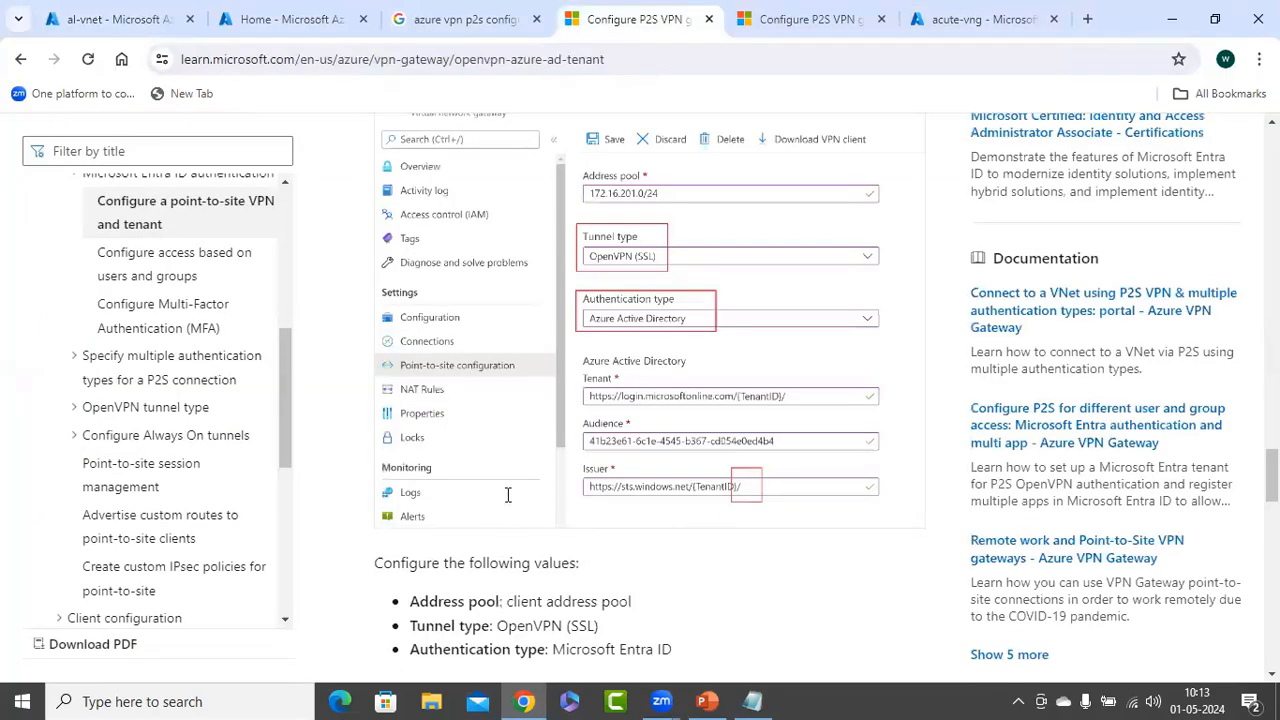
{"action": "scroll", "coordinate": [507, 494], "scroll_direction": "down", "scroll_amount": 3}
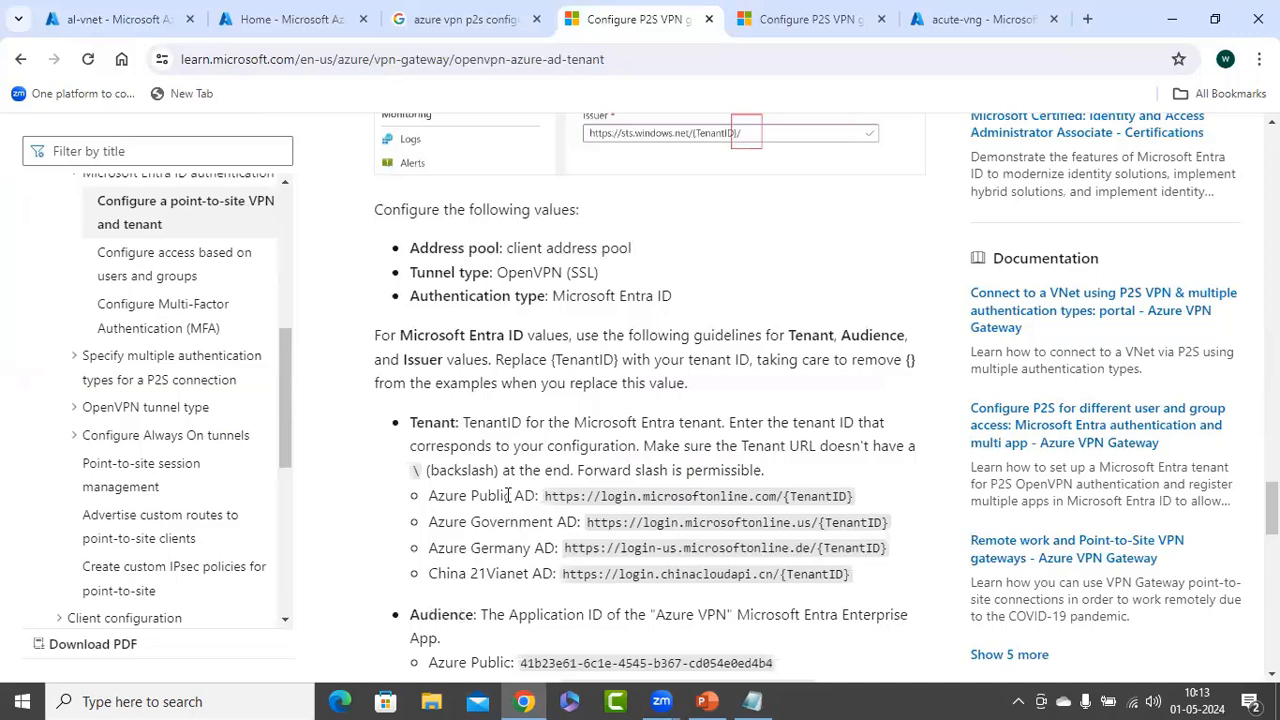
{"action": "scroll", "coordinate": [507, 494], "scroll_direction": "down", "scroll_amount": 1}
{"action": "scroll", "coordinate": [510, 494], "scroll_direction": "down", "scroll_amount": 1}
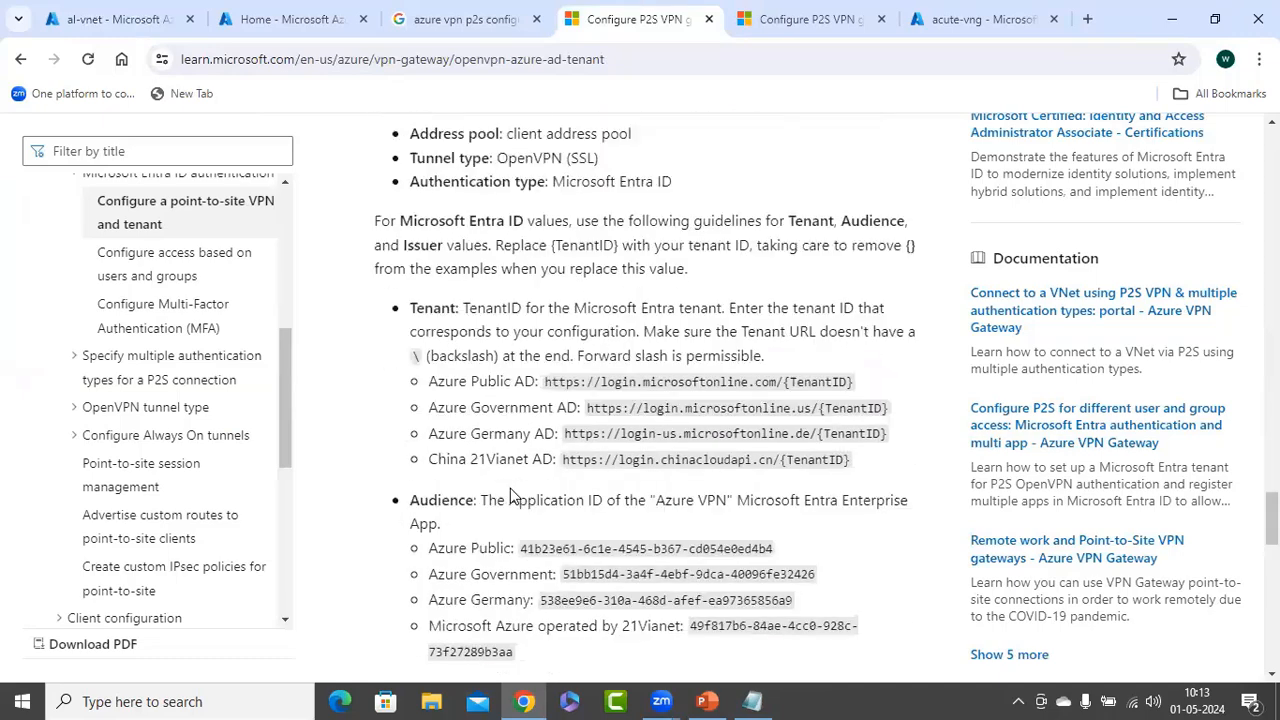
{"action": "scroll", "coordinate": [510, 488], "scroll_direction": "down", "scroll_amount": 2}
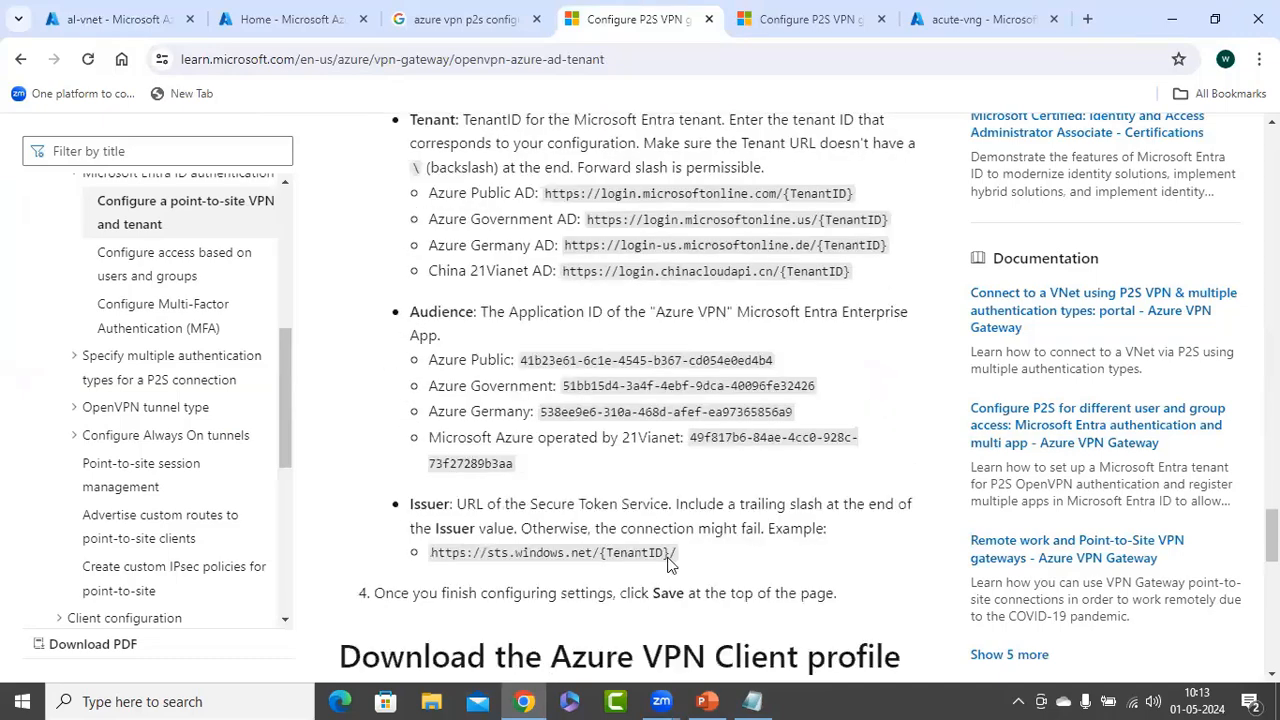
{"action": "double_click", "coordinate": [450, 552]}
{"action": "left_click_drag", "start_coordinate": [431, 552], "coordinate": [678, 553]}
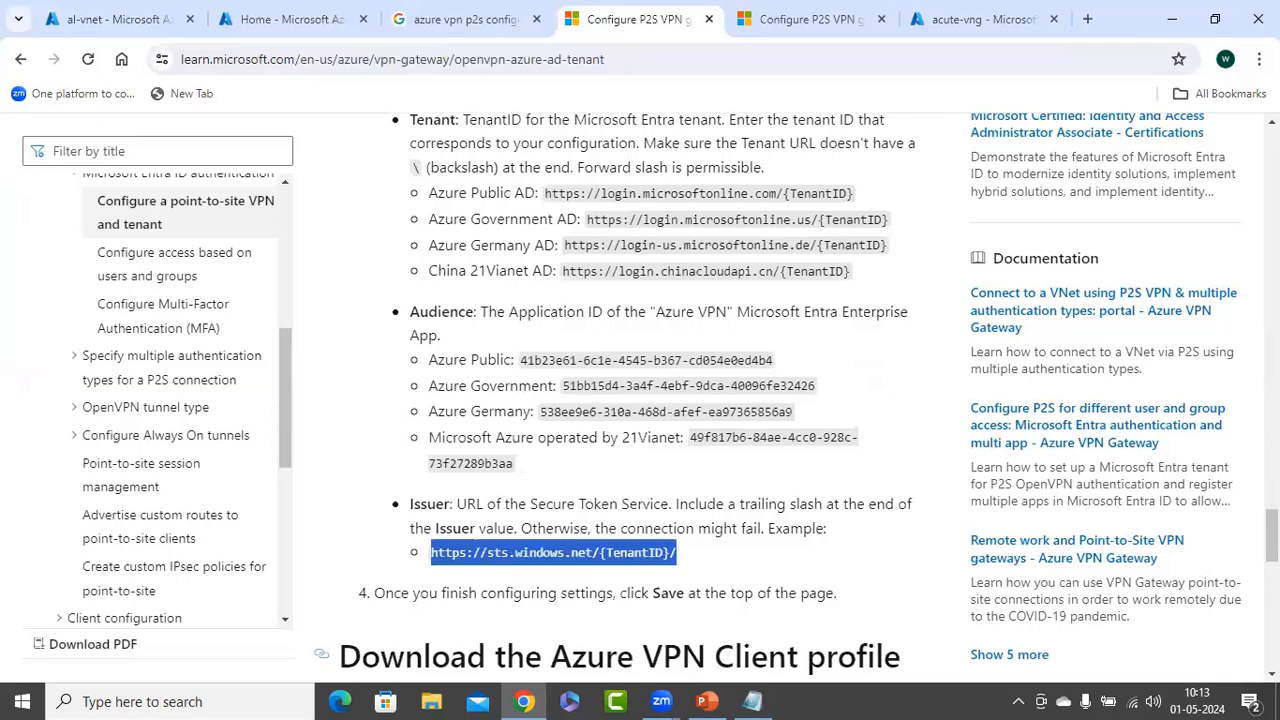
Replace {TenantID} in the sts.windows.net URL with the tenant ID copied from the login URL
{"action": "key", "text": "alt+Tab"}
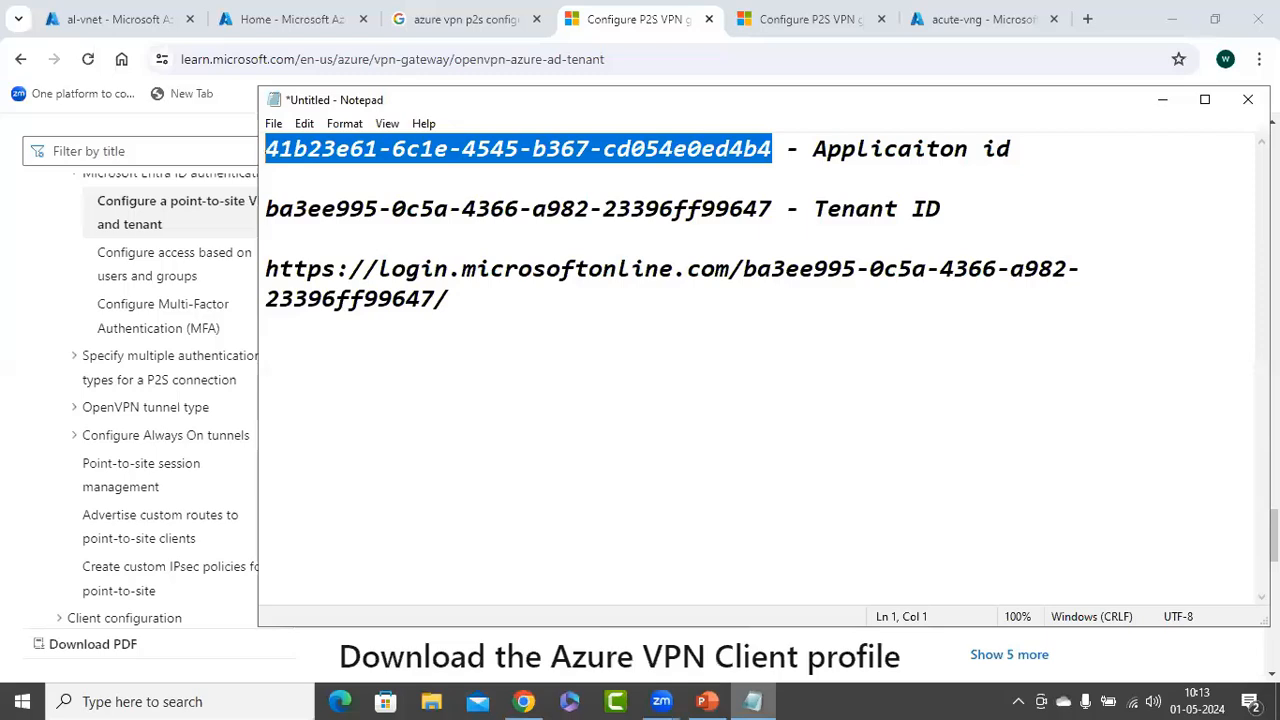
{"action": "left_click_drag", "start_coordinate": [743, 268], "coordinate": [436, 300]}
{"action": "right_click", "coordinate": [414, 298]}
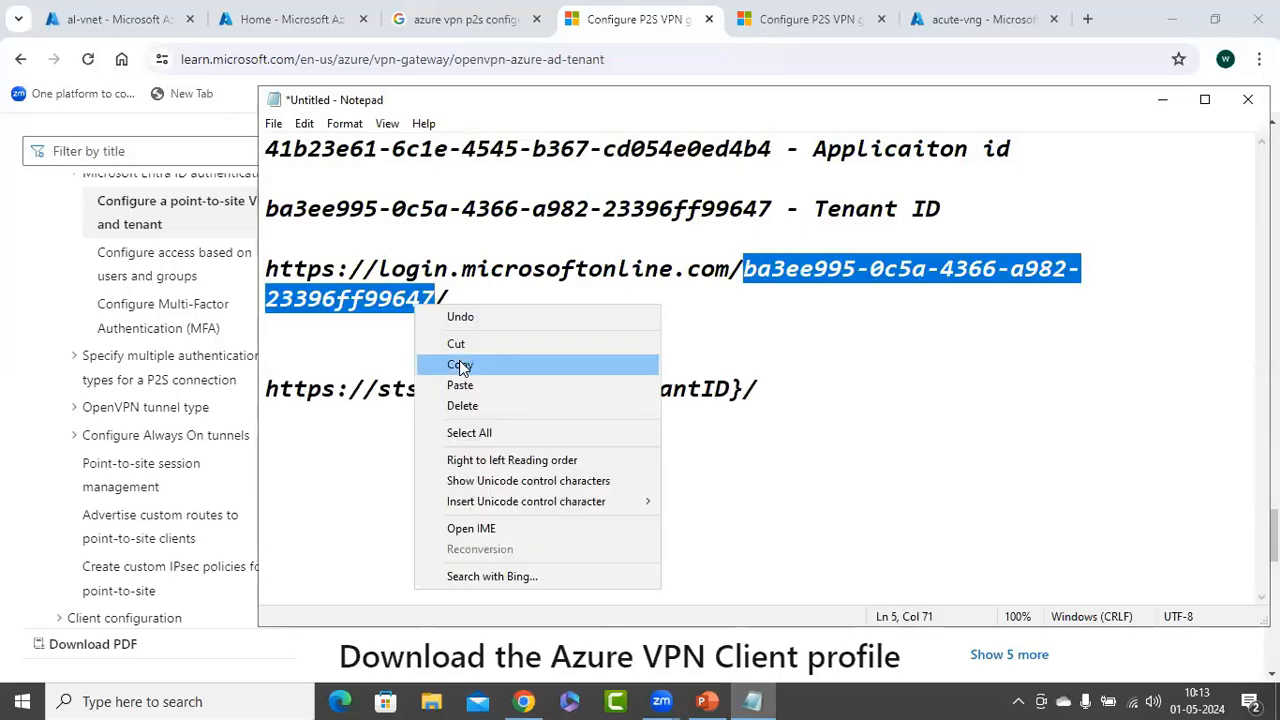
{"action": "left_click", "coordinate": [458, 365]}
{"action": "left_click_drag", "start_coordinate": [743, 389], "coordinate": [607, 394]}
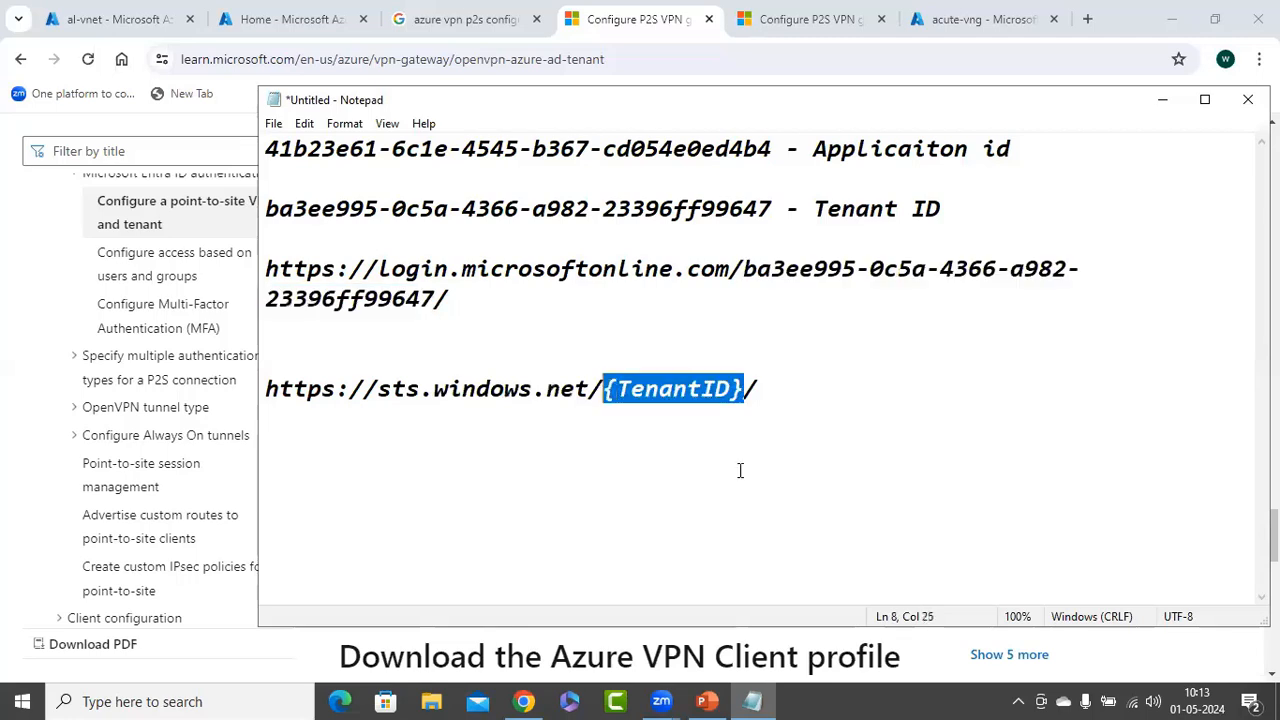
{"action": "key", "text": "ctrl+v"}
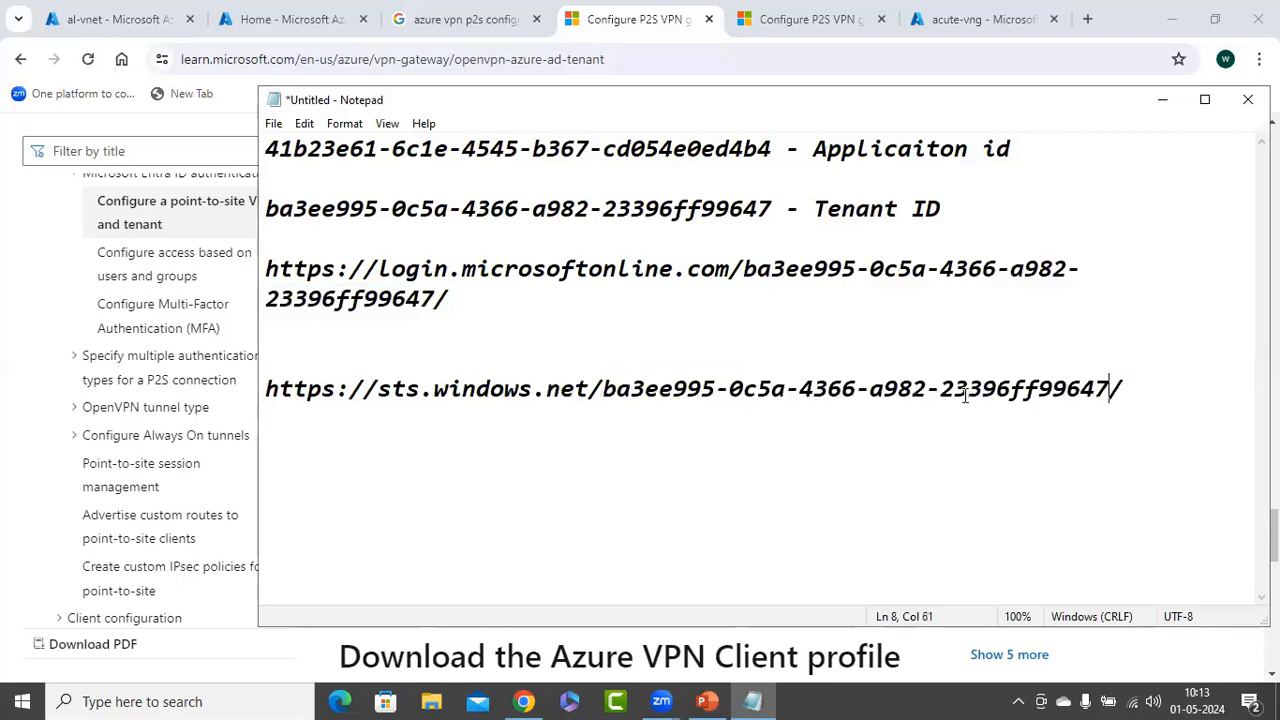
Copy the finished Issuer URL and put the cursor in the portal's empty Issuer field
{"action": "left_click", "coordinate": [915, 405]}
{"action": "key", "text": "Up"}
{"action": "key", "text": "shift+End"}
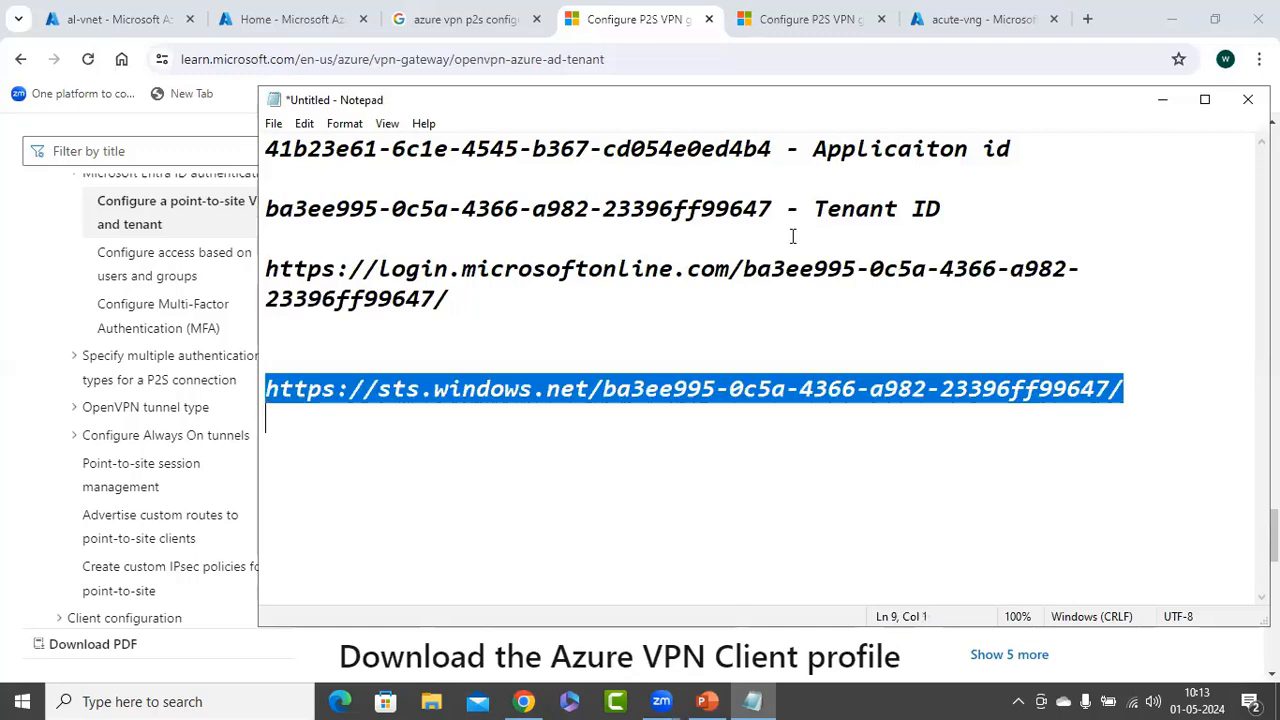
{"action": "right_click", "coordinate": [900, 388]}
{"action": "left_click", "coordinate": [935, 443]}
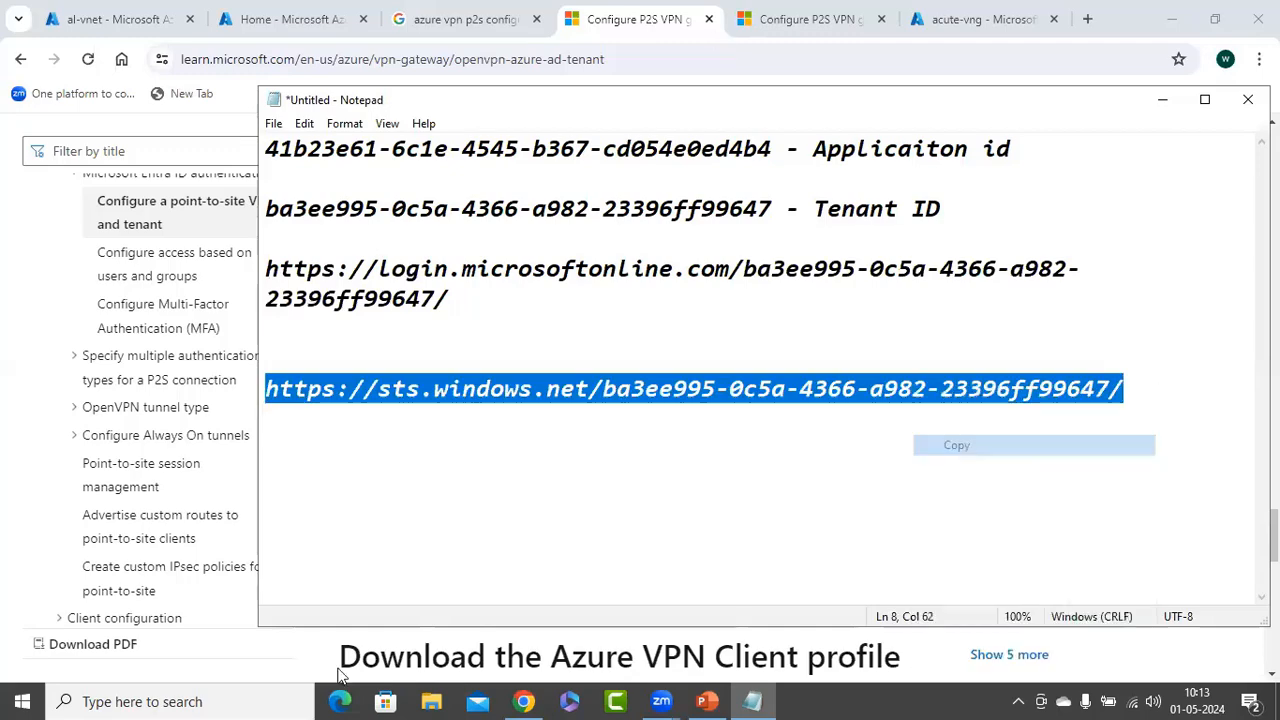
{"action": "left_click", "coordinate": [982, 19]}
{"action": "left_click", "coordinate": [334, 493]}
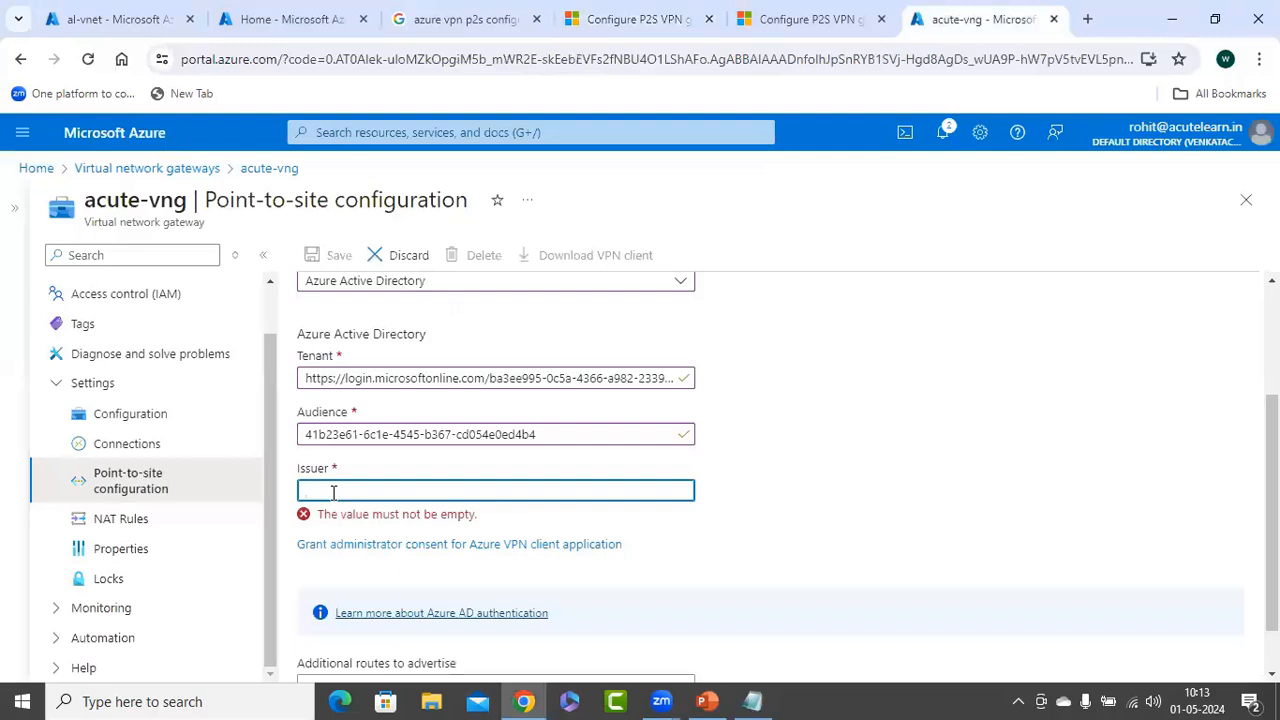
Paste the tenant's sts.windows.net URL into Issuer and scroll down toward Save
{"action": "key", "text": "ctrl+v"}
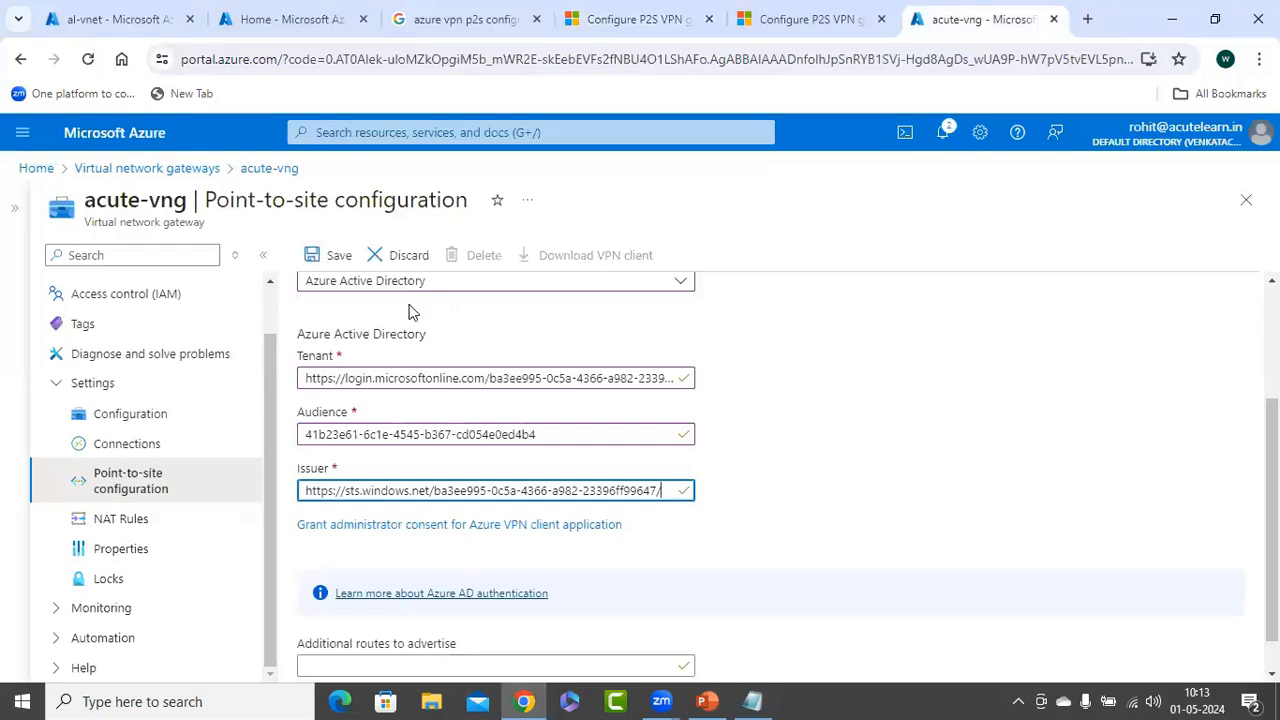
{"action": "scroll", "coordinate": [410, 312], "scroll_direction": "down", "scroll_amount": 1}
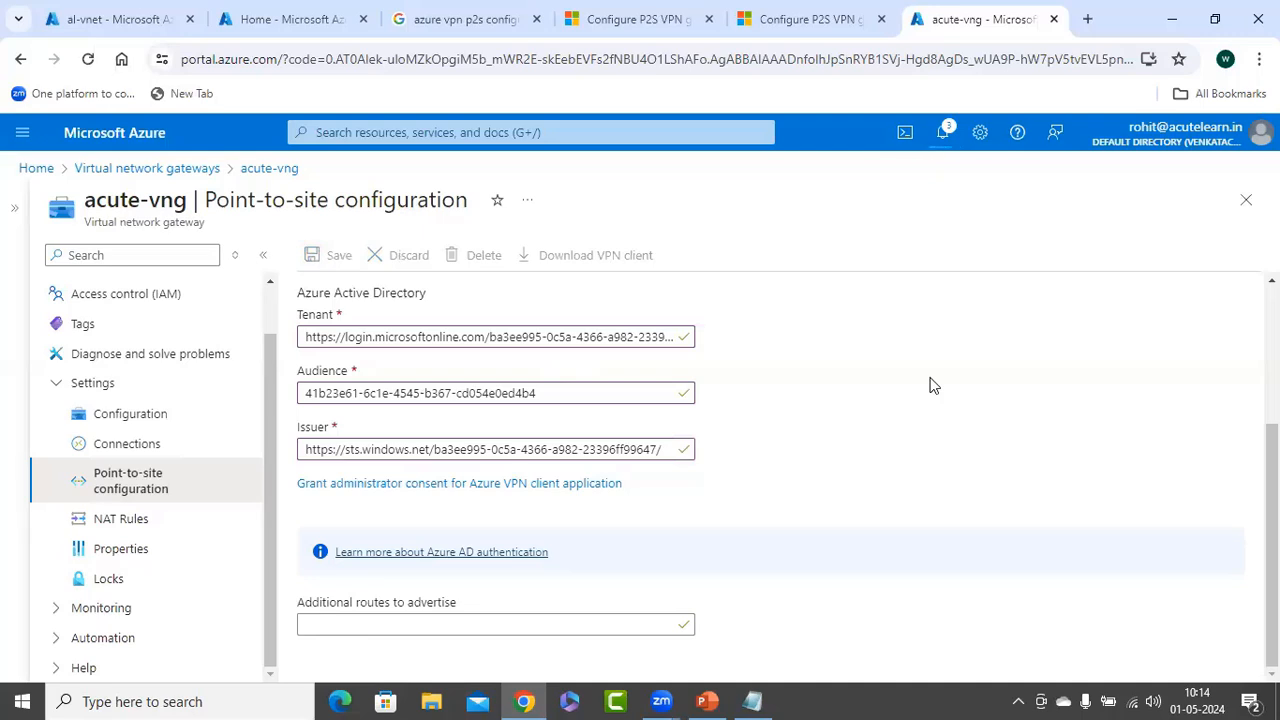
Append ' (p2S Configuration)' to item 7 of the slide 7 list, so it reads Configure VNG (p2S Configuration)
{"action": "left_click", "coordinate": [707, 692]}
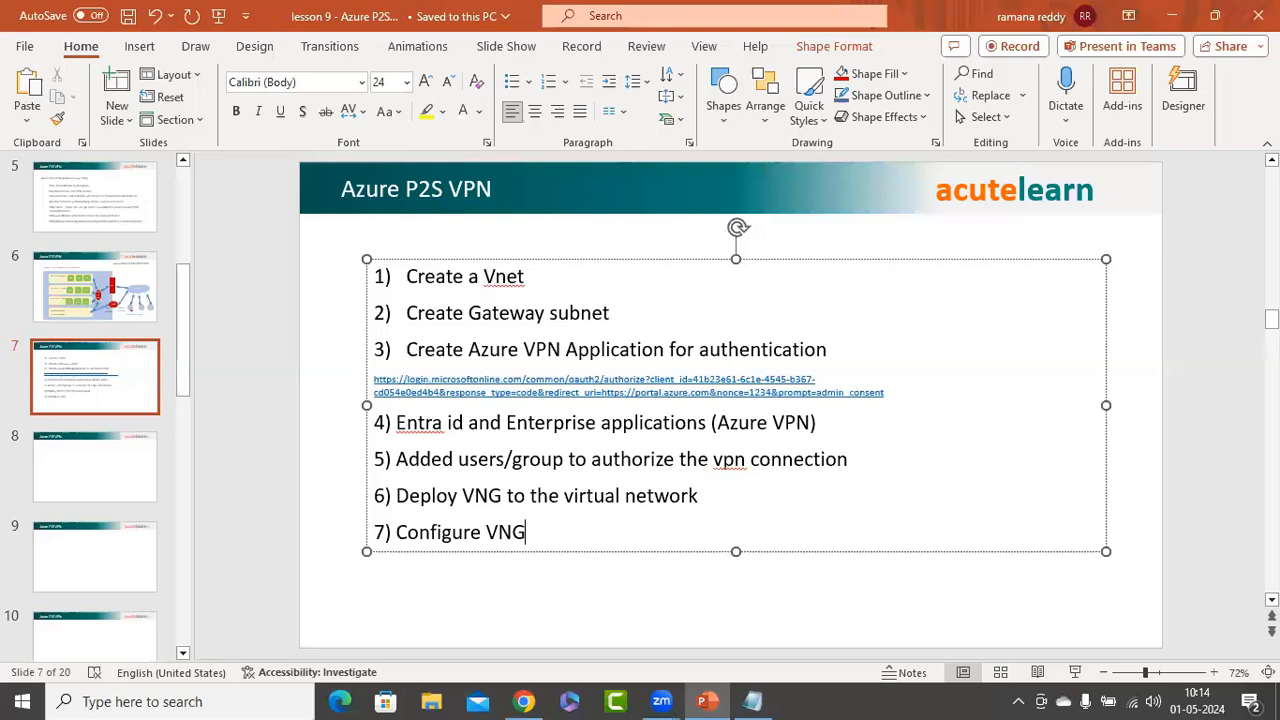
{"action": "type", "text": "(p2S Conf"}
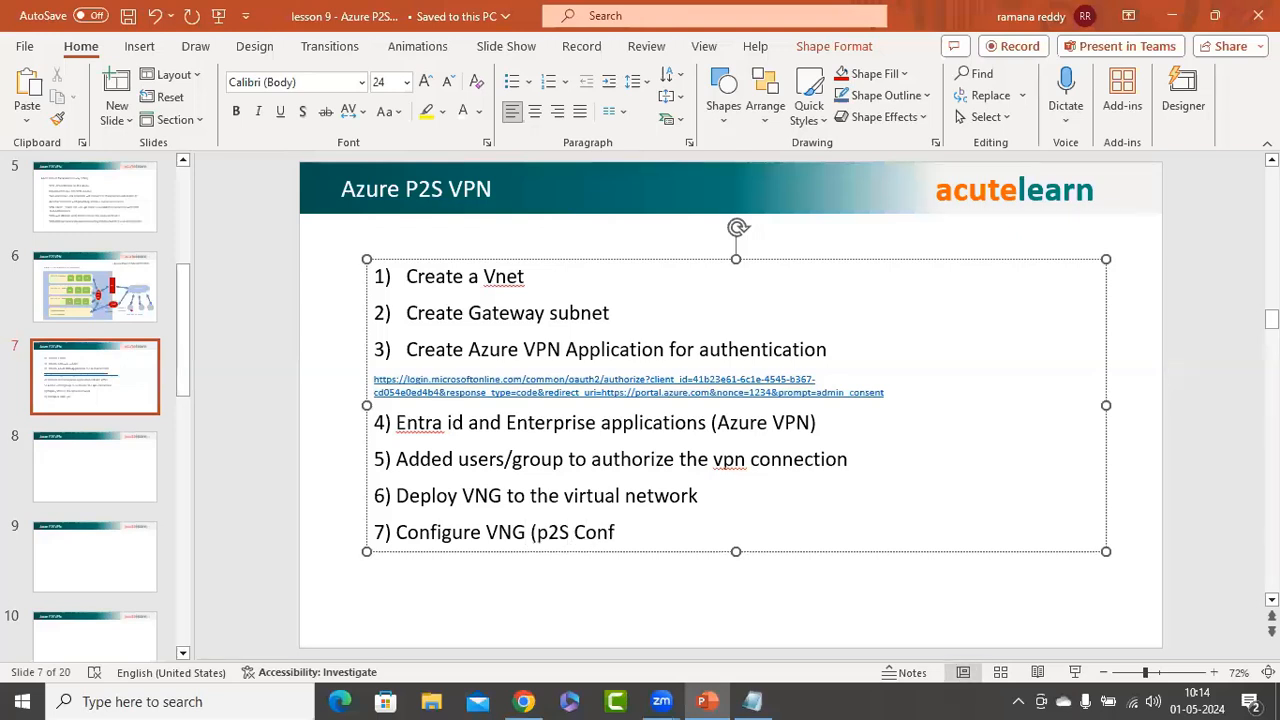
{"action": "type", "text": "iguration)"}
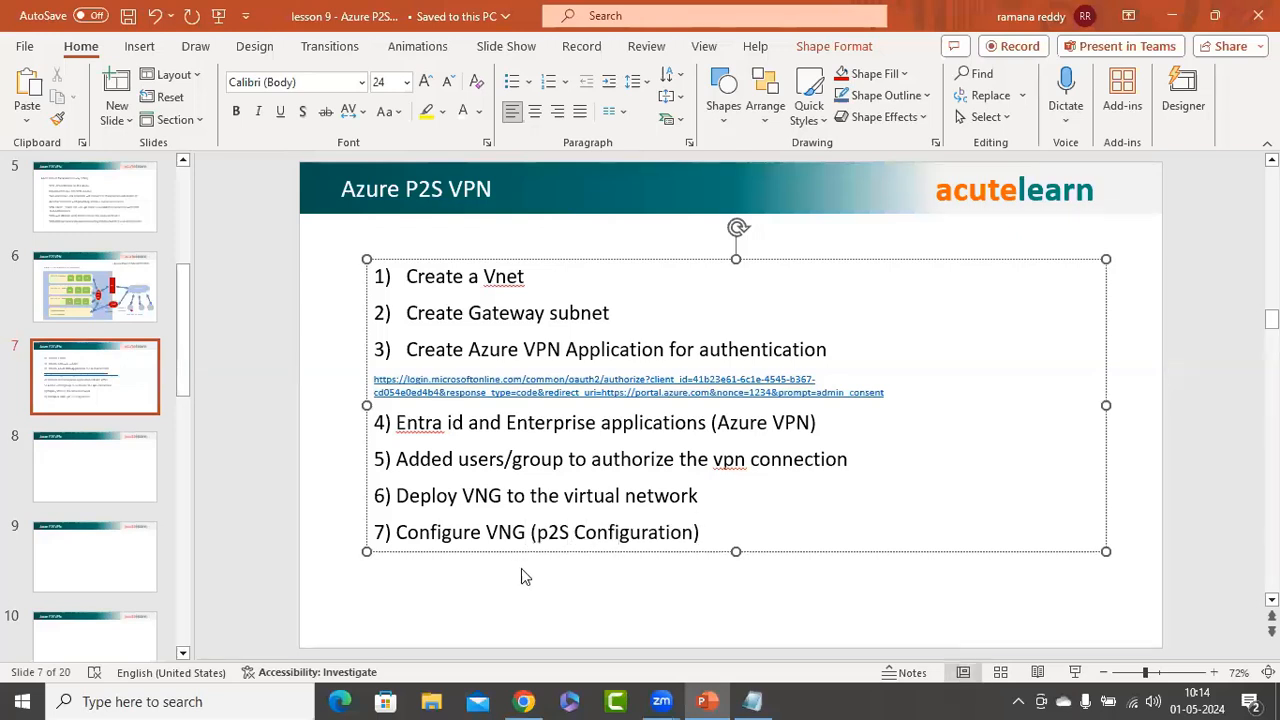
{"action": "left_click", "coordinate": [512, 586]}
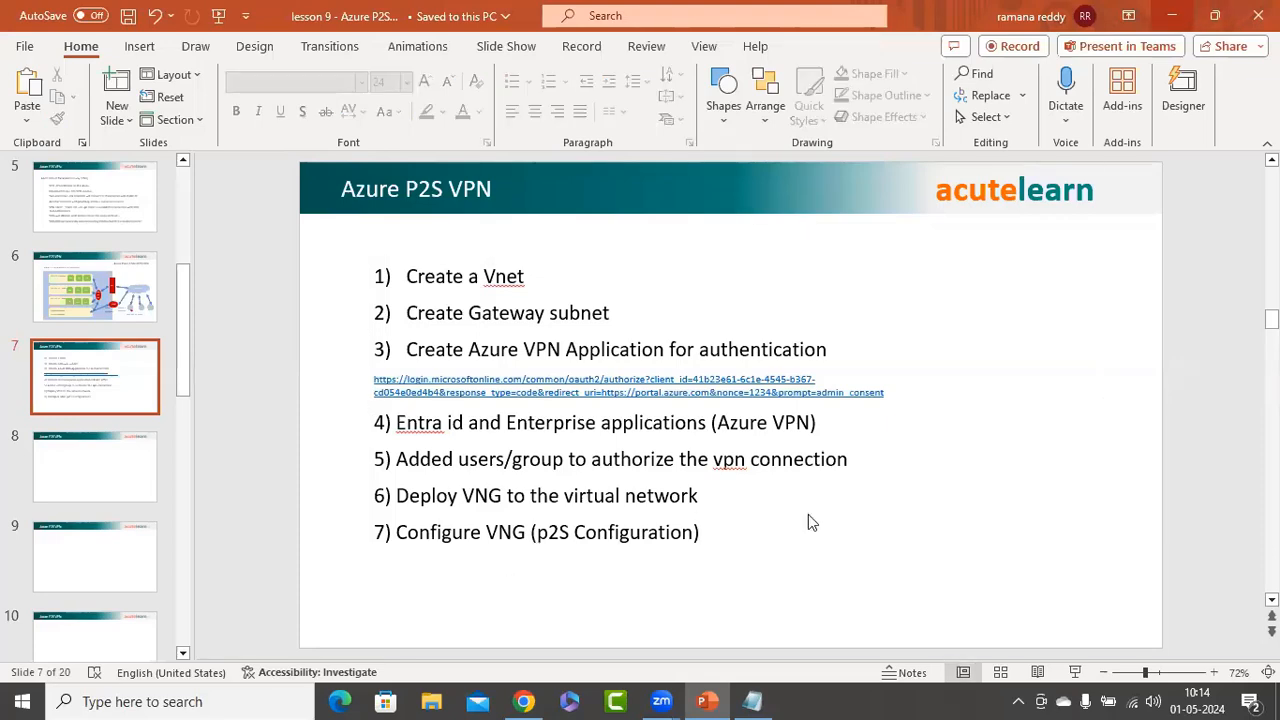
Add item '8) Azure VPN Client from MS Store' below item 7 on slide 7
{"action": "key", "text": "alt+Tab"}
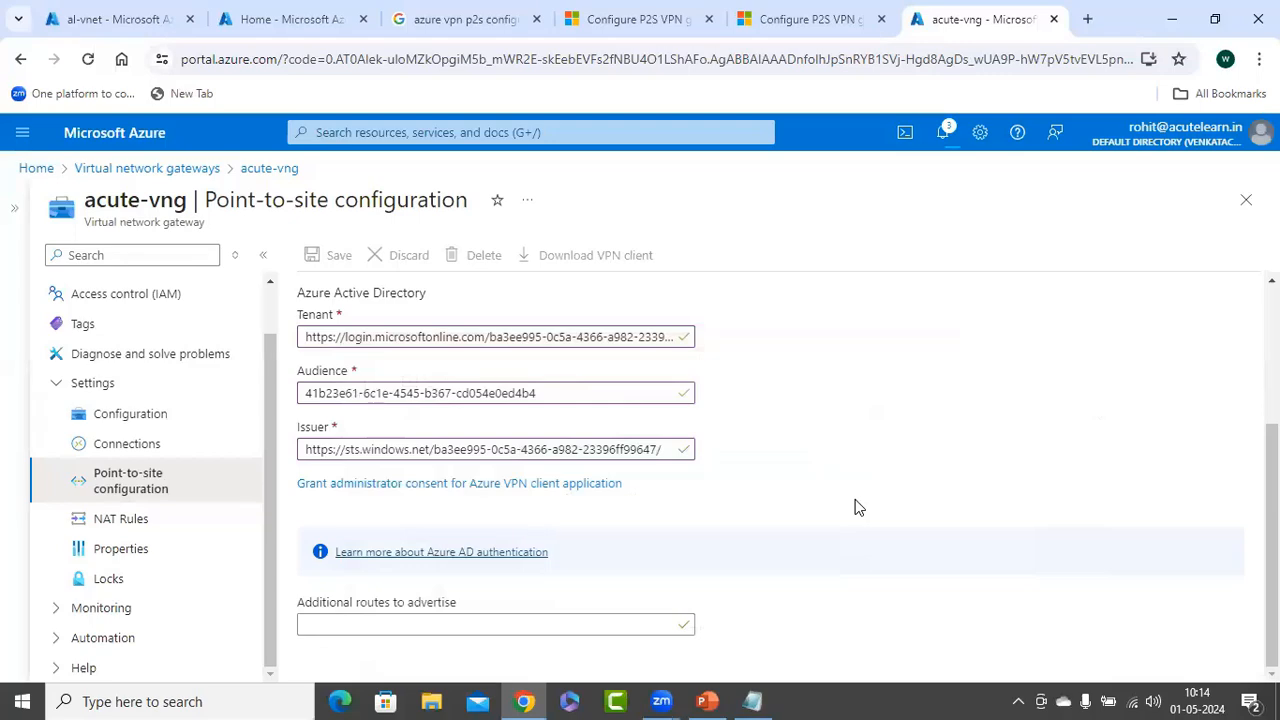
{"action": "left_click", "coordinate": [705, 701]}
{"action": "left_click", "coordinate": [716, 534]}
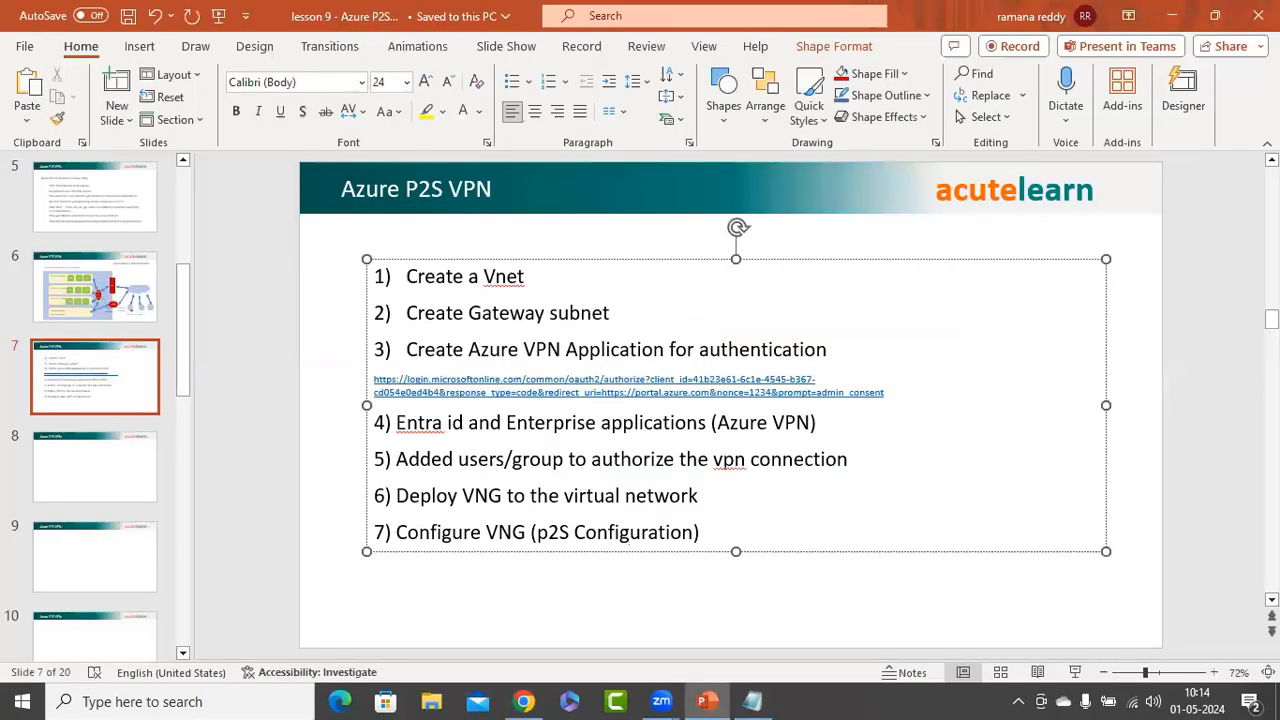
{"action": "key", "text": "Return"}
{"action": "type", "text": "8) Azure "}
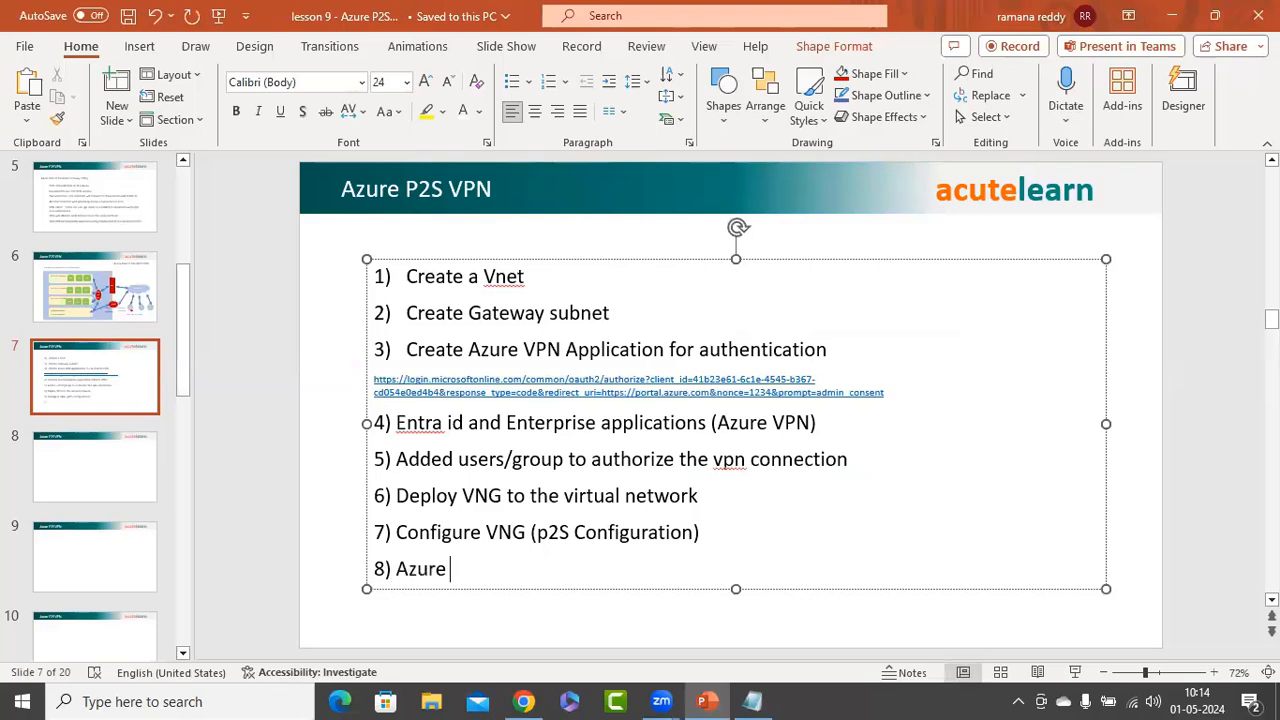
{"action": "type", "text": "VPN Client from"}
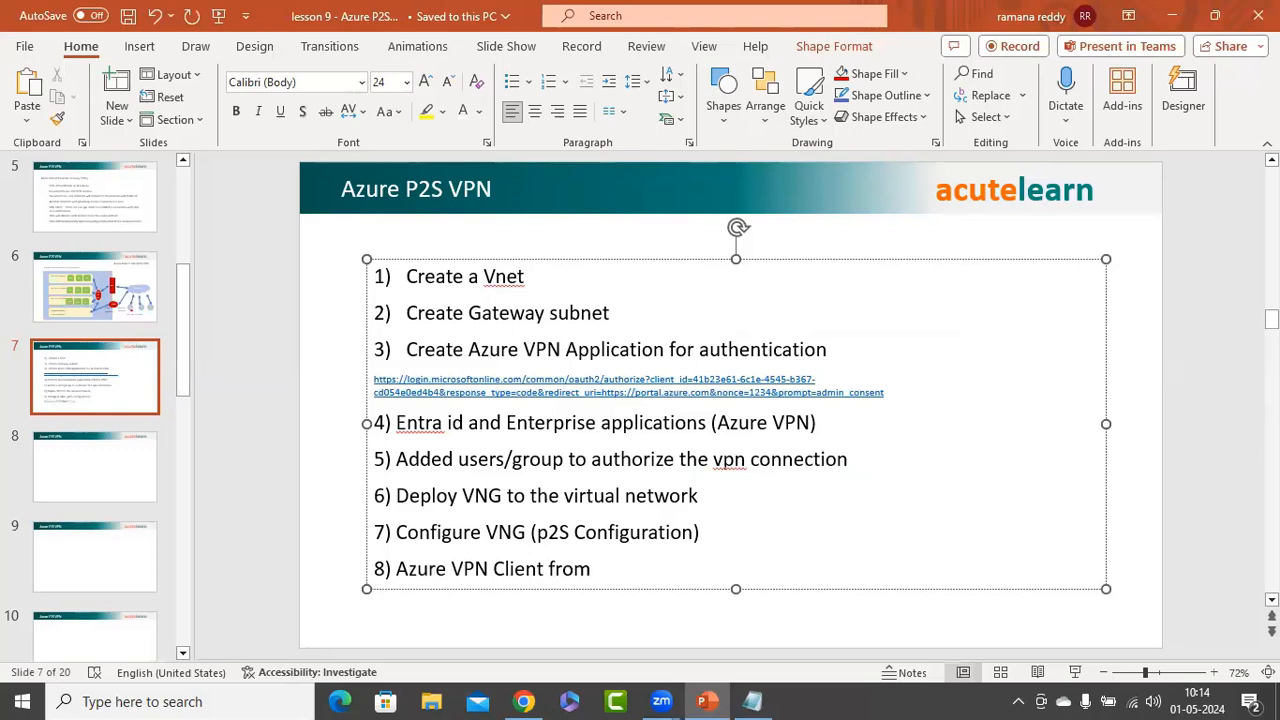
{"action": "type", "text": " MS Store"}
{"action": "key", "text": "Escape"}
{"action": "key", "text": "Escape"}
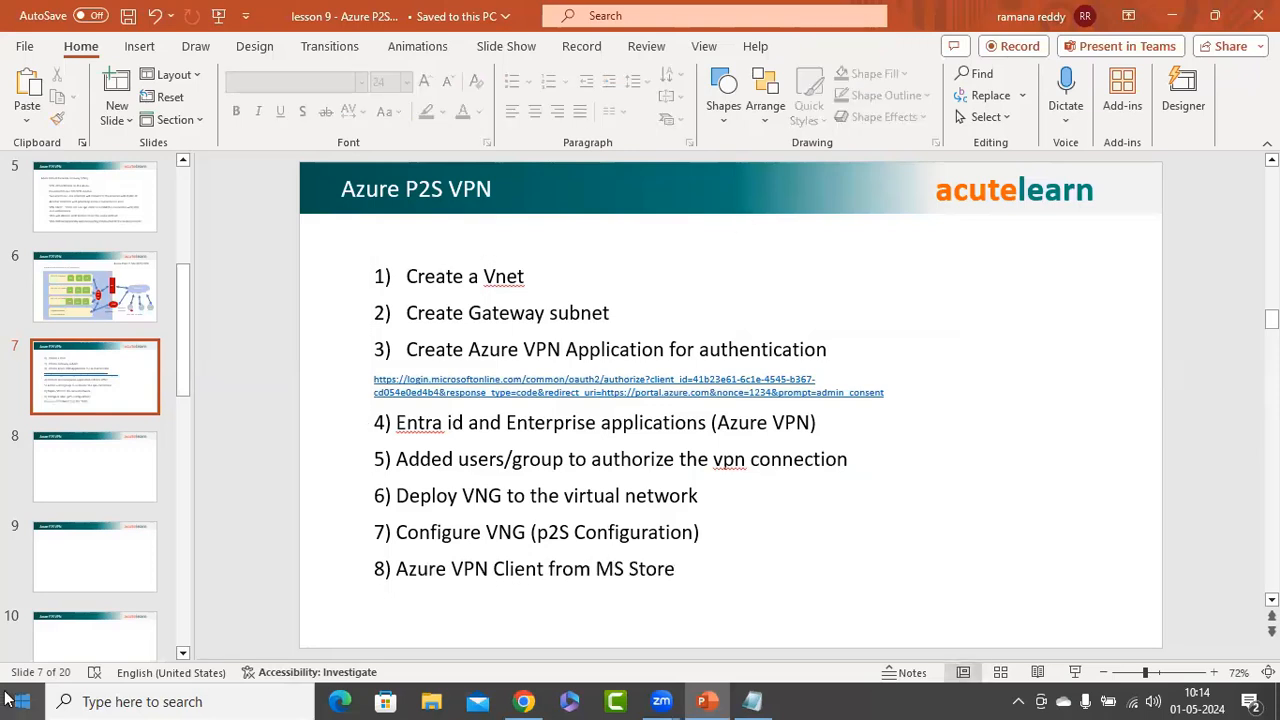
Open Microsoft Store and search for 'azure vpn'
{"action": "left_click", "coordinate": [10, 700]}
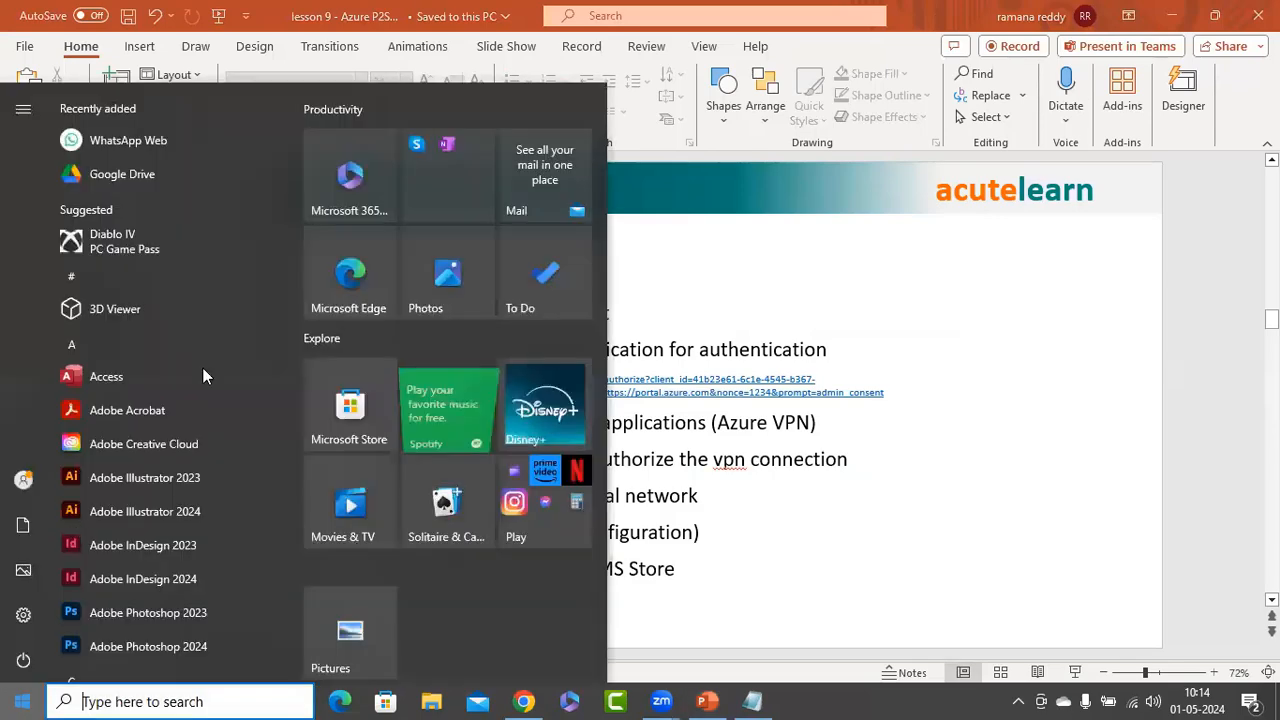
{"action": "type", "text": "store"}
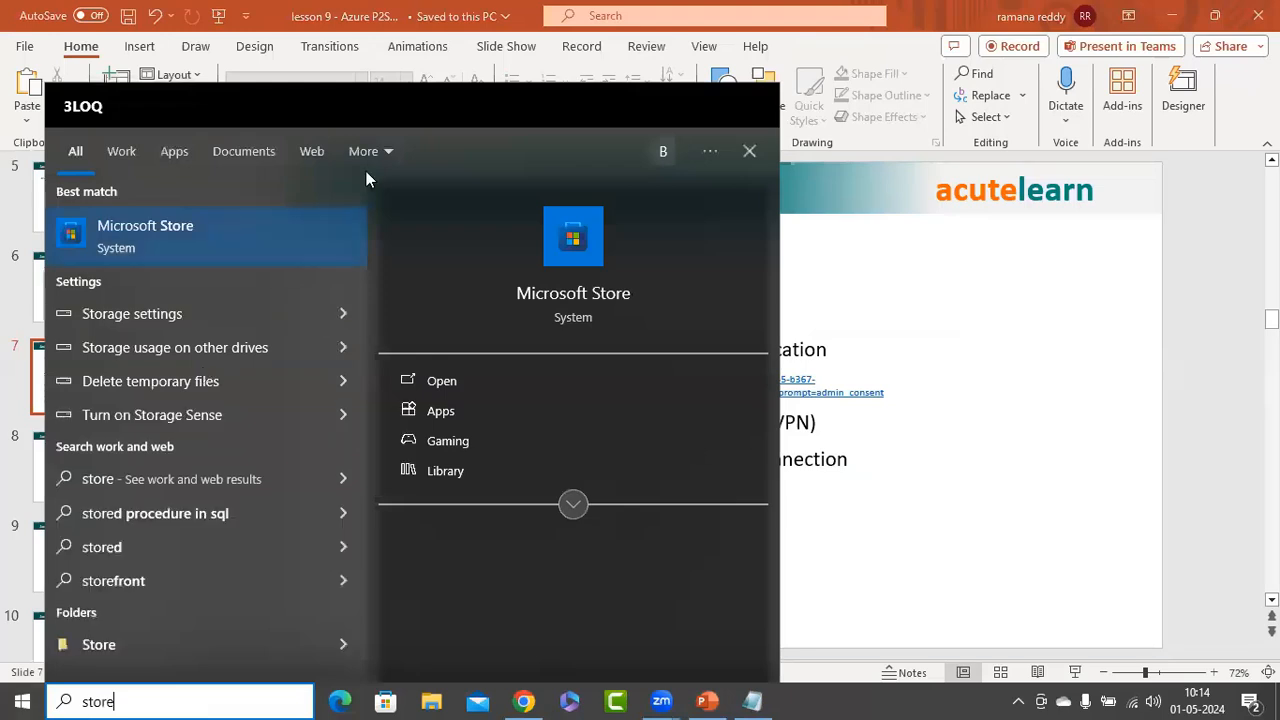
{"action": "key", "text": "Escape"}
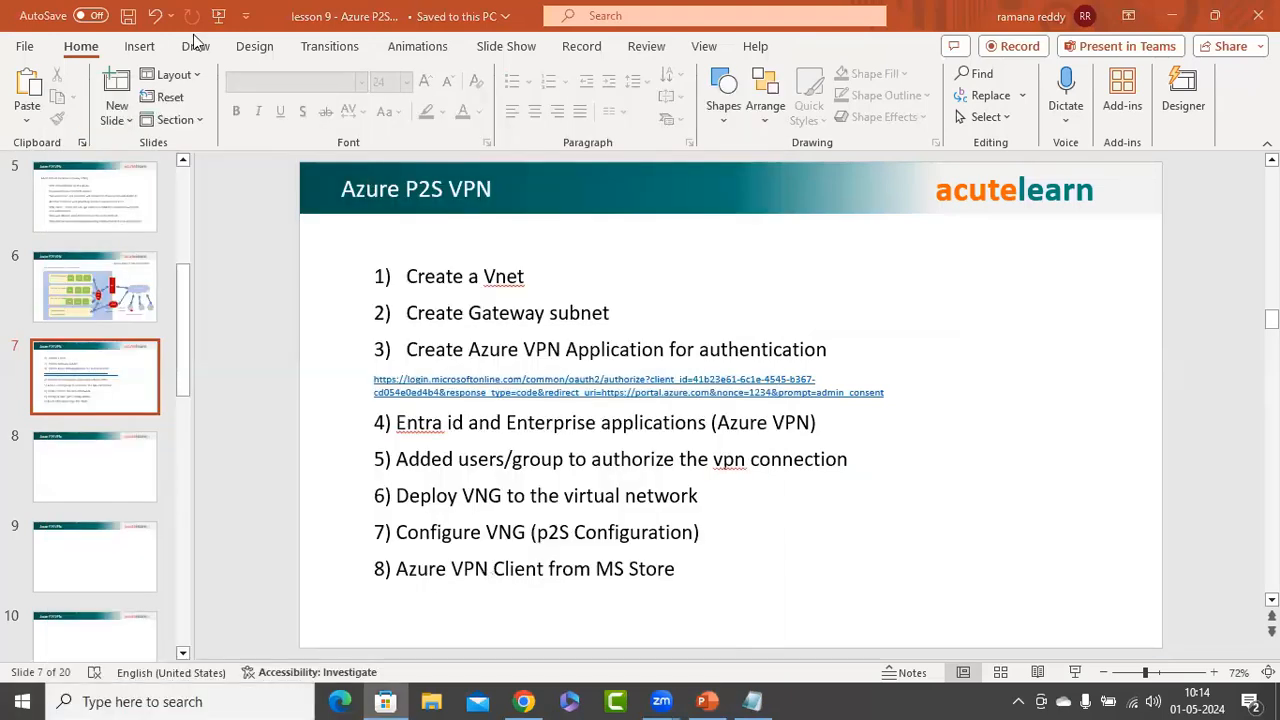
{"action": "type", "text": "azure vpn"}
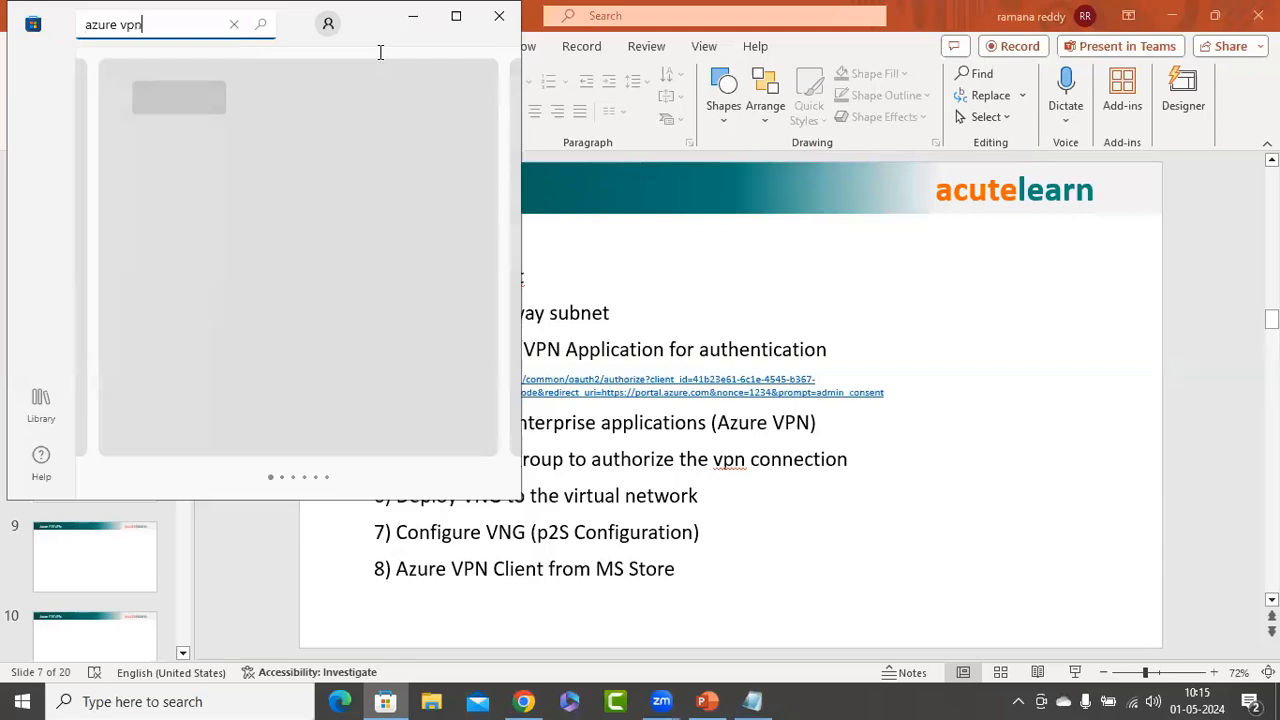
{"action": "key", "text": "Return"}
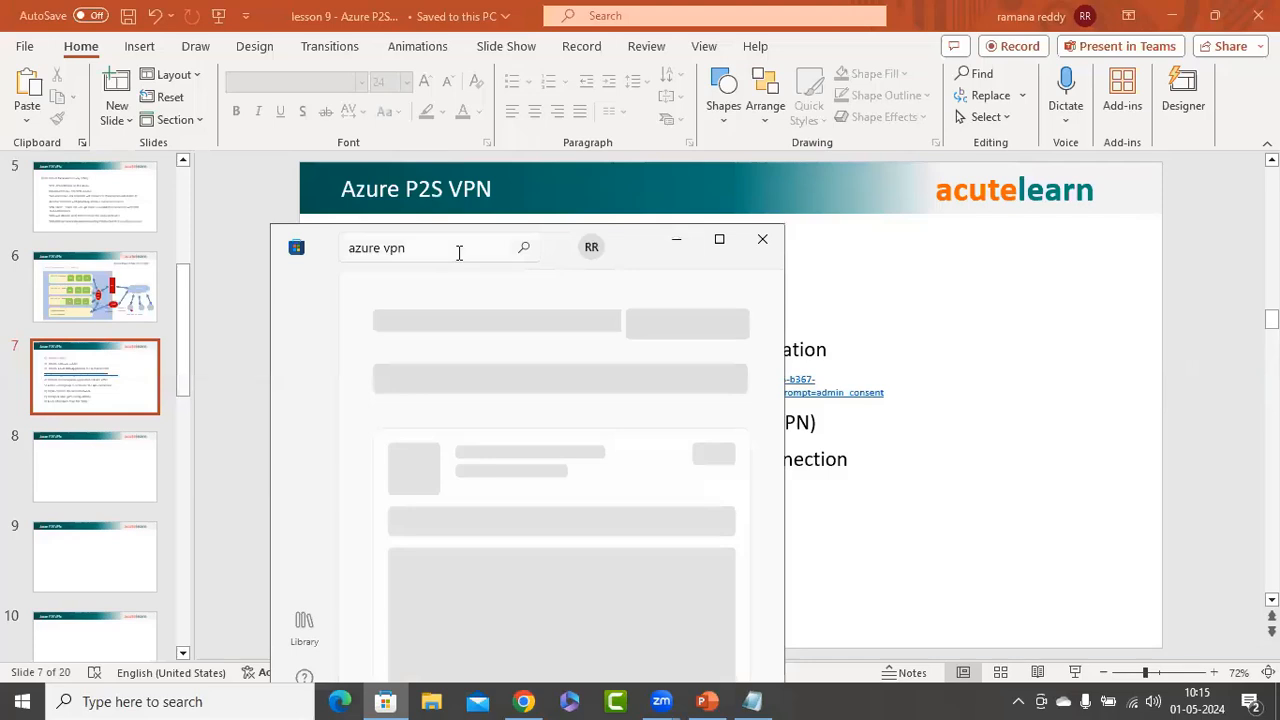
{"action": "left_click", "coordinate": [459, 253]}
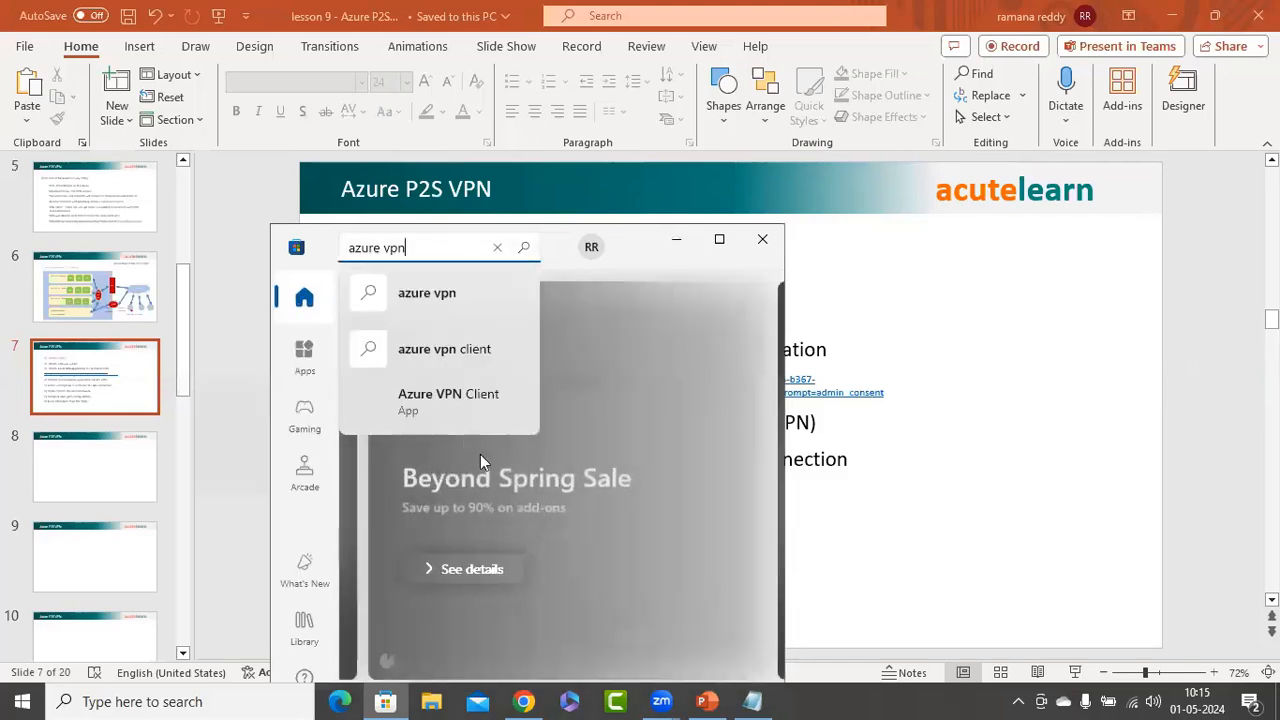
{"action": "key", "text": "Return"}
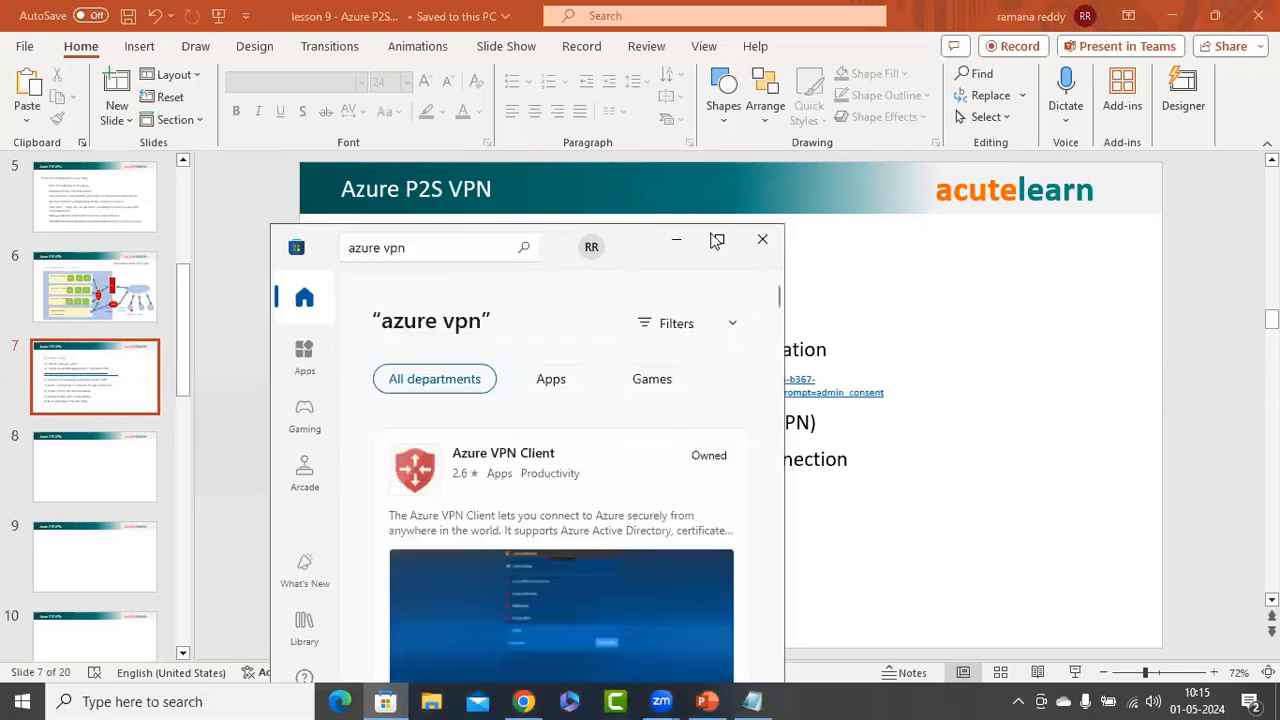
Install the Azure VPN Client app from its Store product page, then restore down the Store window
{"action": "left_click", "coordinate": [719, 239]}
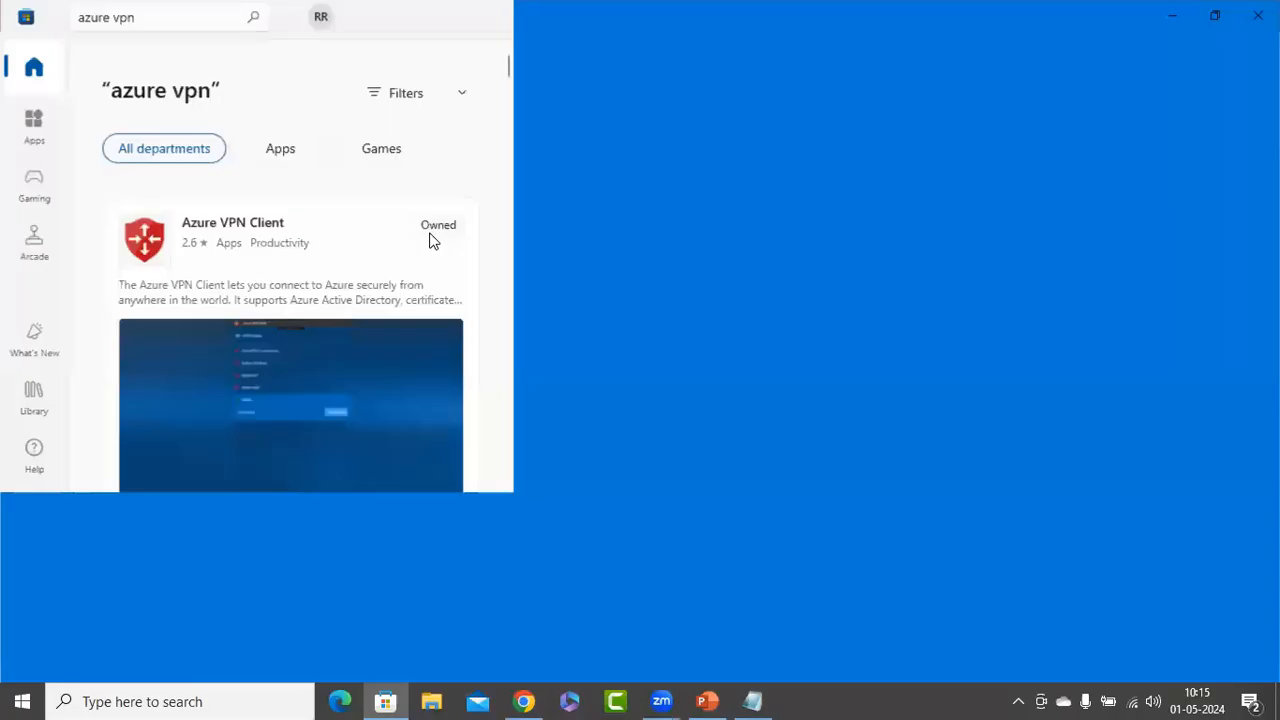
{"action": "left_click", "coordinate": [378, 254]}
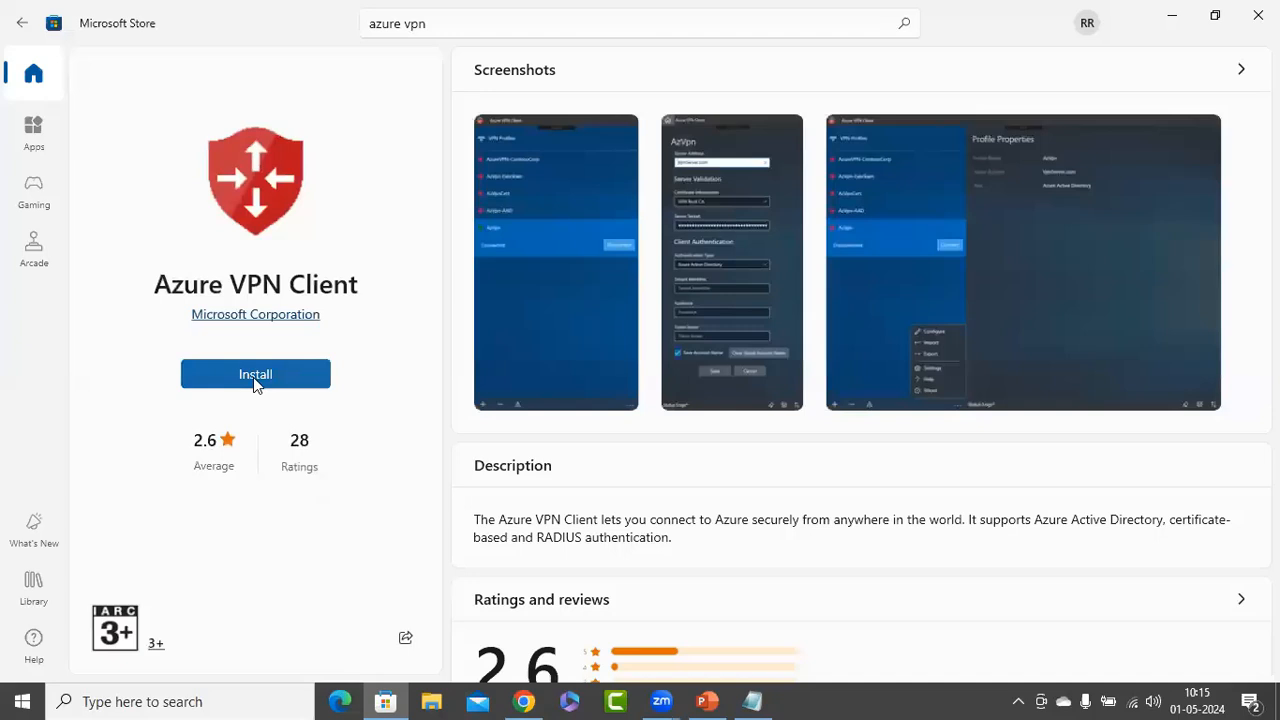
{"action": "left_click", "coordinate": [255, 380]}
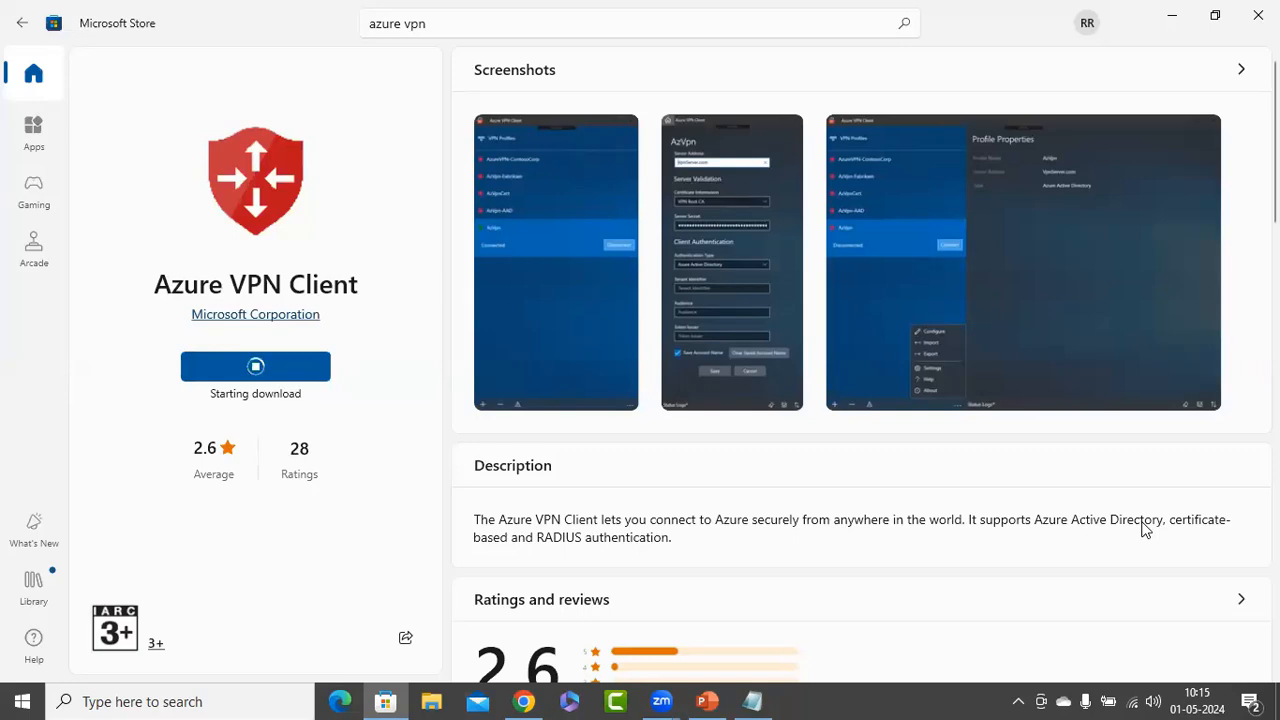
{"action": "key", "text": "super+Down"}
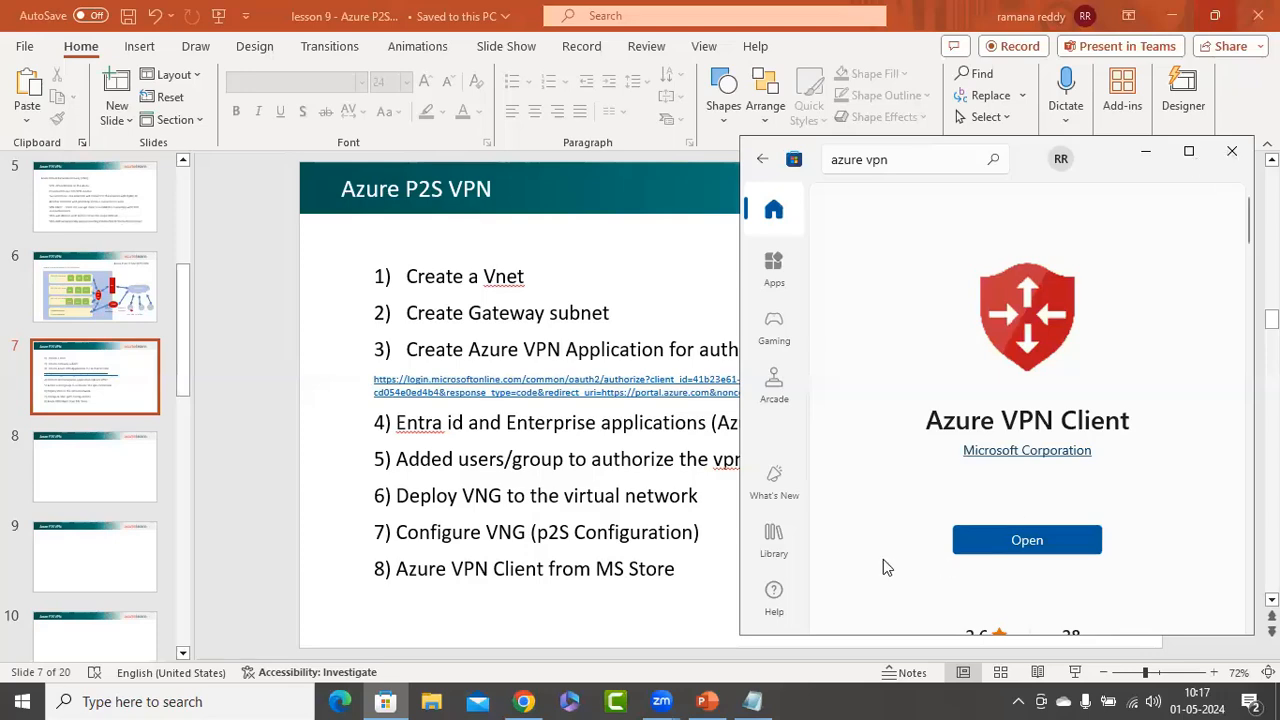
Back in Chrome, reopen acute-vng's Point-to-site configuration showing pool 192.168.26.0/24, OpenVPN (SSL) and Azure AD
{"action": "key", "text": "alt+Tab"}
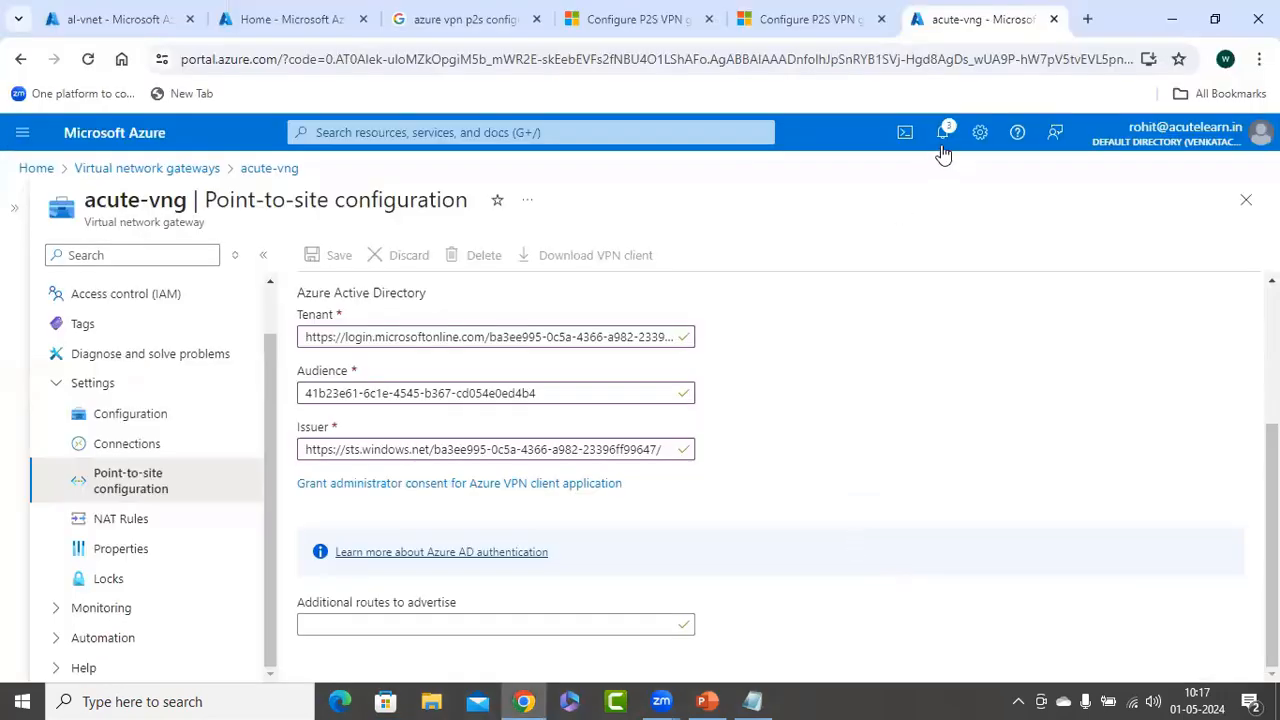
{"action": "left_click", "coordinate": [748, 452]}
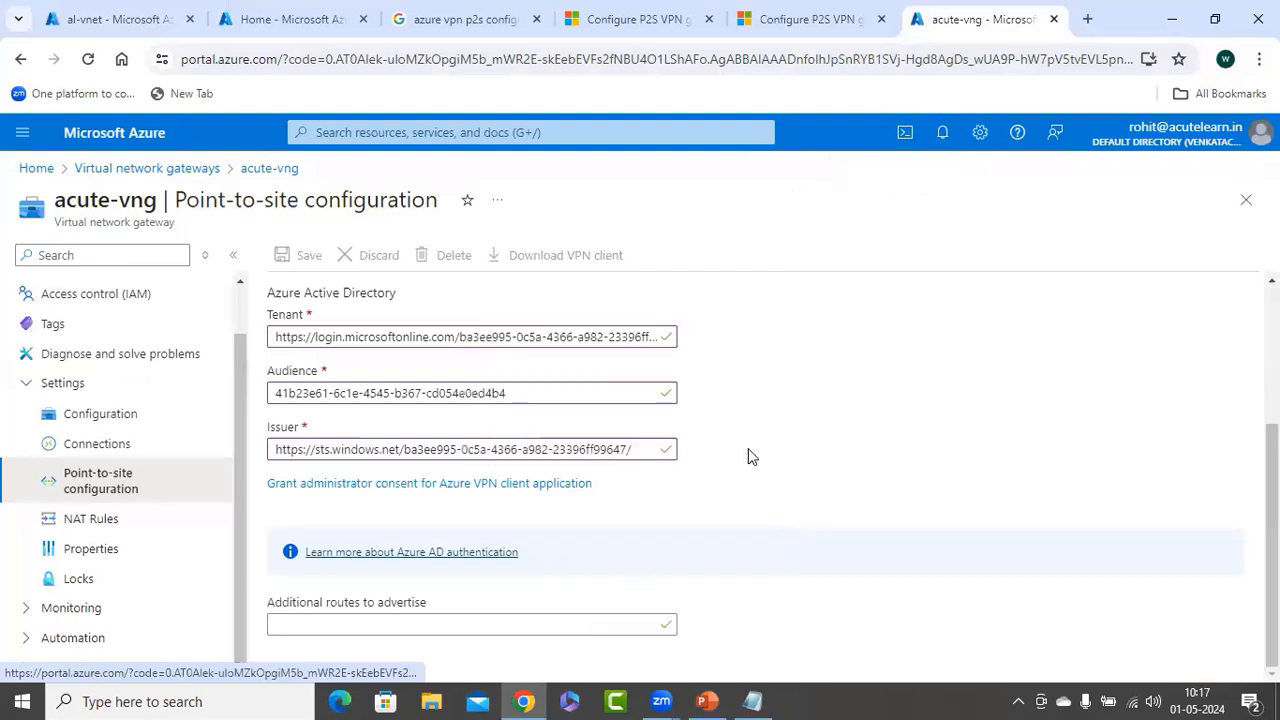
{"action": "scroll", "coordinate": [829, 457], "scroll_direction": "up", "scroll_amount": 3}
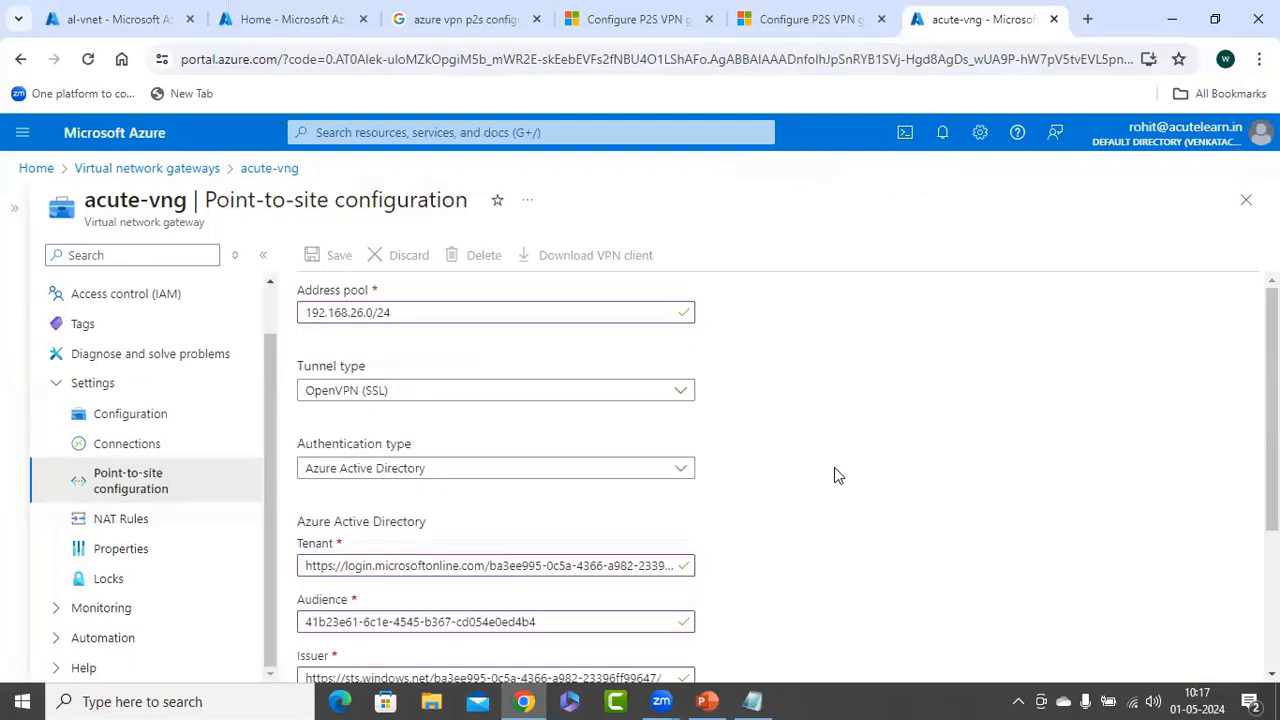
{"action": "scroll", "coordinate": [837, 474], "scroll_direction": "down", "scroll_amount": 3}
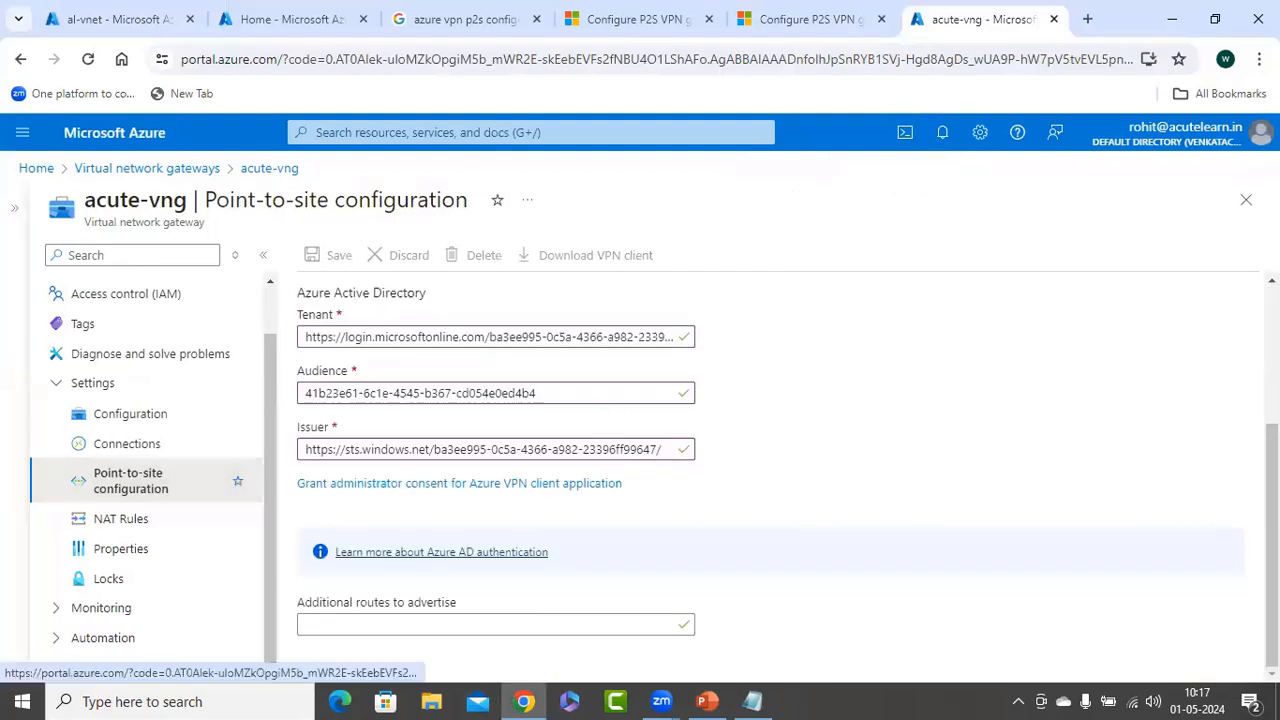
{"action": "left_click", "coordinate": [73, 439]}
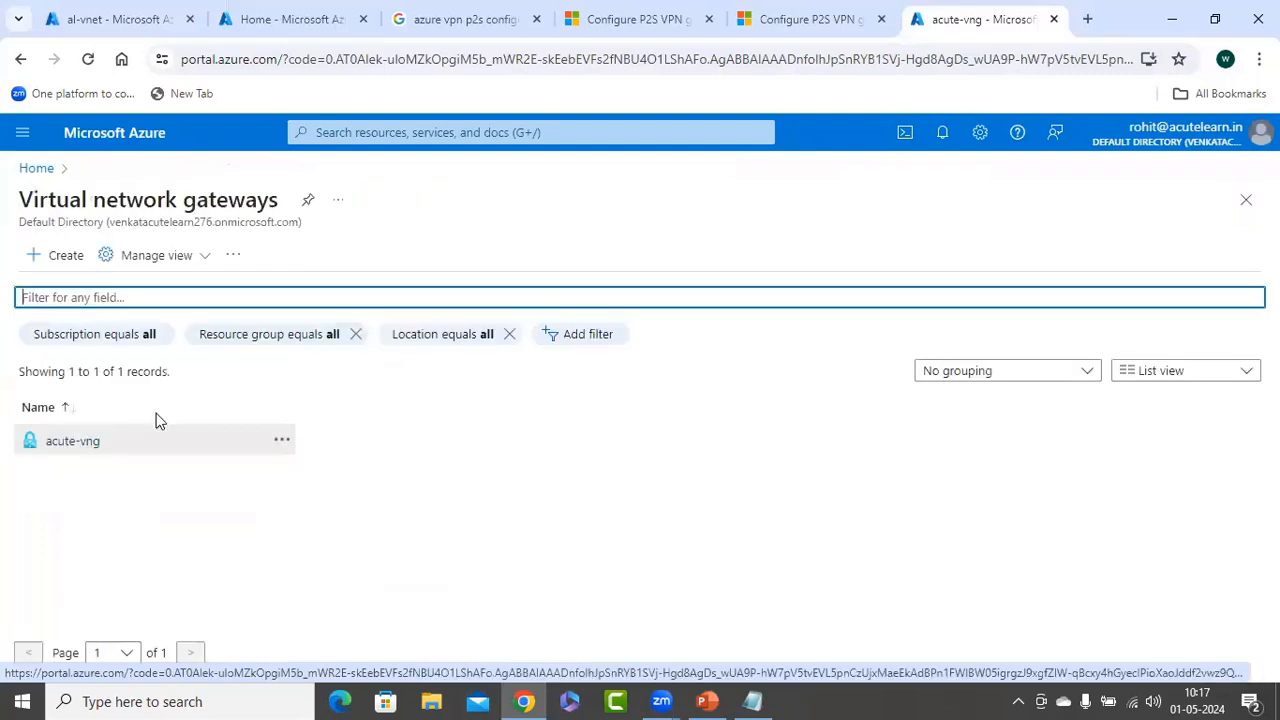
{"action": "left_click", "coordinate": [260, 202]}
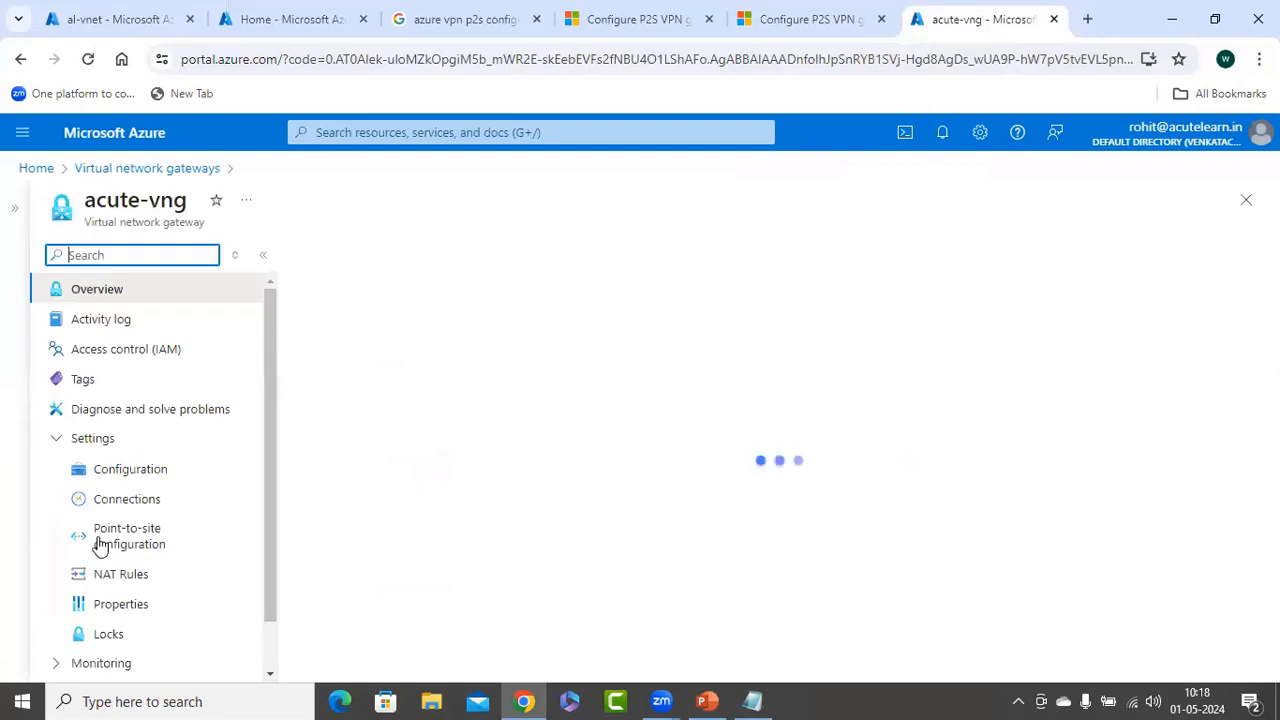
{"action": "left_click", "coordinate": [200, 537]}
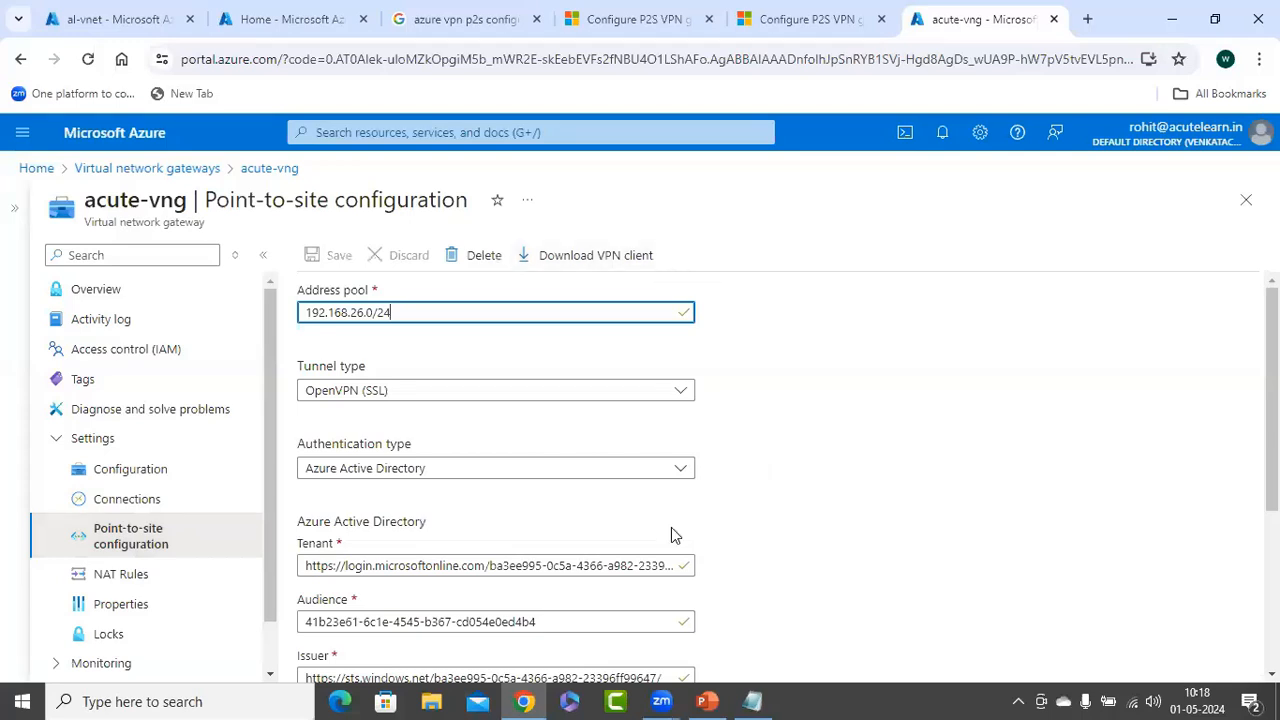
Launch Azure VPN Client from Start, confirm it has no connections, and view its Add/Import options
{"action": "left_click", "coordinate": [15, 700]}
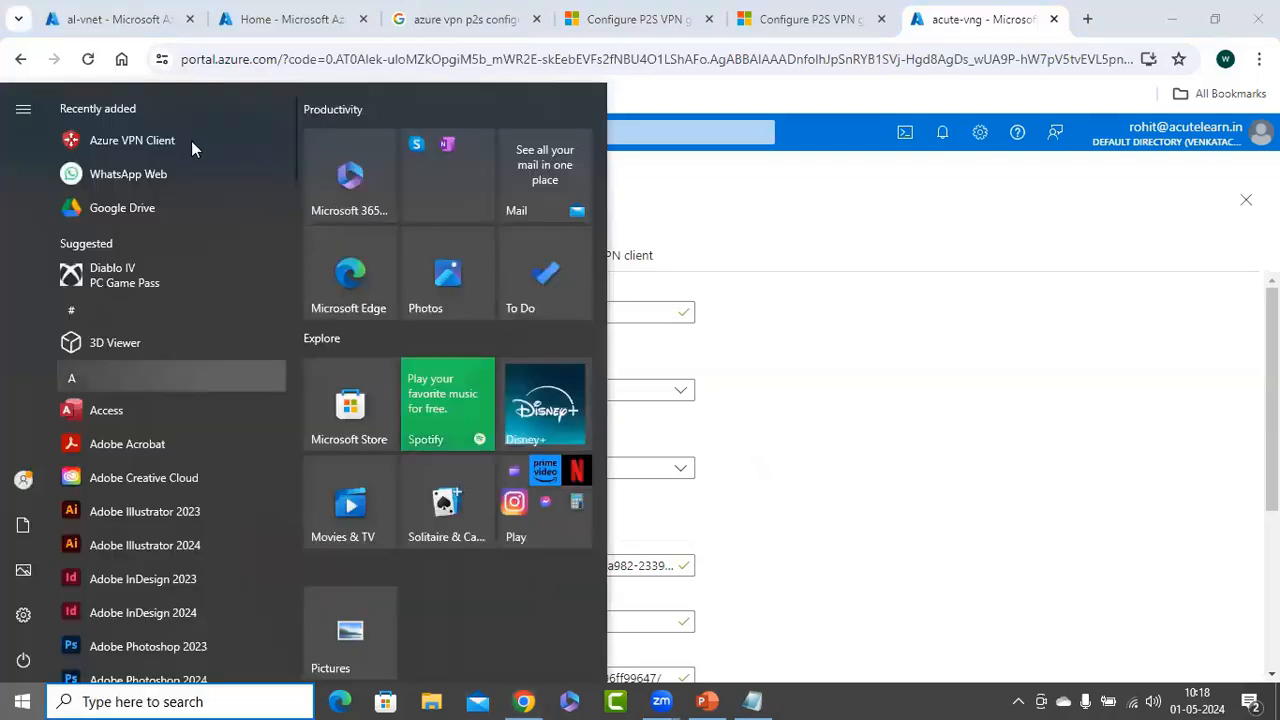
{"action": "left_click", "coordinate": [163, 142]}
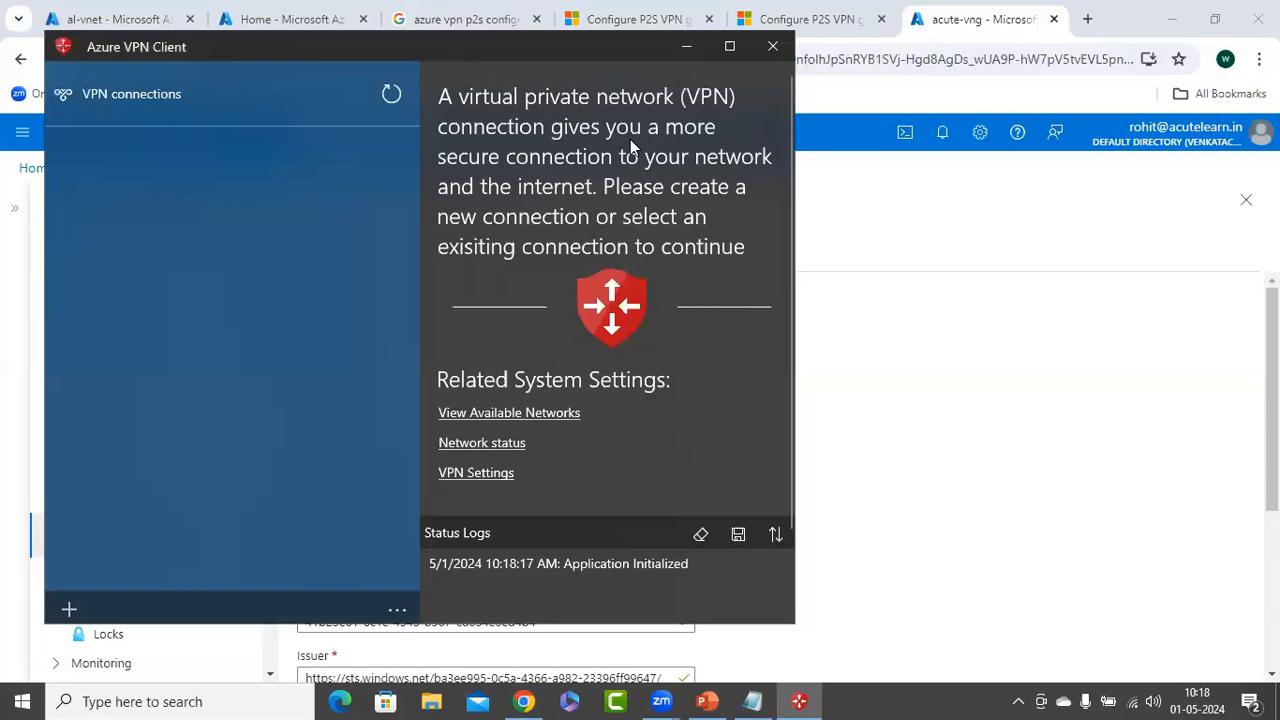
{"action": "left_click_drag", "start_coordinate": [510, 47], "coordinate": [934, 87]}
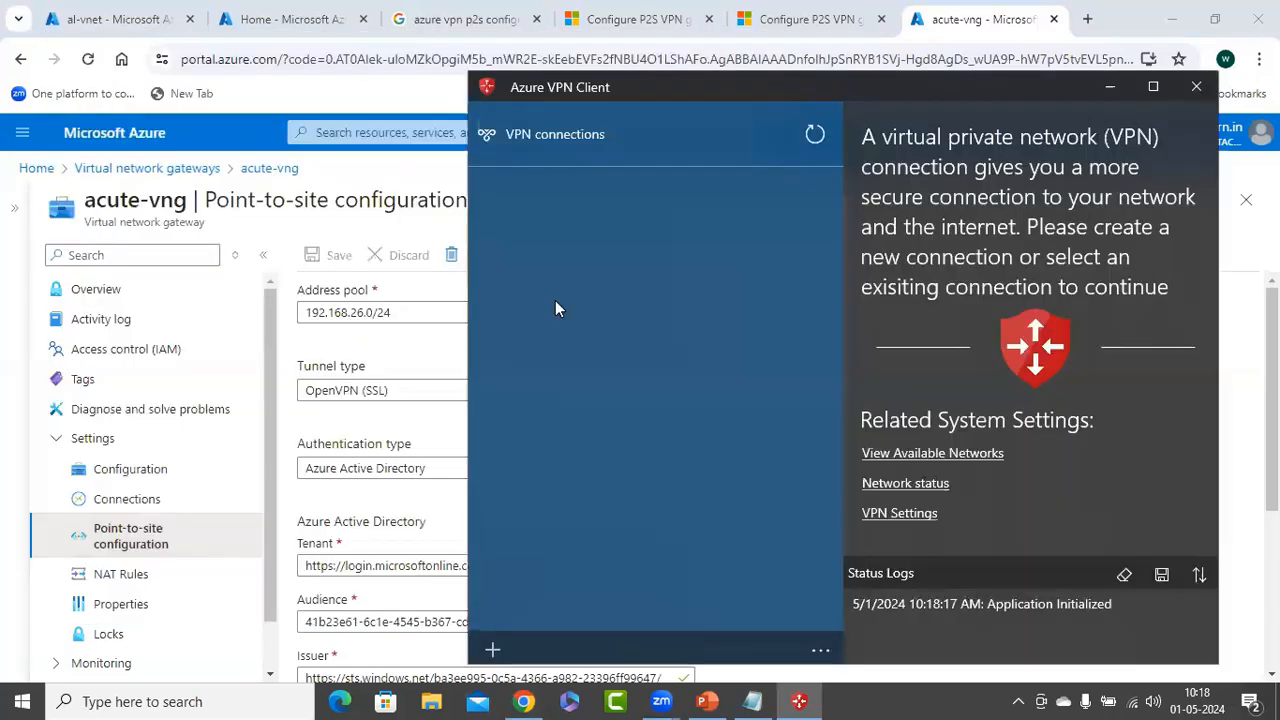
{"action": "left_click", "coordinate": [497, 643]}
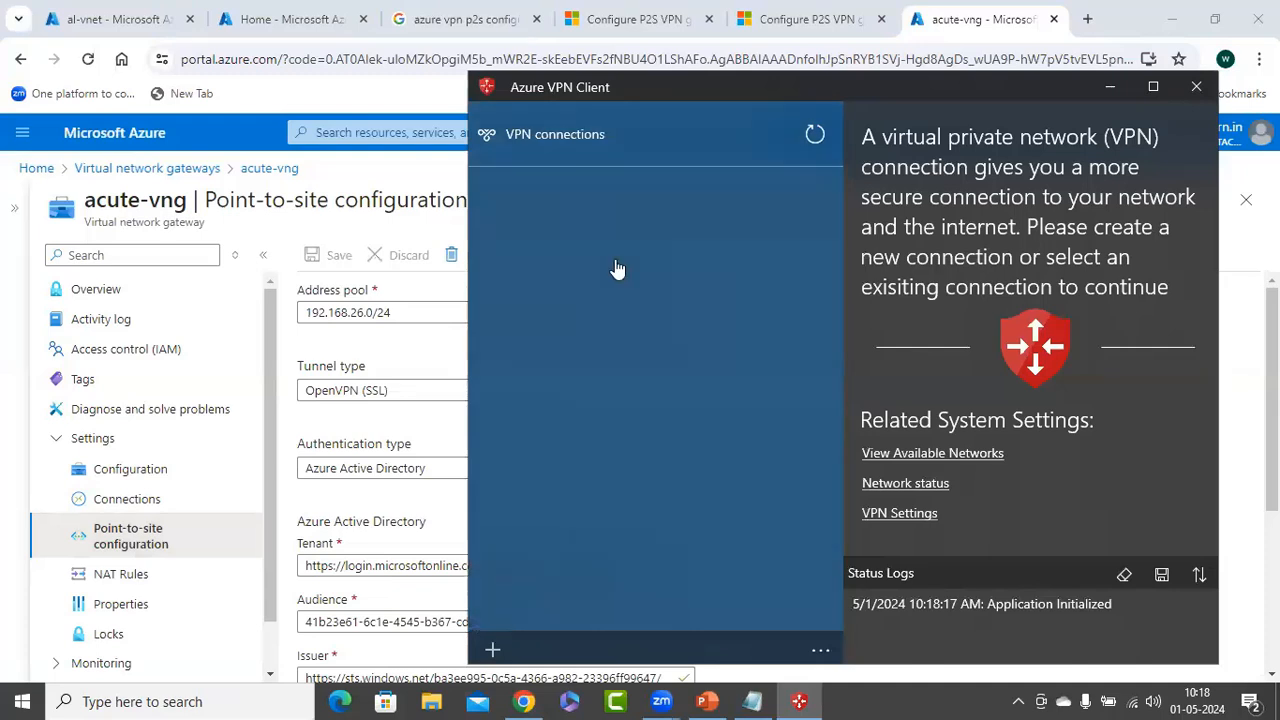
{"action": "key", "text": "alt+Tab"}
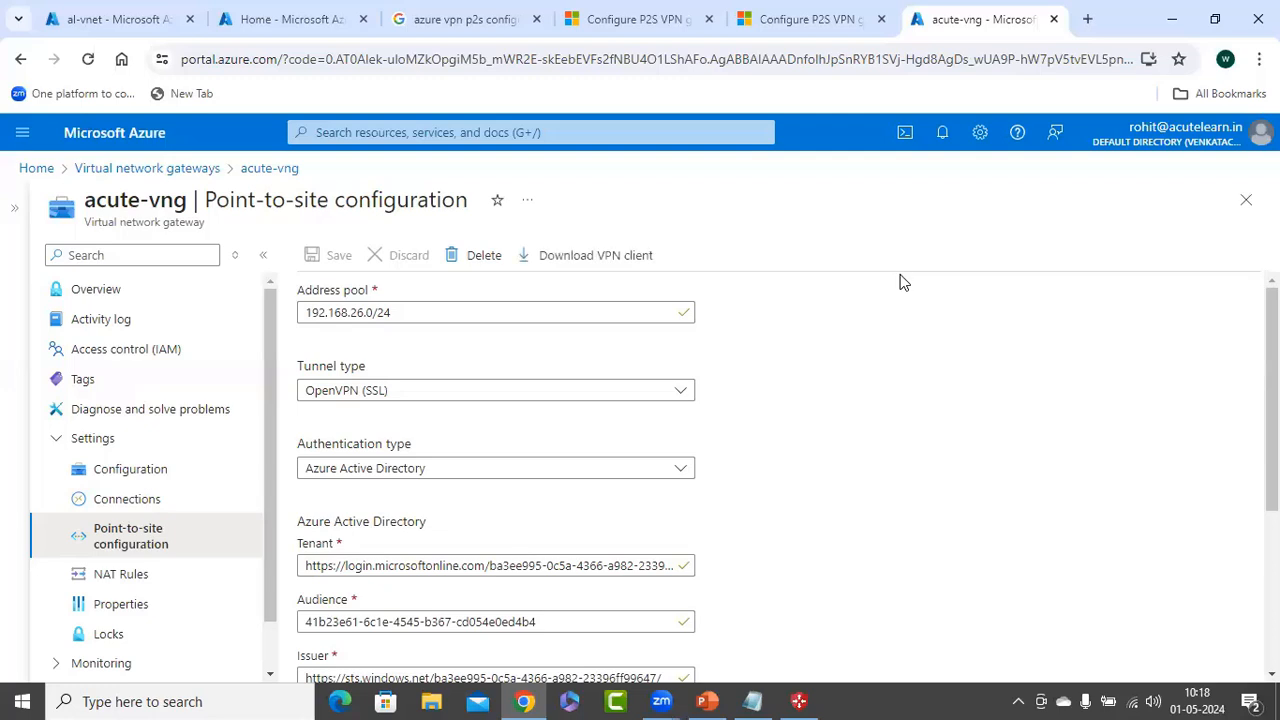
Install the Azure portal as a standalone app window and maximize it
{"action": "left_click", "coordinate": [1149, 60]}
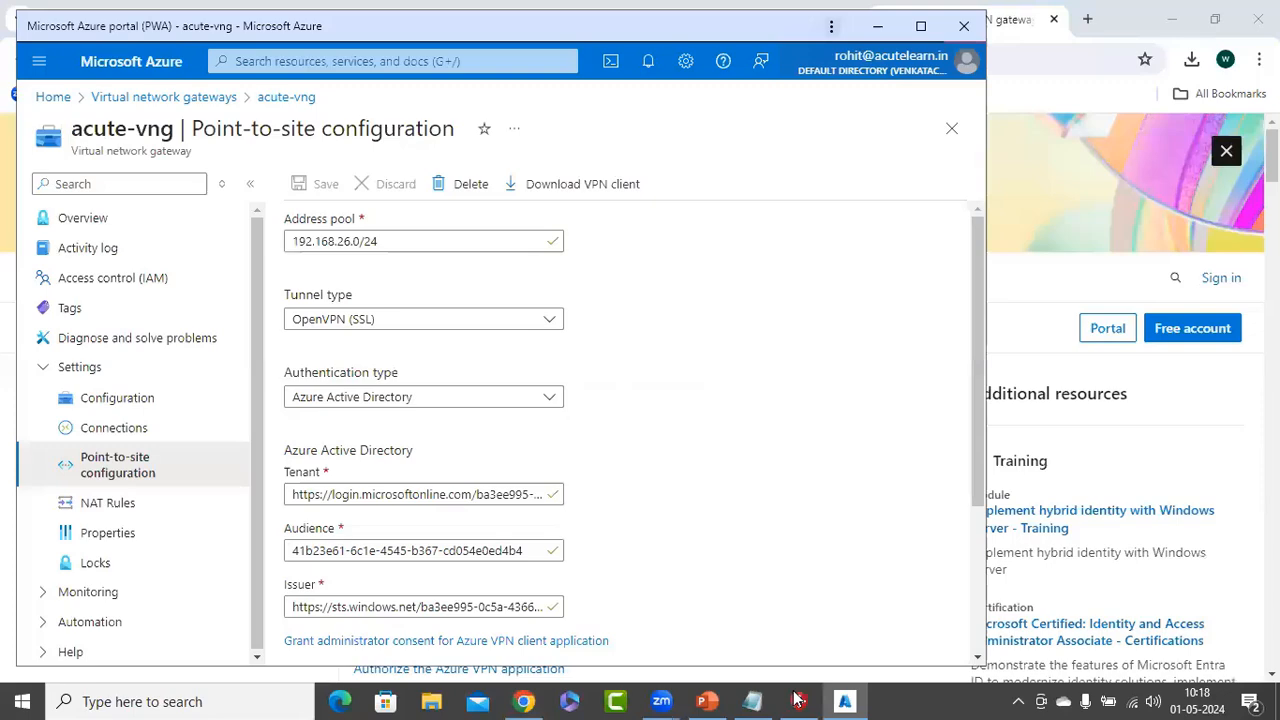
{"action": "left_click", "coordinate": [797, 700]}
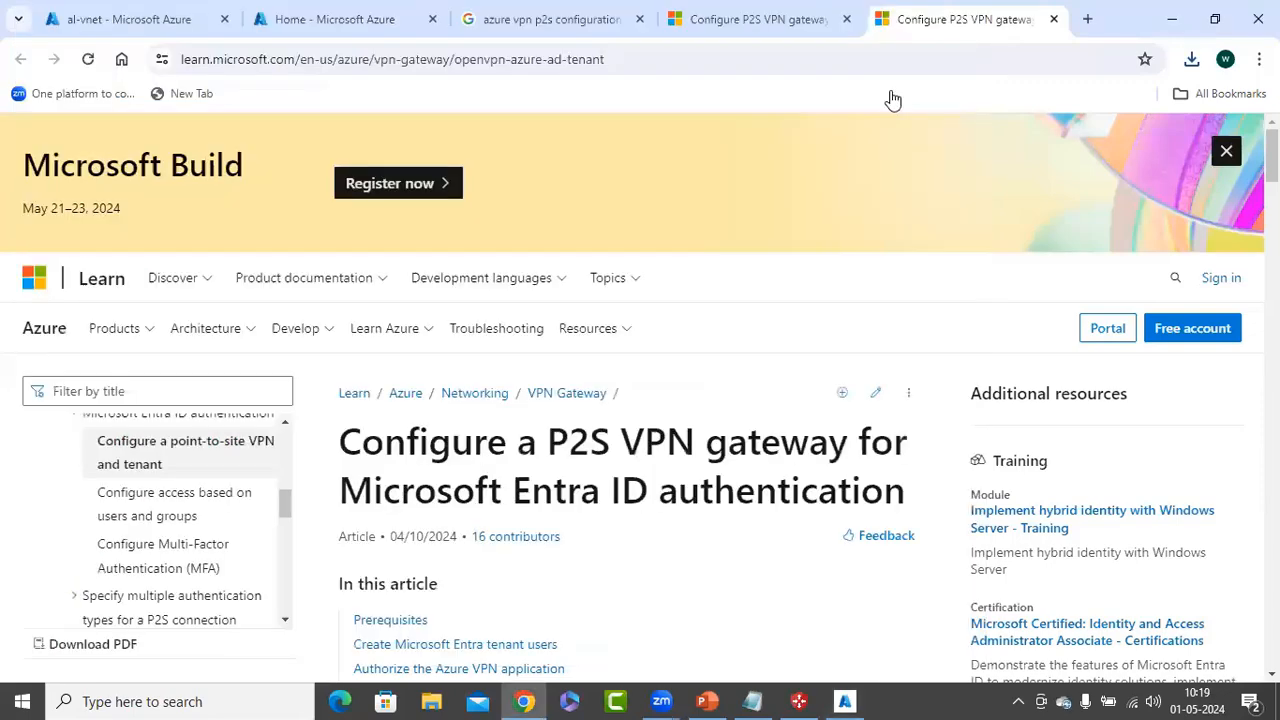
{"action": "key", "text": "alt+Tab"}
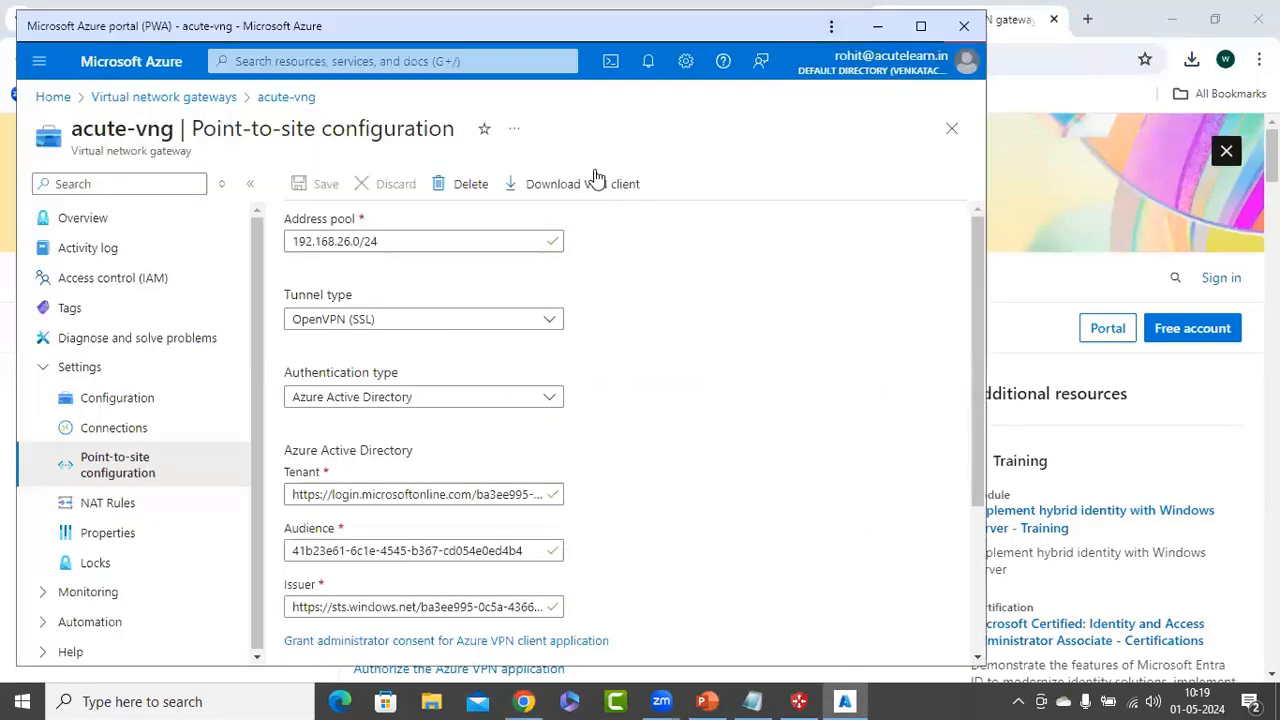
{"action": "key", "text": "super+Up"}
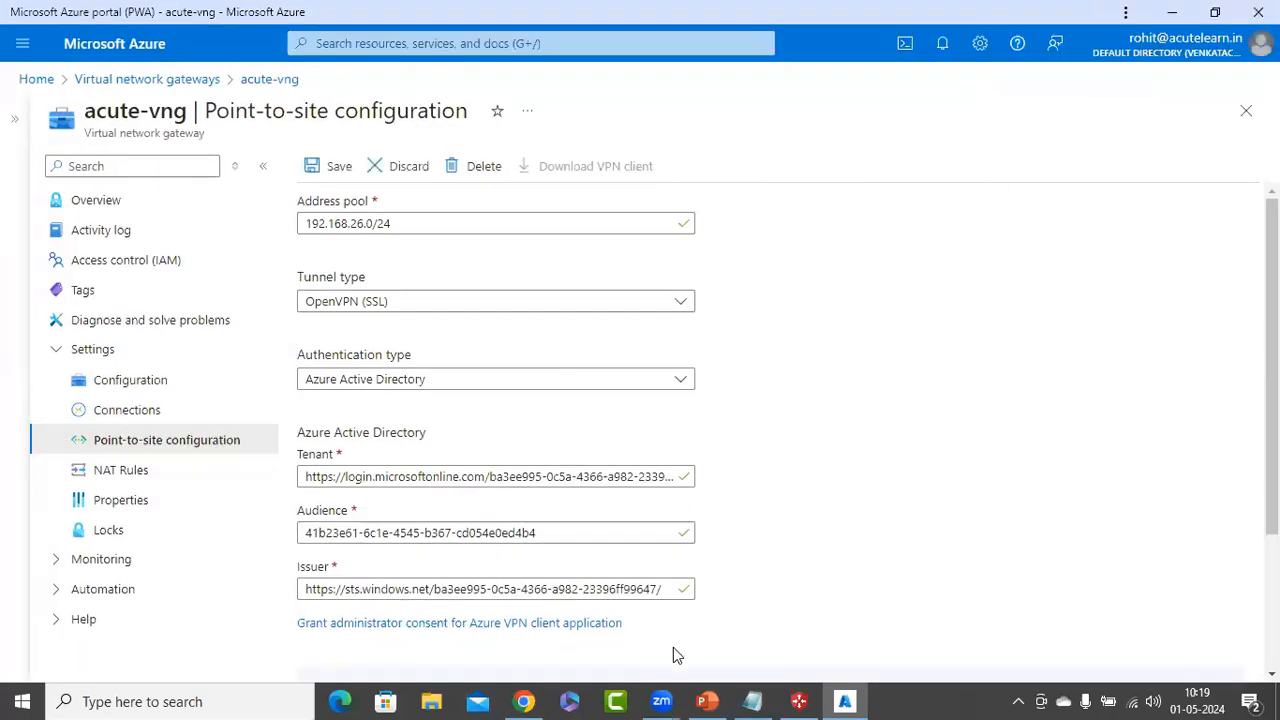
{"action": "left_click", "coordinate": [525, 701]}
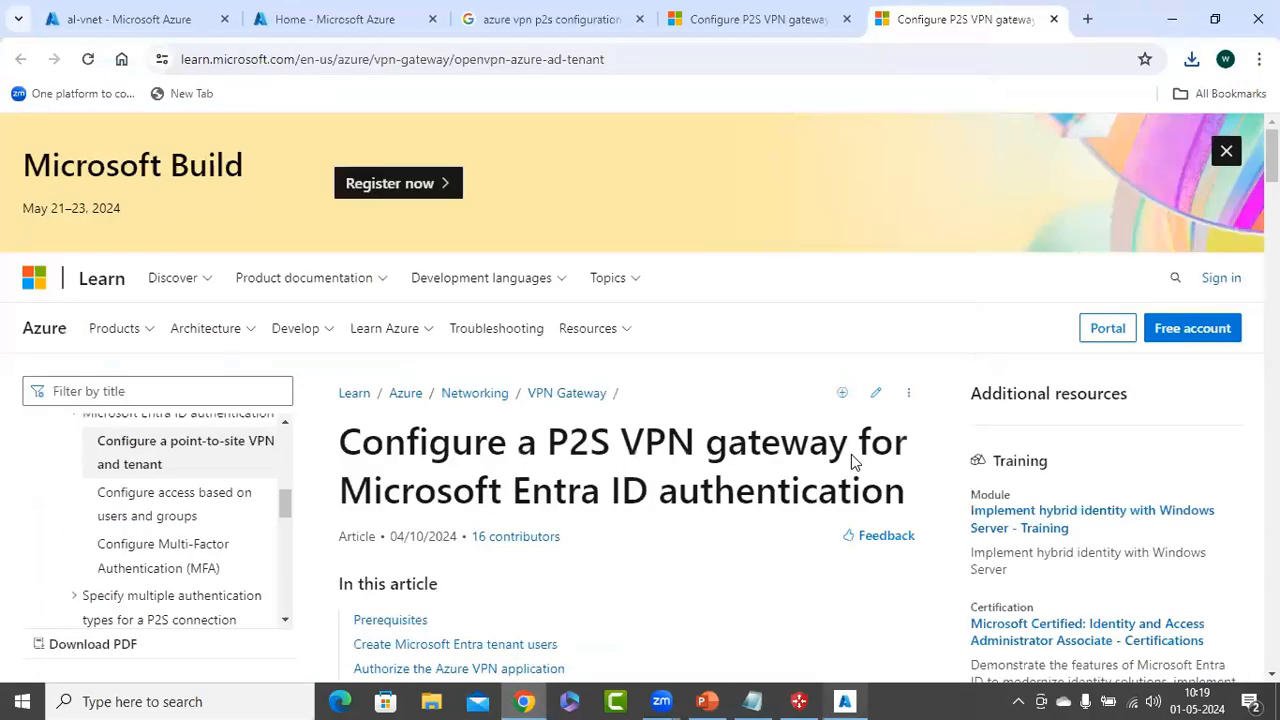
{"action": "key", "text": "alt+Tab"}
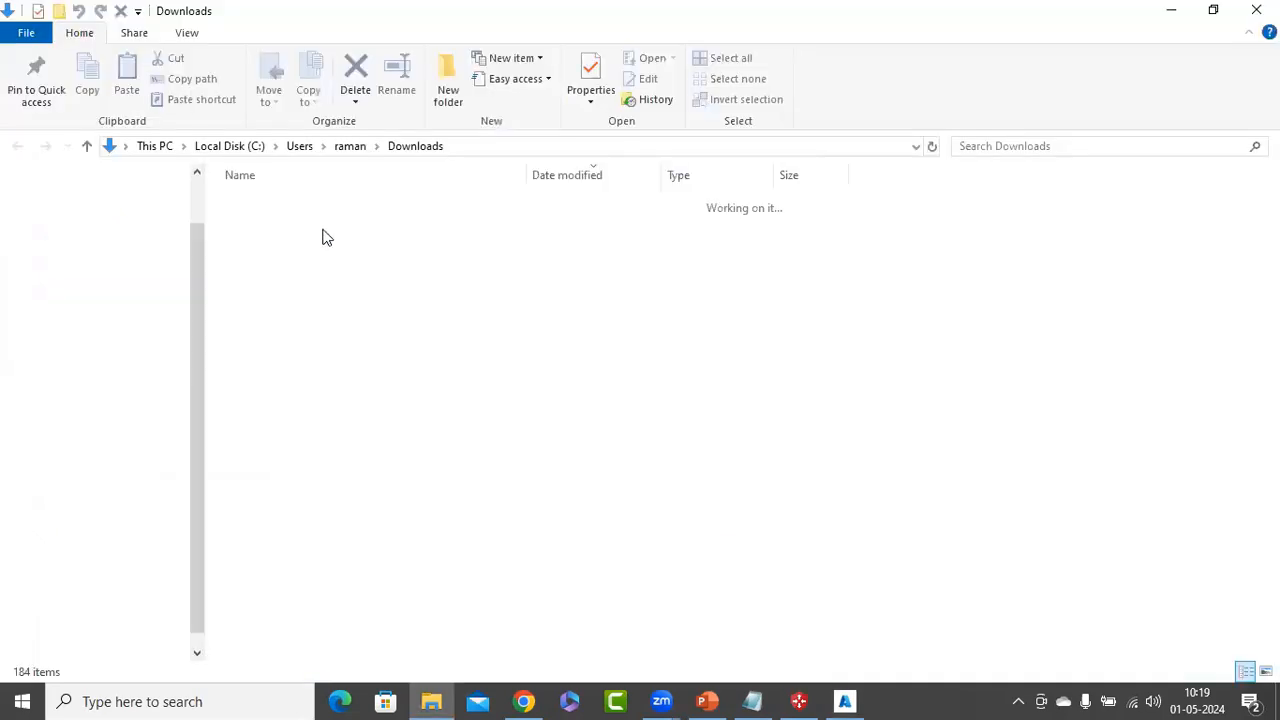
Extract acute-vng (1).zip to its own folder and open its AzureVPN subfolder containing azurevpnconfig
{"action": "right_click", "coordinate": [327, 231]}
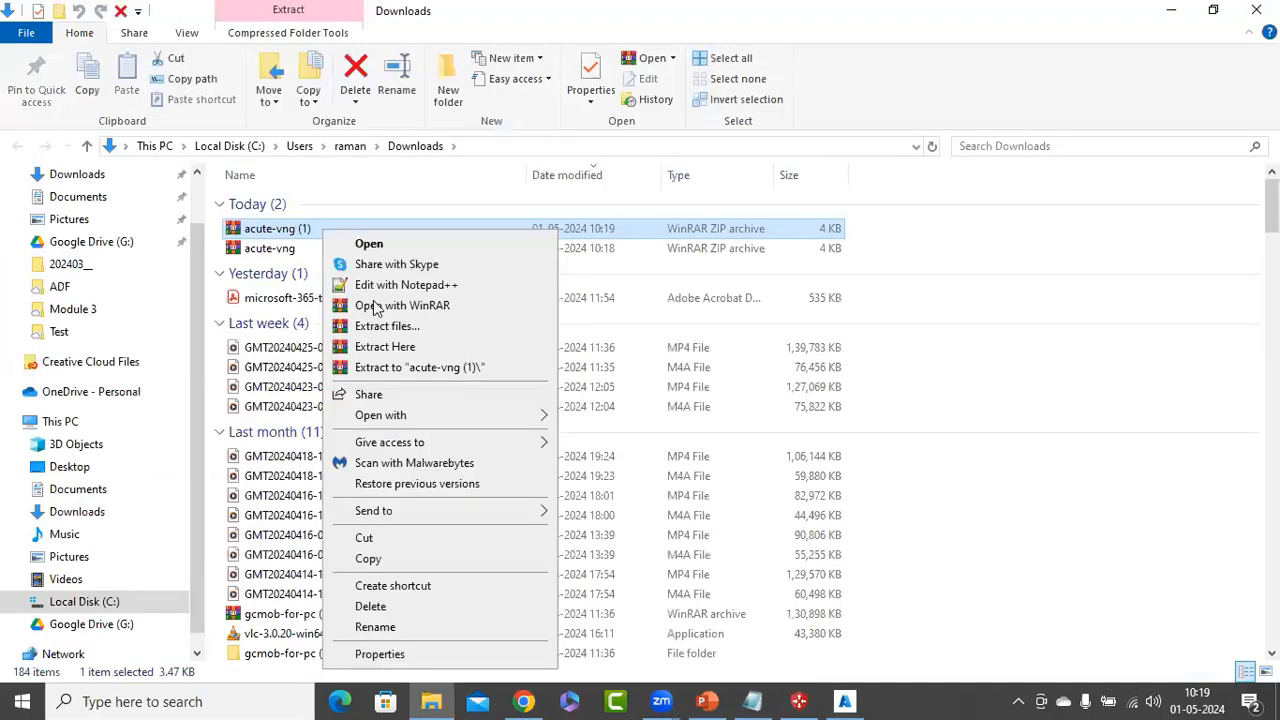
{"action": "left_click", "coordinate": [345, 227]}
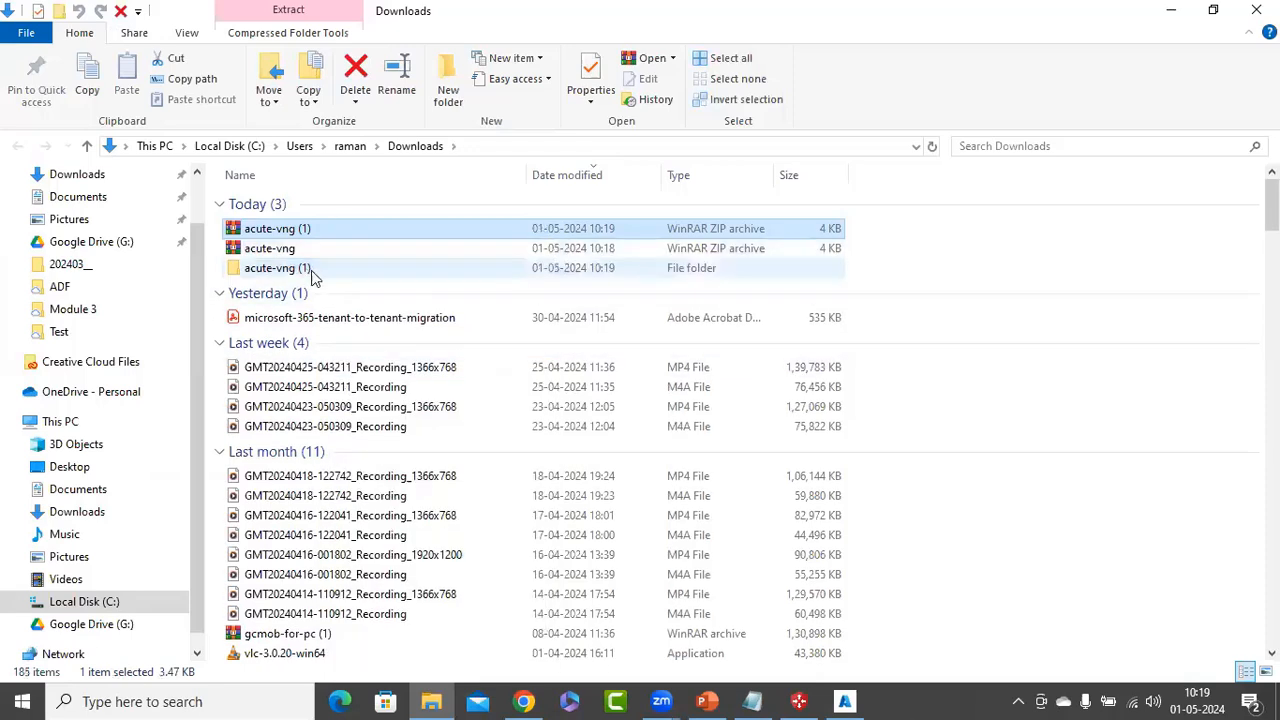
{"action": "double_click", "coordinate": [316, 276]}
{"action": "double_click", "coordinate": [289, 206]}
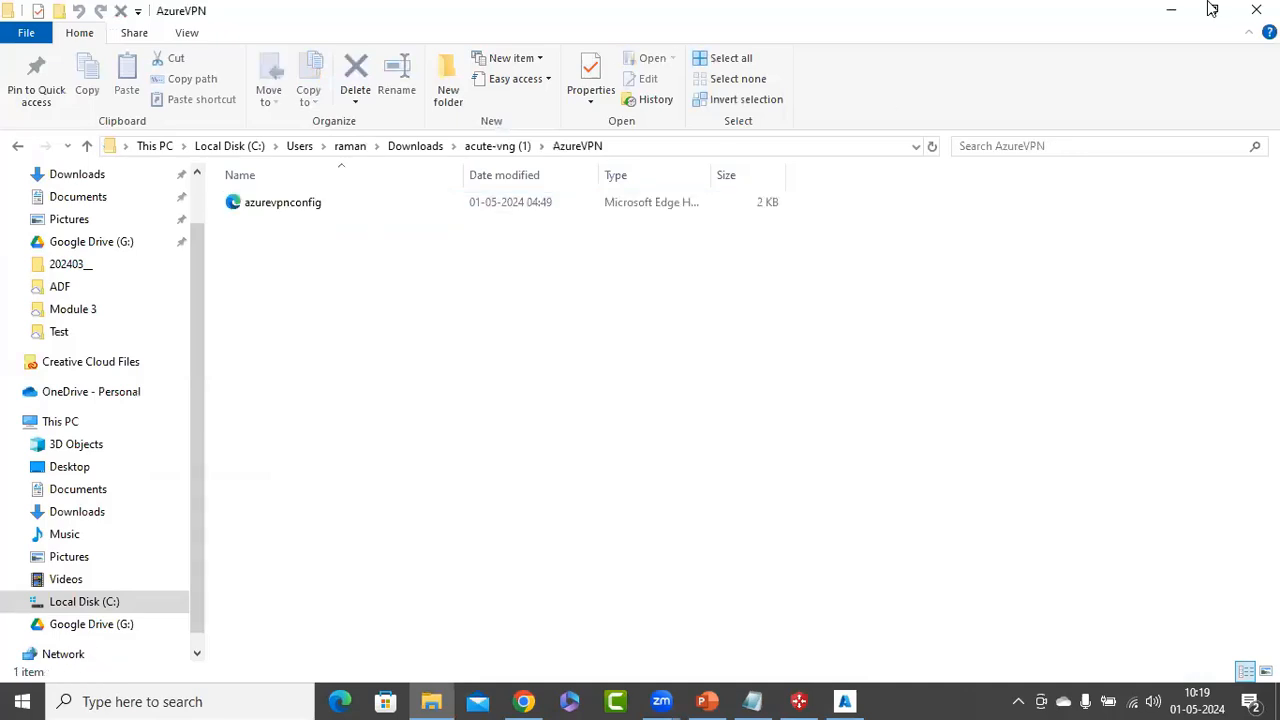
{"action": "left_click", "coordinate": [1170, 20]}
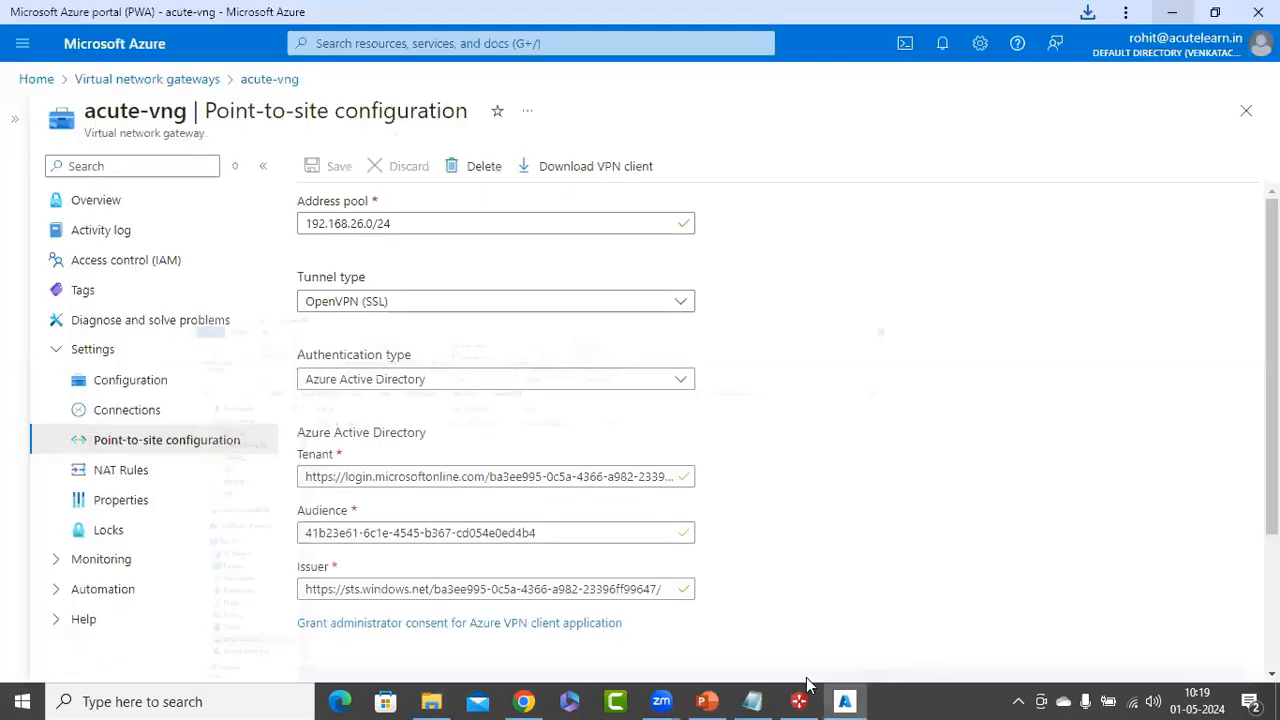
Import the azurevpnconfig profile from Downloads > acute-vng (1) > AzureVPN into Azure VPN Client
{"action": "key", "text": "alt+Tab"}
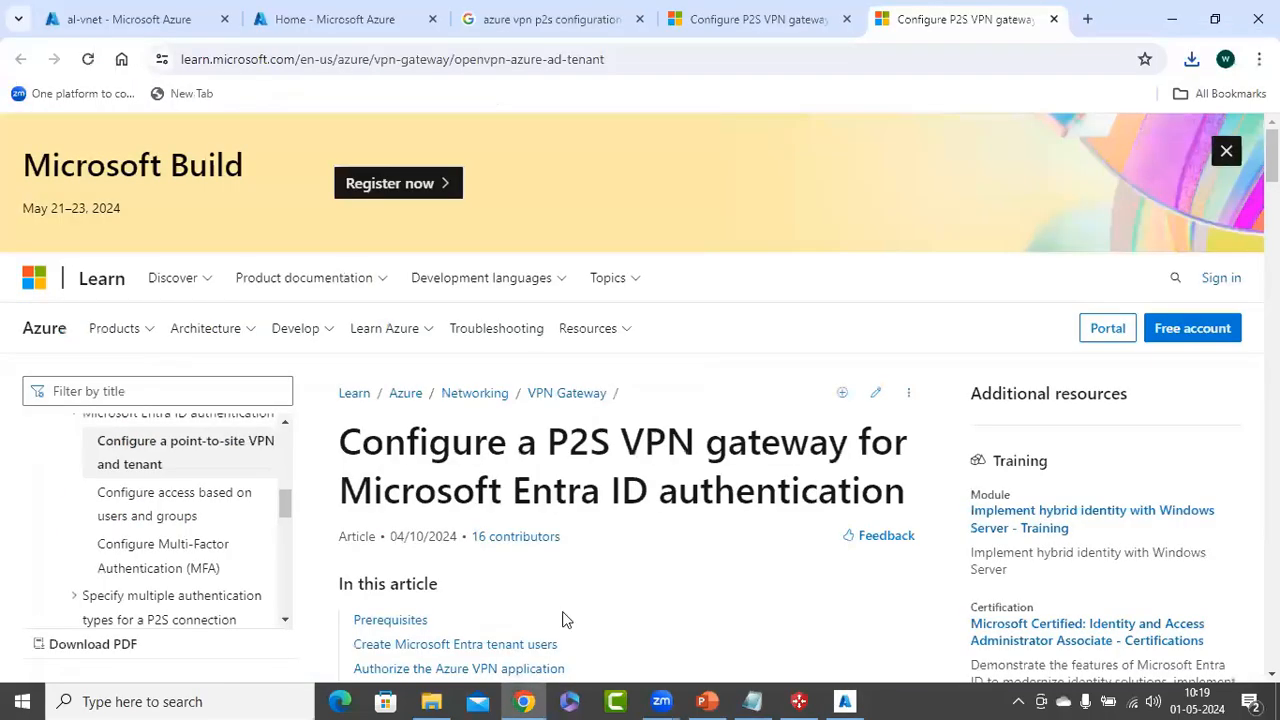
{"action": "left_click", "coordinate": [497, 653]}
{"action": "left_click", "coordinate": [542, 611]}
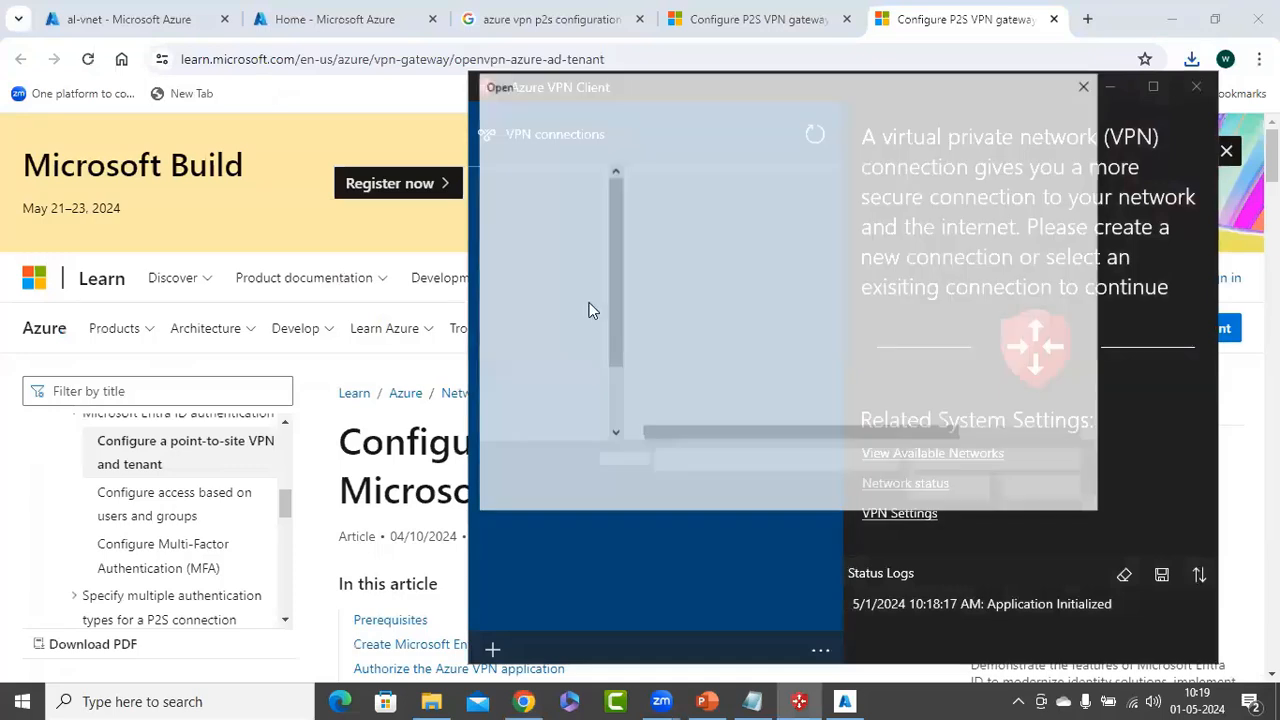
{"action": "left_click", "coordinate": [552, 300]}
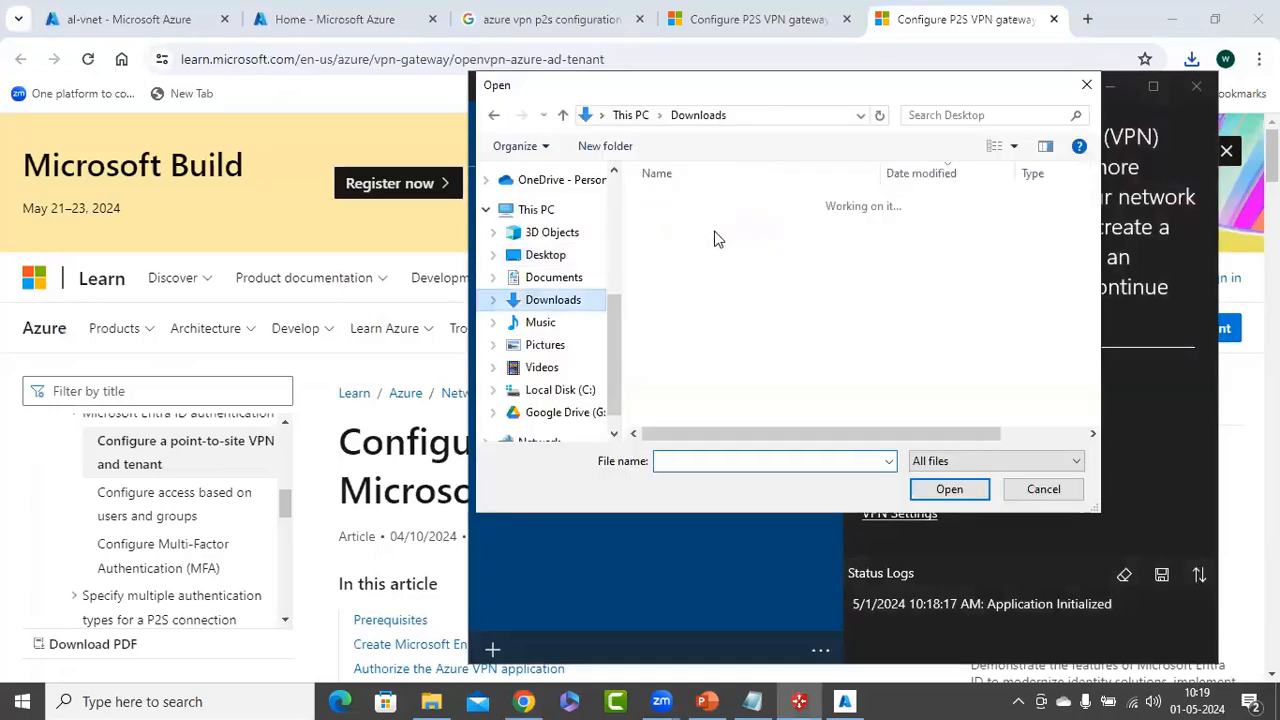
{"action": "double_click", "coordinate": [700, 226]}
{"action": "double_click", "coordinate": [720, 203]}
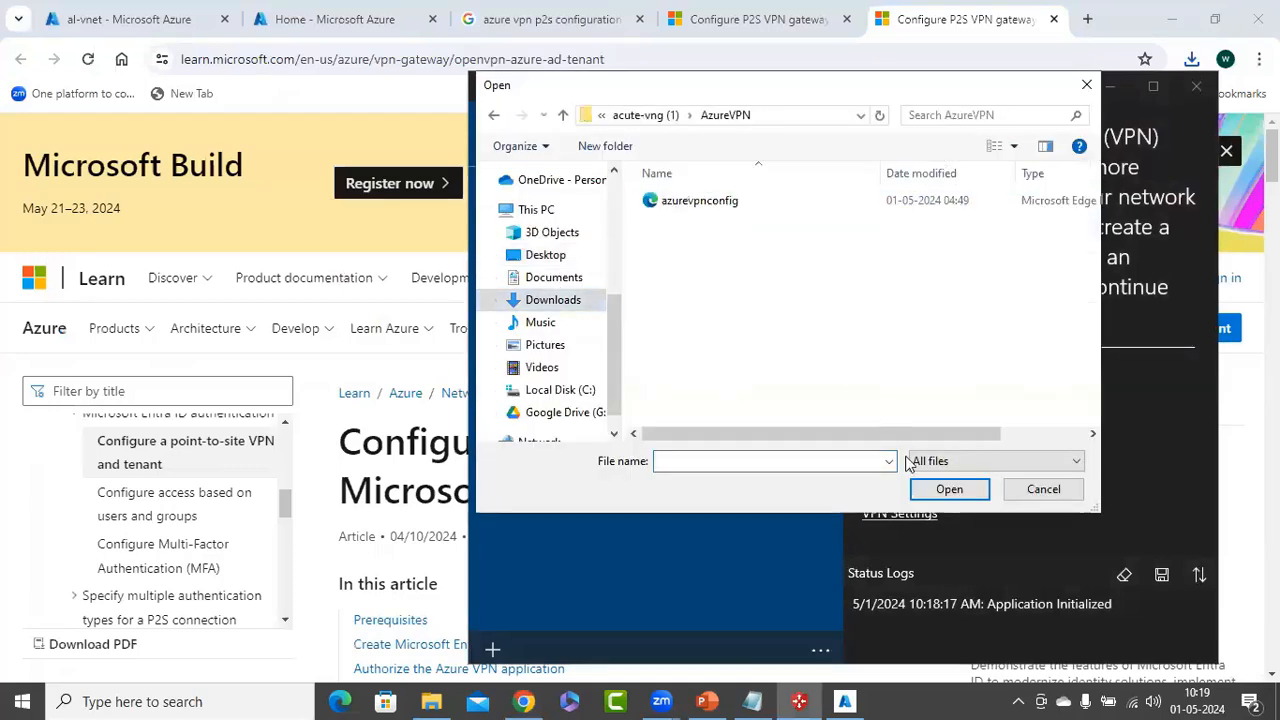
{"action": "left_click", "coordinate": [720, 200]}
{"action": "left_click", "coordinate": [947, 489]}
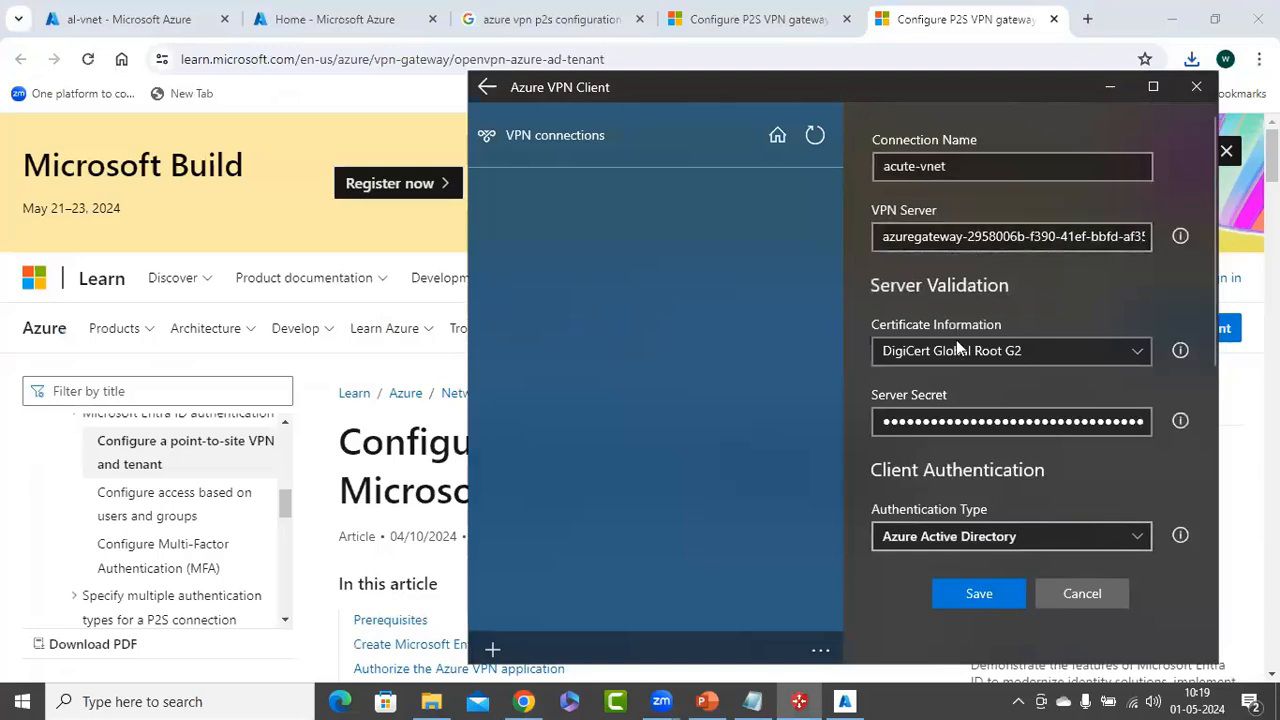
Save the imported acute-vnet connection with Azure Active Directory authentication, then move the client window aside
{"action": "scroll", "coordinate": [920, 420], "scroll_direction": "down", "scroll_amount": 2}
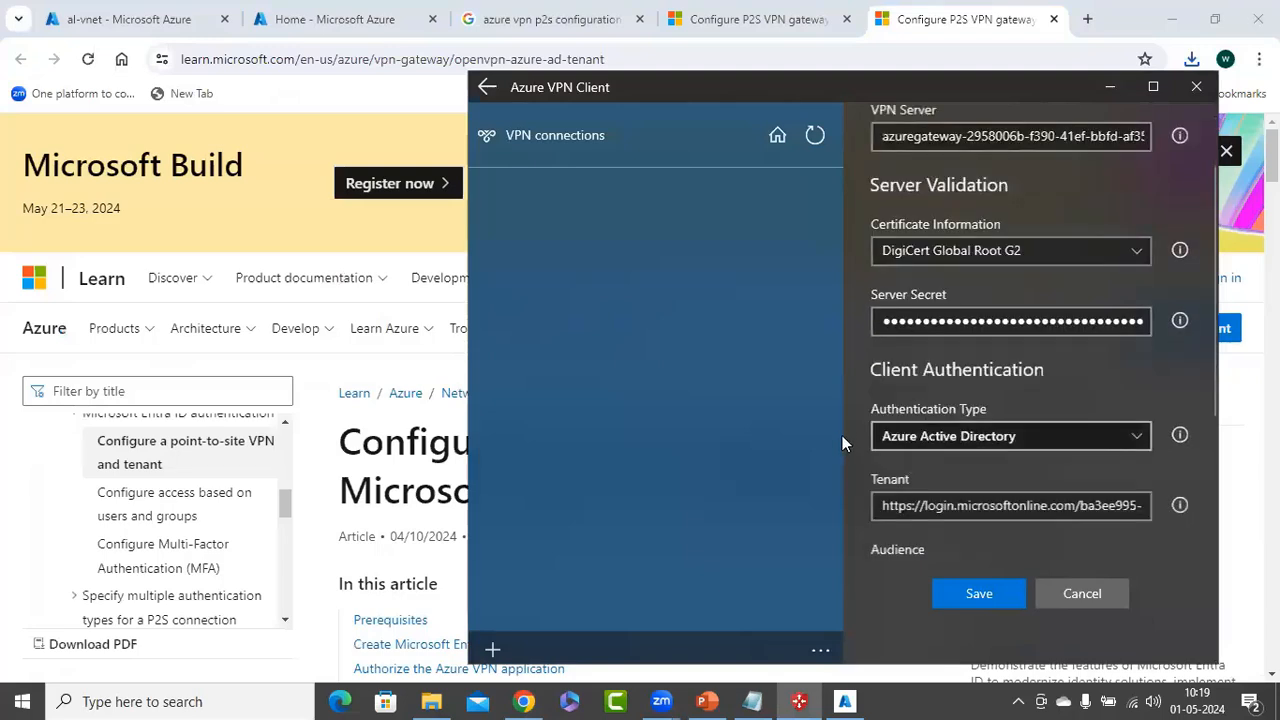
{"action": "scroll", "coordinate": [900, 520], "scroll_direction": "down", "scroll_amount": 1}
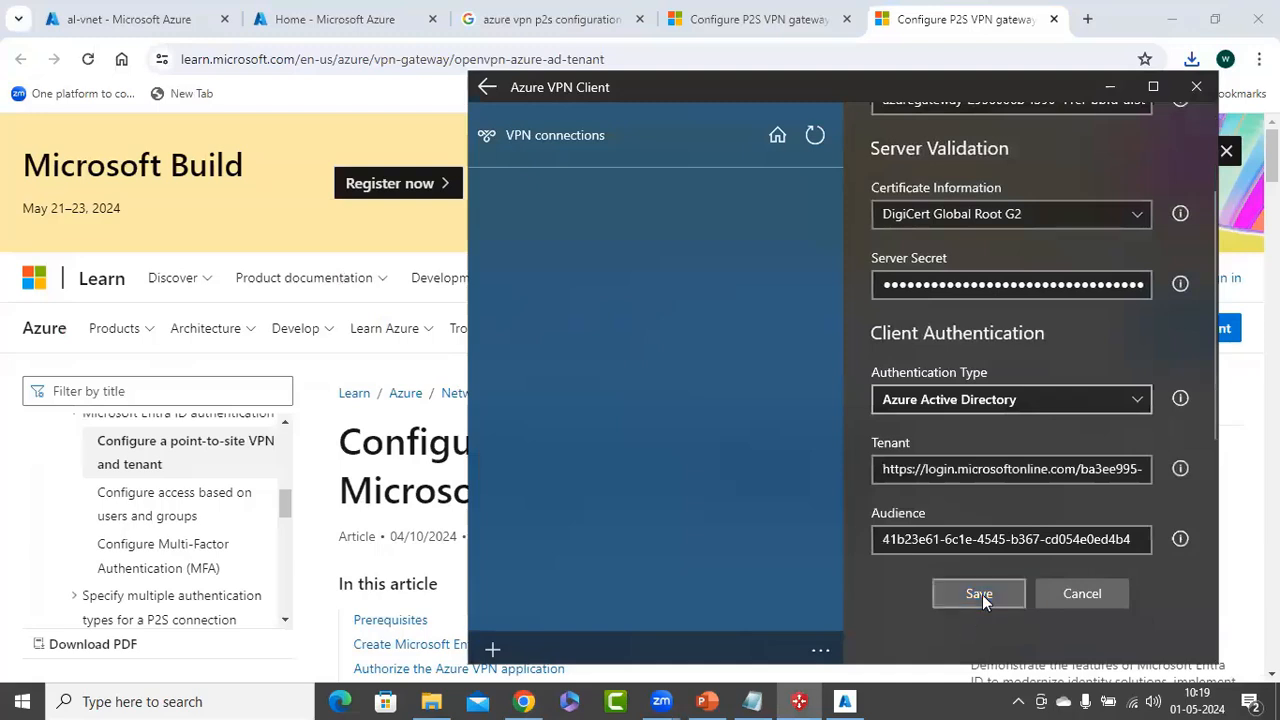
{"action": "left_click", "coordinate": [979, 597]}
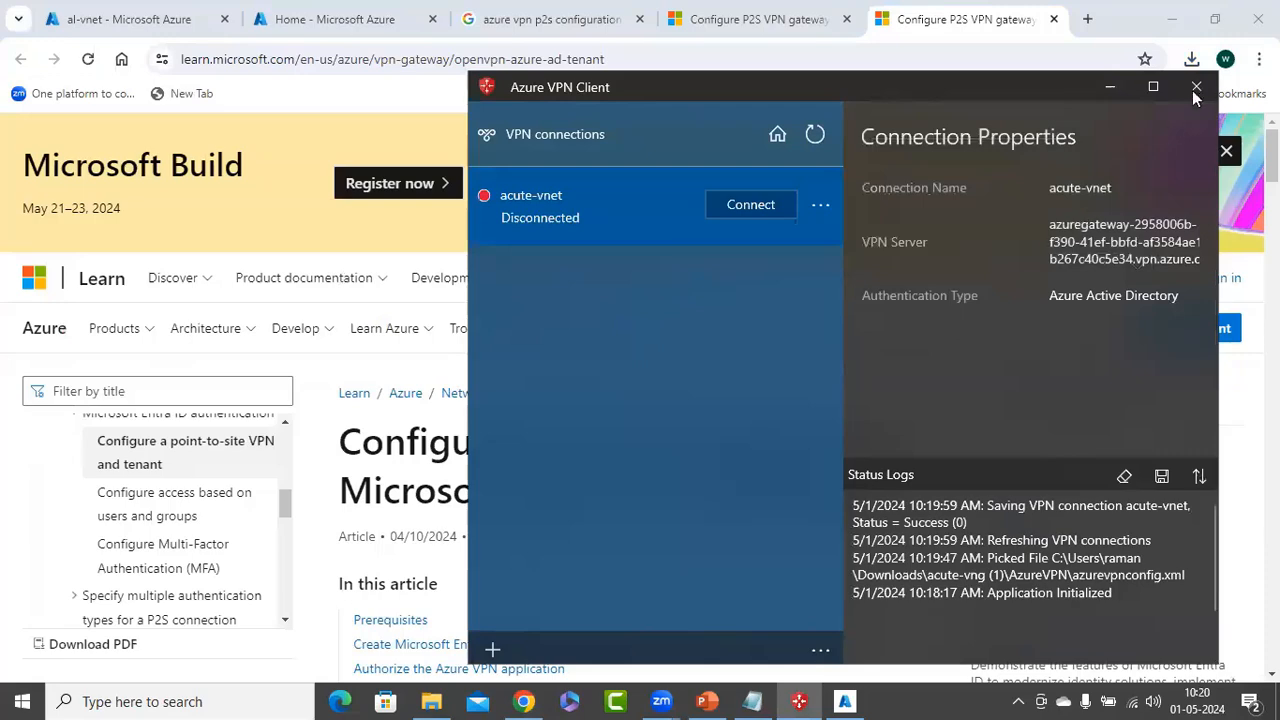
{"action": "left_click", "coordinate": [1197, 87]}
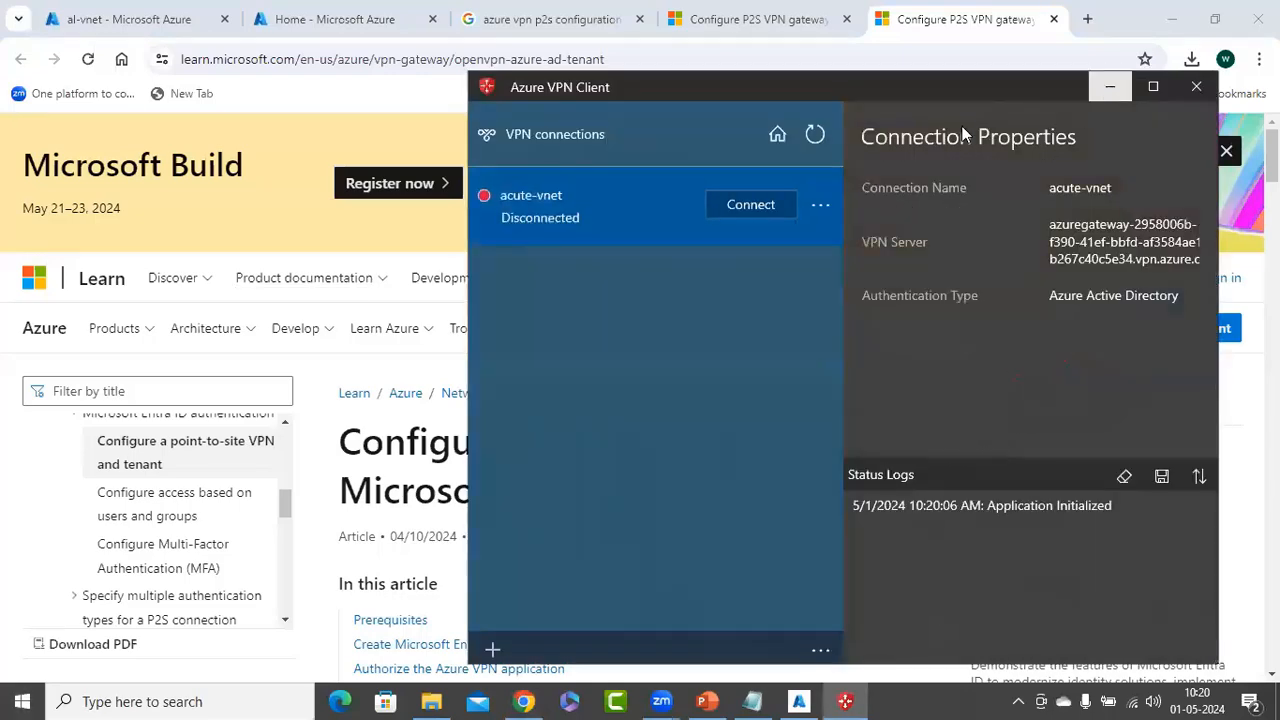
{"action": "left_click", "coordinate": [1109, 87]}
Start creating a new Azure virtual machine, vm1, and enter and confirm the admin password
{"action": "left_click", "coordinate": [110, 29]}
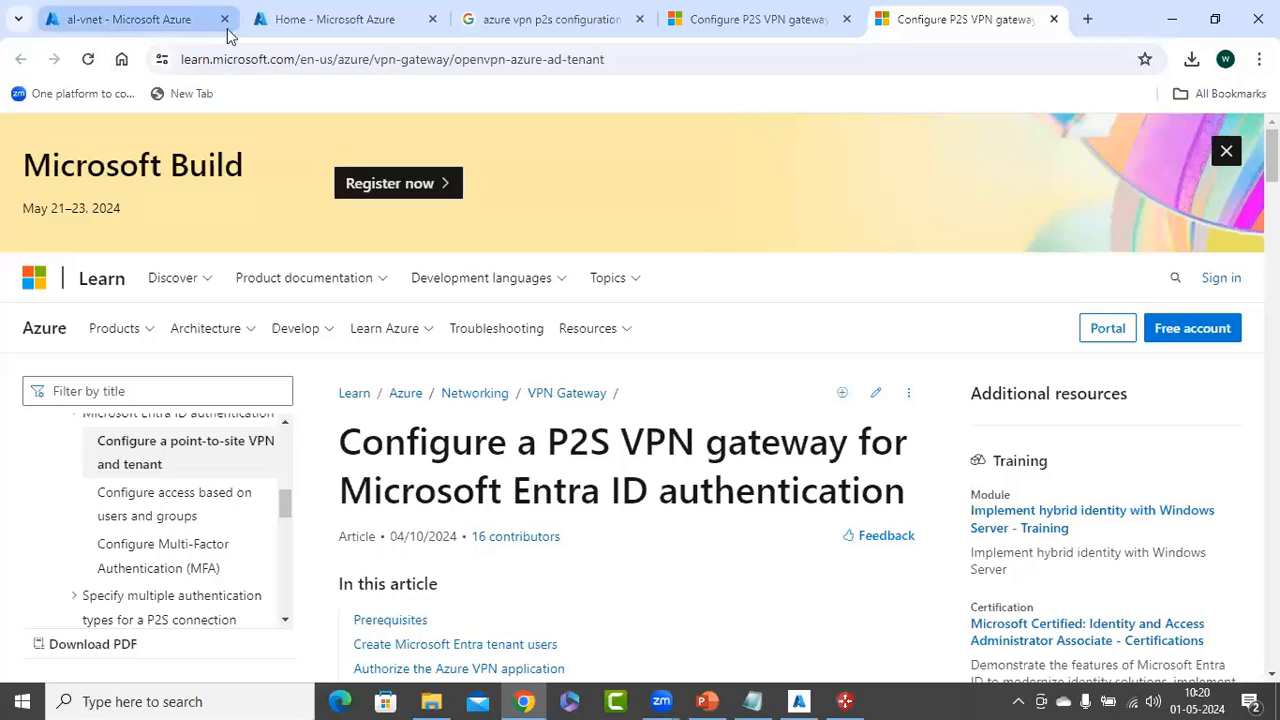
{"action": "left_click", "coordinate": [290, 26]}
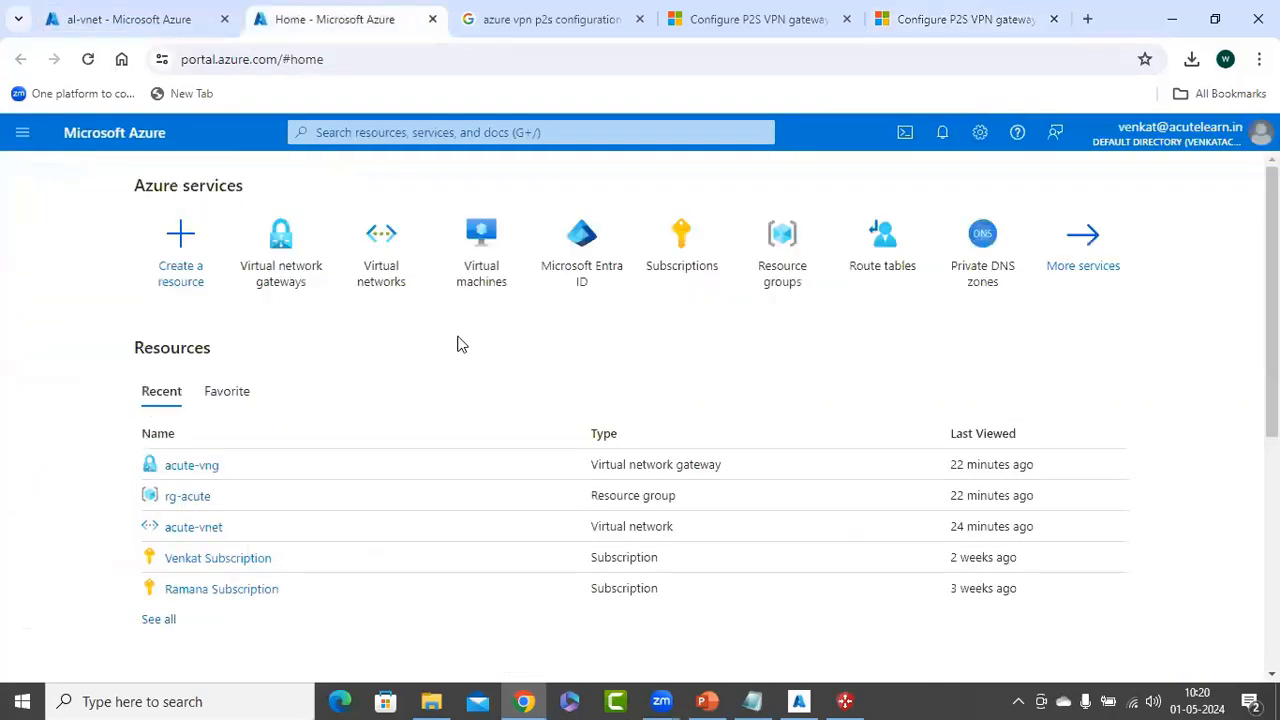
{"action": "left_click", "coordinate": [478, 248]}
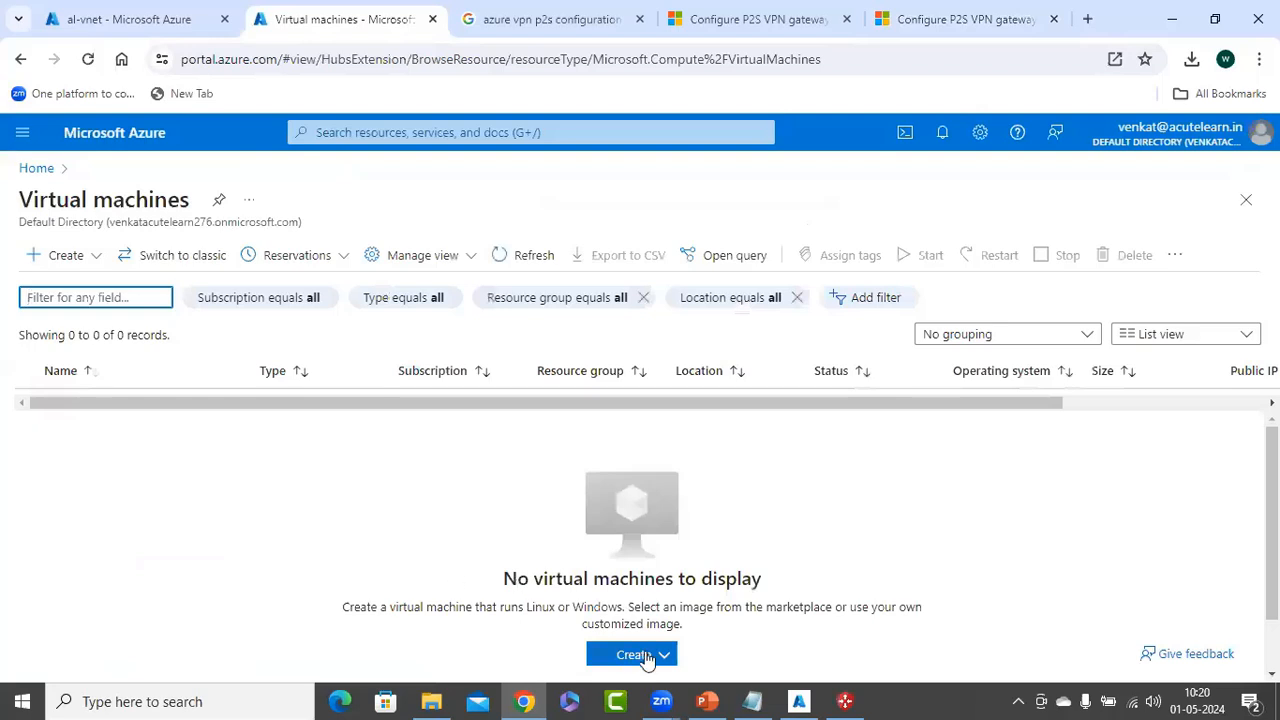
{"action": "left_click", "coordinate": [647, 659]}
{"action": "left_click", "coordinate": [632, 487]}
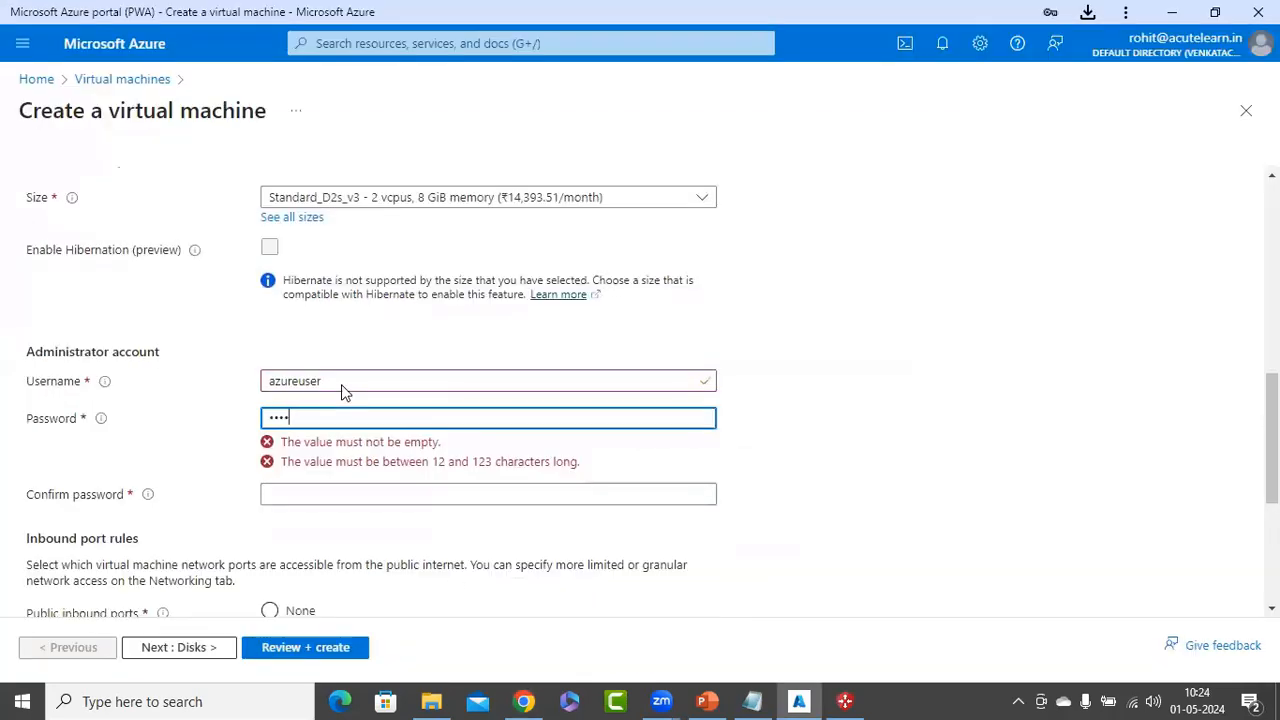
{"action": "key", "text": "Tab"}
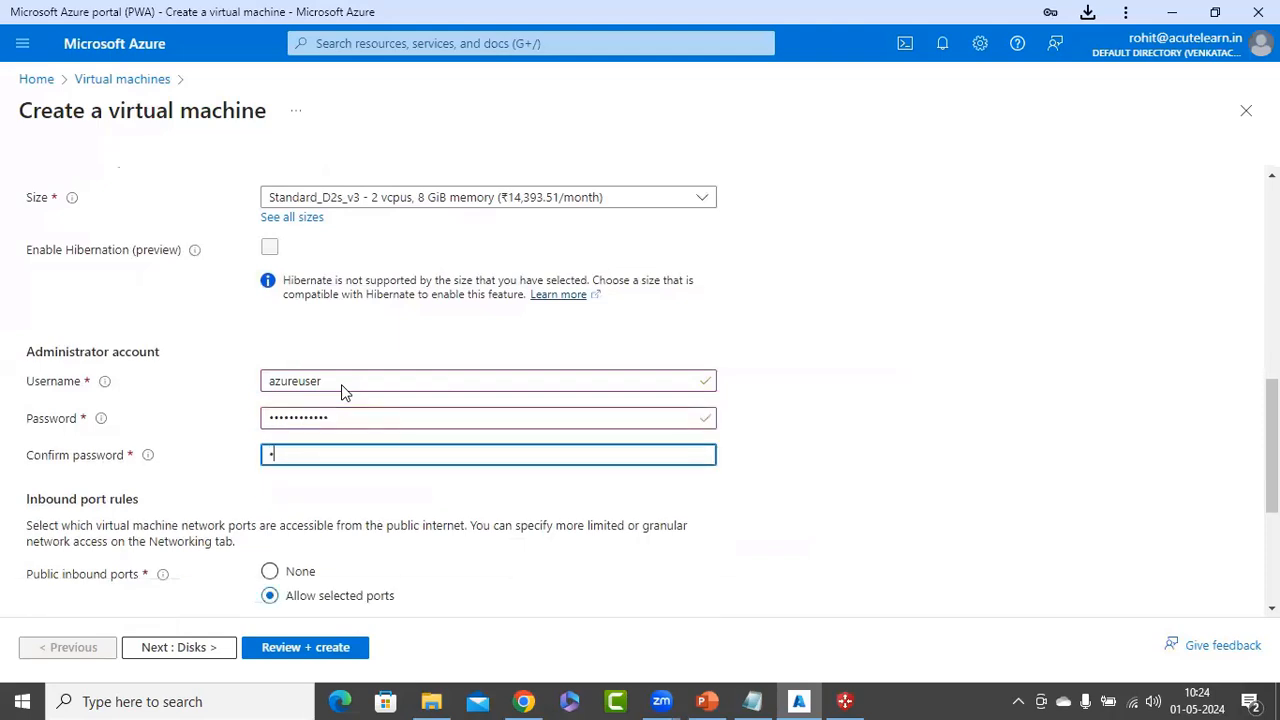
Place vm1 on acute-vnet subnet s1 with Public IP set to None, then open Review + create
{"action": "scroll", "coordinate": [400, 466], "scroll_direction": "down", "scroll_amount": 2}
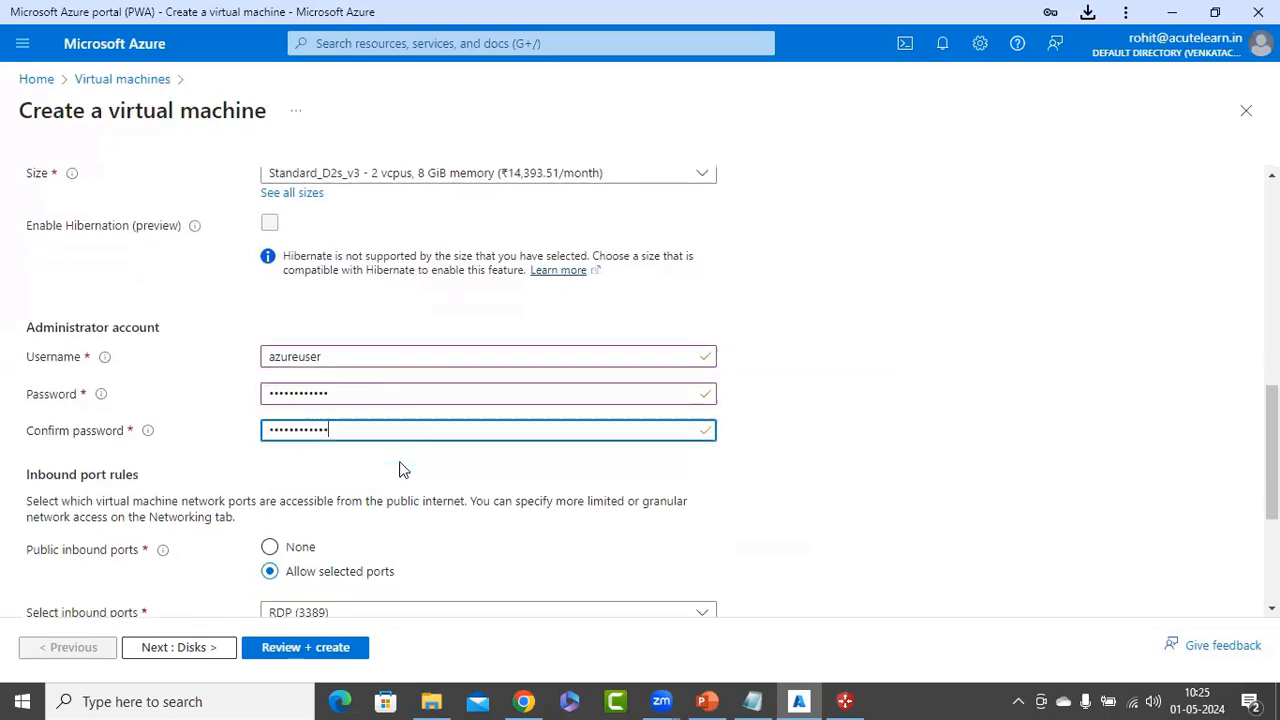
{"action": "left_click", "coordinate": [196, 647]}
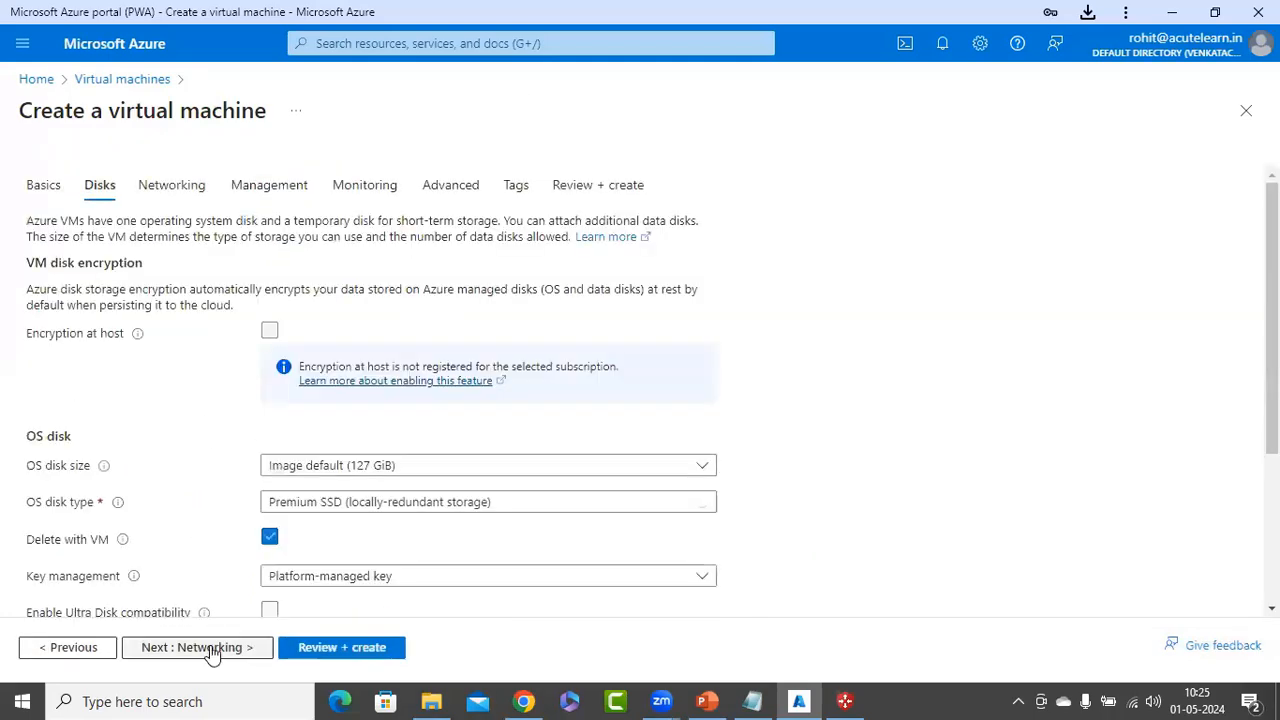
{"action": "left_click", "coordinate": [204, 650]}
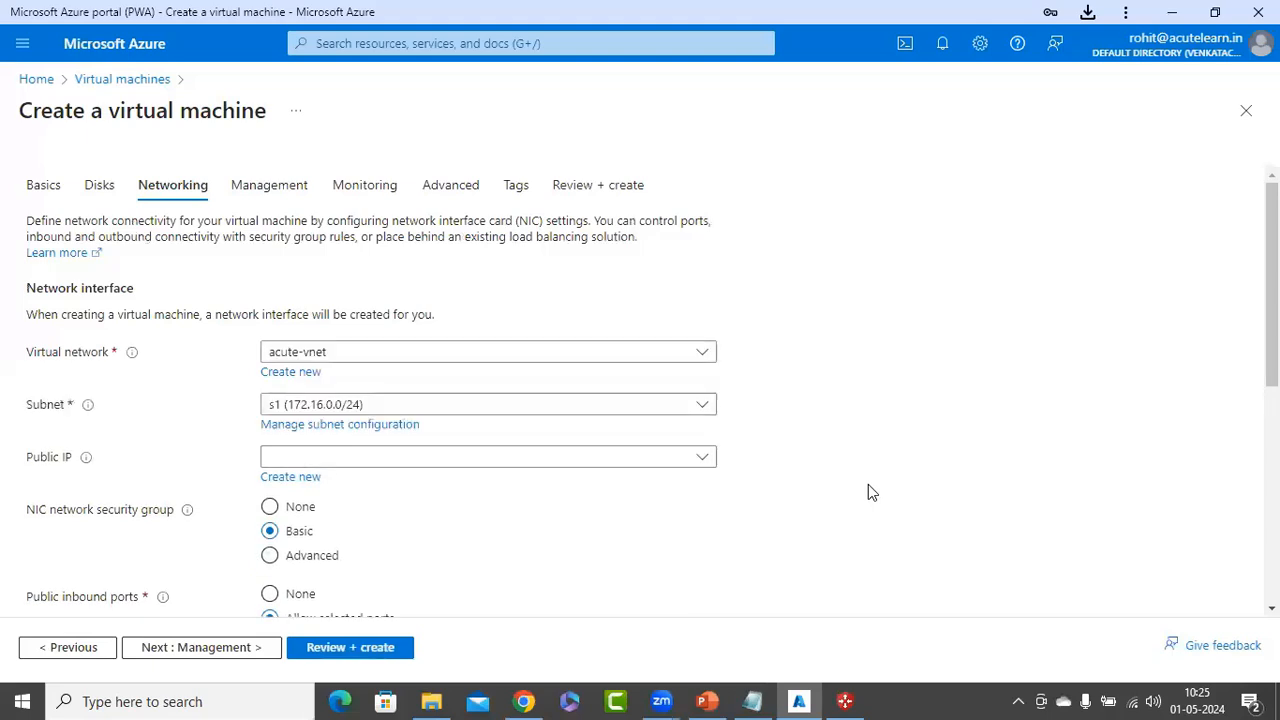
{"action": "left_click", "coordinate": [334, 356]}
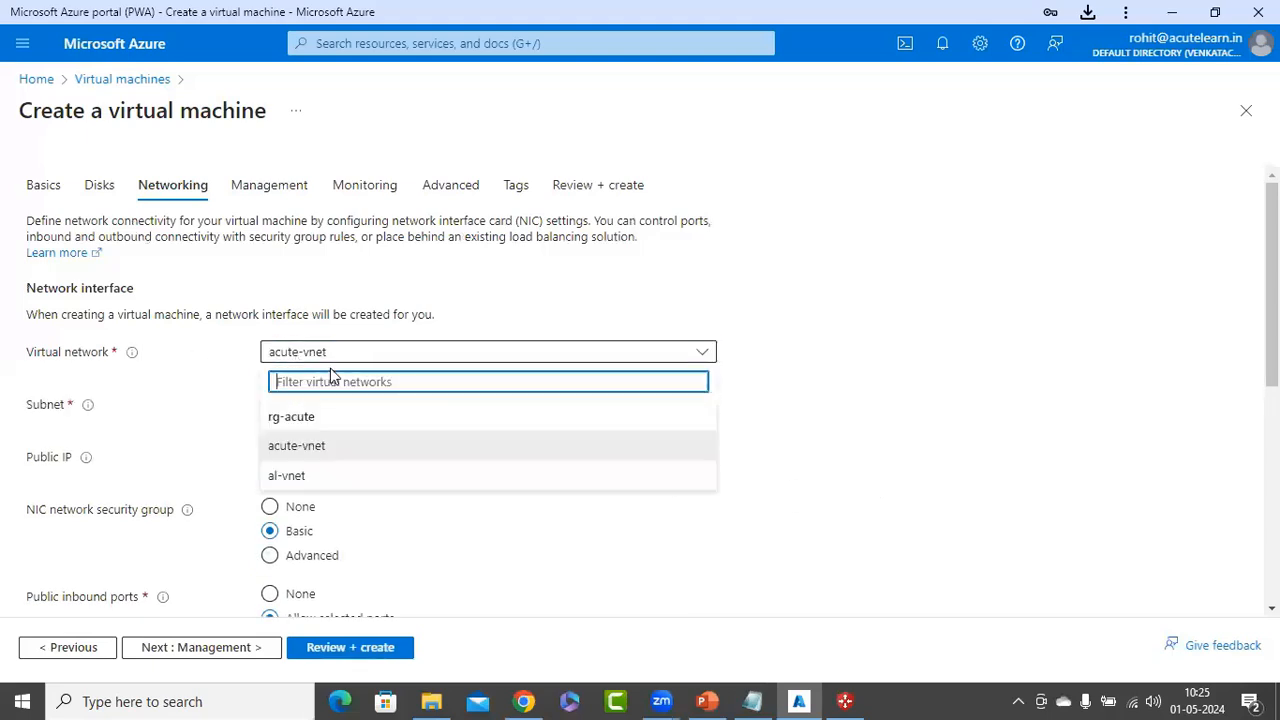
{"action": "left_click", "coordinate": [291, 447]}
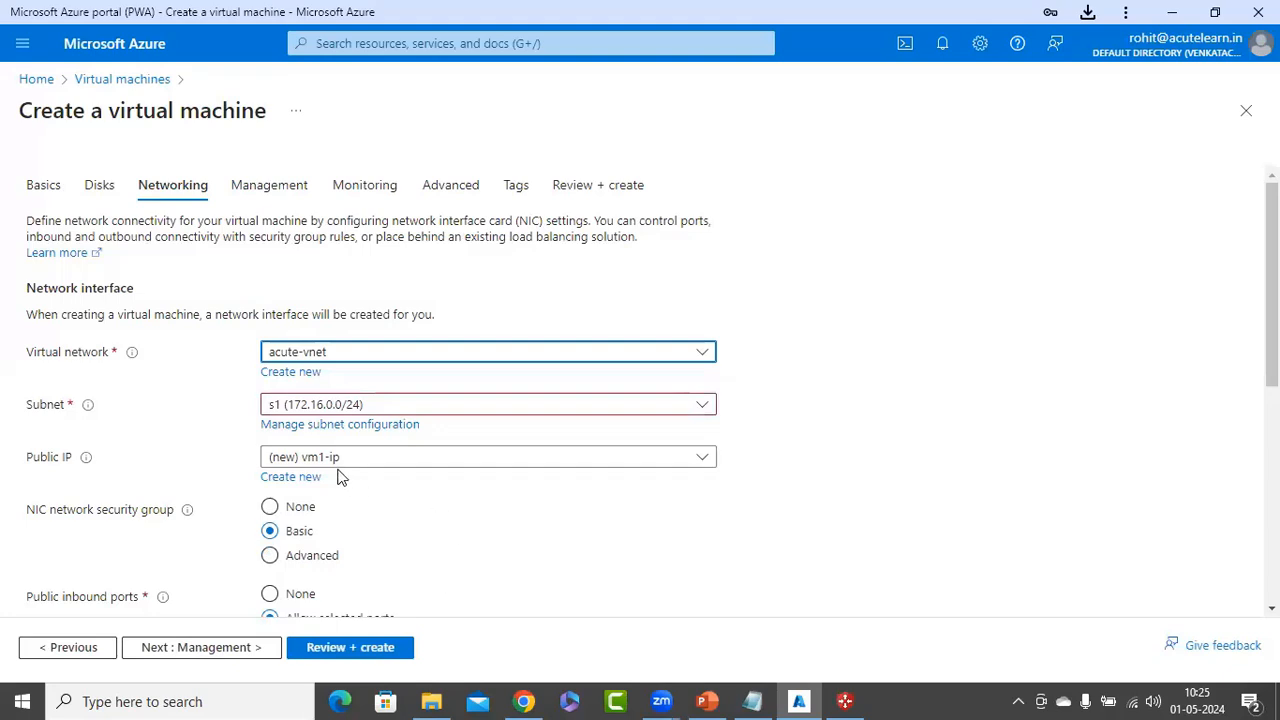
{"action": "left_click", "coordinate": [340, 457]}
{"action": "left_click", "coordinate": [300, 514]}
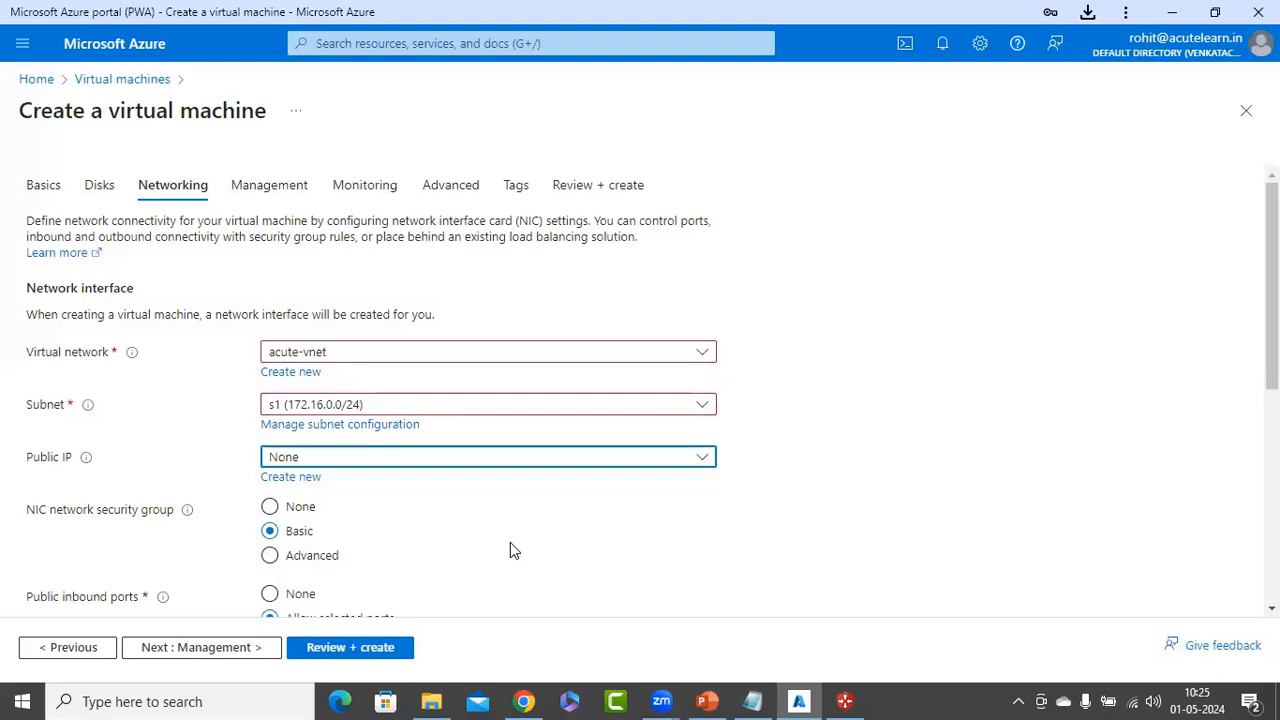
{"action": "scroll", "coordinate": [514, 546], "scroll_direction": "down", "scroll_amount": 1}
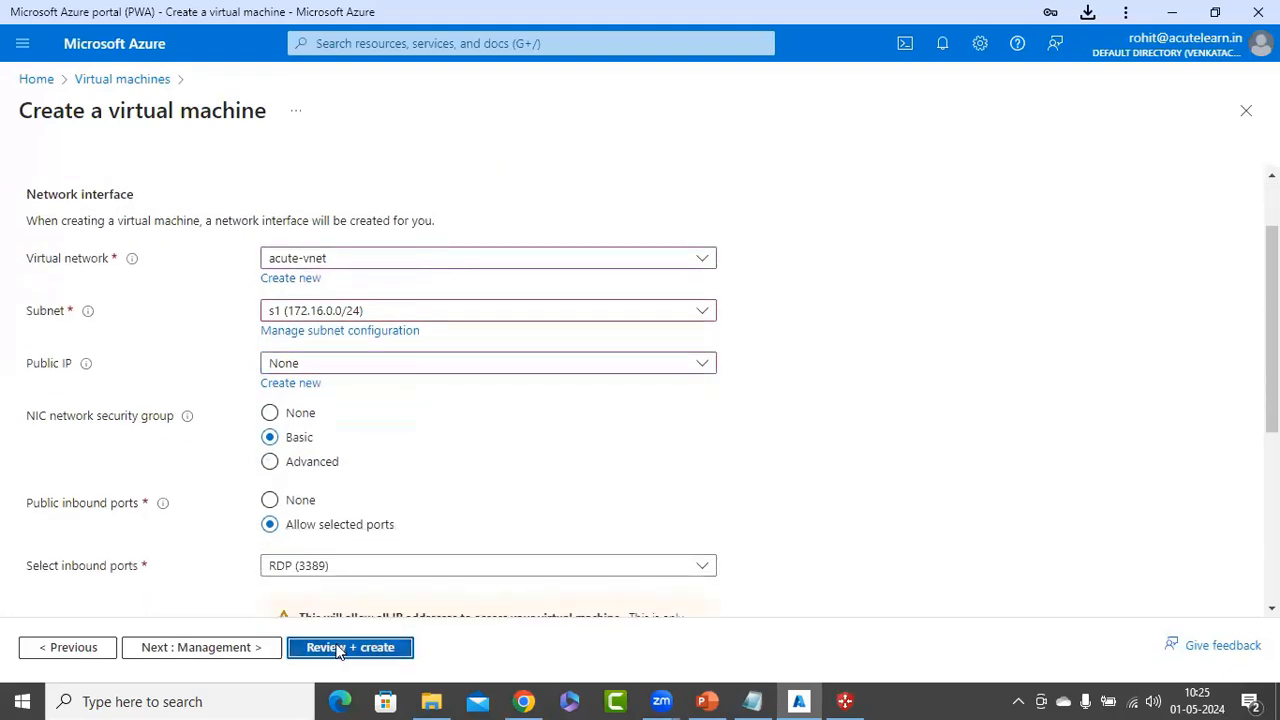
{"action": "left_click", "coordinate": [337, 647]}
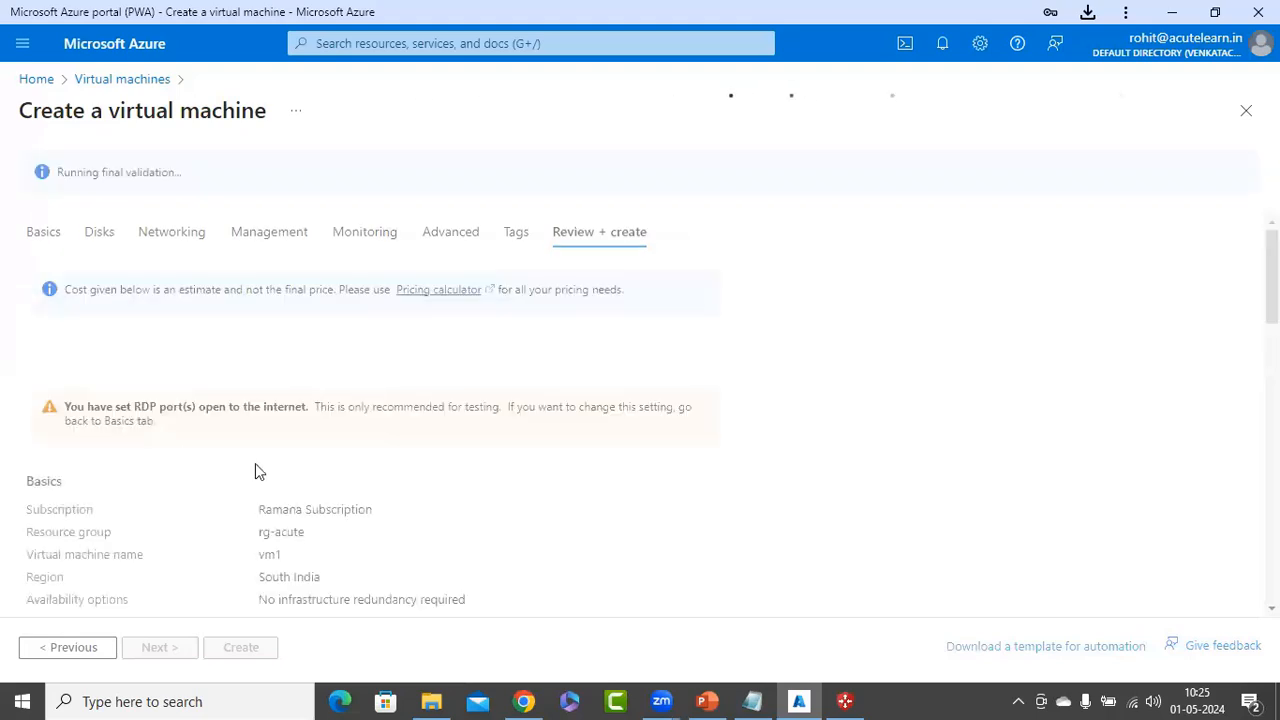
Create vm1 to start its deployment, then switch to the PowerPoint lesson slides
{"action": "left_click", "coordinate": [243, 646]}
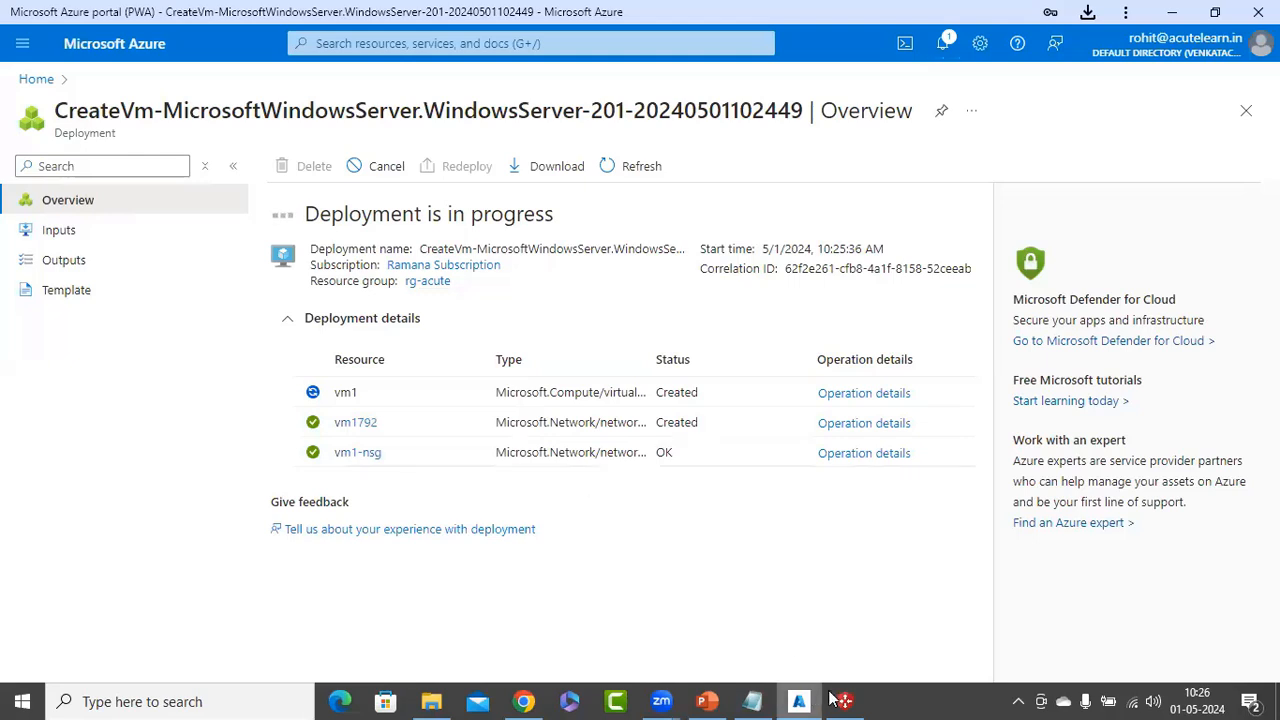
{"action": "left_click", "coordinate": [707, 700]}
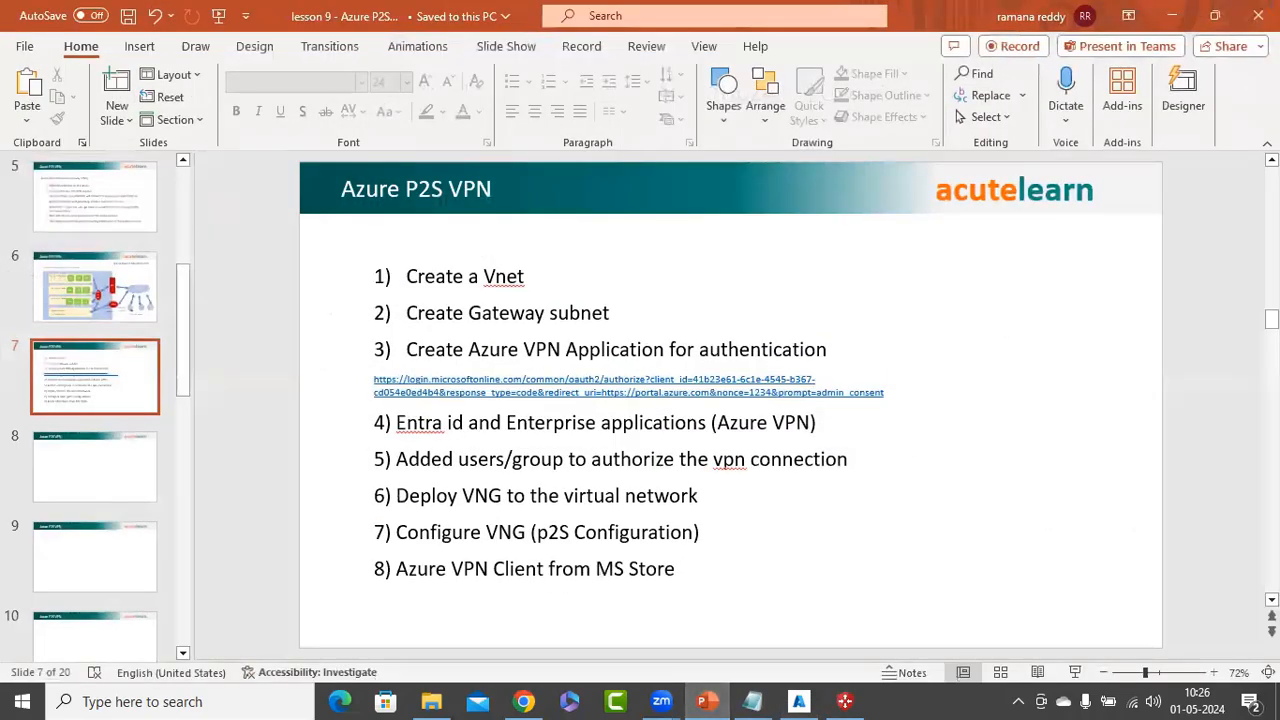
Add item '9) Import the configuration into VPN Client' below item 8 on slide 7
{"action": "left_click", "coordinate": [690, 569]}
{"action": "key", "text": "Return"}
{"action": "type", "text": "9) "}
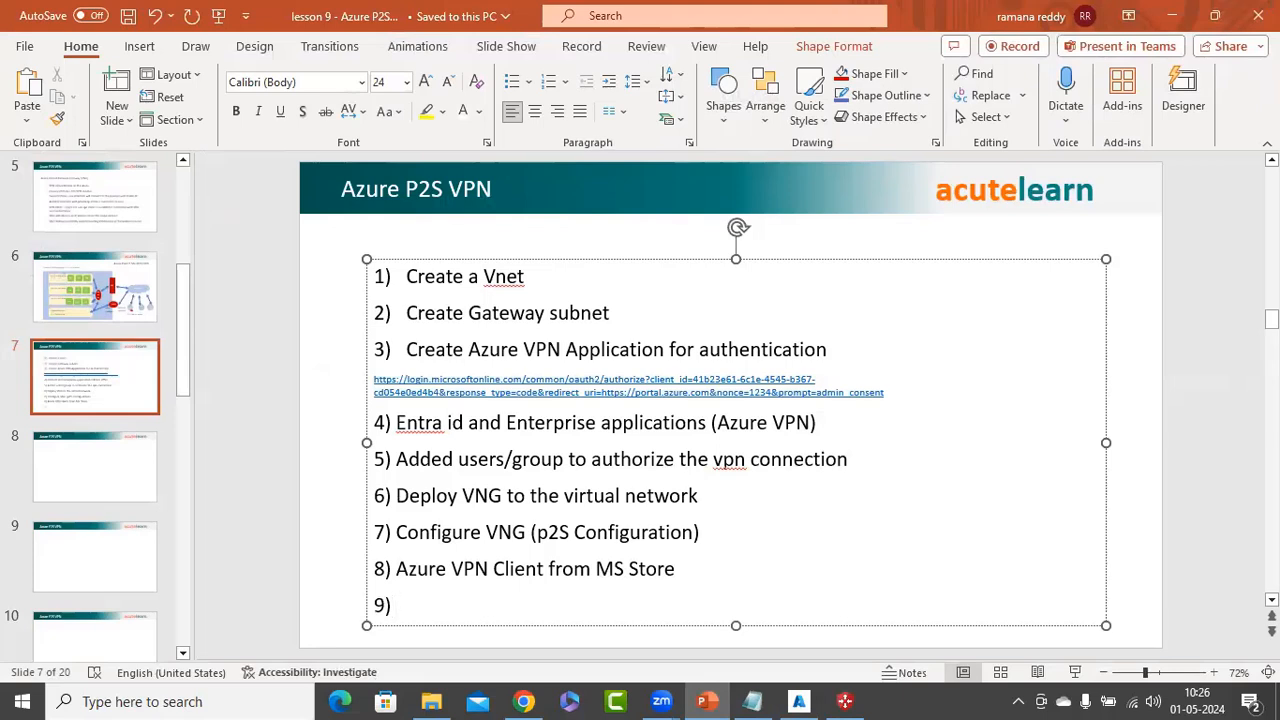
{"action": "type", "text": "Import the configuration"}
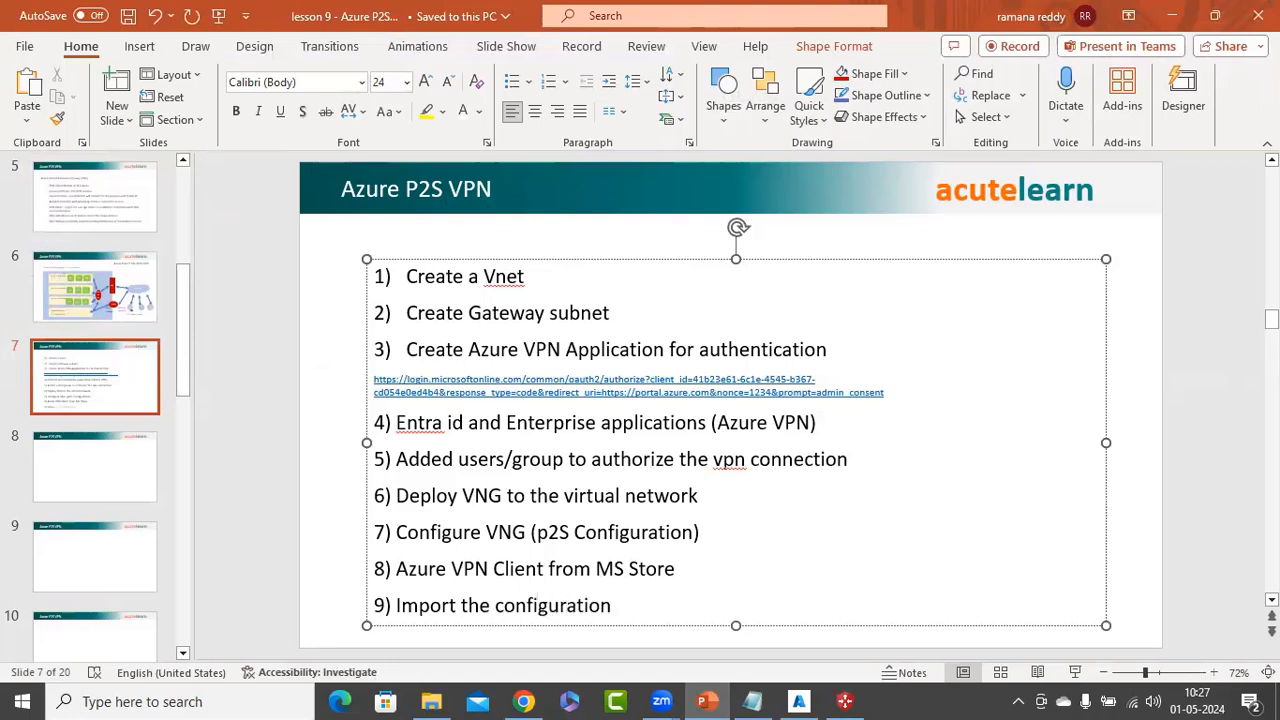
{"action": "type", "text": " into VPN Client"}
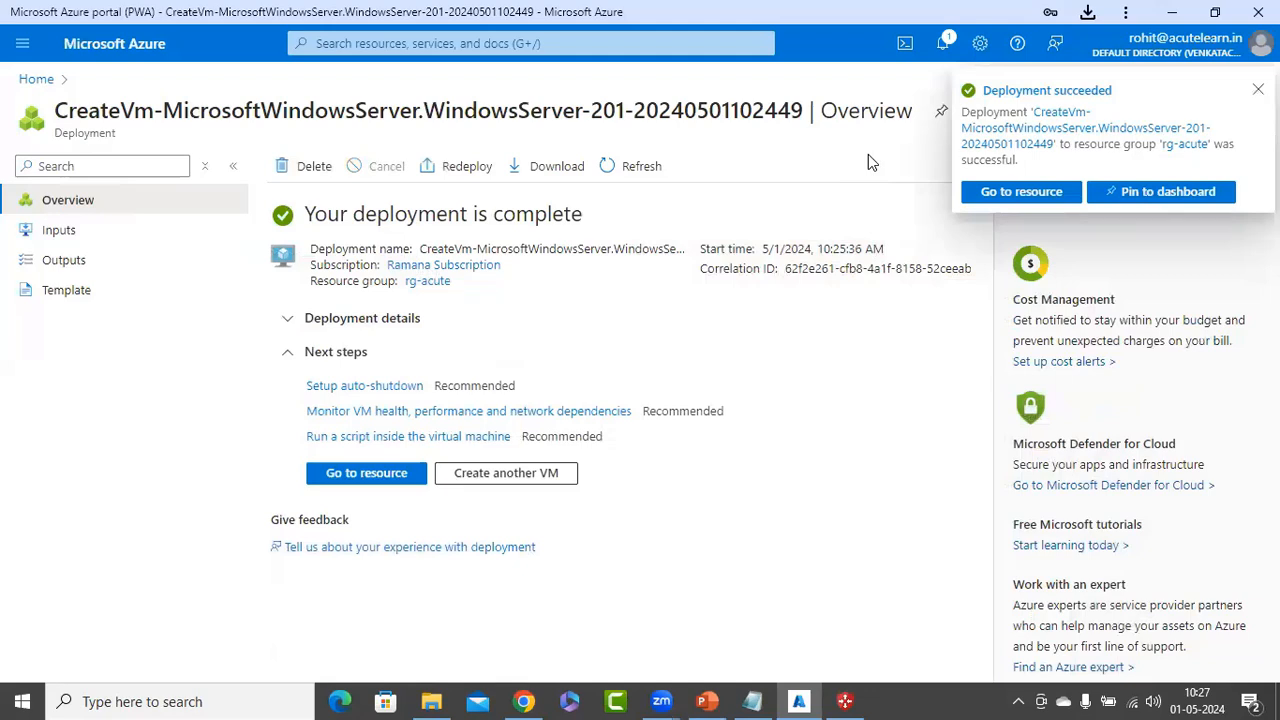
Open the deployed vm1 and copy its private IP address 172.16.0.4
{"action": "left_click", "coordinate": [398, 474]}
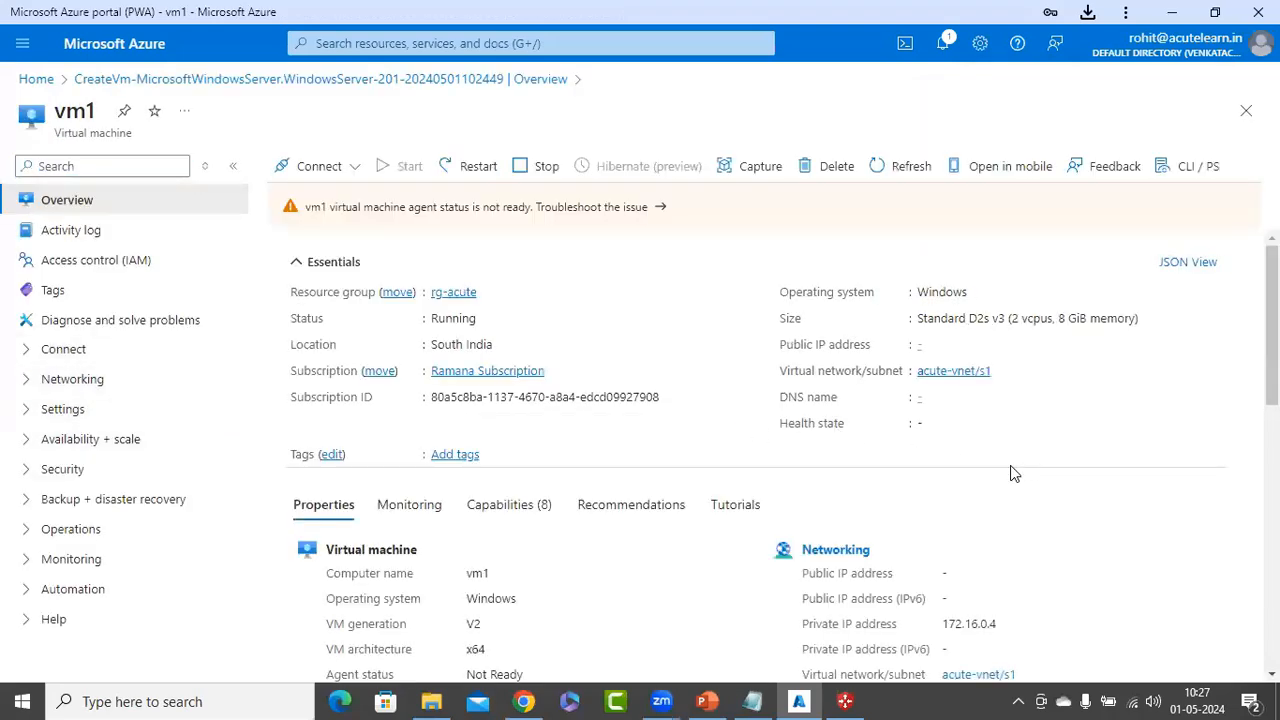
{"action": "scroll", "coordinate": [988, 451], "scroll_direction": "down", "scroll_amount": 2}
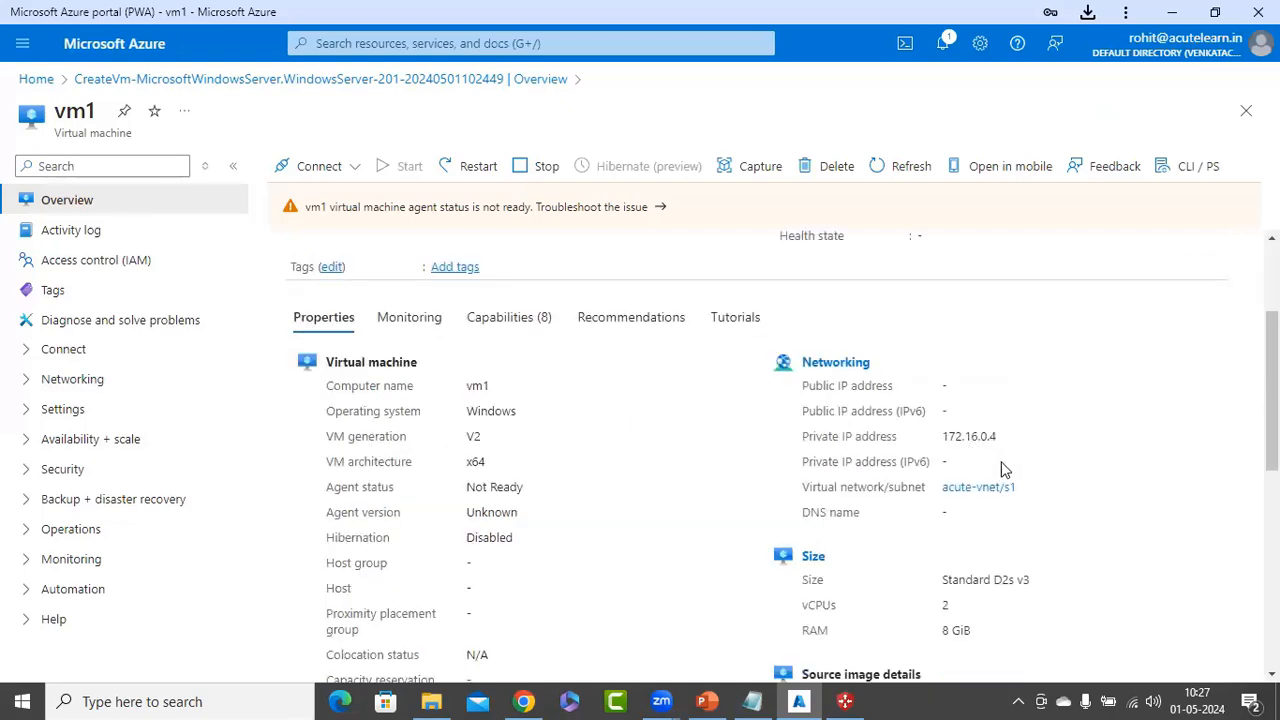
{"action": "left_click_drag", "start_coordinate": [999, 436], "coordinate": [941, 437]}
{"action": "right_click", "coordinate": [966, 448]}
{"action": "left_click", "coordinate": [1000, 460]}
Launch Remote Desktop Connection via mstsc and try connecting to 172.16.0.4
{"action": "right_click", "coordinate": [22, 701]}
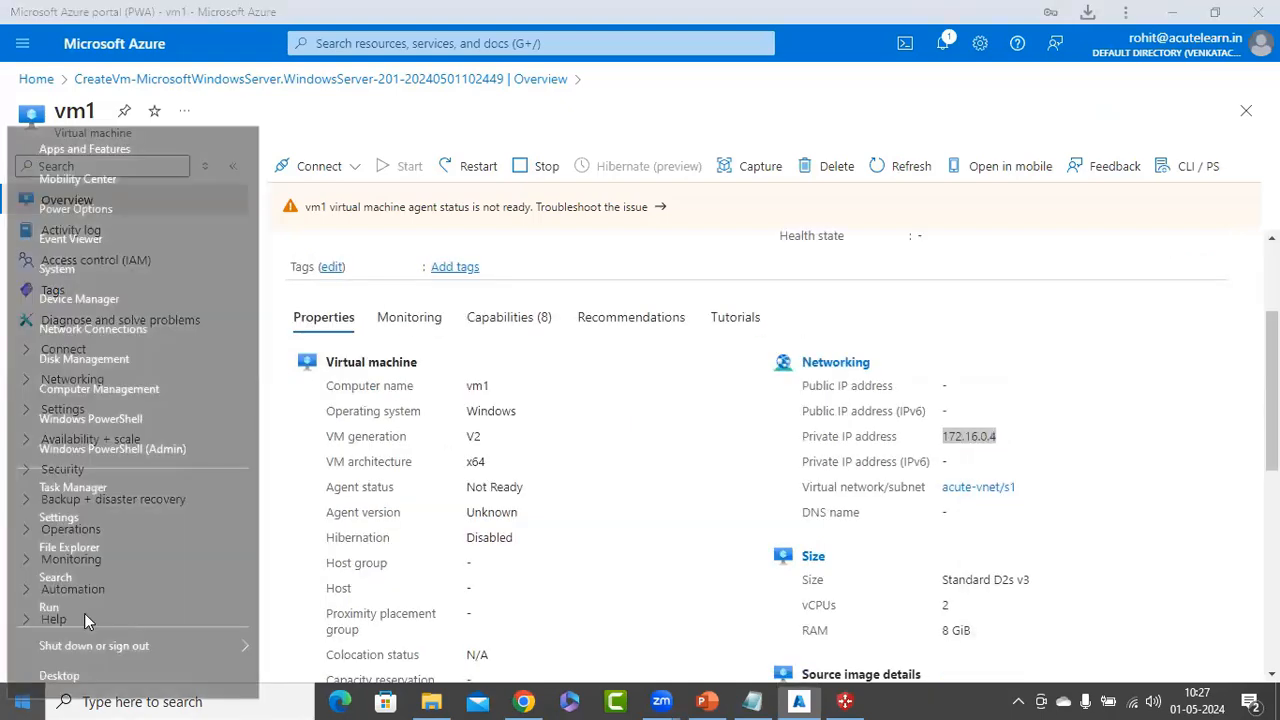
{"action": "left_click", "coordinate": [84, 612]}
{"action": "type", "text": "mstsc"}
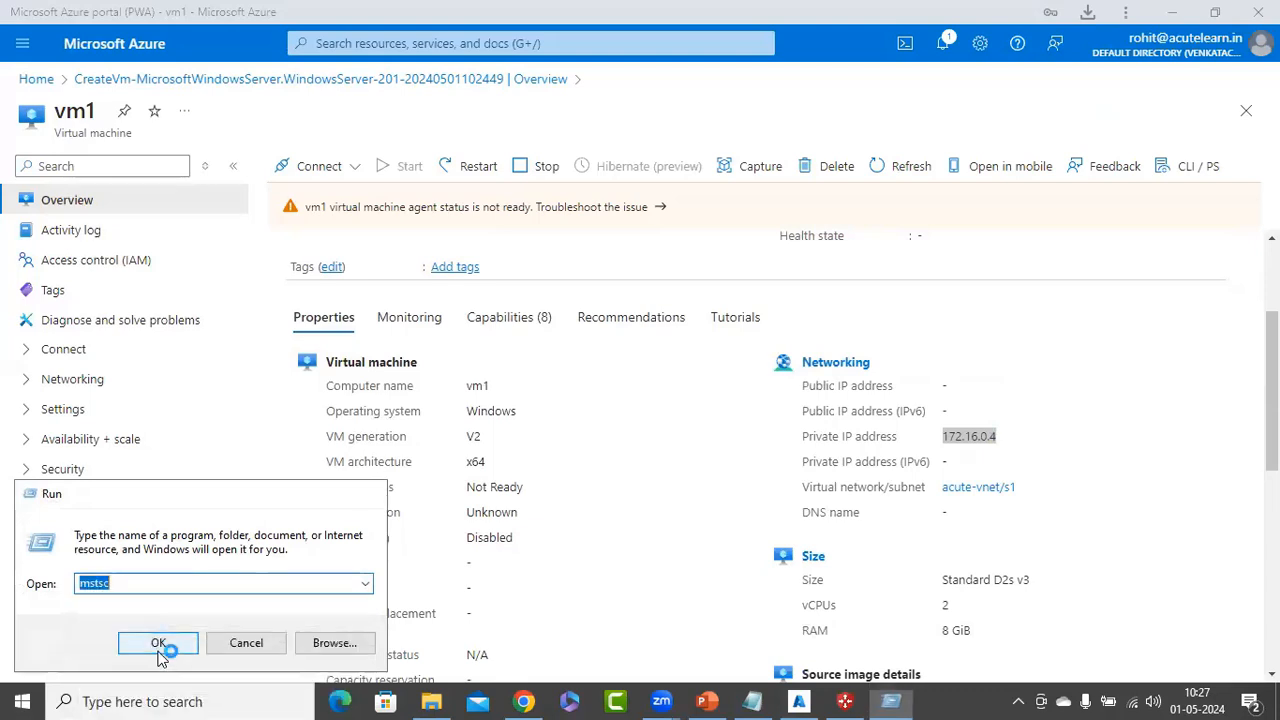
{"action": "left_click", "coordinate": [158, 643]}
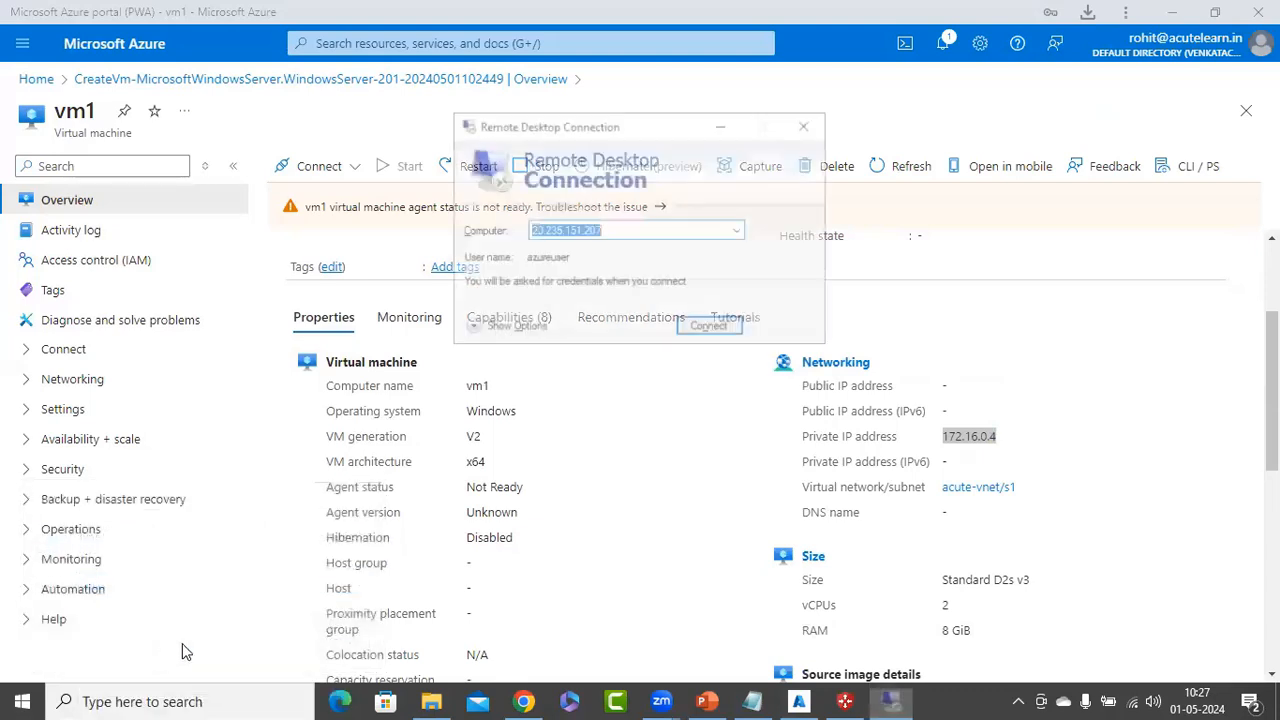
{"action": "key", "text": "ctrl+v"}
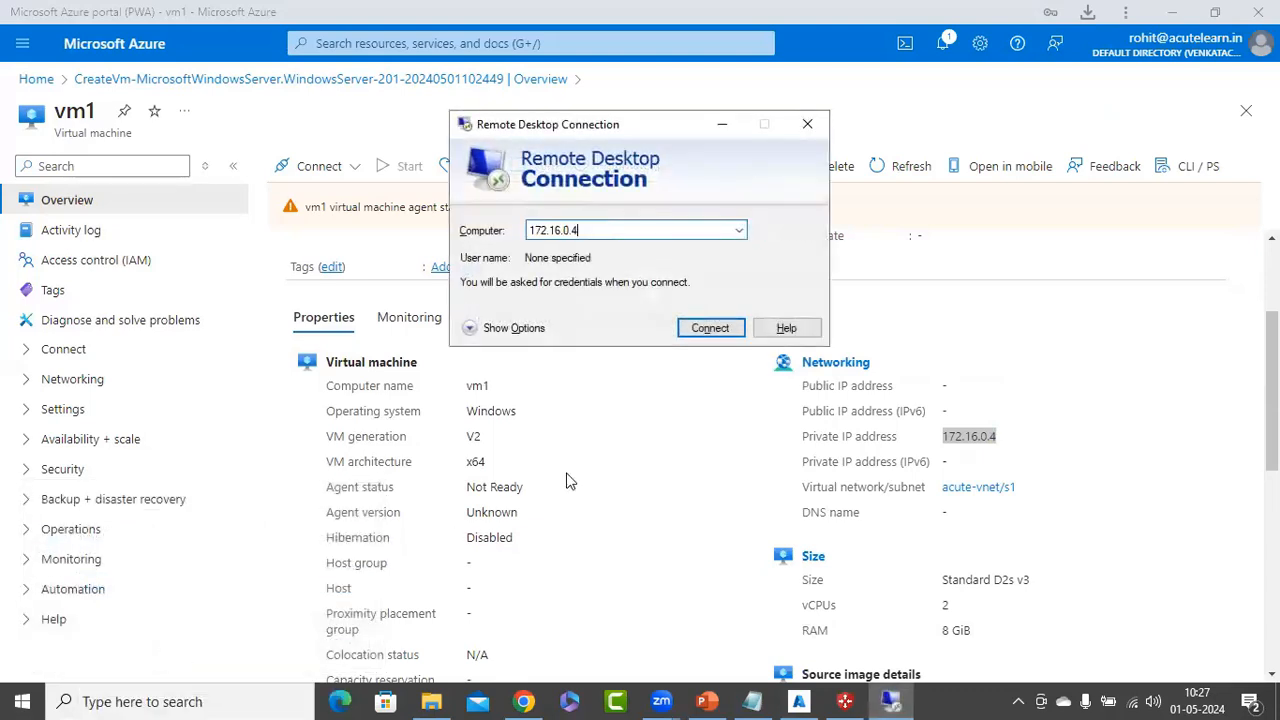
{"action": "left_click", "coordinate": [716, 331]}
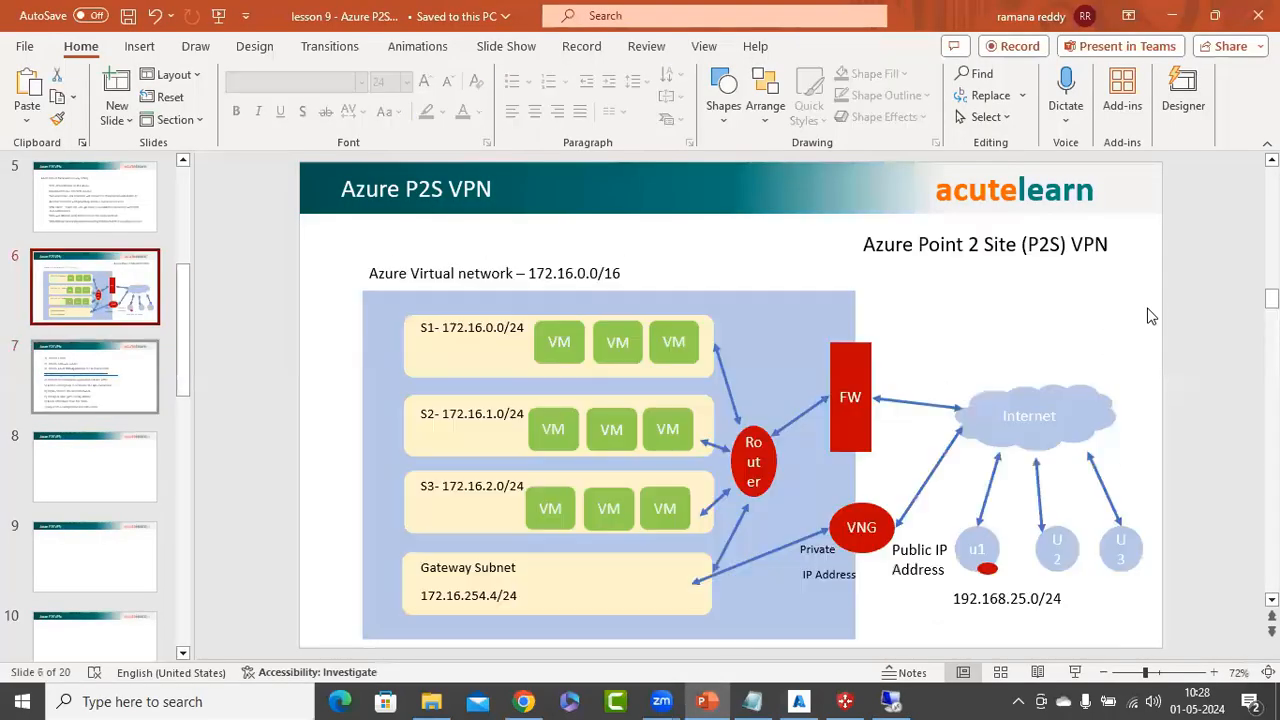
Label the slide's S1 VM as 172.16.0.4 and dismiss the can't-connect error
{"action": "key", "text": "ctrl+v"}
{"action": "left_click_drag", "start_coordinate": [818, 387], "coordinate": [947, 376]}
{"action": "left_click", "coordinate": [1121, 332]}
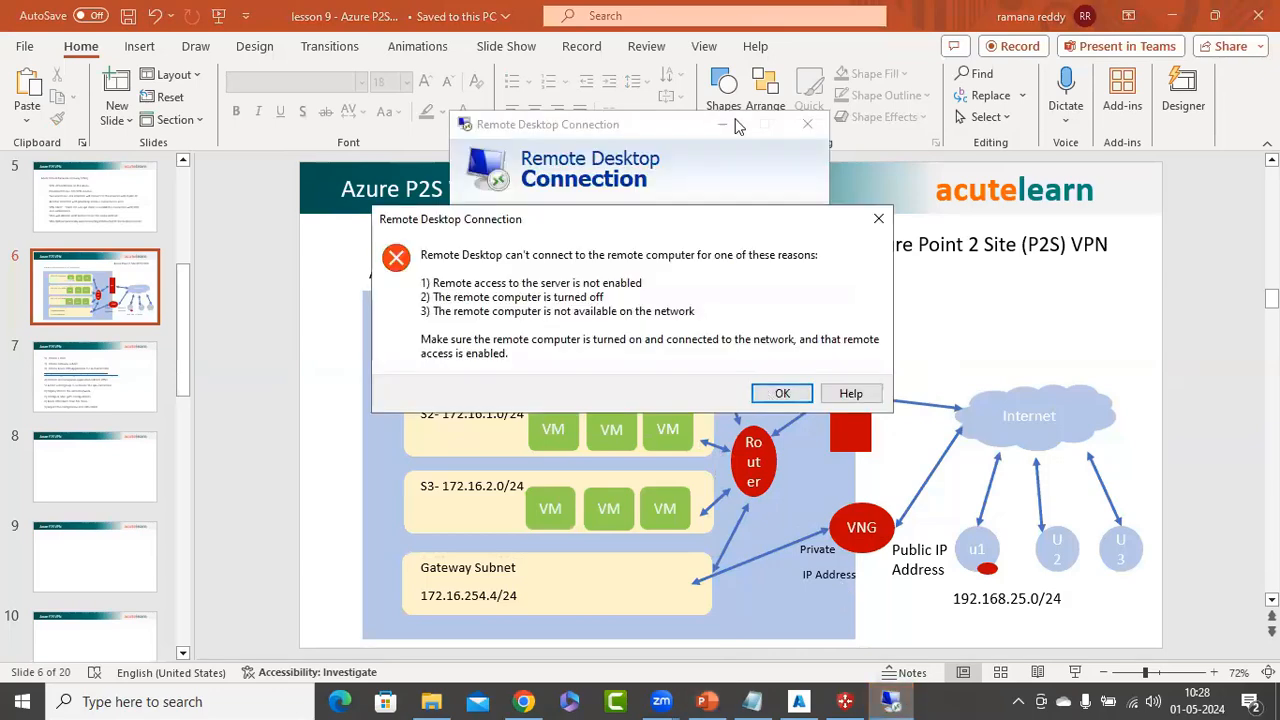
{"action": "left_click", "coordinate": [777, 390]}
{"action": "left_click", "coordinate": [725, 125]}
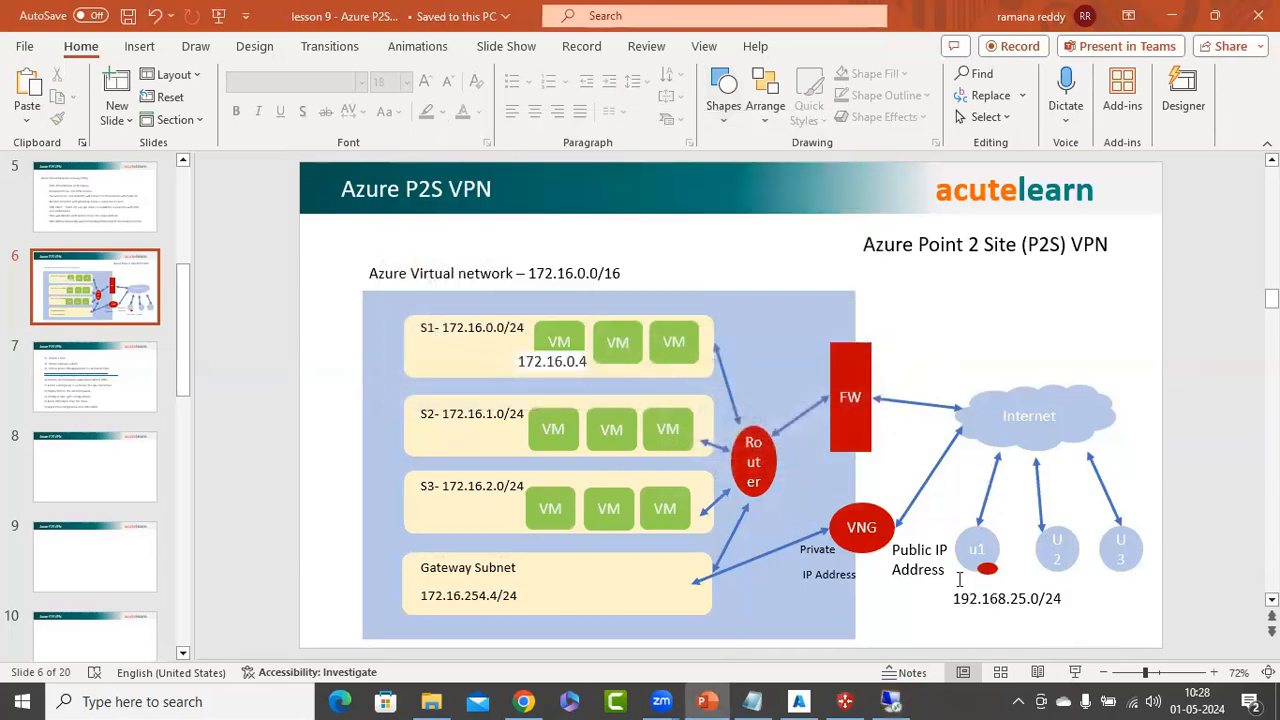
Start the acute-vnet connection in Azure VPN Client using a work or school account
{"action": "left_click", "coordinate": [845, 701]}
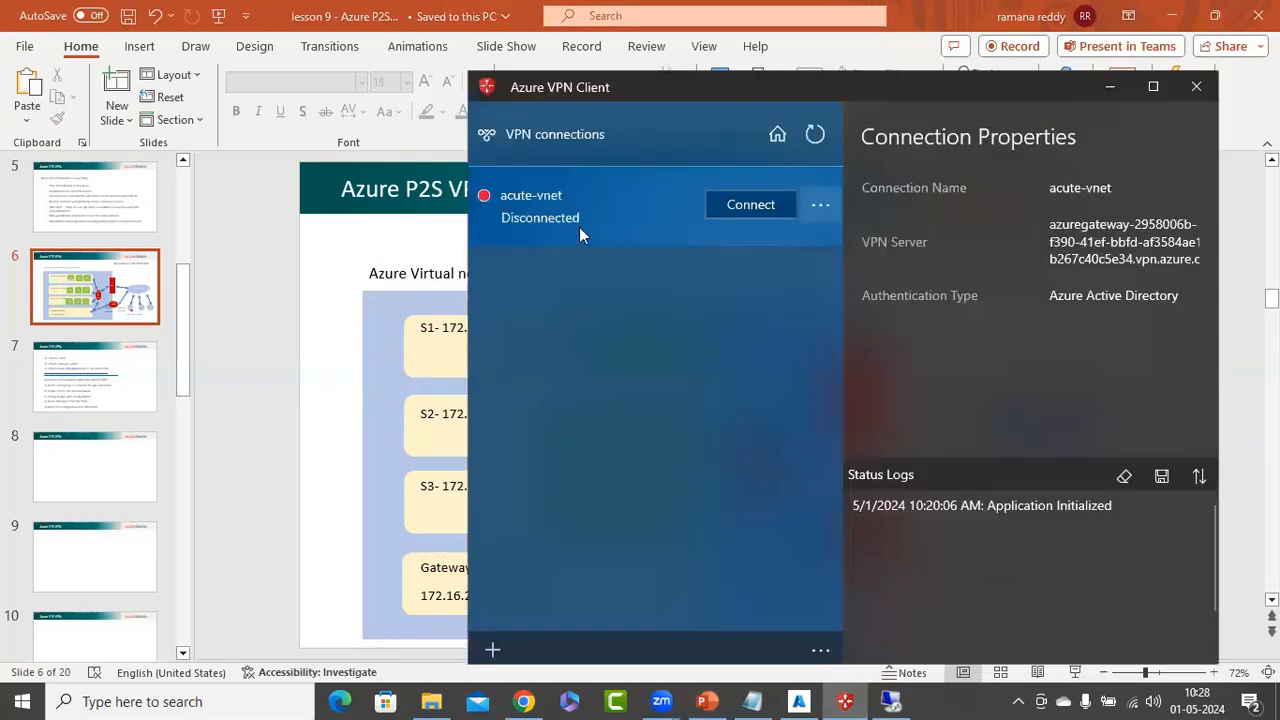
{"action": "left_click", "coordinate": [725, 209]}
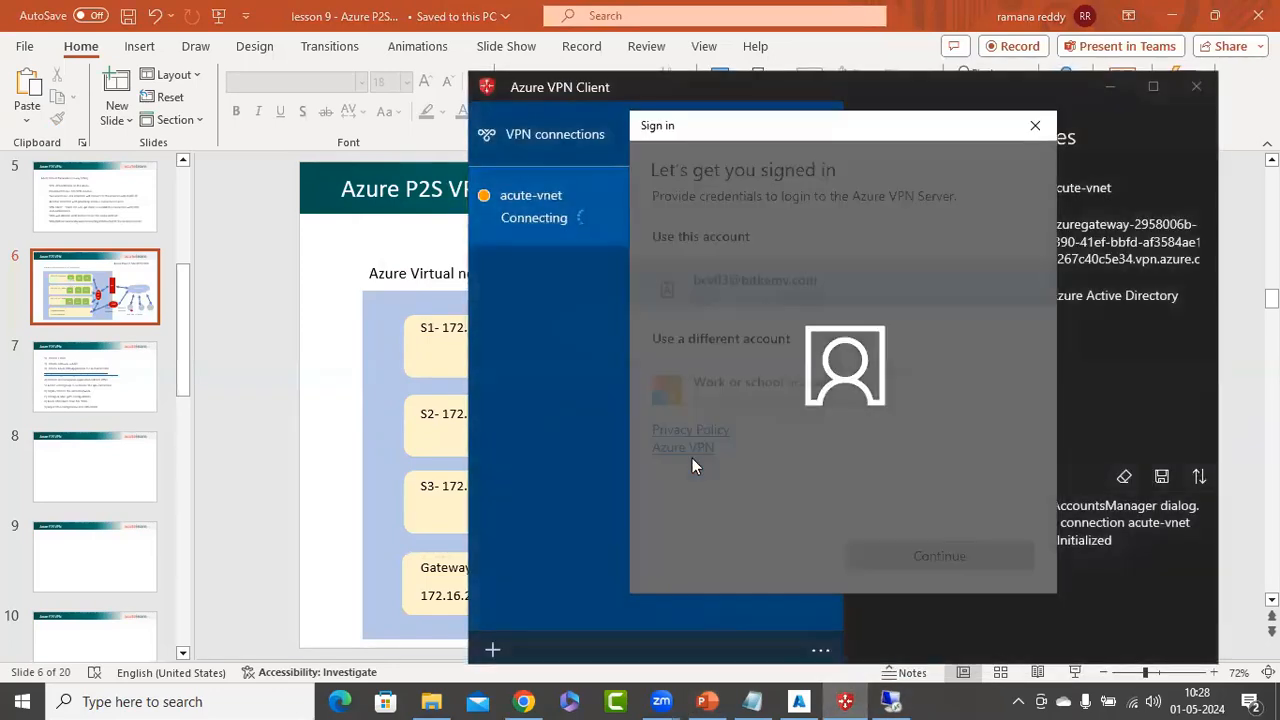
{"action": "left_click", "coordinate": [793, 403]}
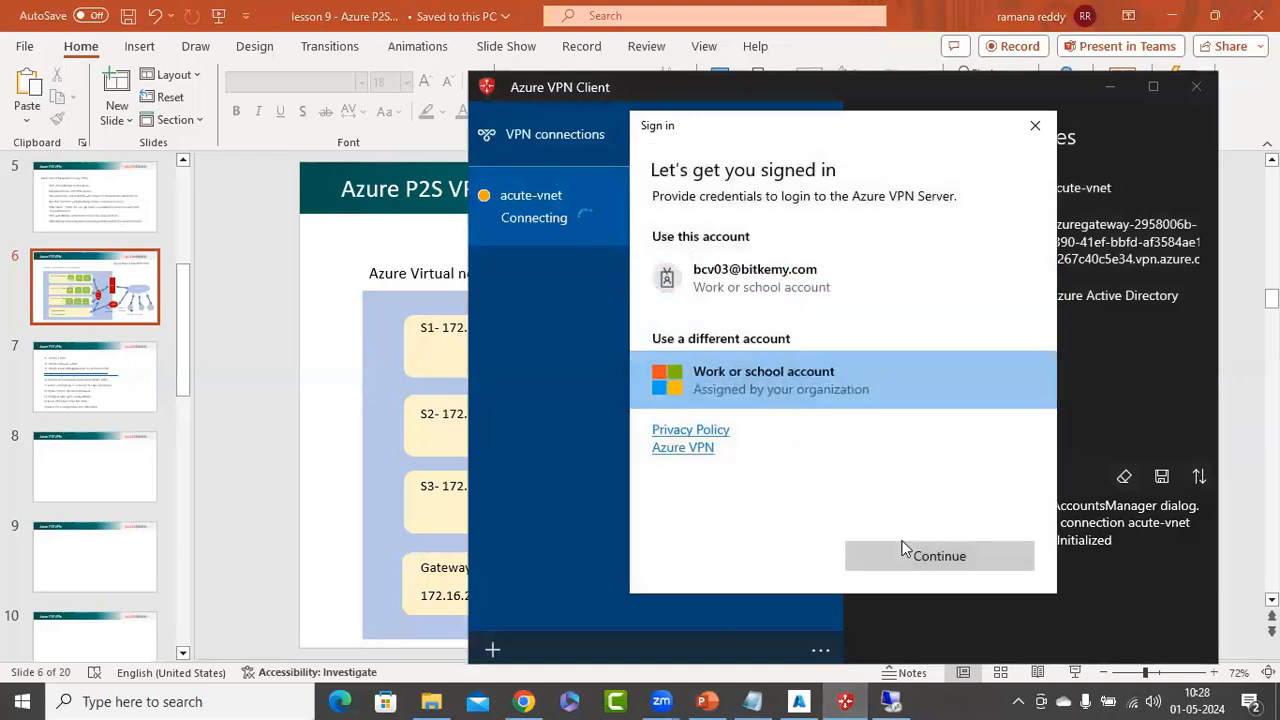
{"action": "left_click", "coordinate": [910, 560]}
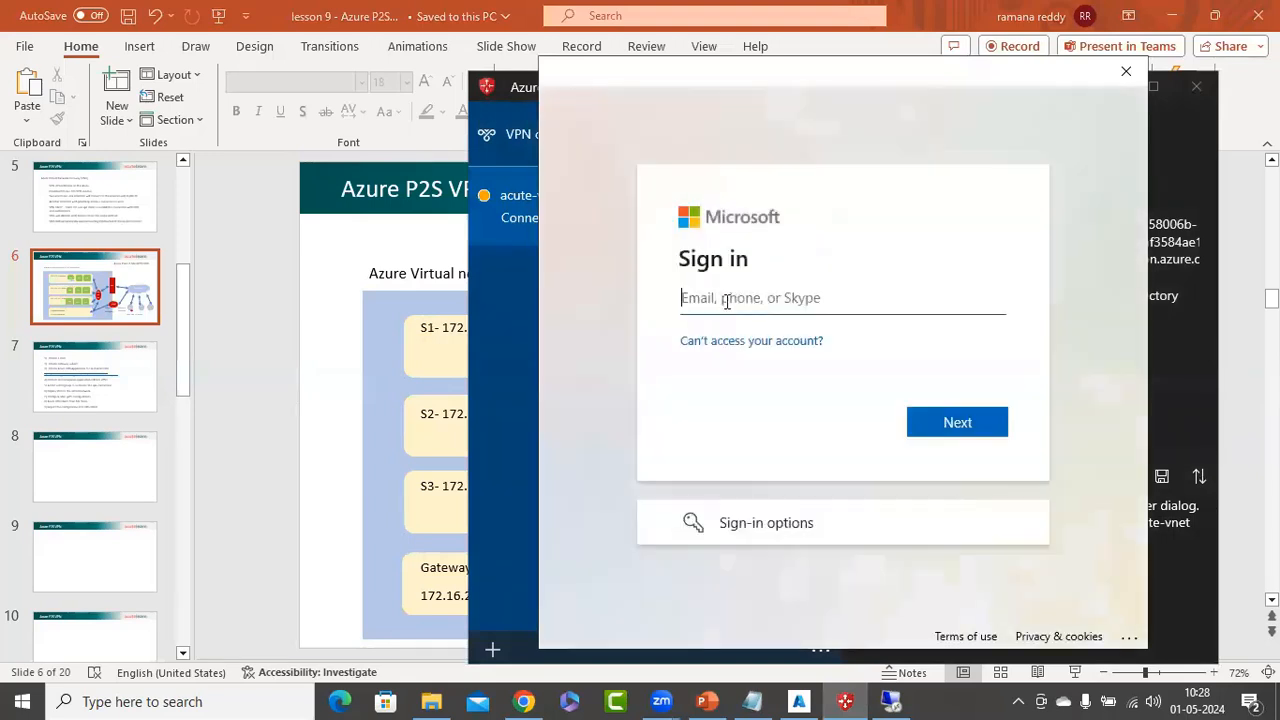
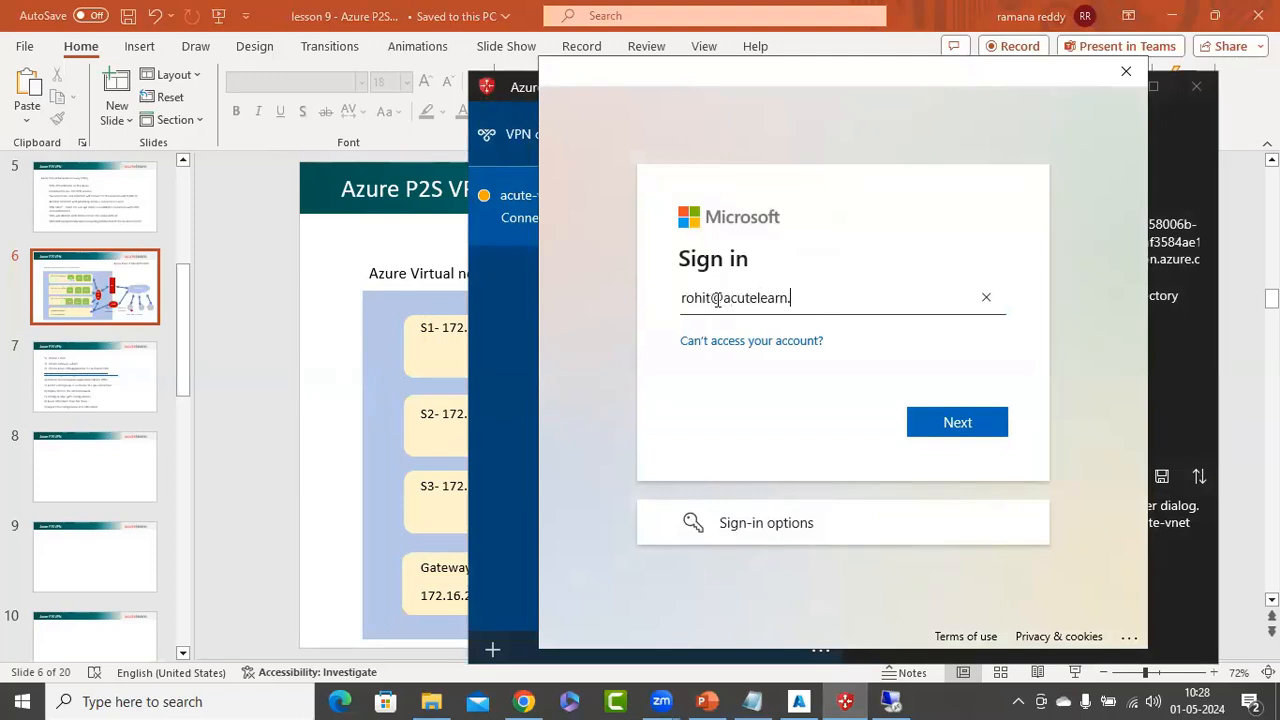
Sign in with the organisation e-mail so acute-vnet connects with VPN IP 192.168.26.2
{"action": "key", "text": "Return"}
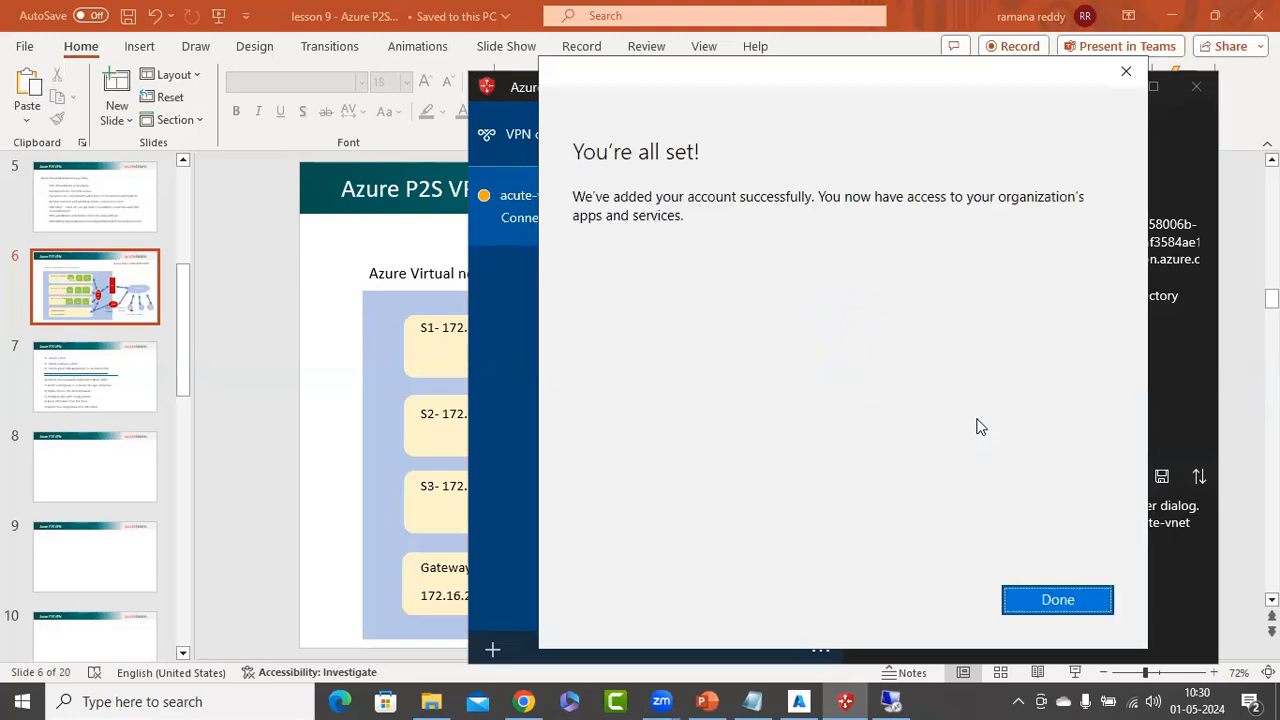
{"action": "left_click", "coordinate": [1058, 606]}
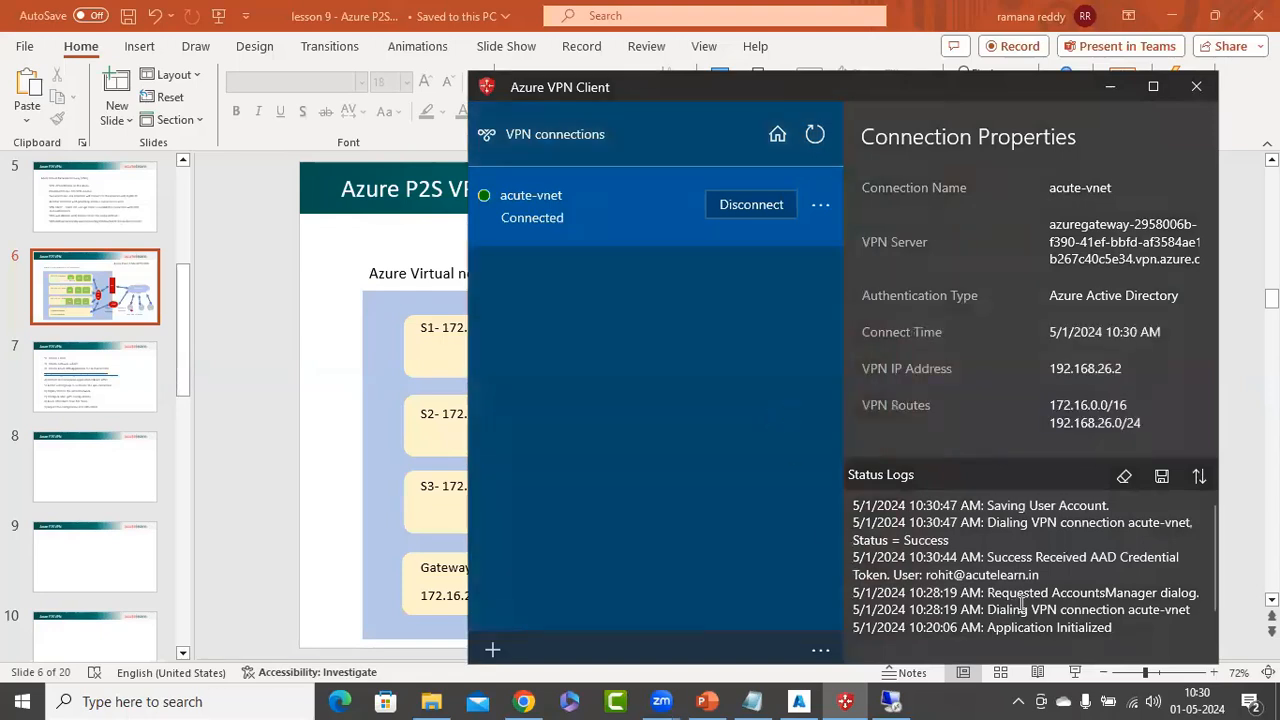
{"action": "scroll", "coordinate": [1046, 580], "scroll_direction": "down", "scroll_amount": 1}
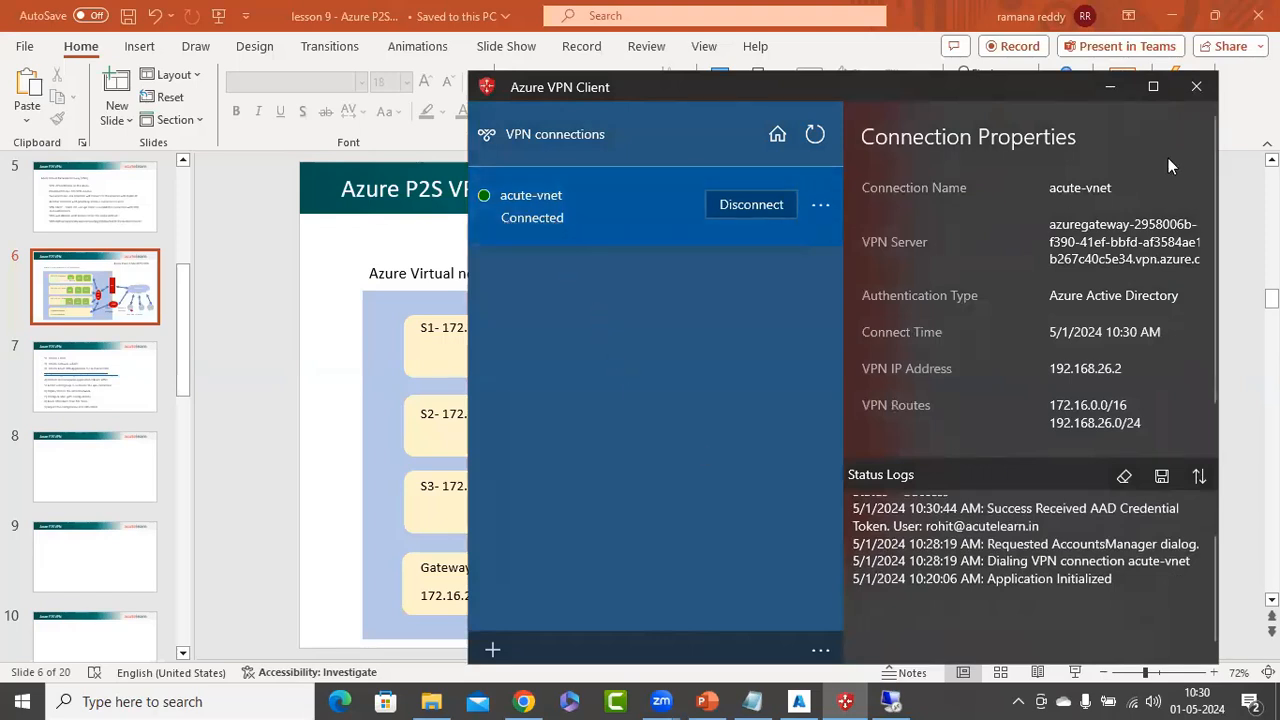
{"action": "left_click", "coordinate": [1113, 91]}
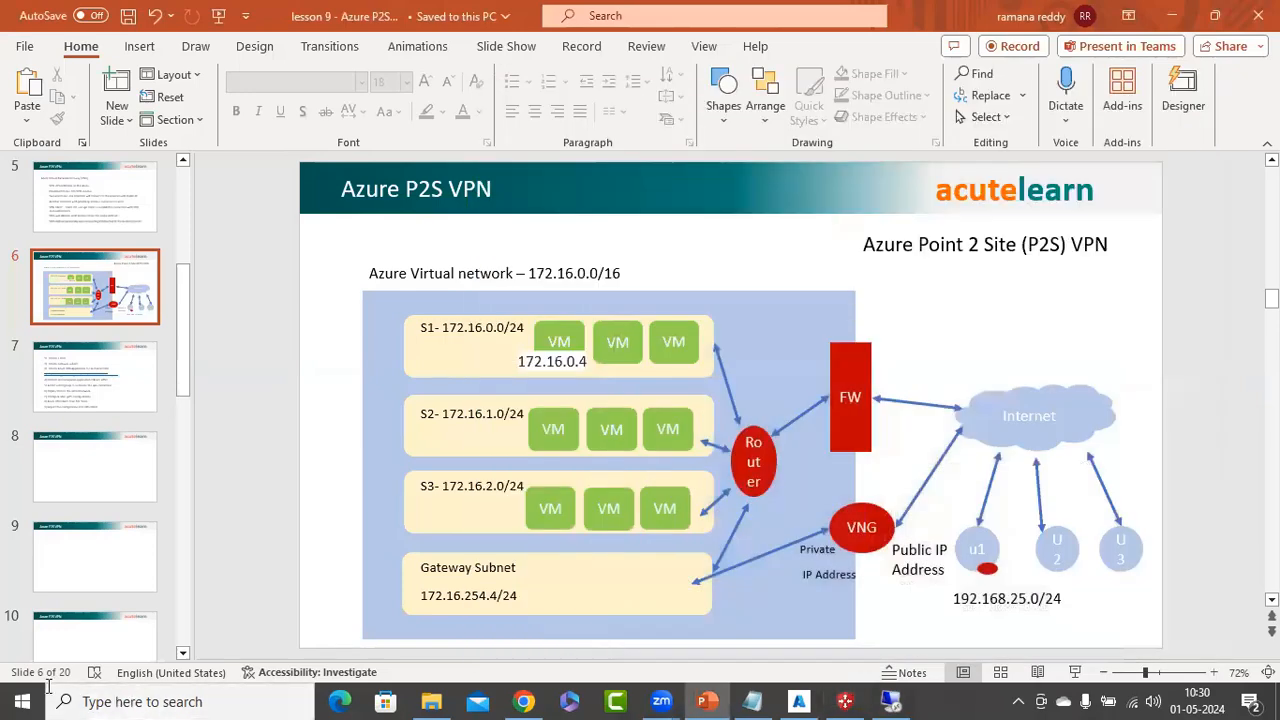
{"action": "right_click", "coordinate": [35, 693]}
Run ipconfig in Command Prompt and confirm the acute-vnet adapter's IPv4 192.168.26.2
{"action": "left_click", "coordinate": [64, 611]}
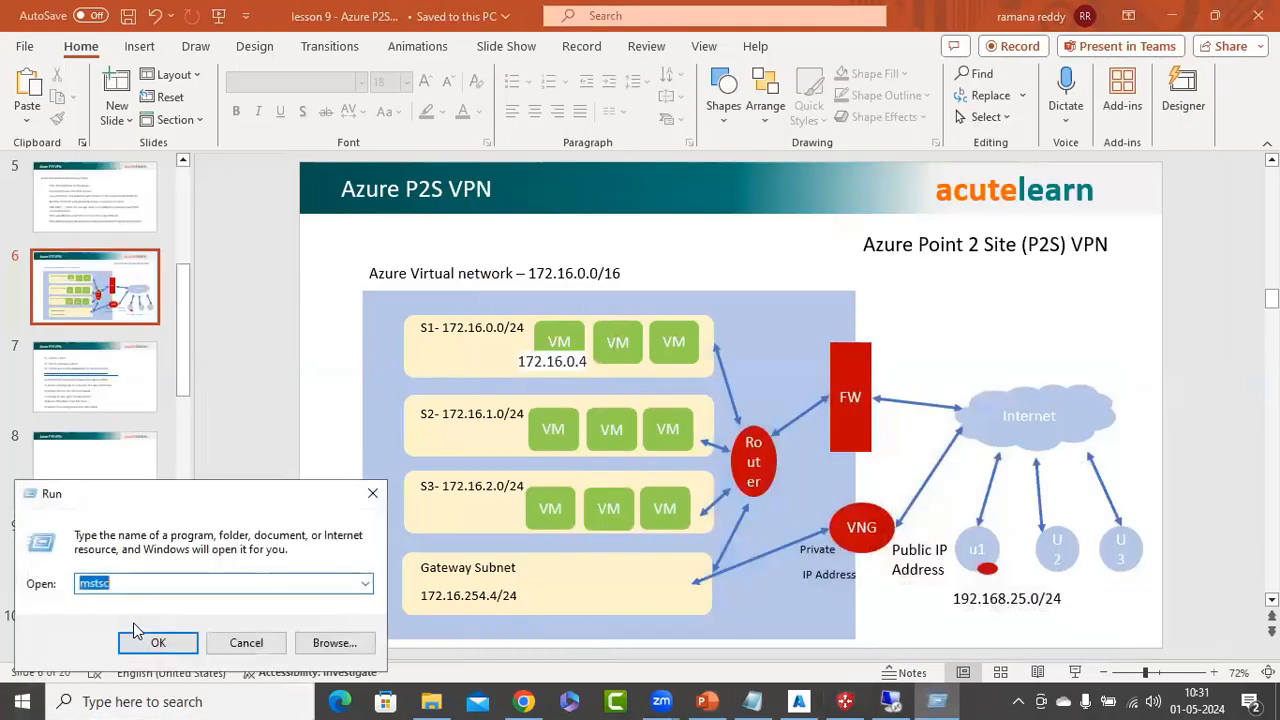
{"action": "left_click", "coordinate": [135, 634]}
{"action": "type", "text": "ipconfig"}
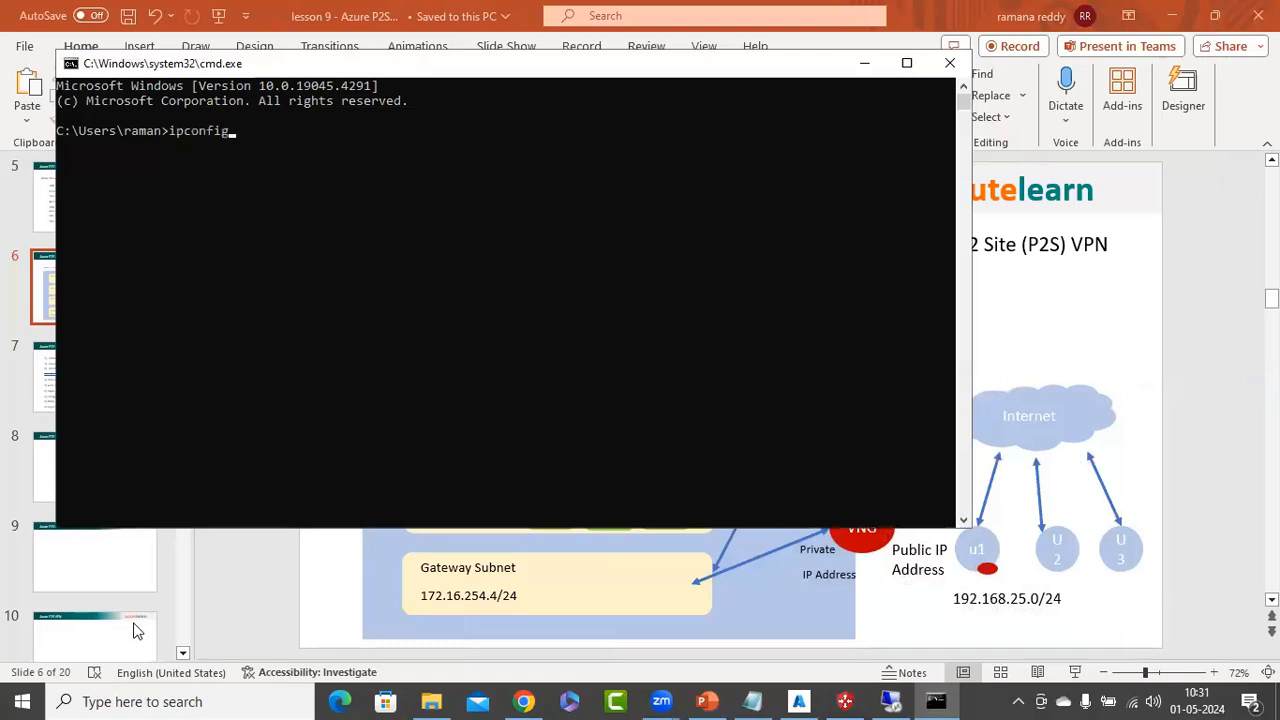
{"action": "key", "text": "Return"}
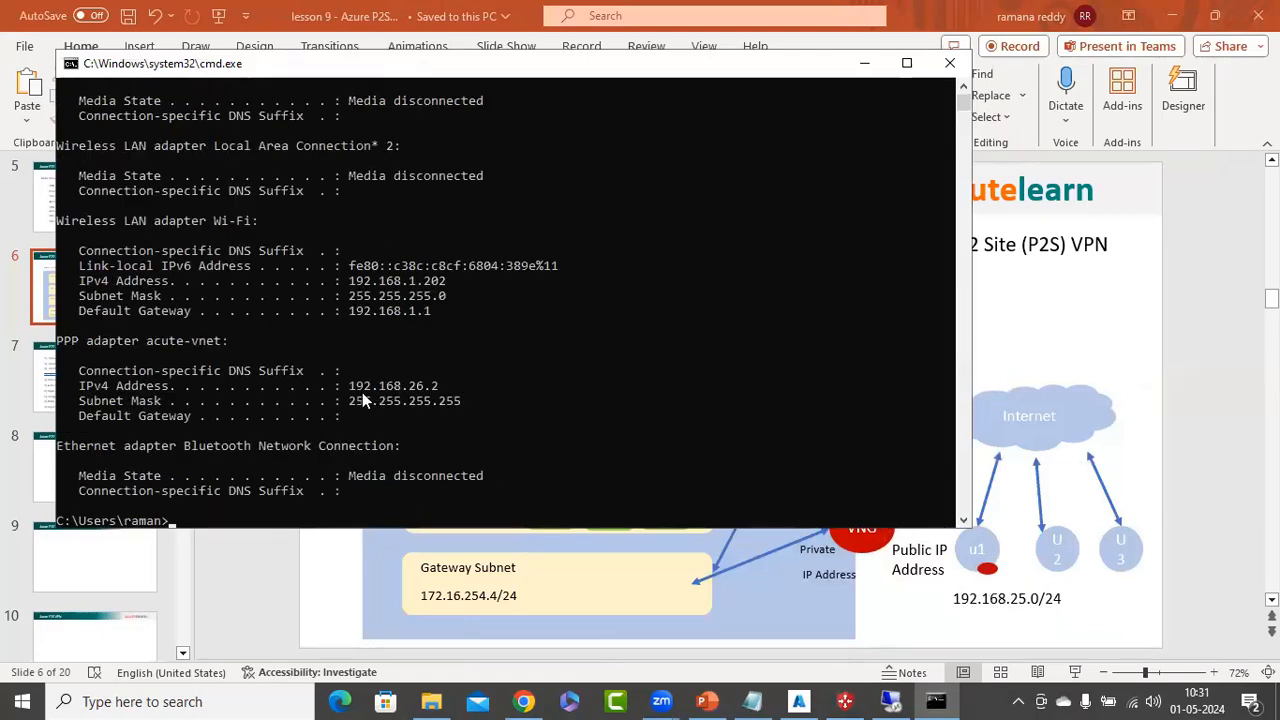
{"action": "left_click_drag", "start_coordinate": [350, 386], "coordinate": [435, 392]}
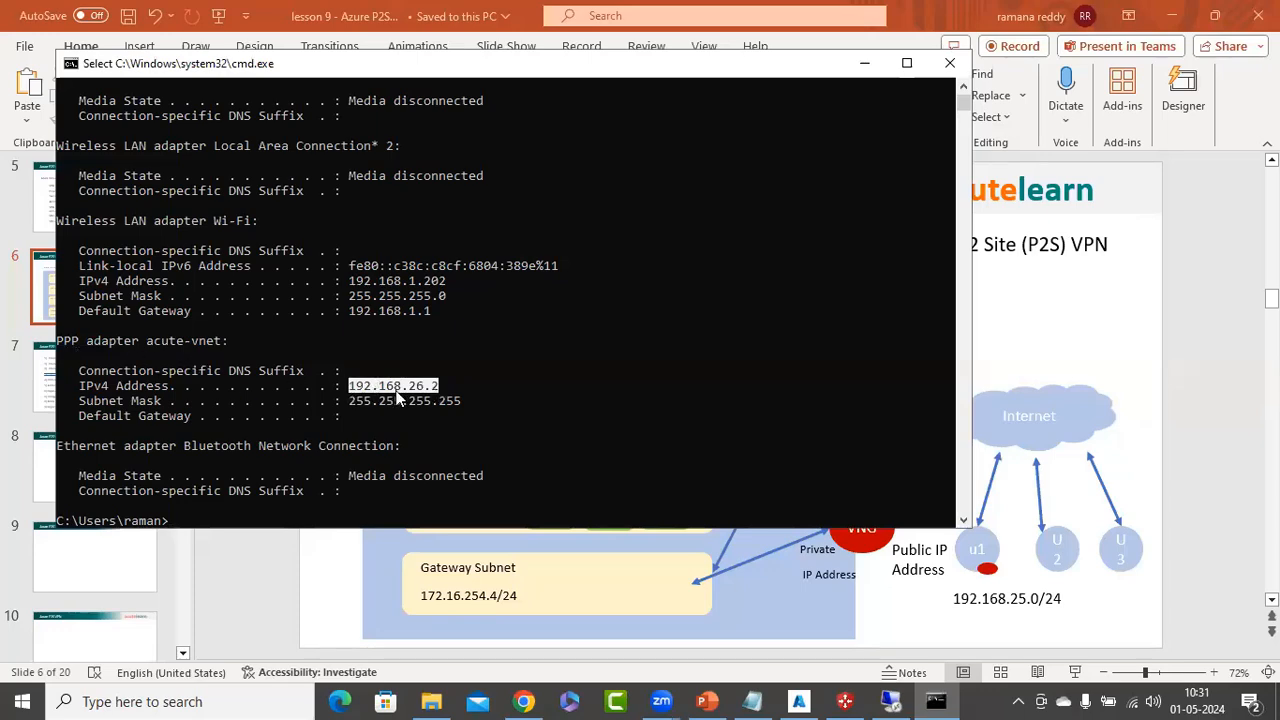
{"action": "left_click", "coordinate": [865, 63]}
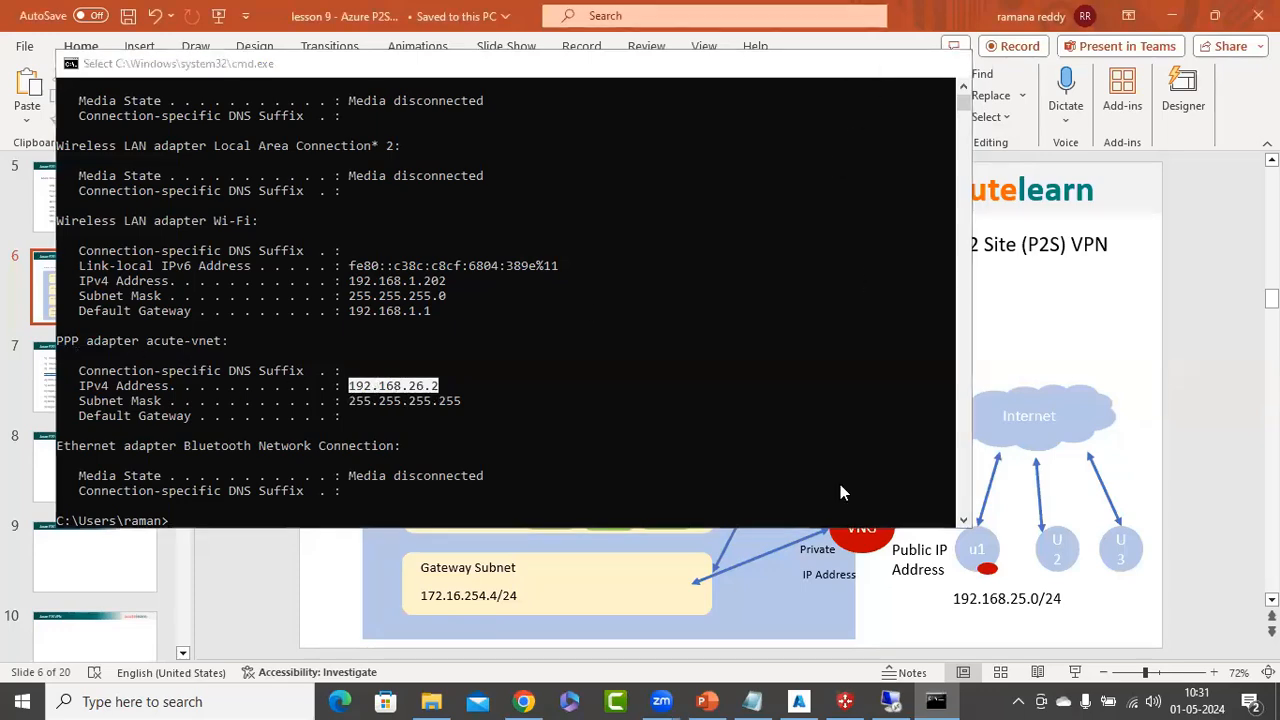
{"action": "left_click", "coordinate": [889, 699]}
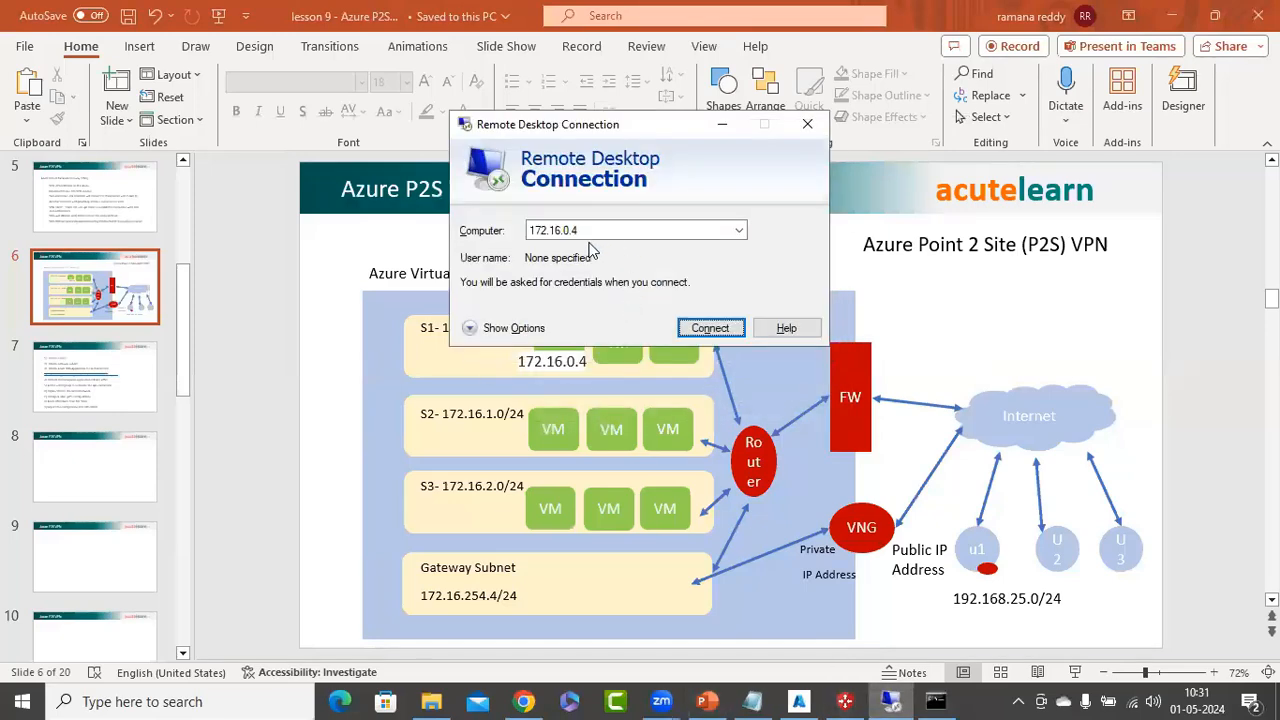
Connect to 172.16.0.4 with the VM's administrator user name and password
{"action": "left_click", "coordinate": [712, 328]}
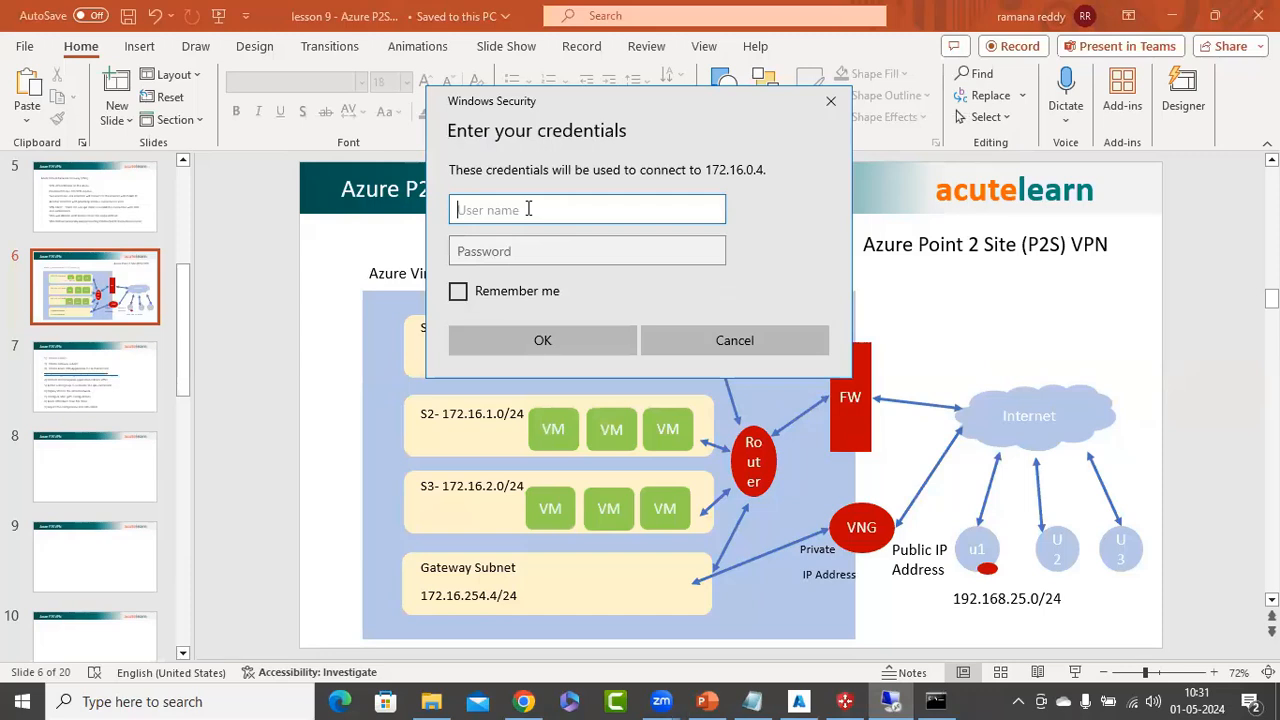
{"action": "type", "text": "azureuser"}
{"action": "key", "text": "Tab"}
{"action": "type", "text": "P"}
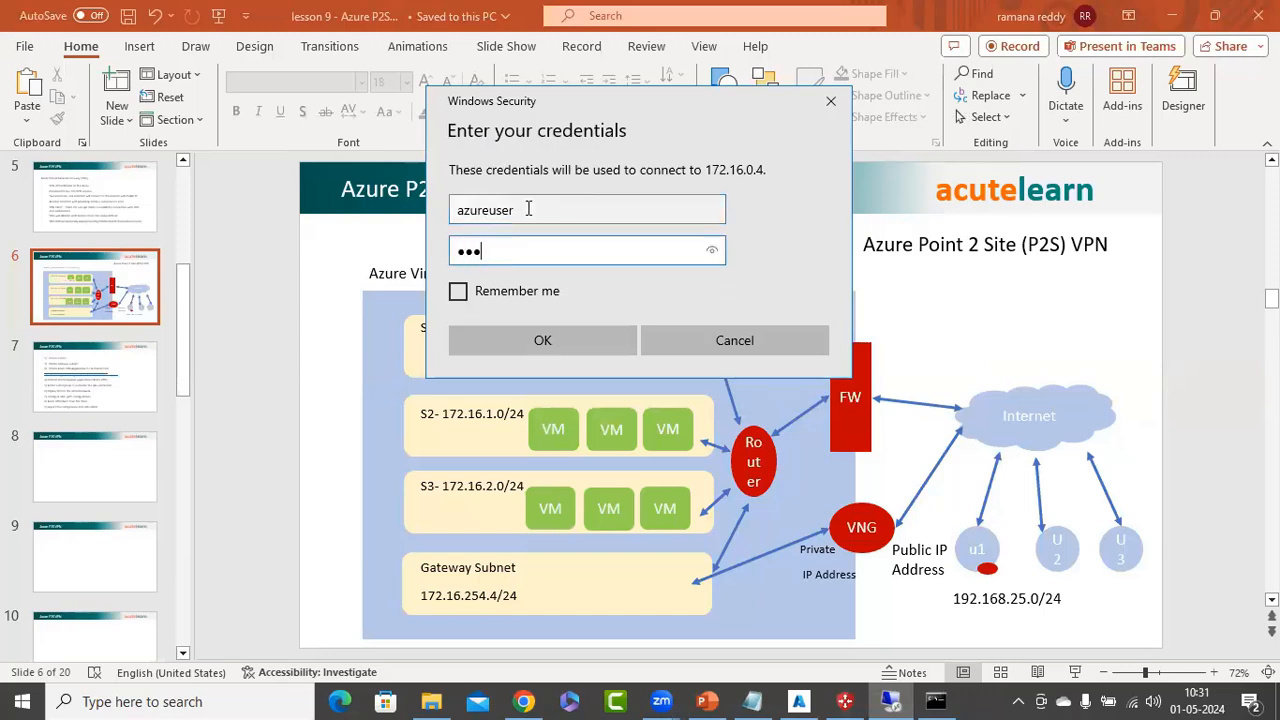
{"action": "type", "text": "•••••••"}
{"action": "key", "text": "Return"}
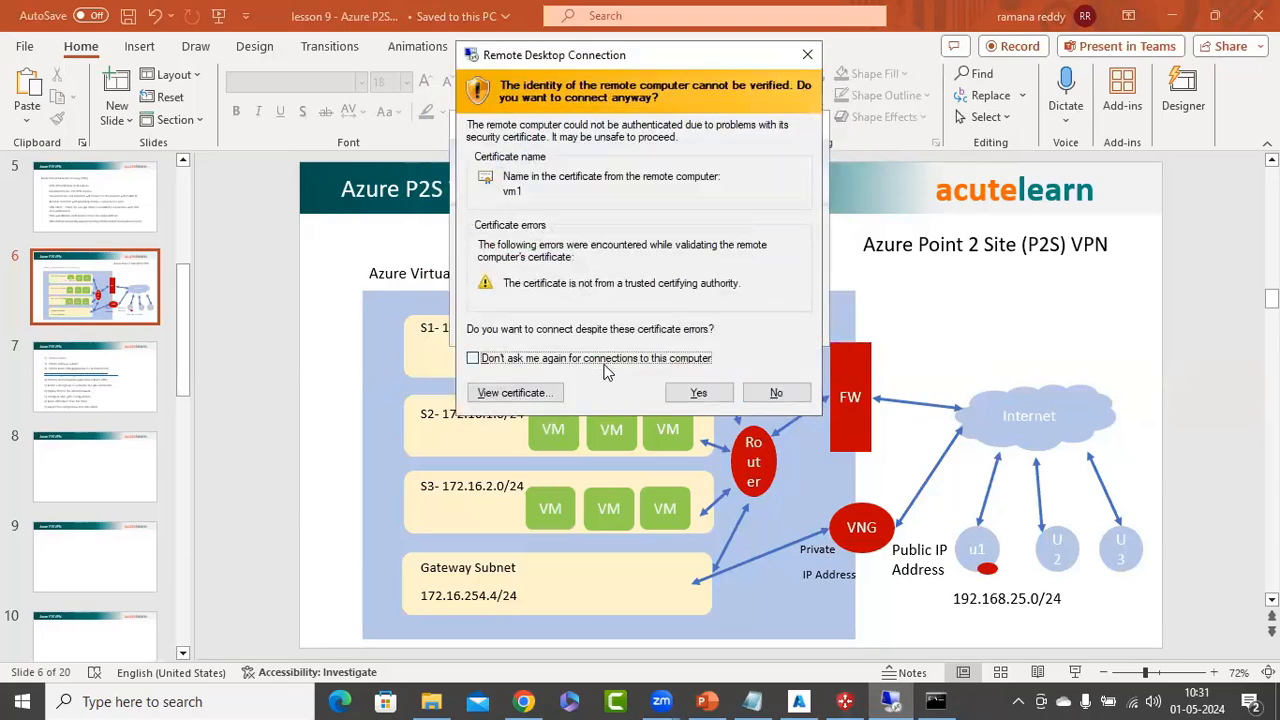